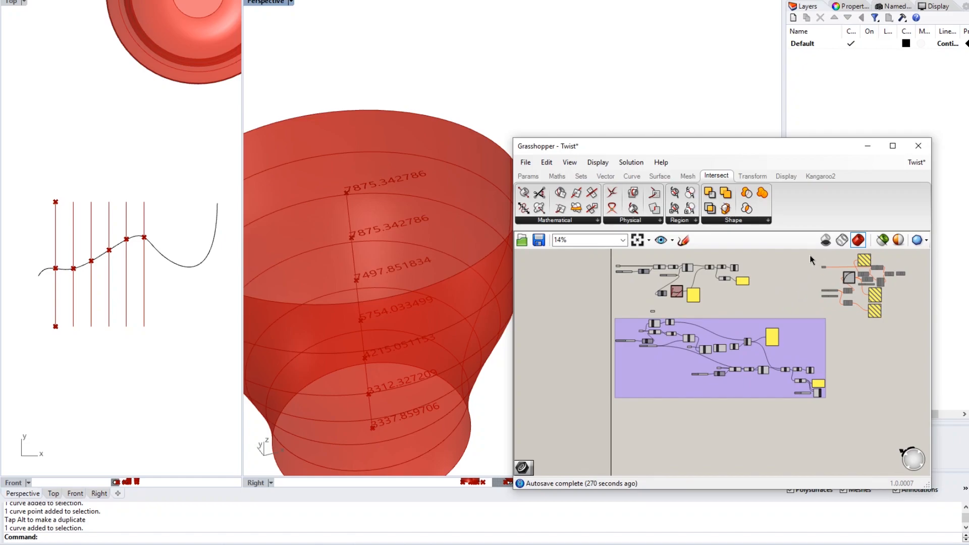
- Window-select every existing Twist component and bring up the radial menu over them
drag(907, 251, 589, 418)
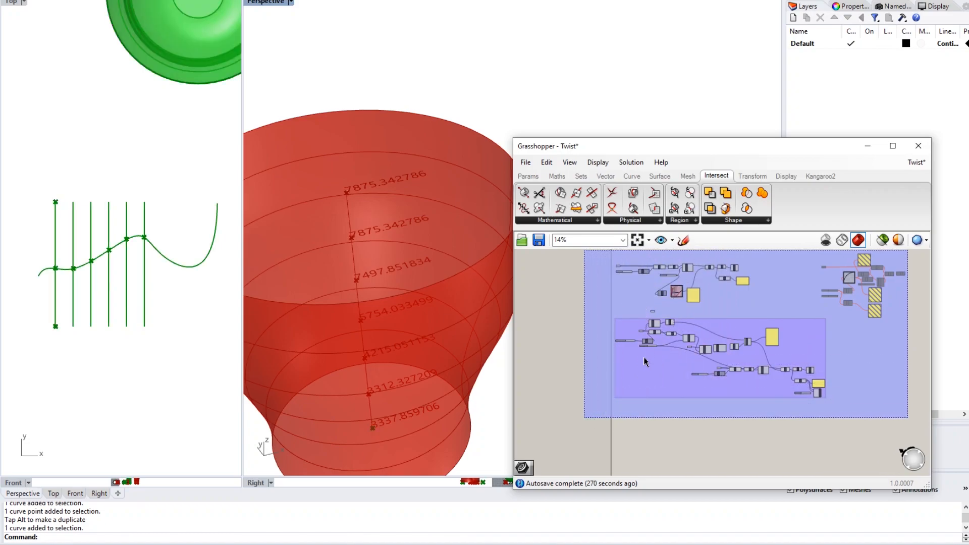
middle_click(655, 328)
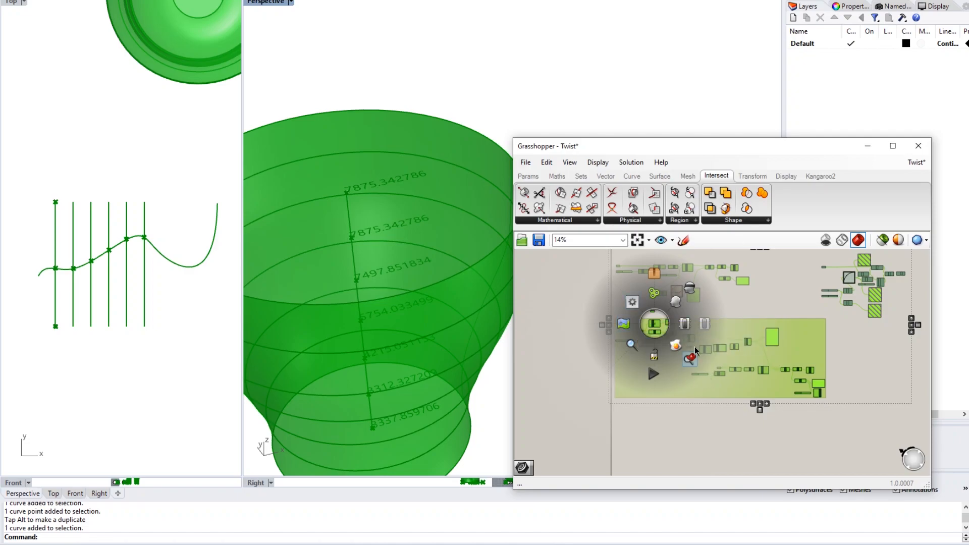
- Disable the selected components, deselect them, and shift Rhino's Top view toward empty space
click(706, 323)
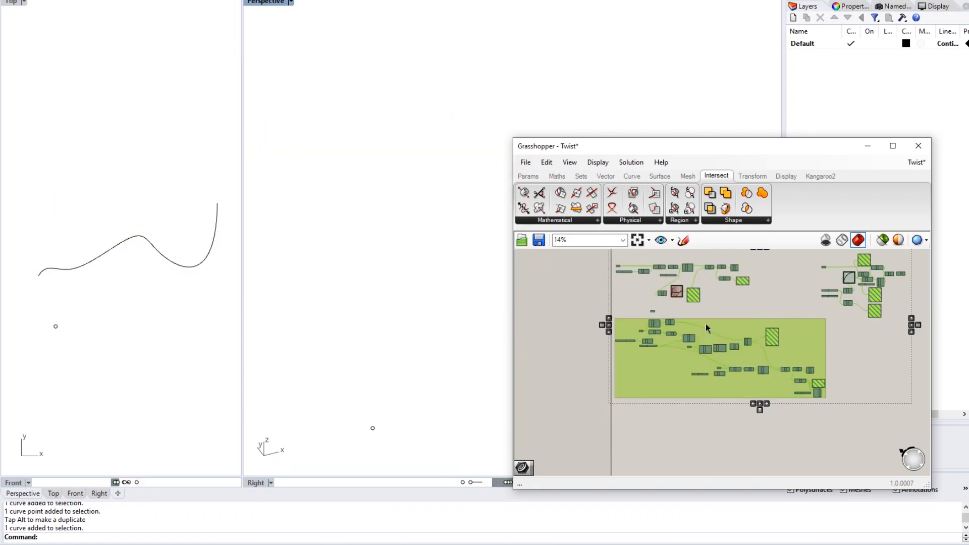
click(812, 428)
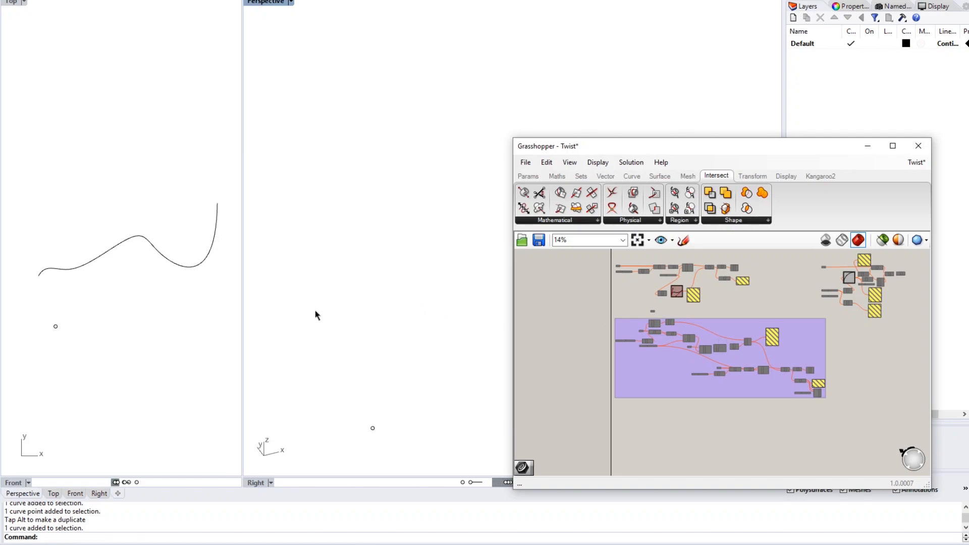
scroll(169, 316, down, 3)
scroll(172, 325, down, 3)
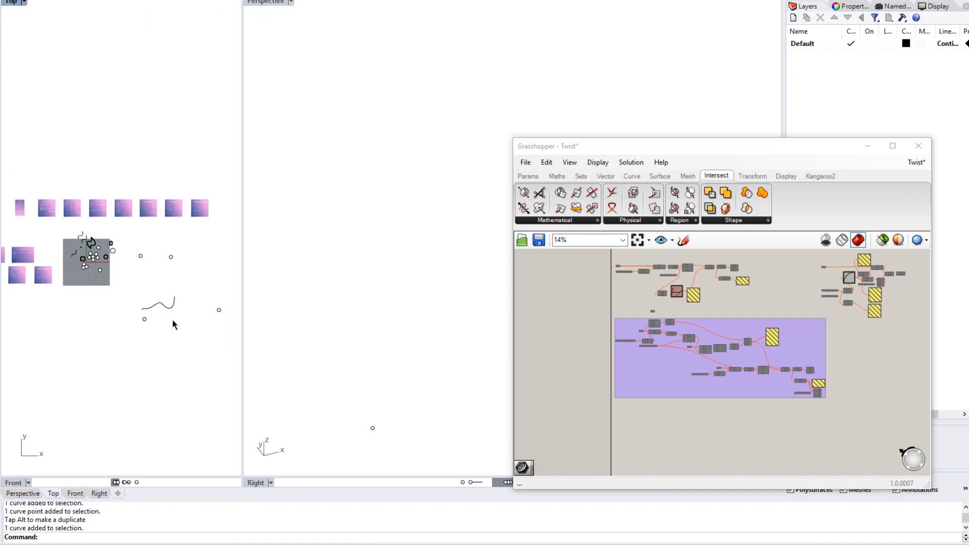
right_drag(145, 342, 198, 270)
right_drag(156, 320, 143, 285)
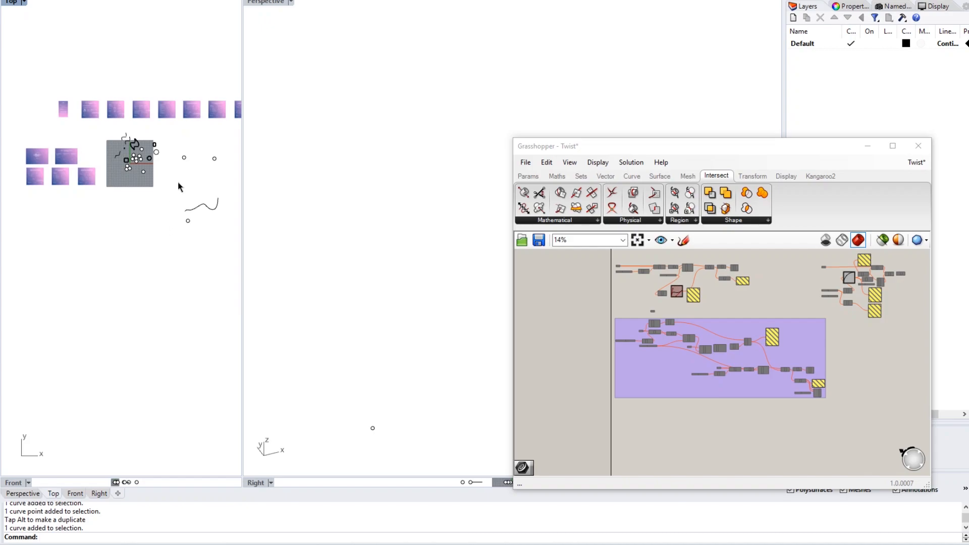
- Pan and zoom the Grasshopper canvas to blank space and clear Rhino's Top view of objects
right_drag(682, 407, 665, 289)
right_drag(677, 368, 641, 318)
scroll(625, 304, up, 2)
right_drag(586, 304, 586, 300)
scroll(612, 335, up, 1)
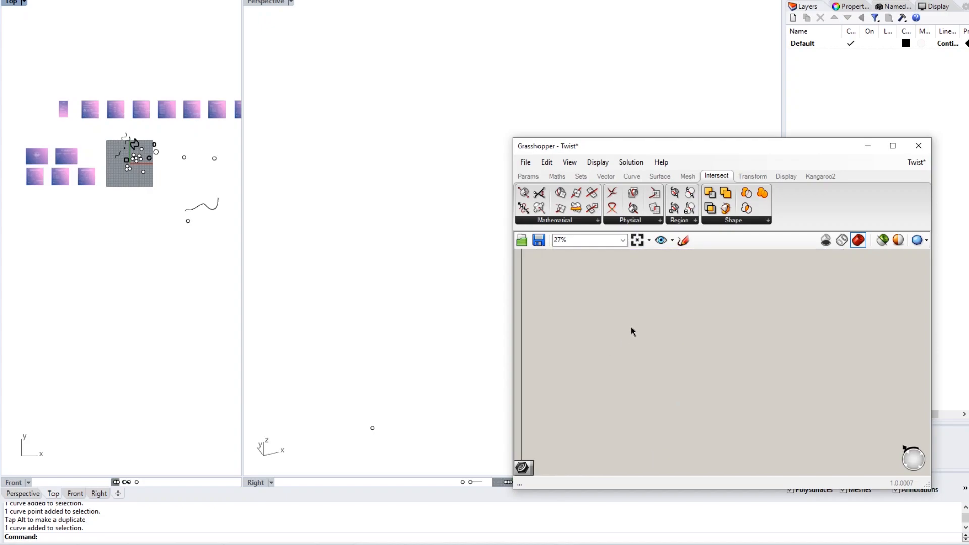
mouse_move(141, 243)
right_down()
mouse_move(124, 147)
mouse_move(160, 165)
mouse_move(163, 152)
right_up()
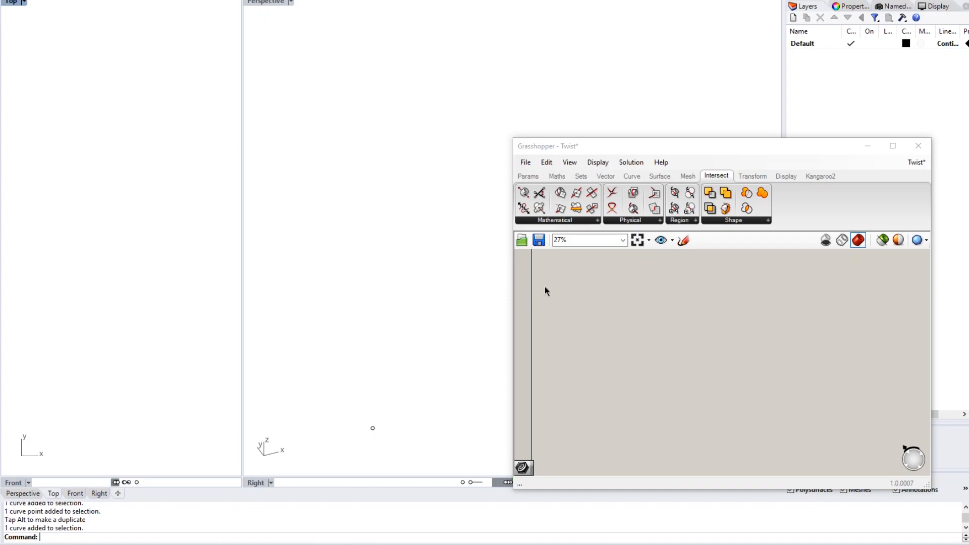
- Place a Point parameter on the Grasshopper canvas via the 'point' search
double_click(588, 309)
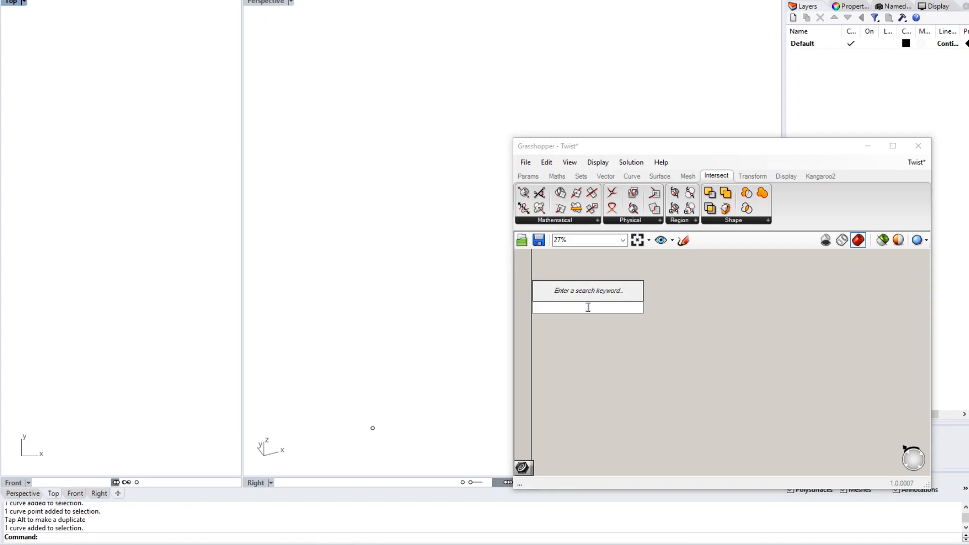
text(point)
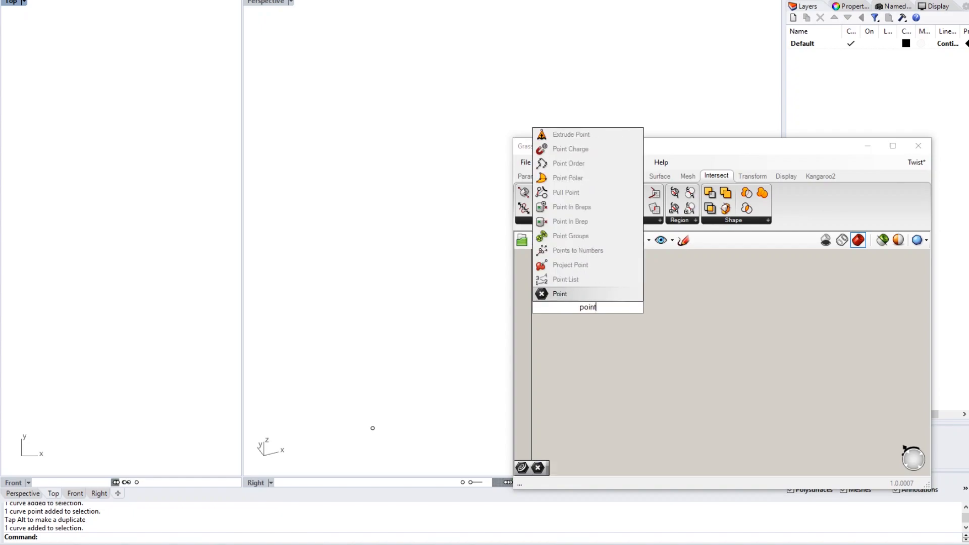
key(Return)
scroll(589, 307, up, 5)
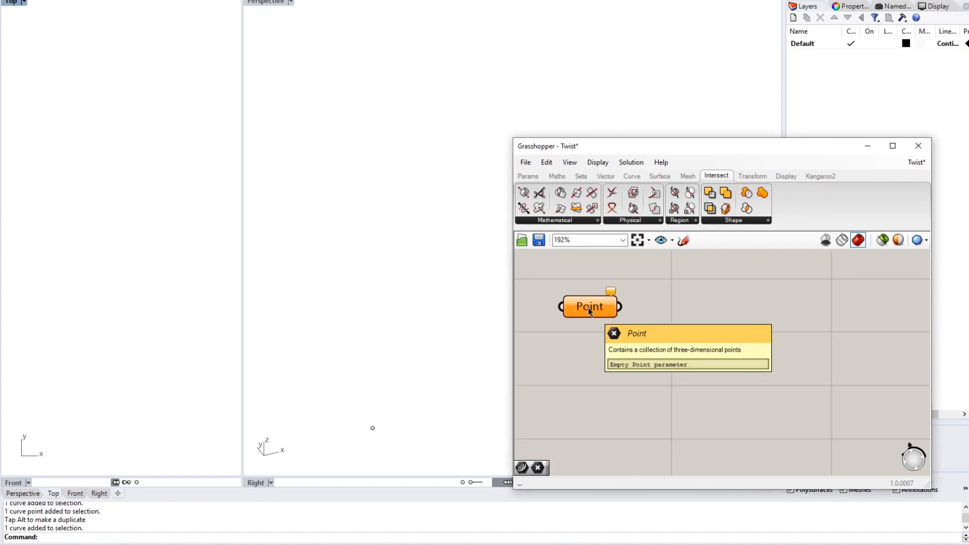
click(591, 354)
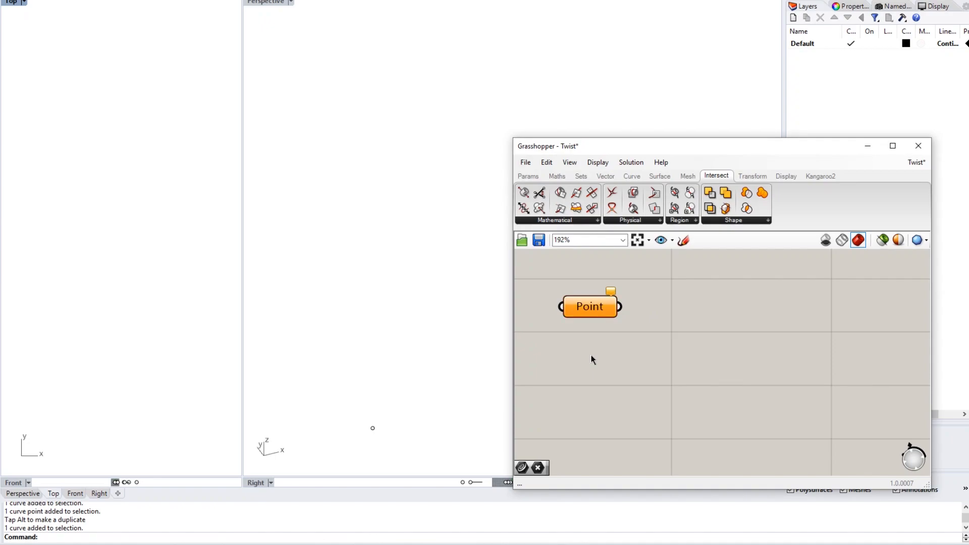
- Run Rhino's Point command and place a point in the Top view's lower left
click(127, 296)
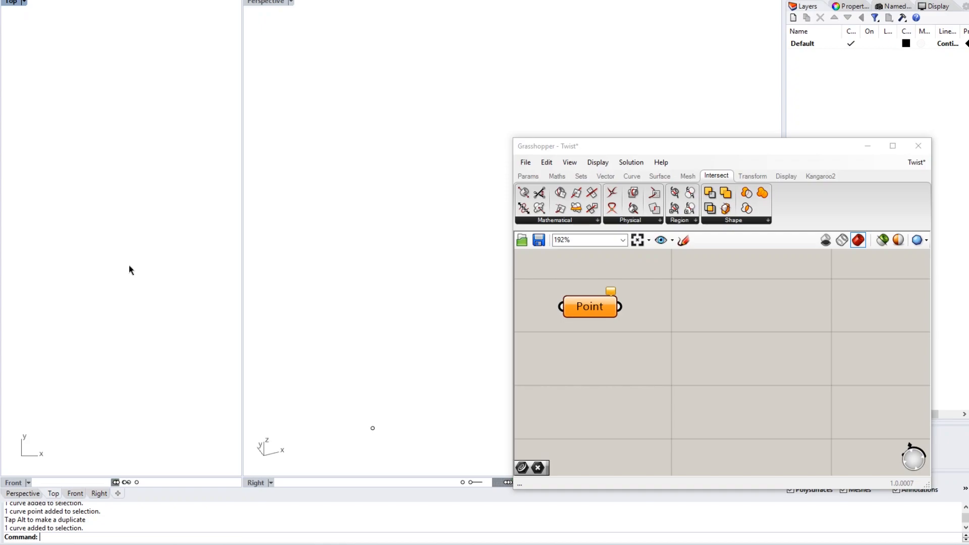
text(Point)
key(Return)
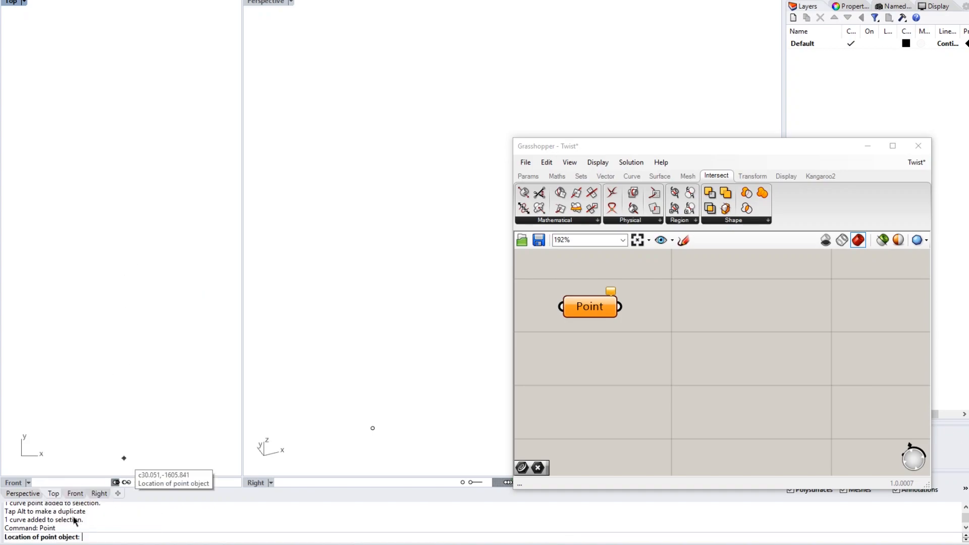
click(62, 374)
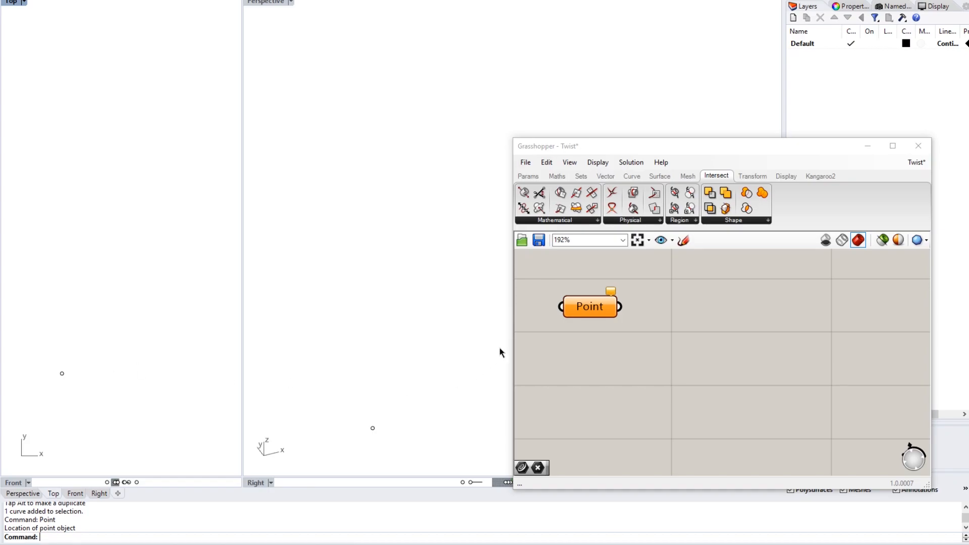
- Use Set one Point to reference the lower-left Rhino point in the Point parameter
right_click(593, 308)
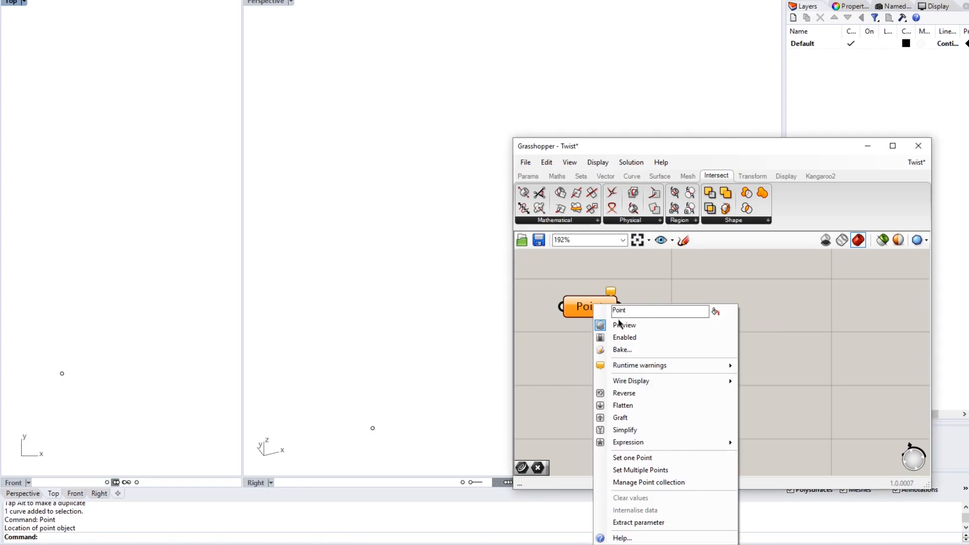
click(659, 458)
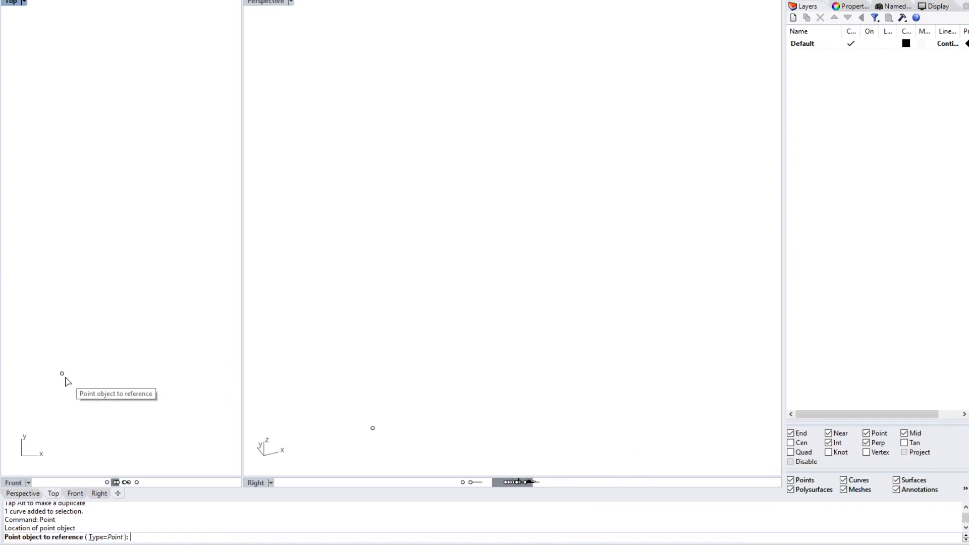
click(62, 374)
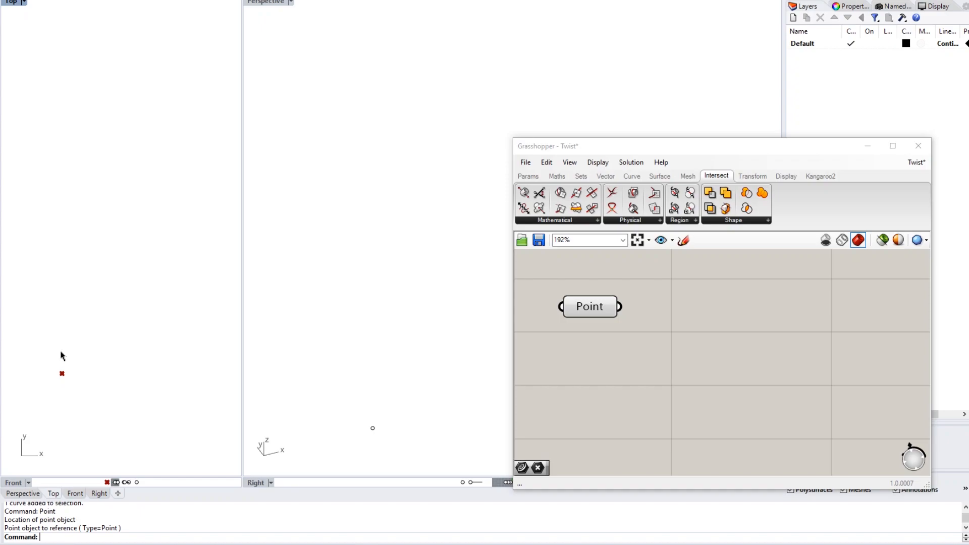
- Add a Move component right of the Point parameter and wire Point into its Geometry input
double_click(673, 326)
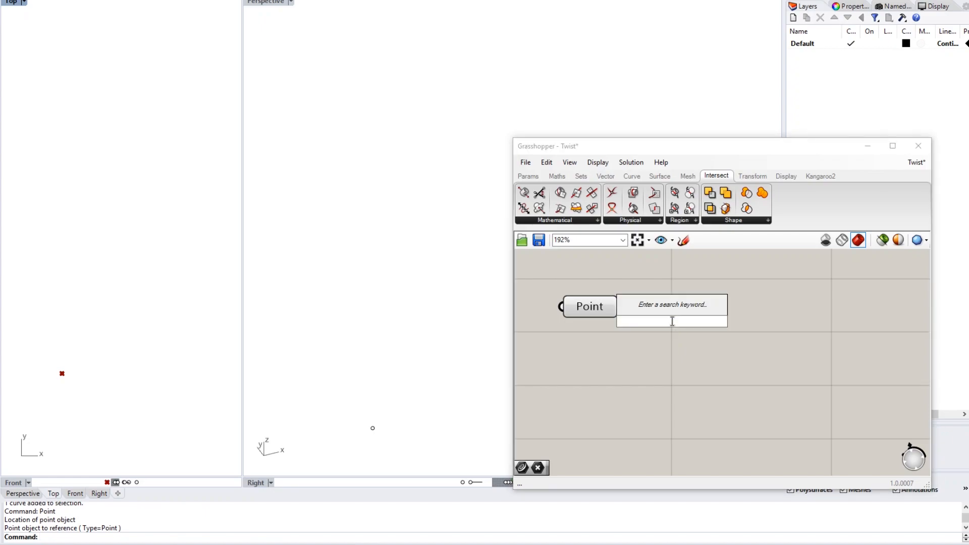
text(move)
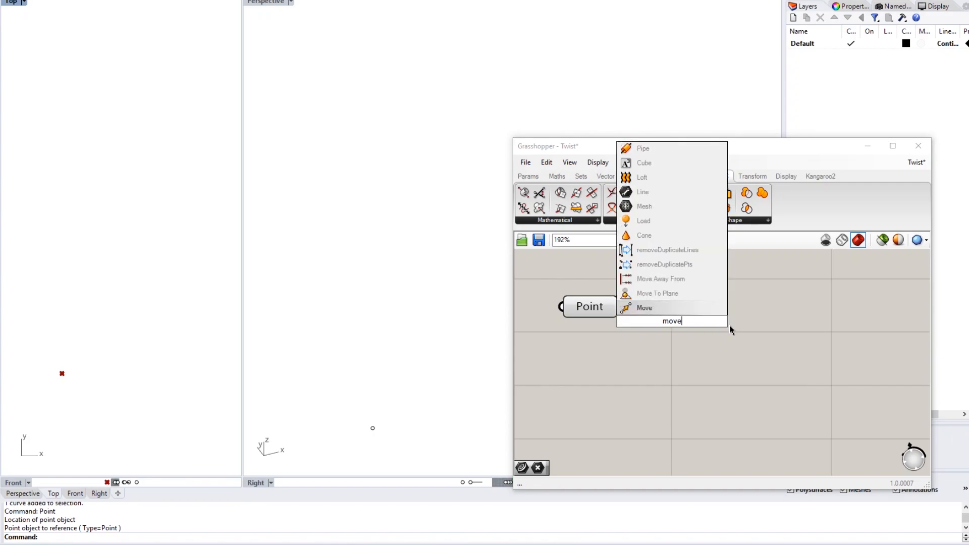
click(631, 308)
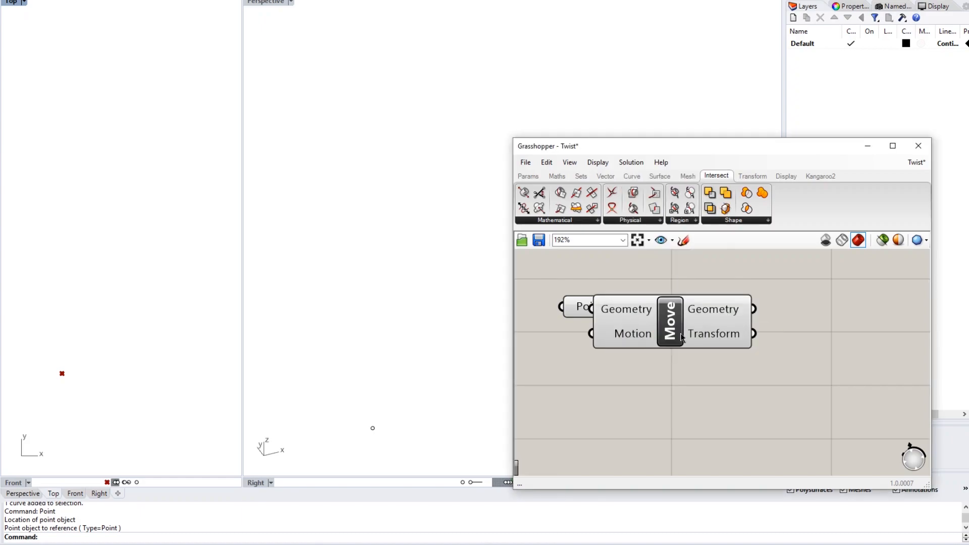
drag(687, 329, 772, 332)
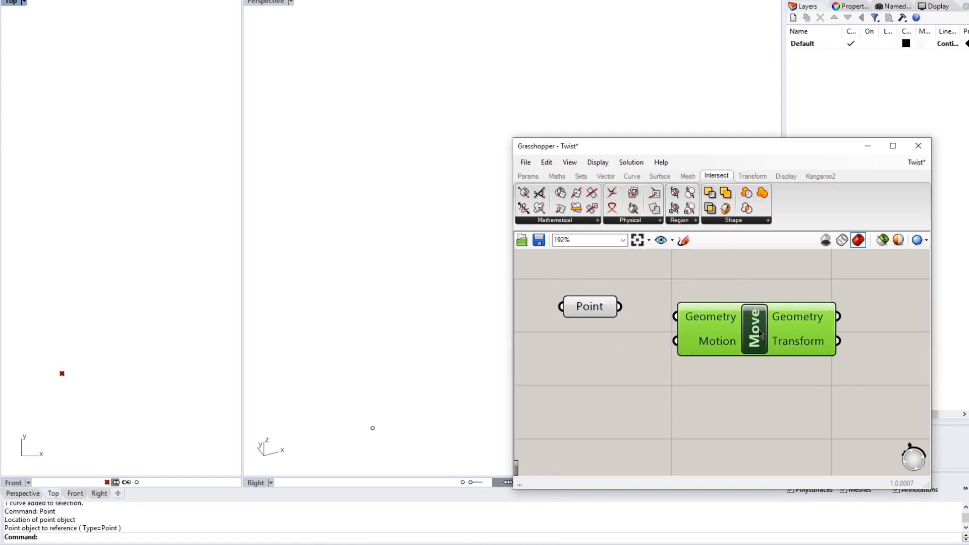
click(748, 424)
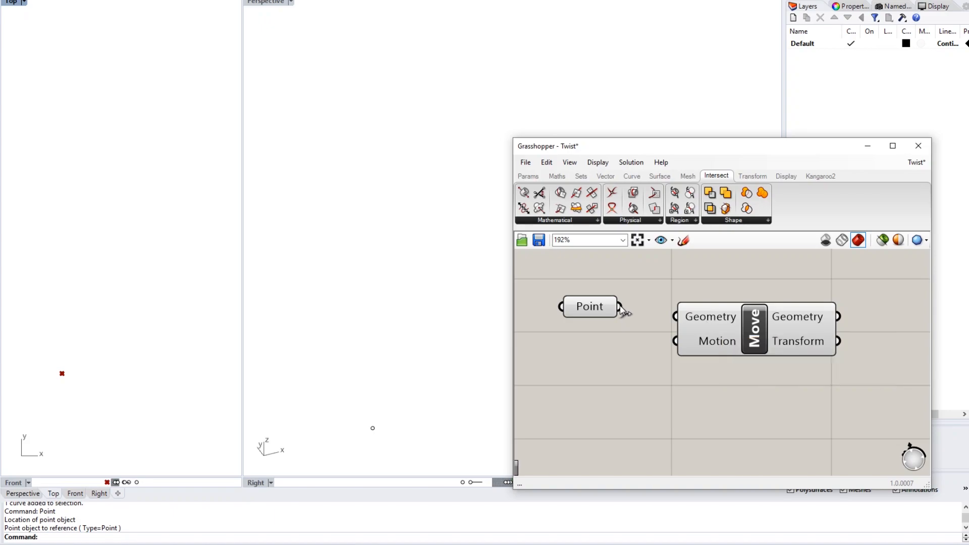
drag(620, 307, 675, 327)
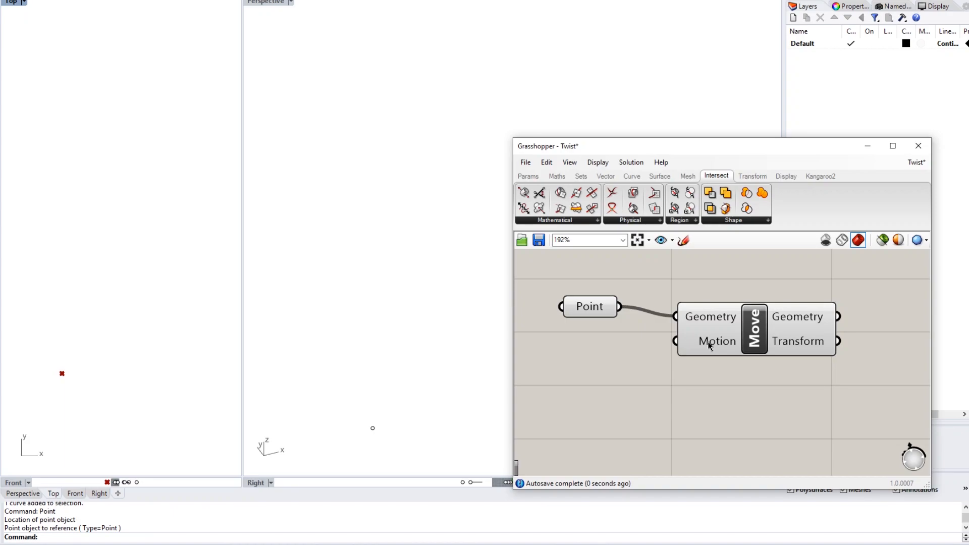
mouse_move(709, 346)
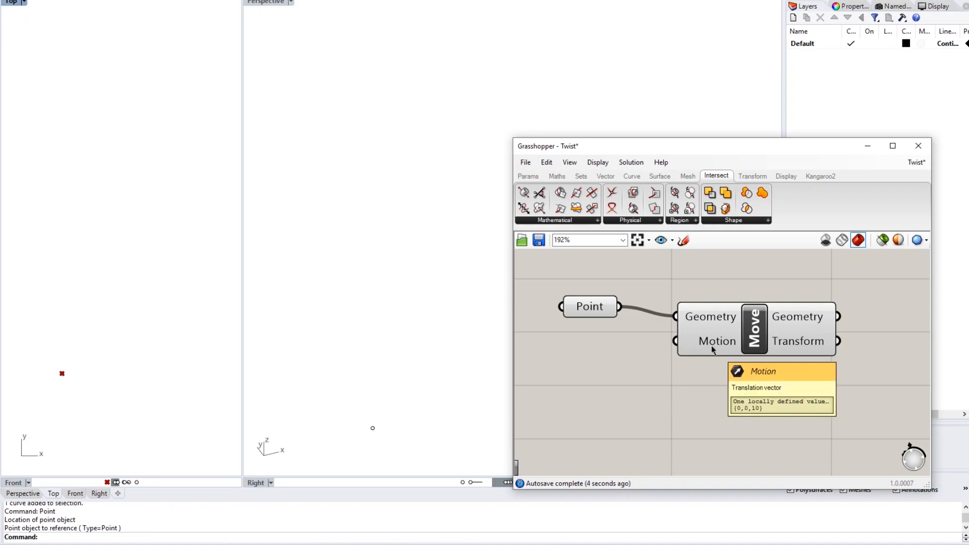
- Add a Vector 2Pt component below the Point parameter, reposition it, then delete it
double_click(622, 368)
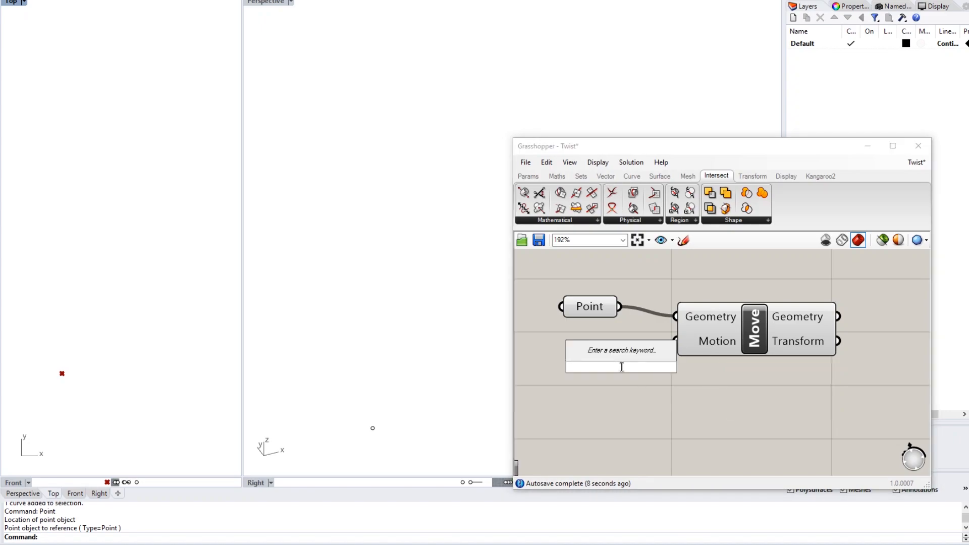
text(vectir)
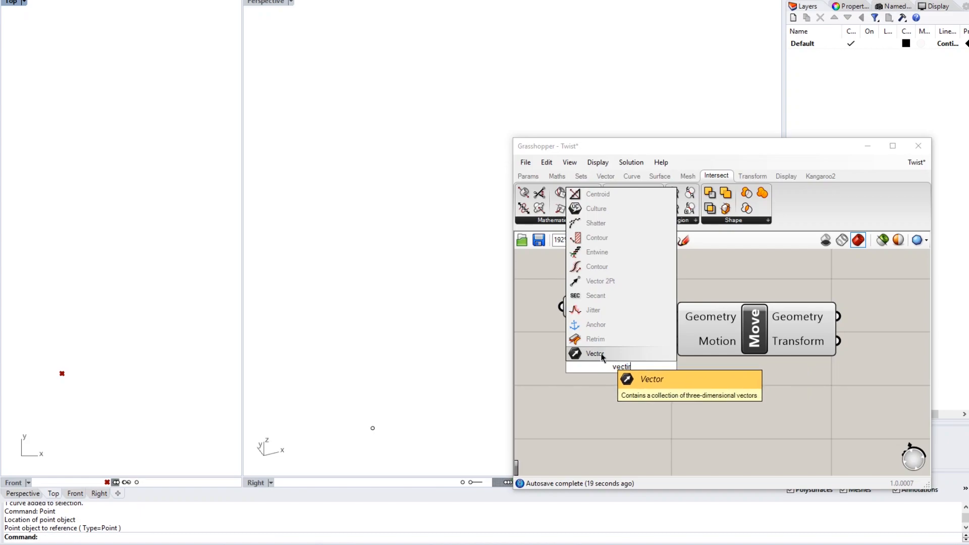
click(601, 282)
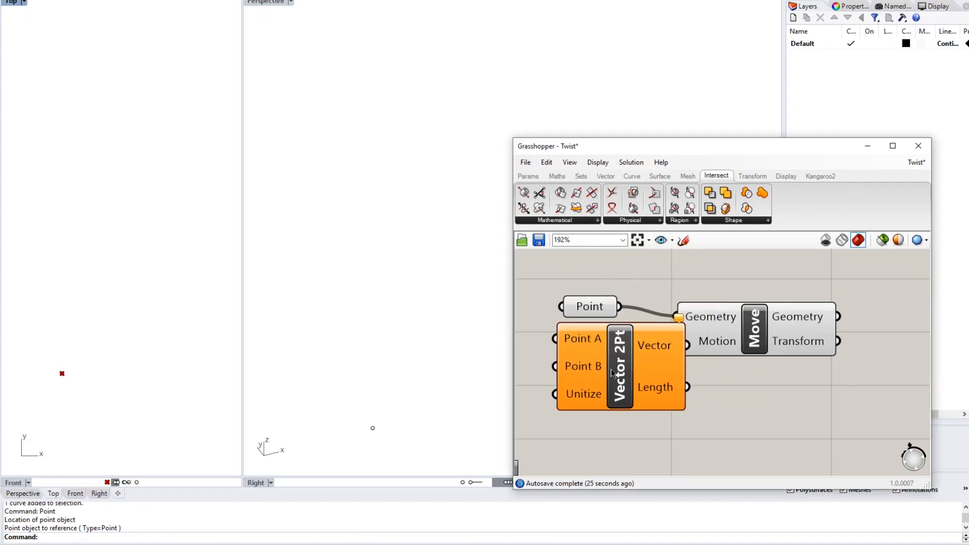
drag(646, 354, 634, 396)
click(687, 390)
right_drag(692, 389, 789, 353)
click(696, 376)
drag(697, 379, 652, 394)
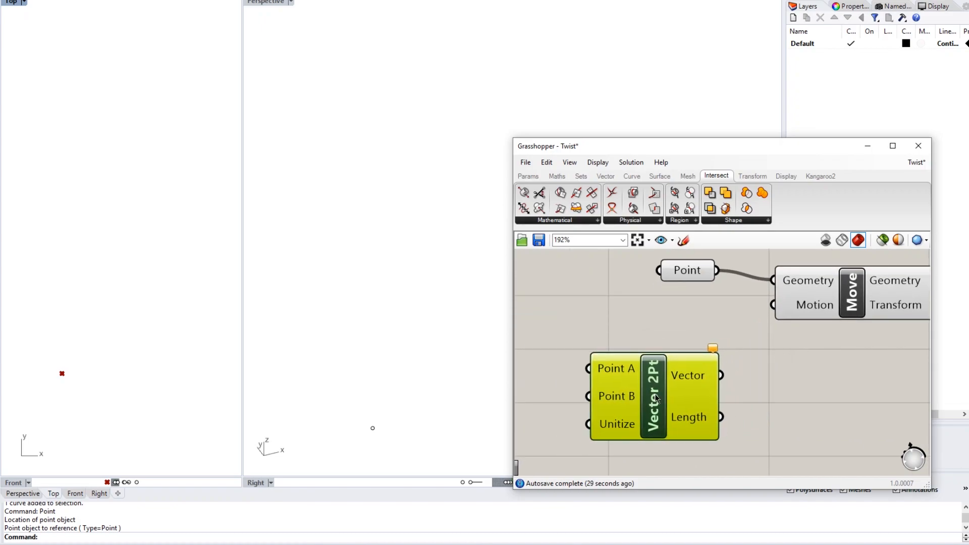
click(744, 367)
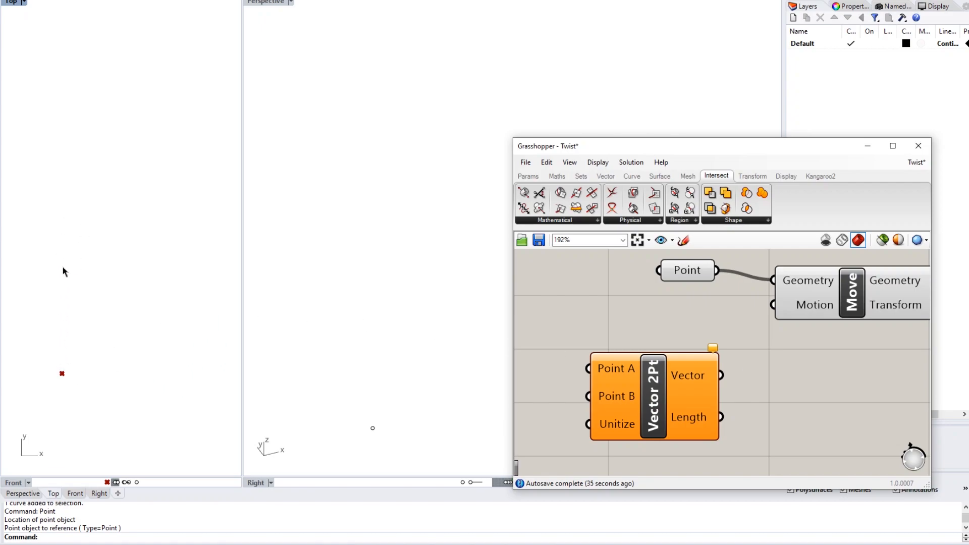
click(656, 393)
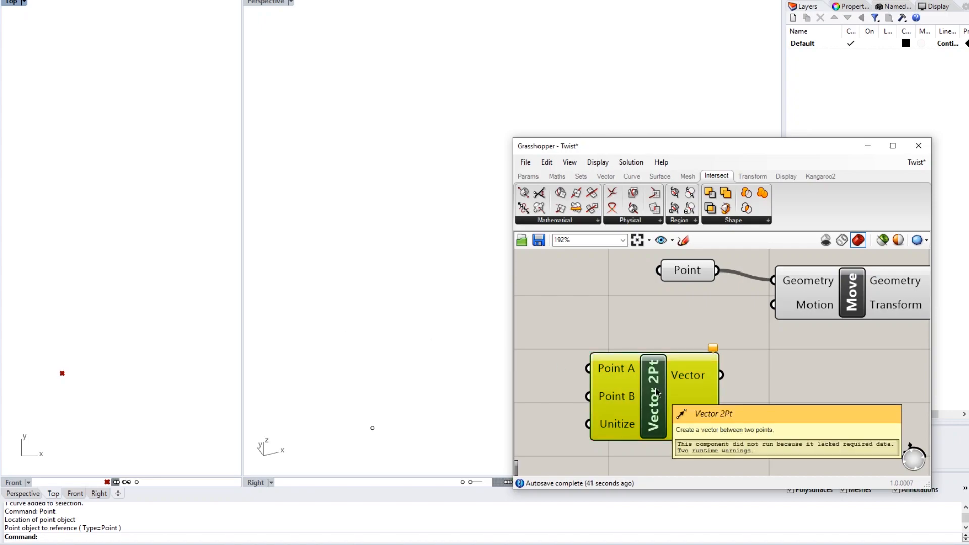
key(Delete)
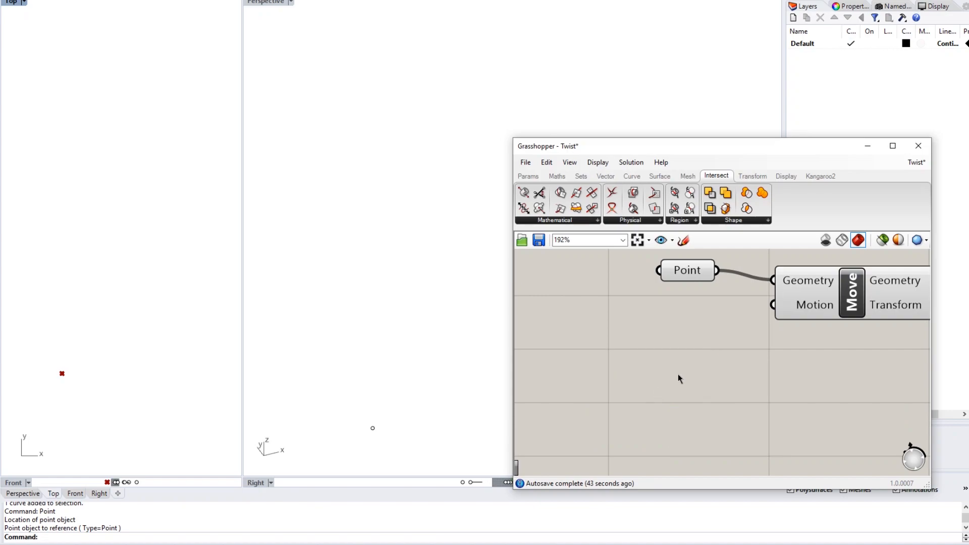
- Add a Unit Y component below Point and wire its Unit vector into Move's Motion input
double_click(695, 366)
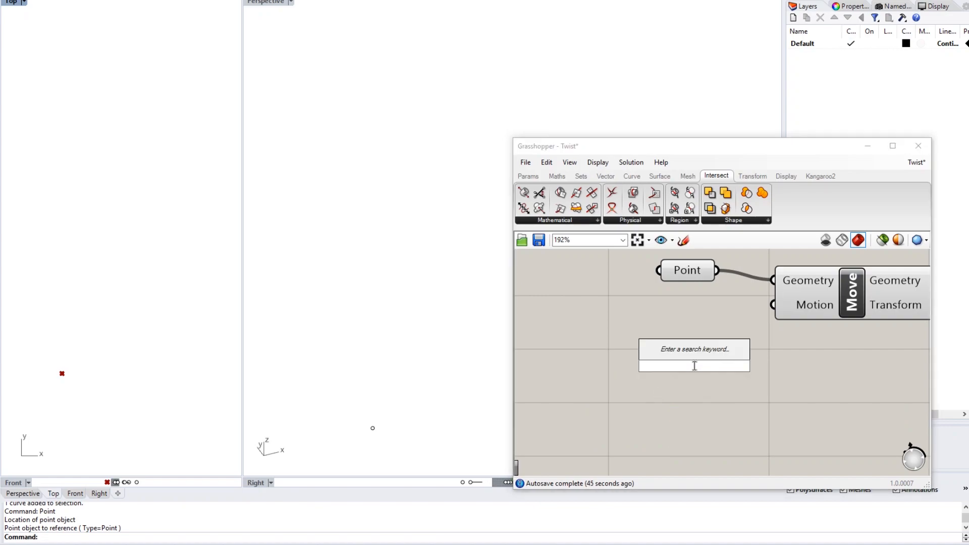
text(unit y)
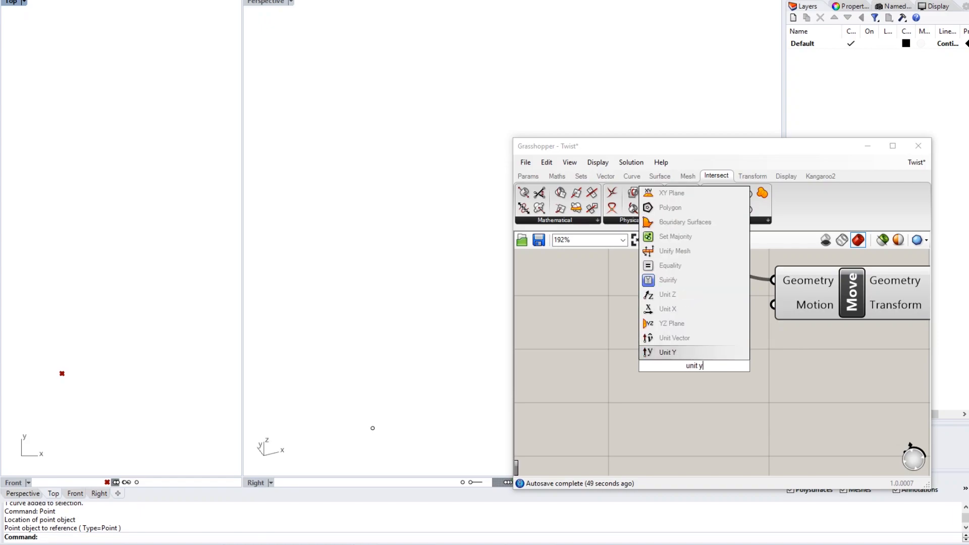
key(Return)
click(665, 378)
drag(664, 376, 656, 381)
click(780, 362)
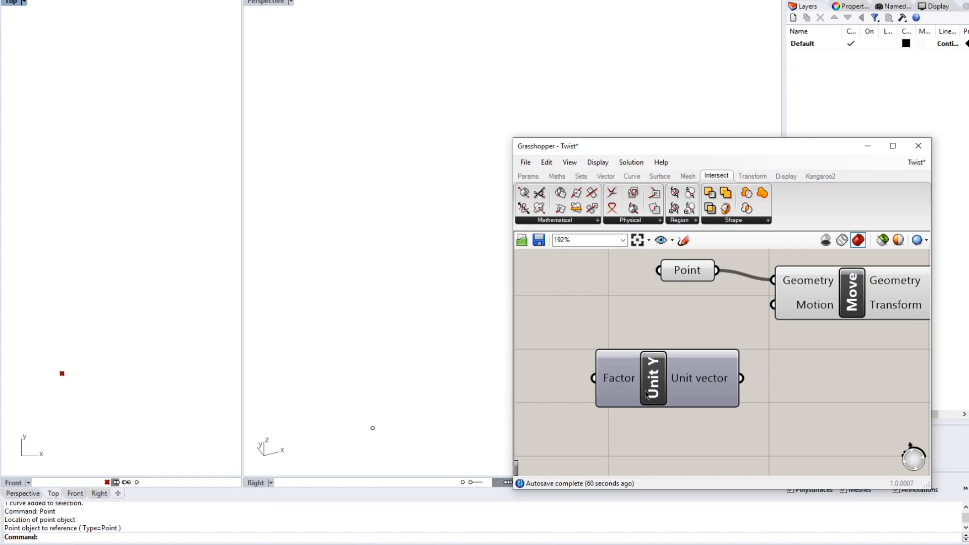
mouse_move(695, 378)
drag(742, 380, 773, 305)
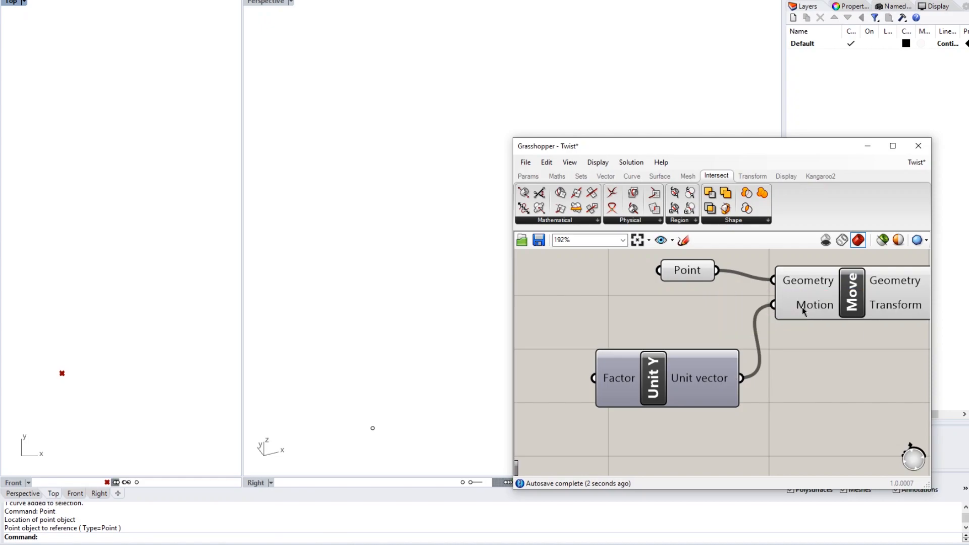
scroll(56, 374, up, 5)
scroll(98, 372, up, 9)
scroll(148, 331, up, 3)
right_drag(64, 346, 97, 349)
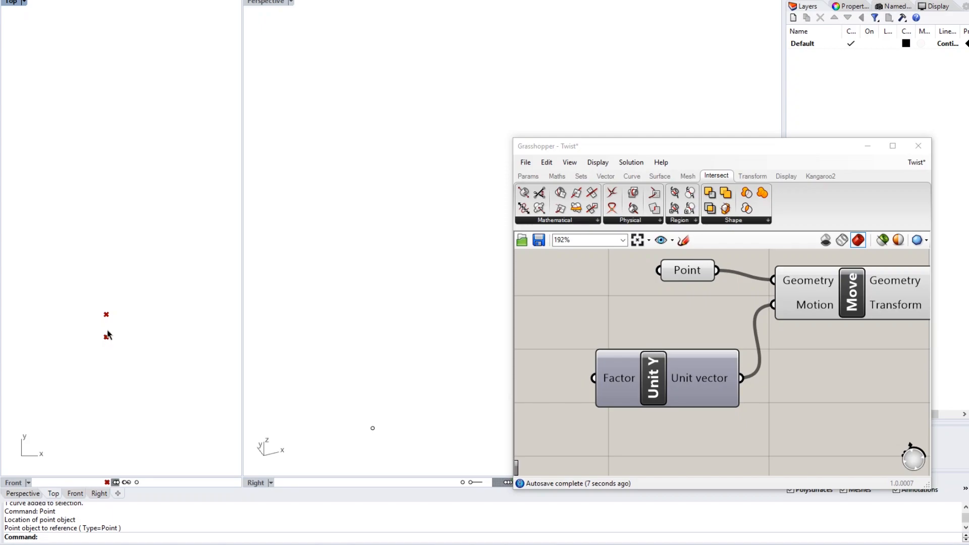
click(682, 271)
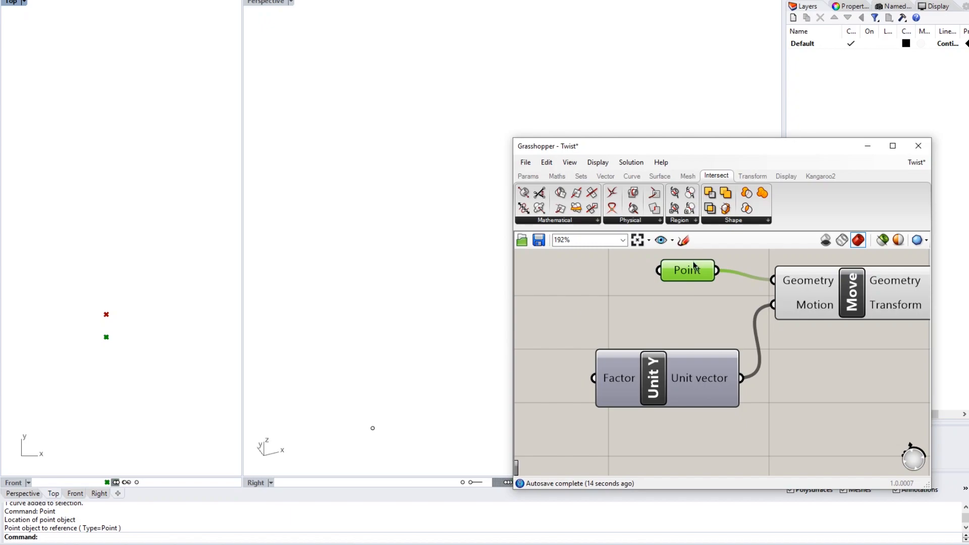
click(696, 293)
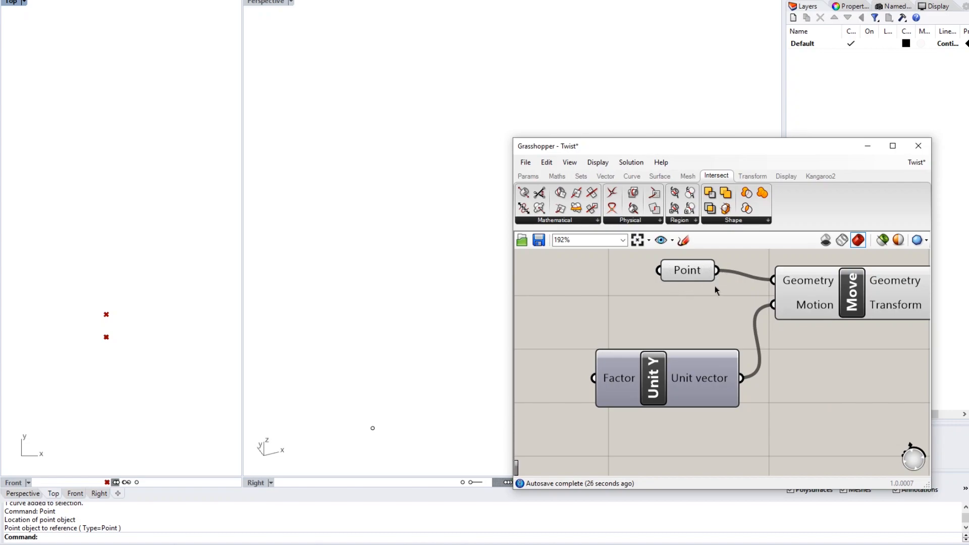
click(688, 272)
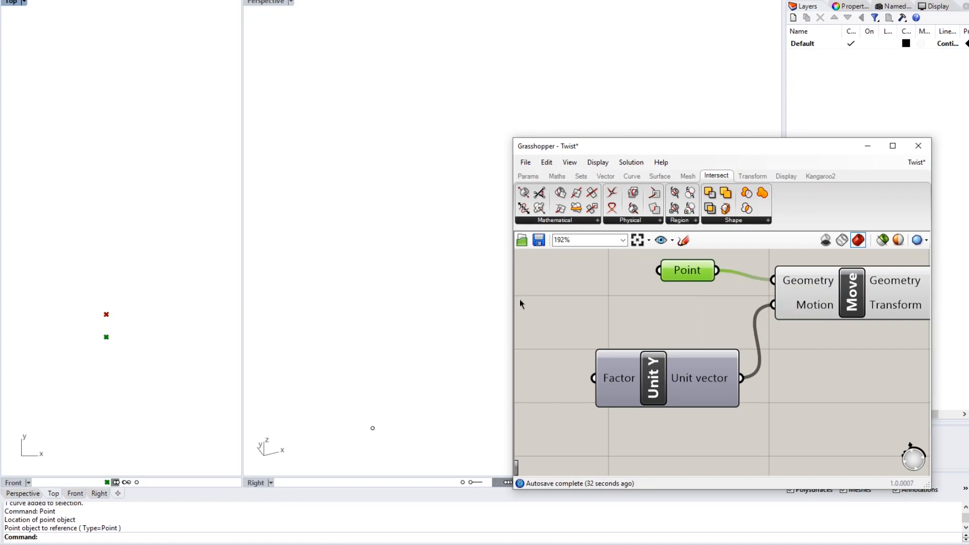
click(836, 297)
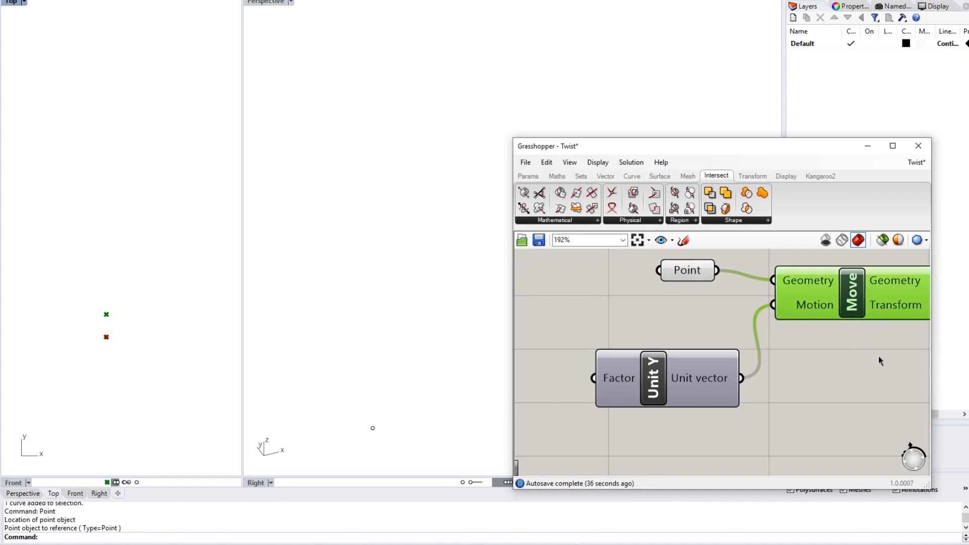
right_drag(881, 360, 816, 358)
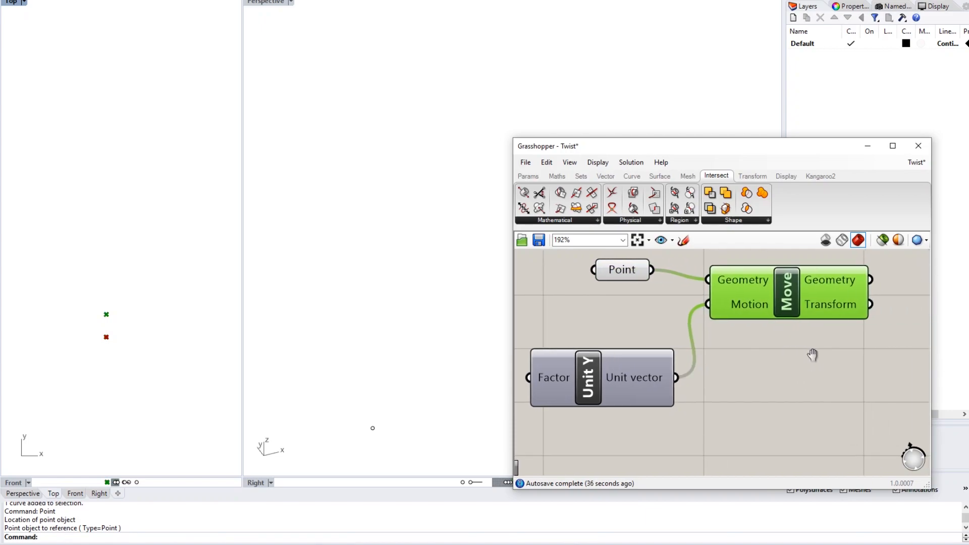
click(600, 277)
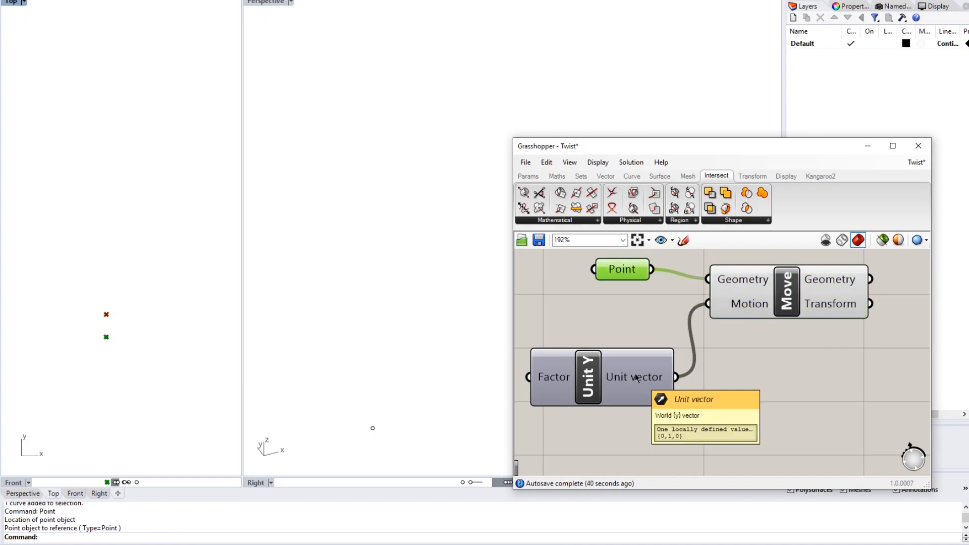
right_drag(612, 379, 642, 384)
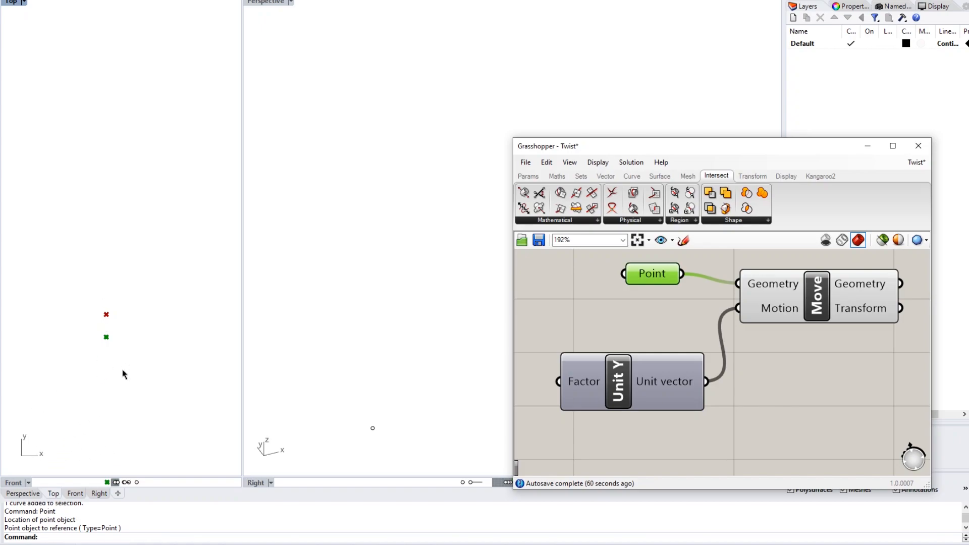
click(790, 404)
right_drag(733, 381, 854, 354)
scroll(582, 346, down, 2)
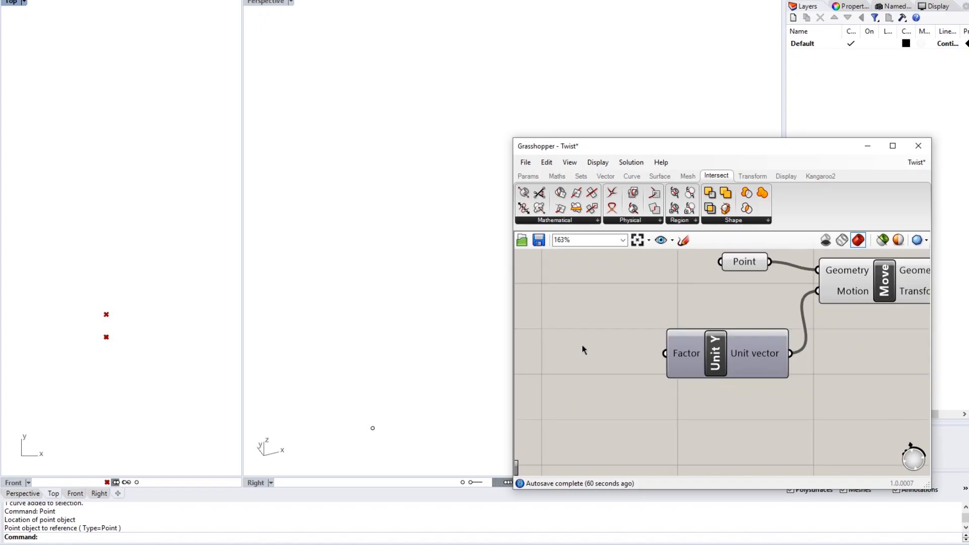
right_drag(582, 345, 642, 360)
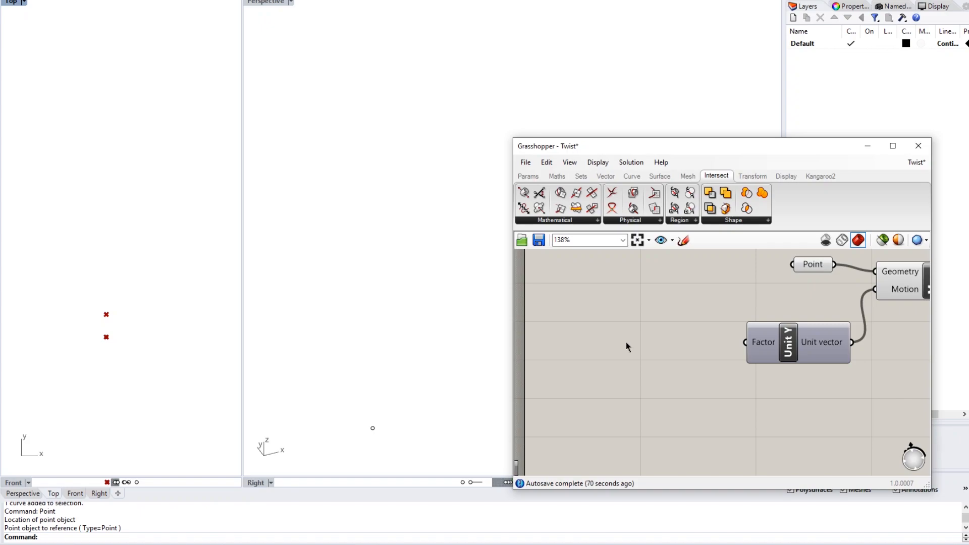
- Place a default Number Slider and an integer slider set to 2
double_click(626, 341)
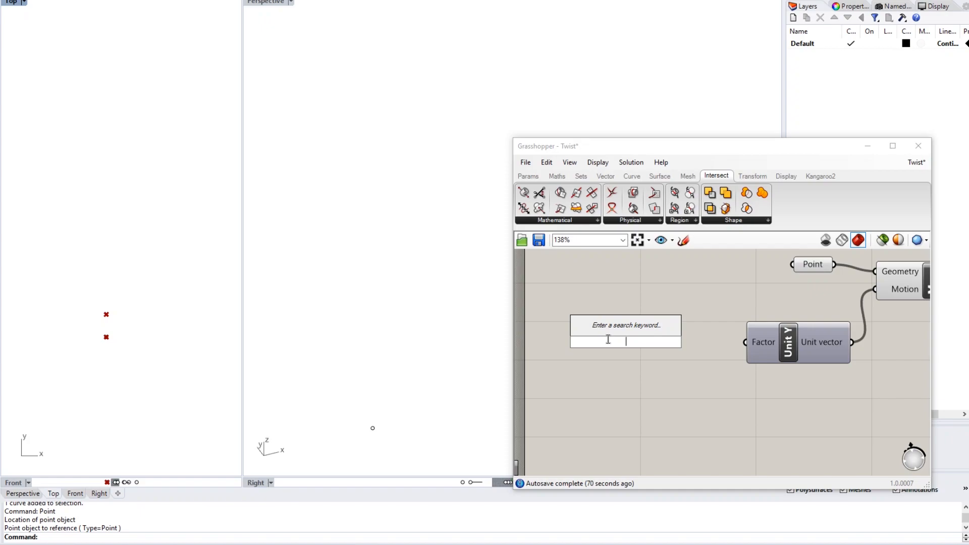
text(num)
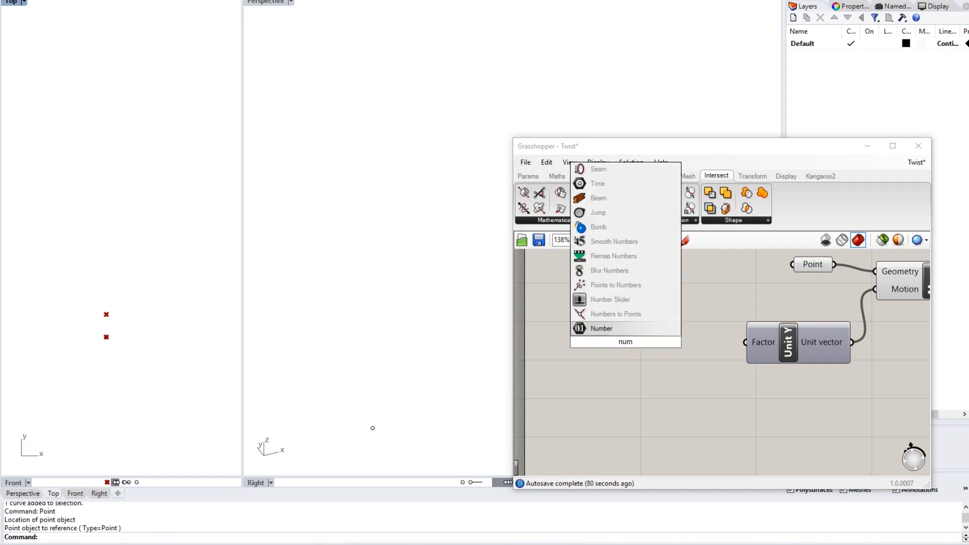
key(Up)
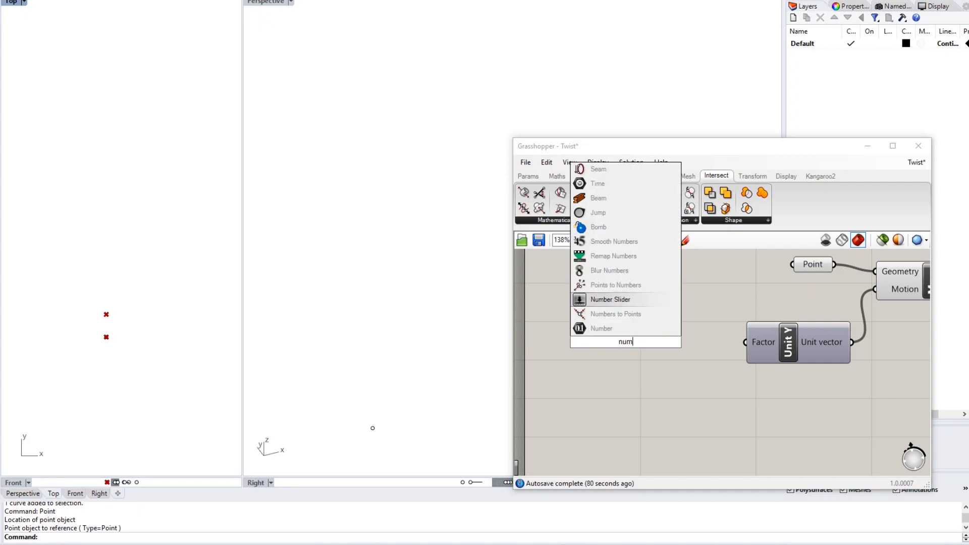
key(Return)
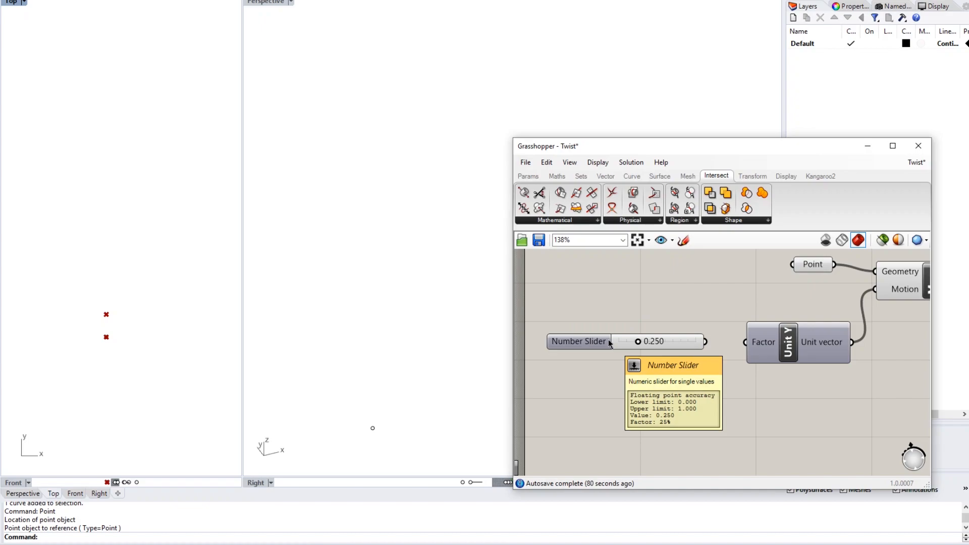
double_click(614, 386)
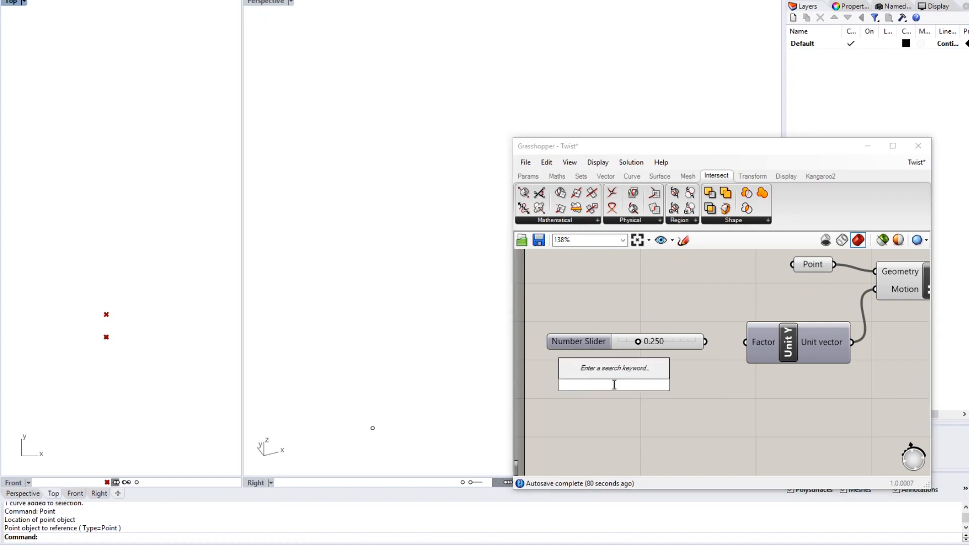
text(2)
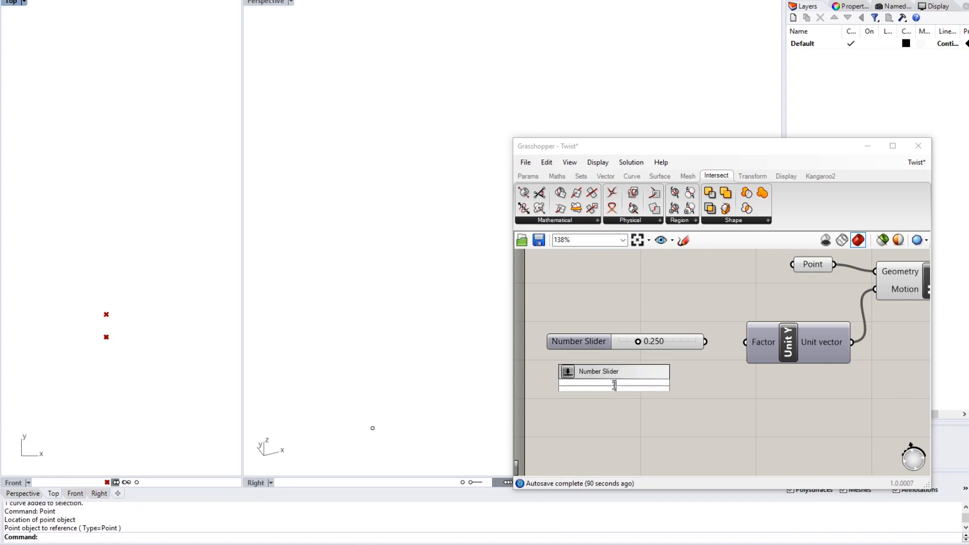
key(Return)
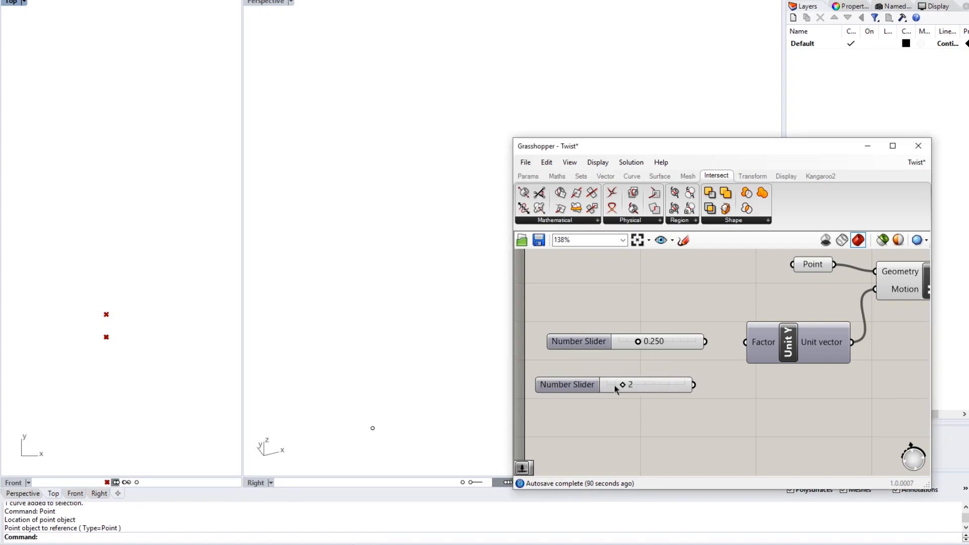
- Add sliders set to 0.5 and 2000, then drag the last one to 6696
double_click(628, 420)
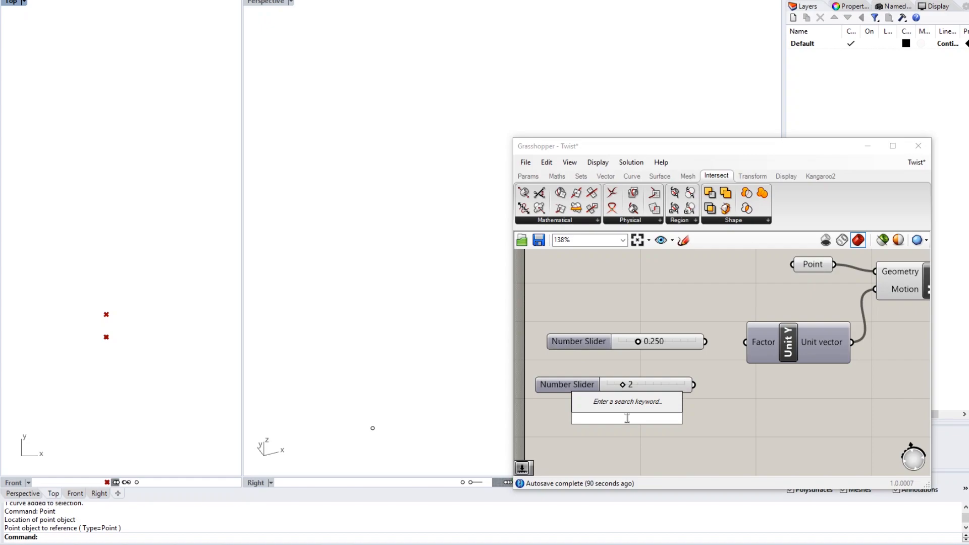
text(0.5)
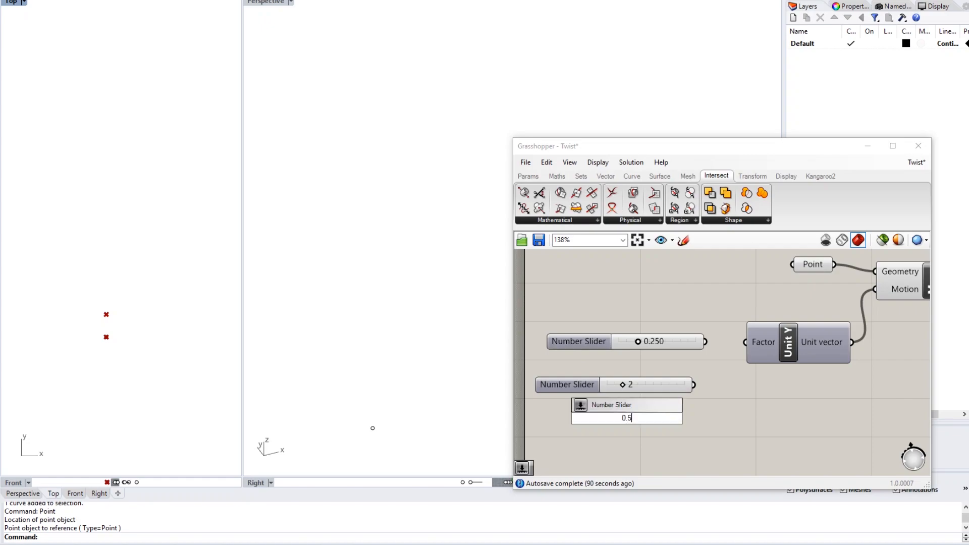
key(Return)
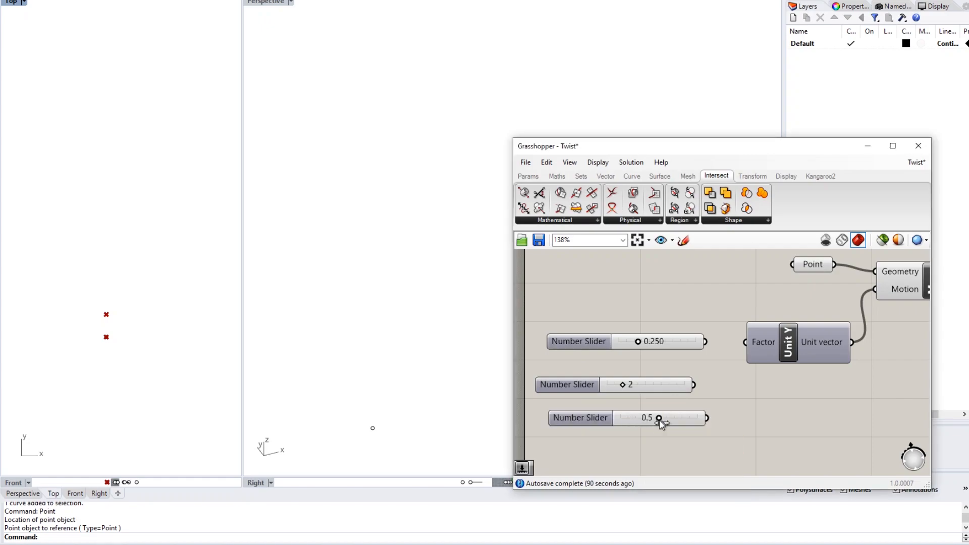
double_click(637, 447)
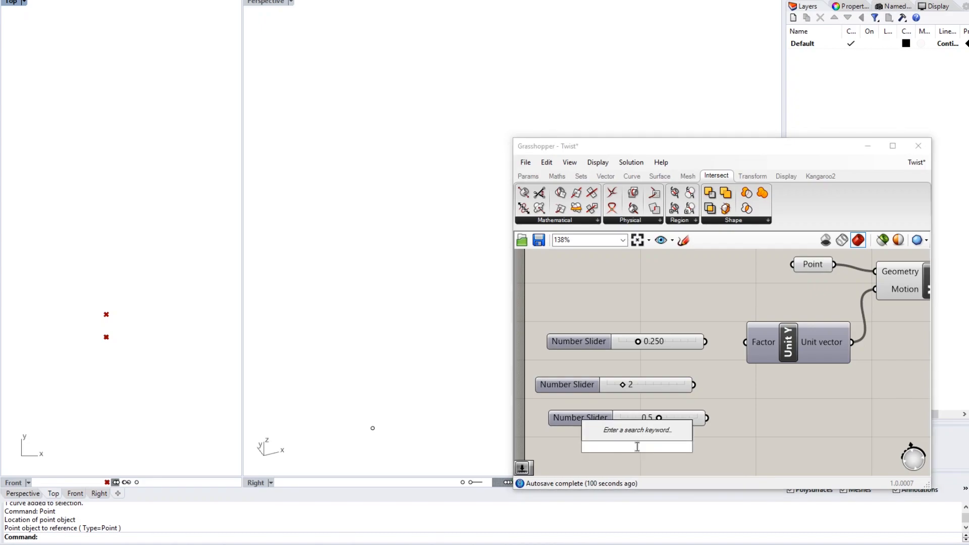
text(2000)
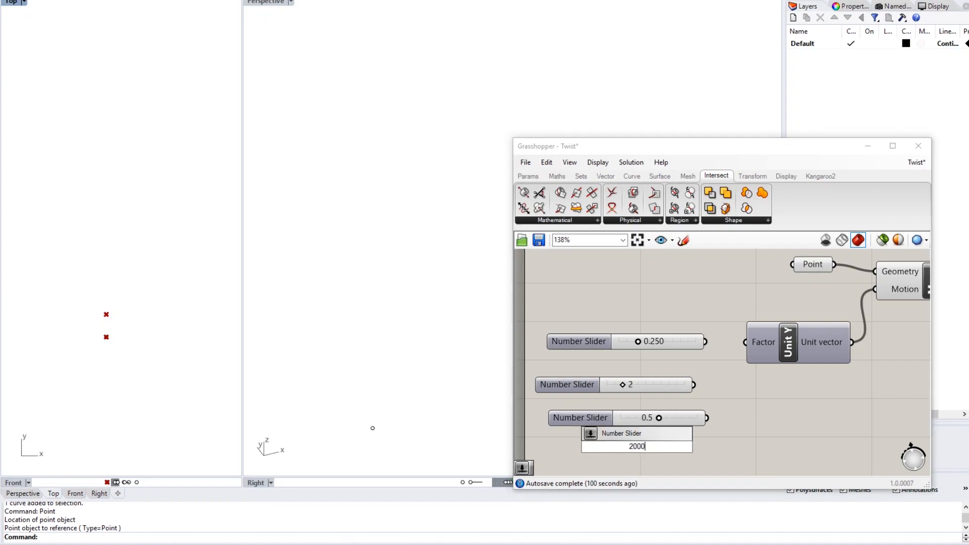
key(Return)
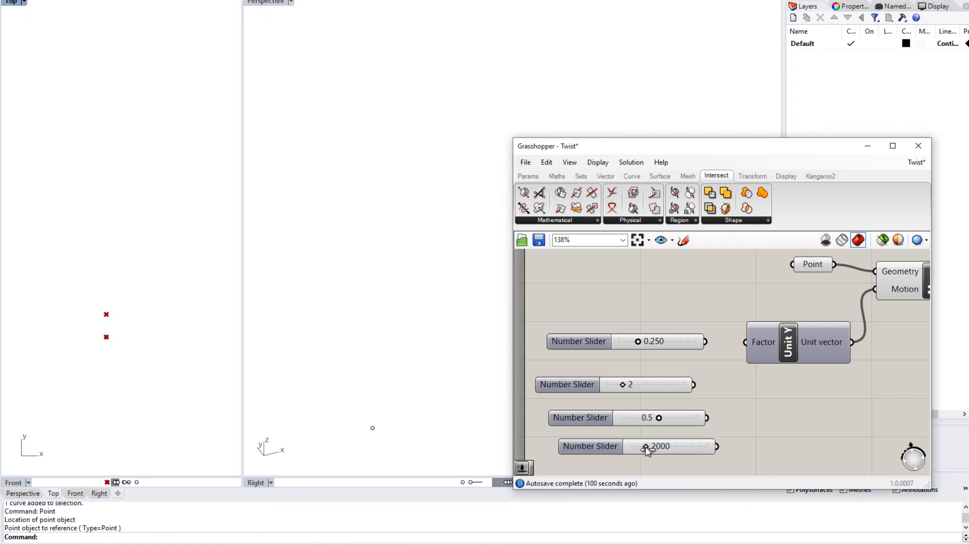
drag(646, 447, 684, 453)
- Nudge the top slider to about 0.73 and wire the 2 slider into Unit Y's Factor
click(637, 451)
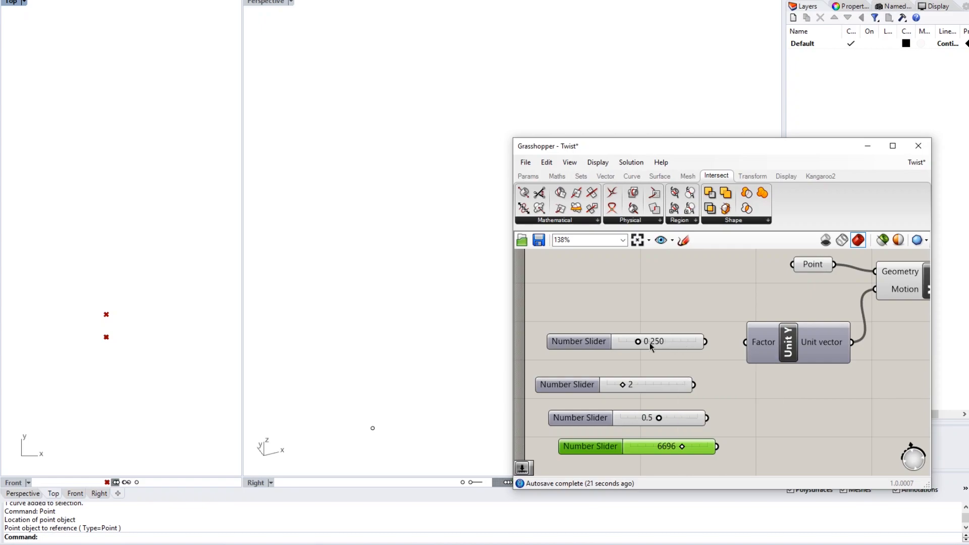
drag(638, 342, 677, 351)
drag(697, 388, 746, 342)
- Delete the top, 0.5 and 6696 sliders and align the remaining slider with Factor
click(641, 343)
key(Delete)
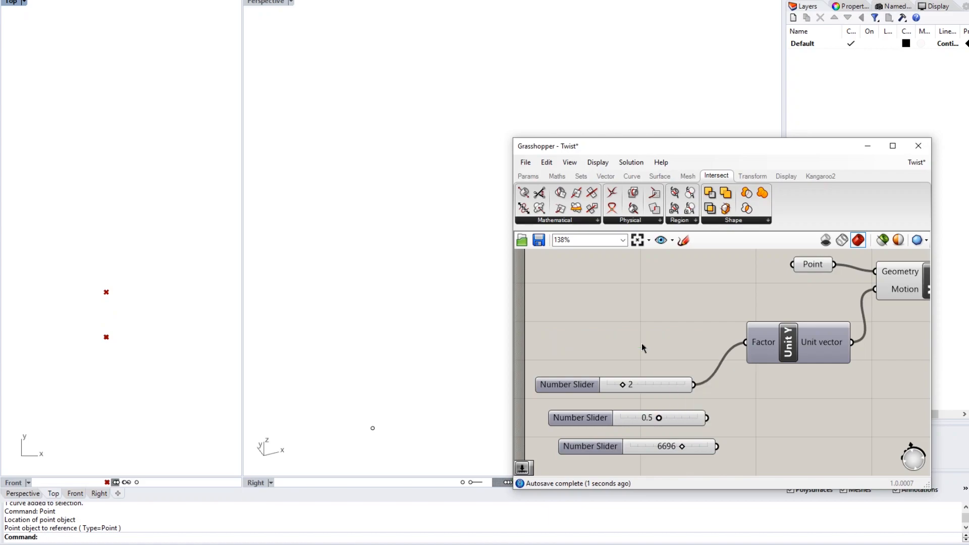
click(686, 421)
key(Delete)
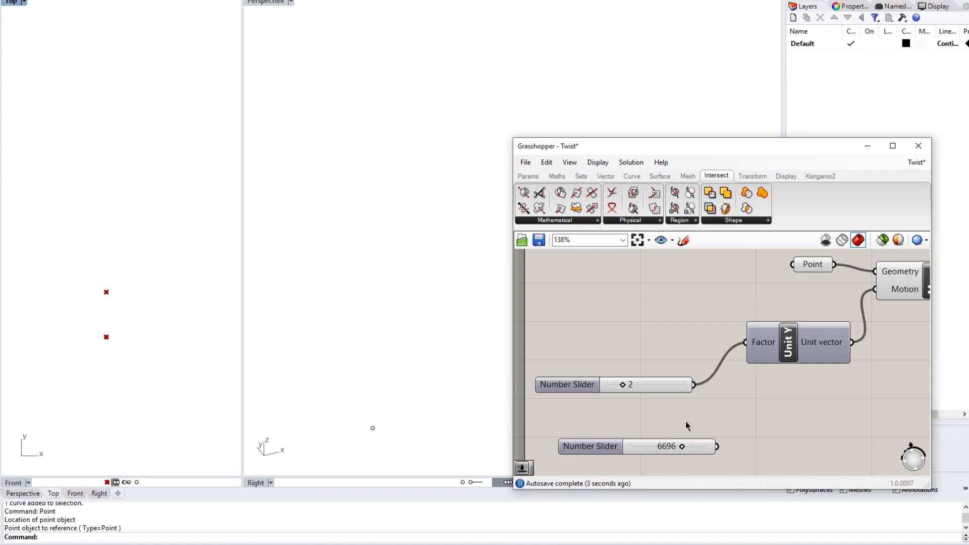
click(704, 451)
key(Delete)
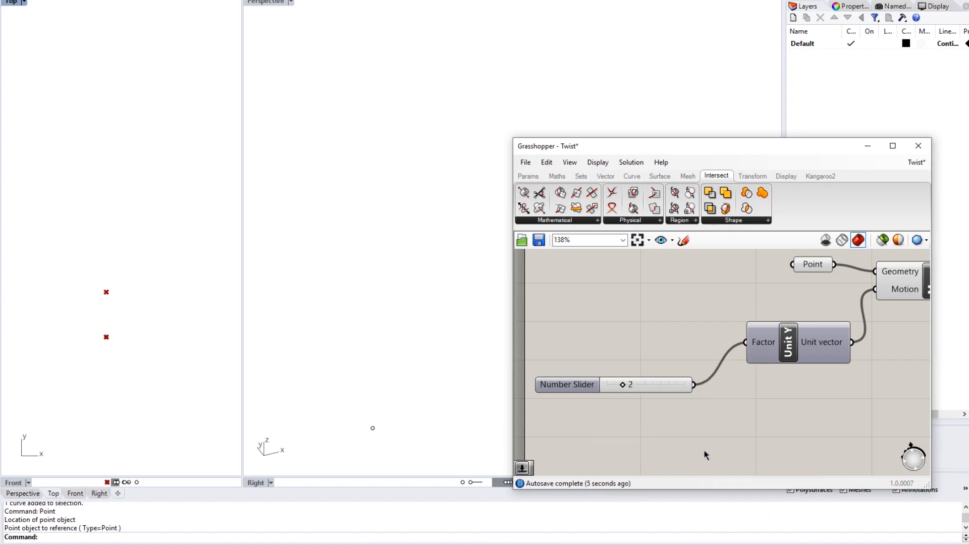
drag(666, 387, 654, 342)
- Add a Panel (via '//') below Unit Y and wire the Unit vector output into it
click(665, 390)
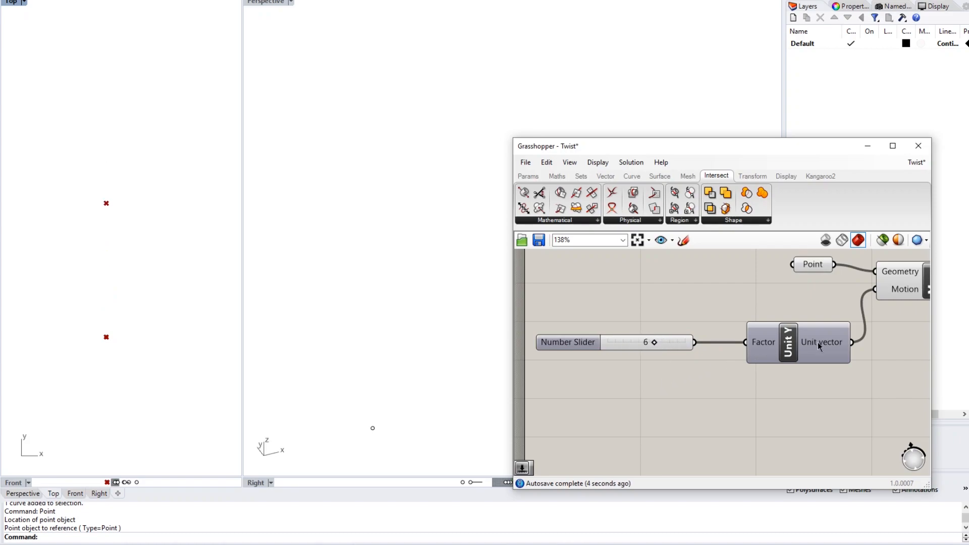
mouse_move(817, 342)
right_drag(818, 342, 773, 333)
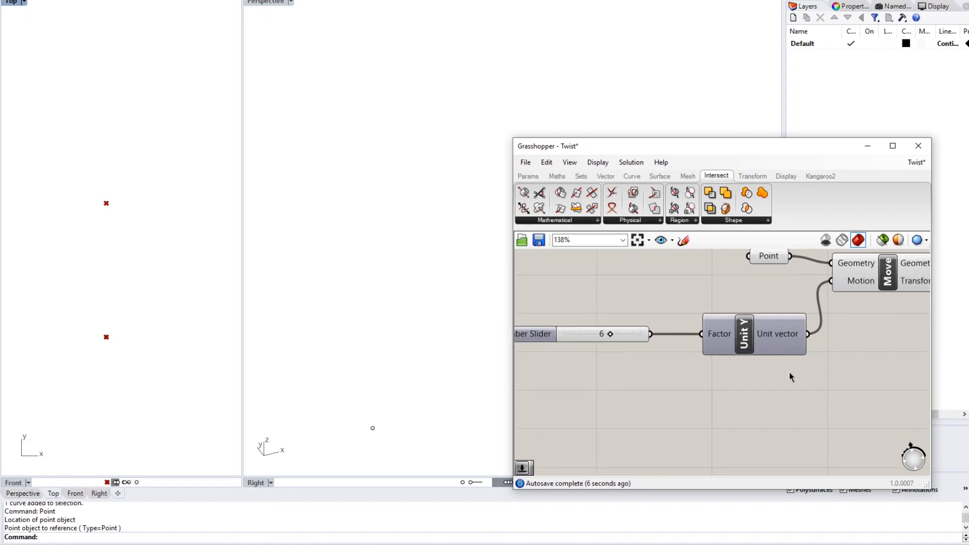
double_click(766, 396)
double_click(747, 388)
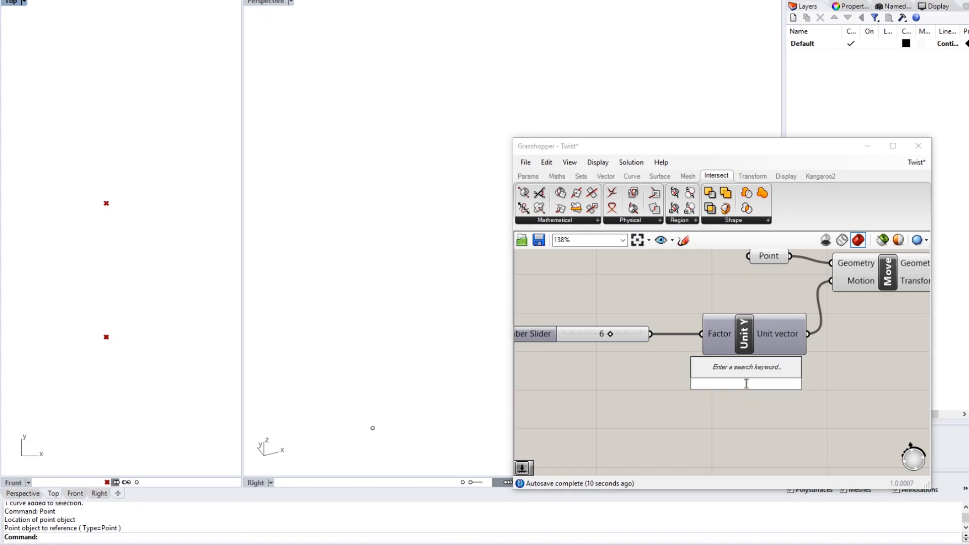
text(//)
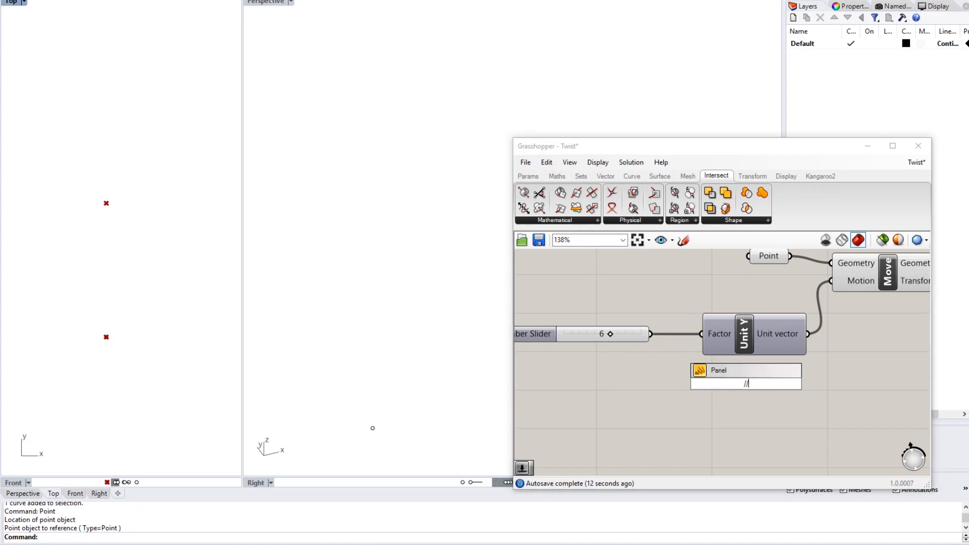
key(Return)
drag(748, 384, 850, 405)
right_drag(782, 395, 716, 379)
drag(803, 383, 877, 365)
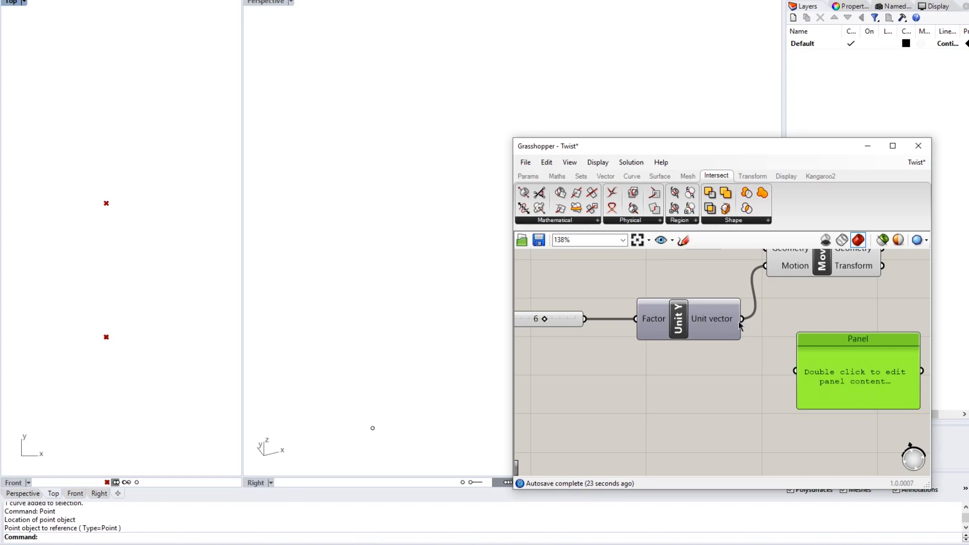
drag(743, 319, 796, 373)
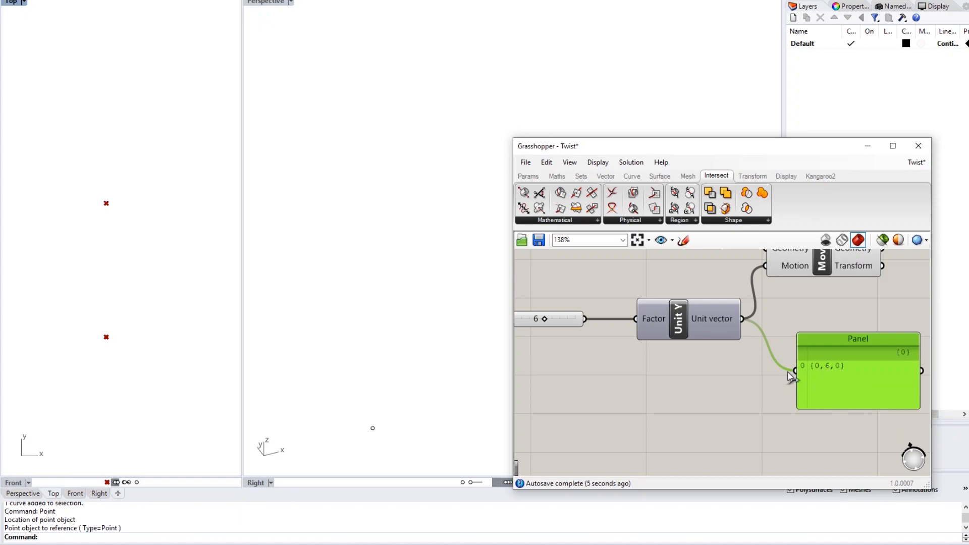
- Raise the Number Slider to 8 so the Panel reads {0,8,0}, then zoom out
right_drag(701, 383, 727, 386)
scroll(727, 386, down, 2)
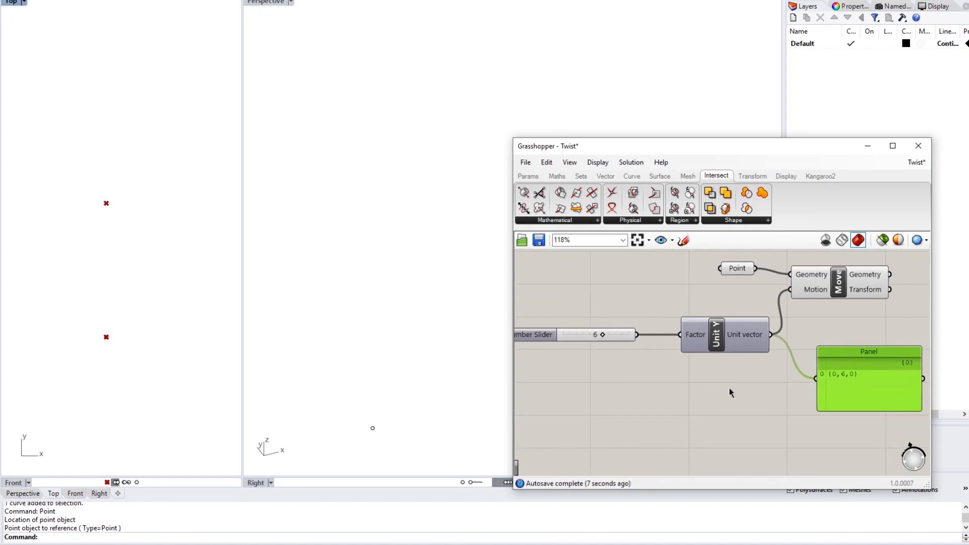
mouse_move(602, 334)
mouse_down()
mouse_move(621, 337)
mouse_move(587, 333)
mouse_move(621, 335)
mouse_move(600, 335)
mouse_move(617, 344)
mouse_up()
right_drag(604, 349, 627, 353)
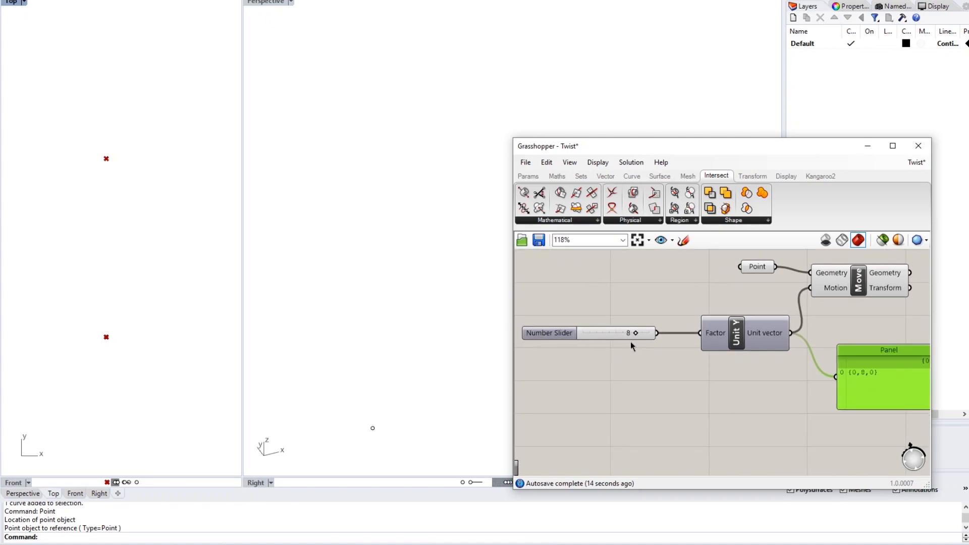
right_drag(712, 377, 659, 389)
scroll(659, 389, down, 1)
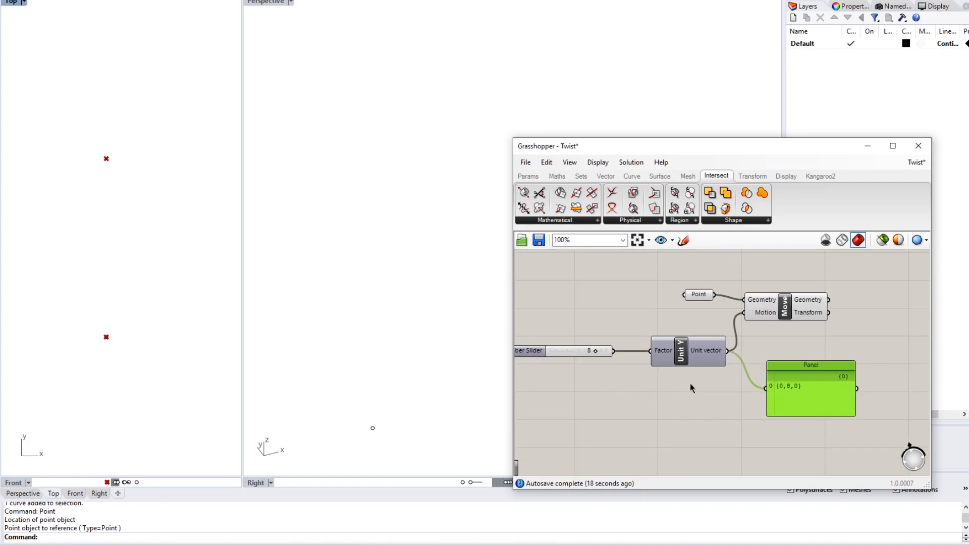
right_drag(739, 383, 663, 381)
right_drag(790, 343, 700, 350)
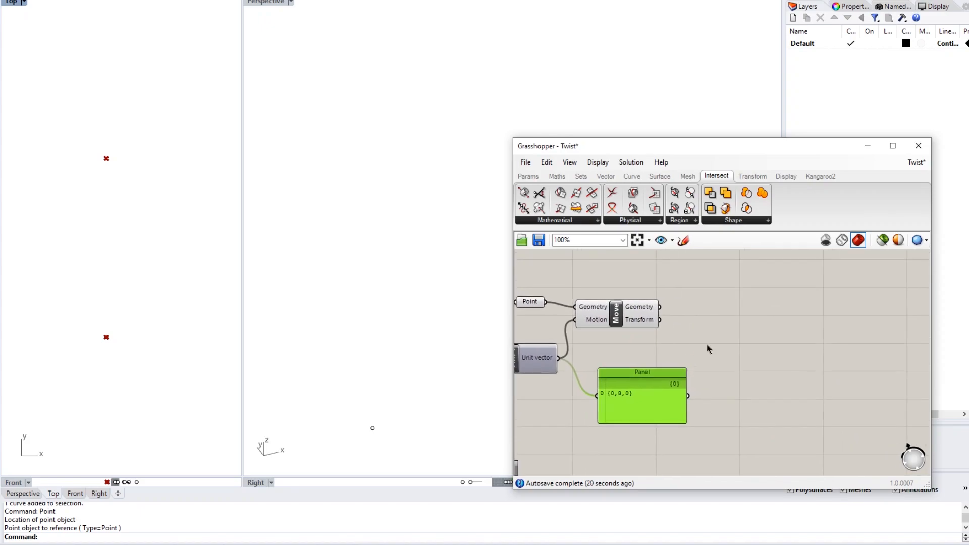
- Place a two-point Line component on the canvas just right of Move
double_click(692, 310)
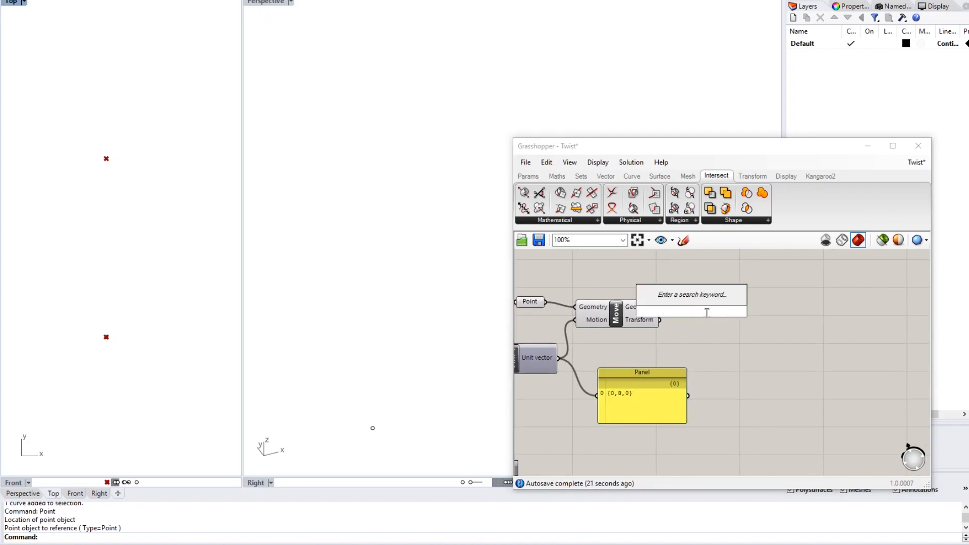
text(l)
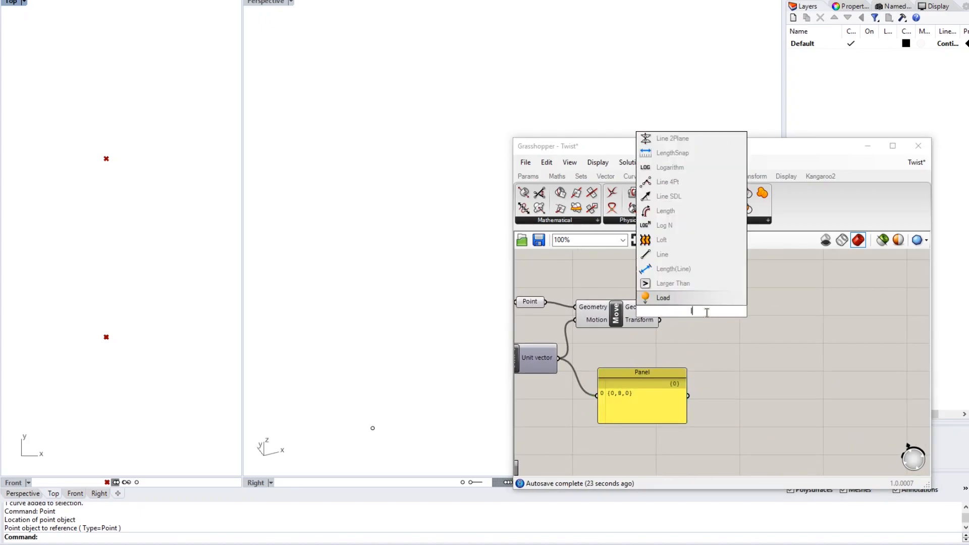
text(ine)
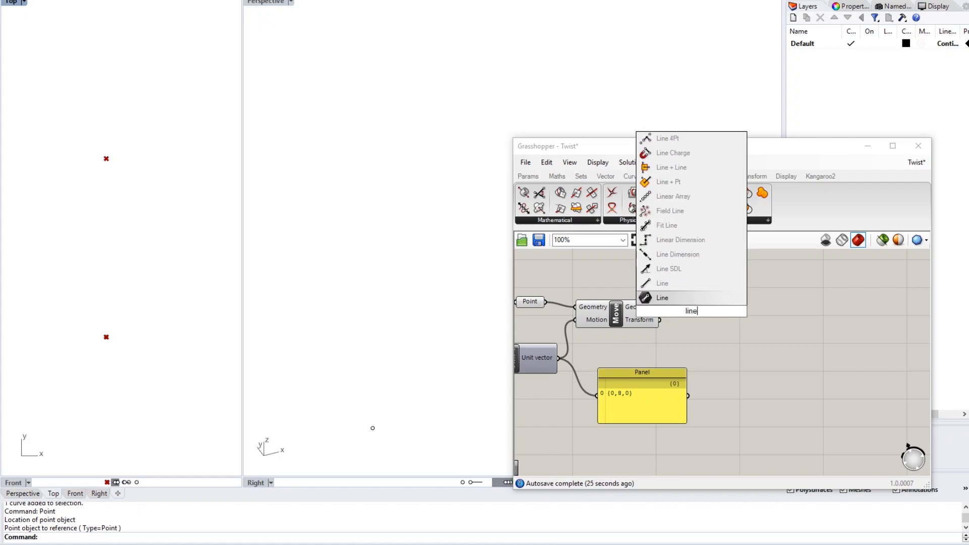
key(Up)
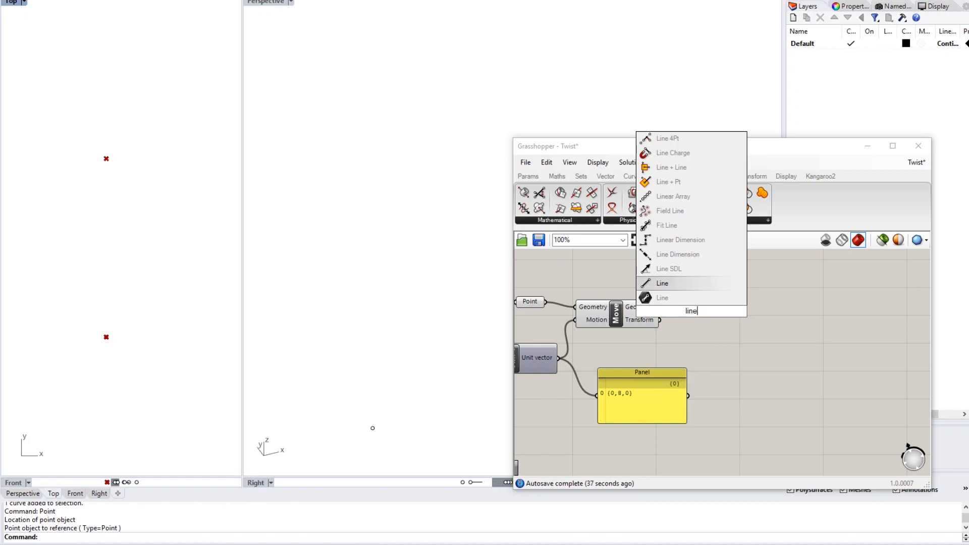
key(Return)
drag(708, 317, 729, 319)
scroll(719, 319, up, 3)
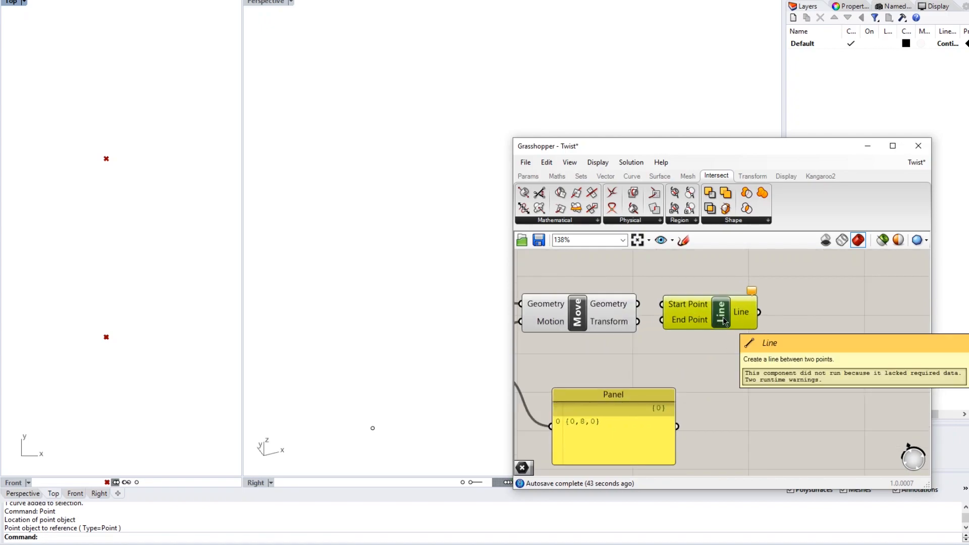
- Connect the Point component's output to Line's Start Point input
drag(723, 317, 742, 320)
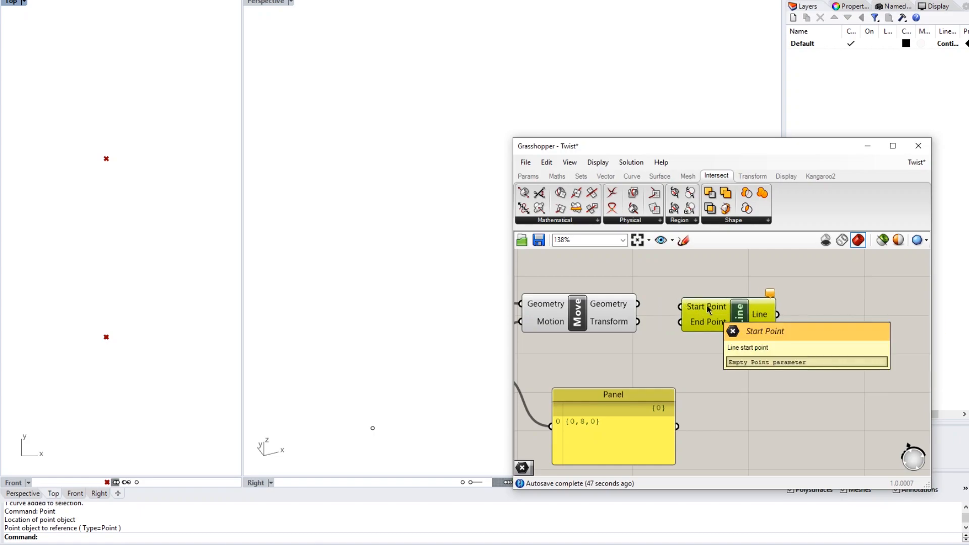
right_drag(681, 327, 758, 331)
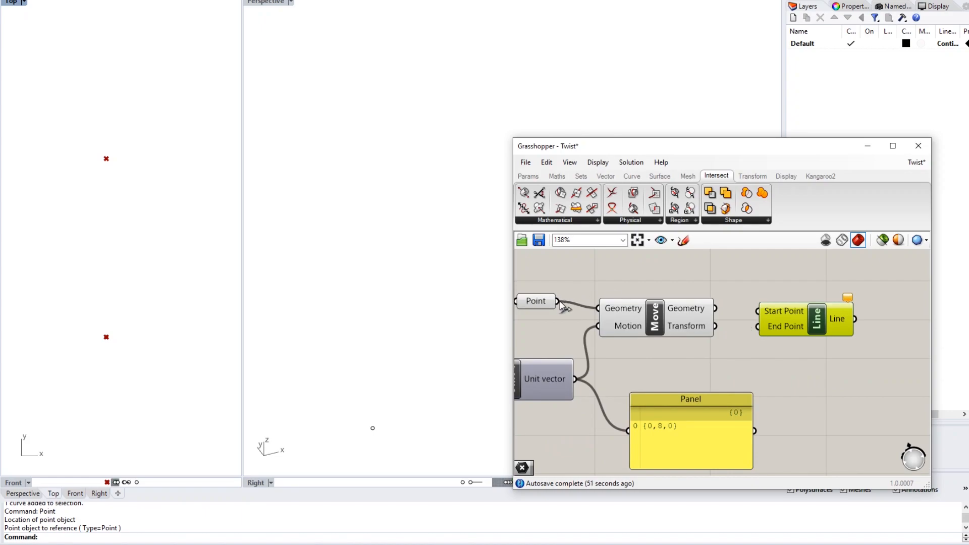
click(537, 302)
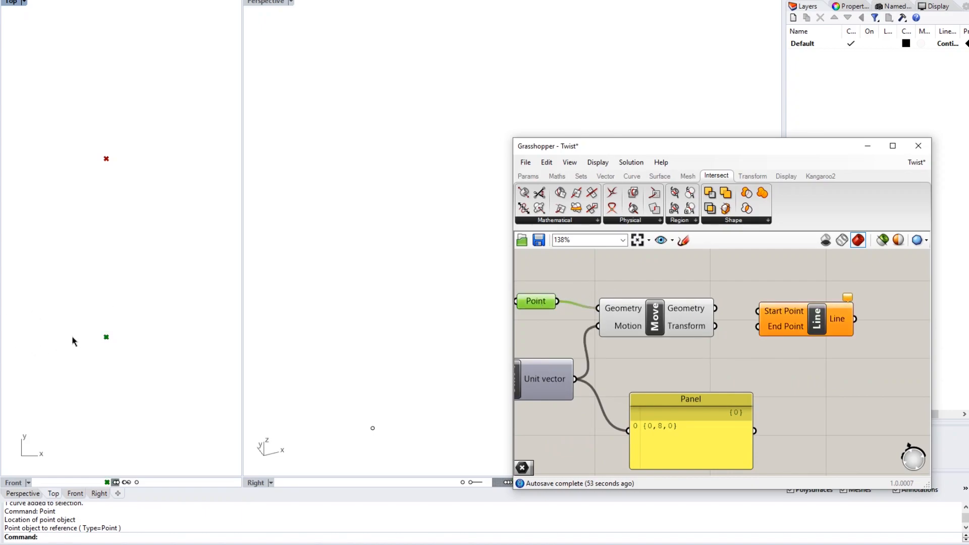
drag(557, 302, 758, 311)
- Wire Move's geometry into Line's End Point, previewing a vertical line in the Top view
click(685, 309)
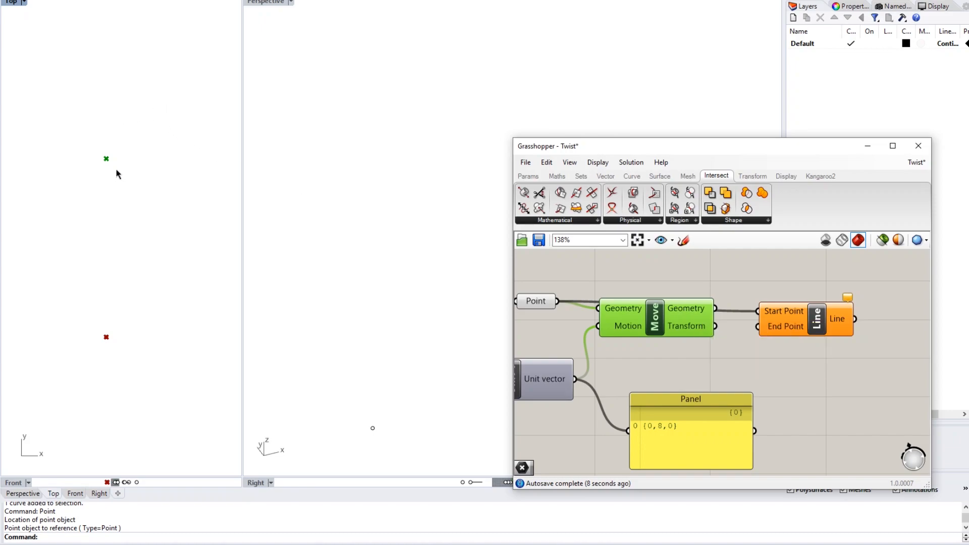
mouse_move(685, 326)
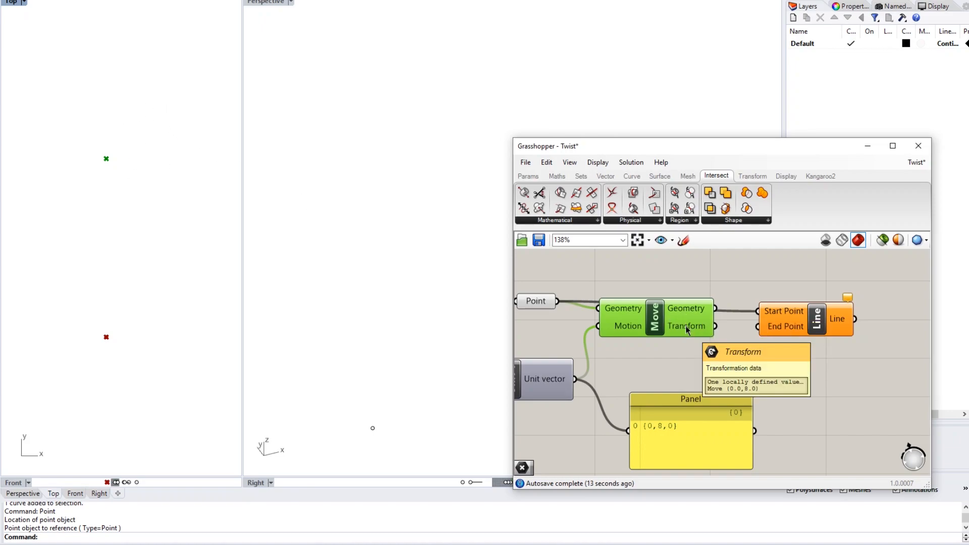
right_drag(580, 382, 516, 388)
mouse_move(632, 371)
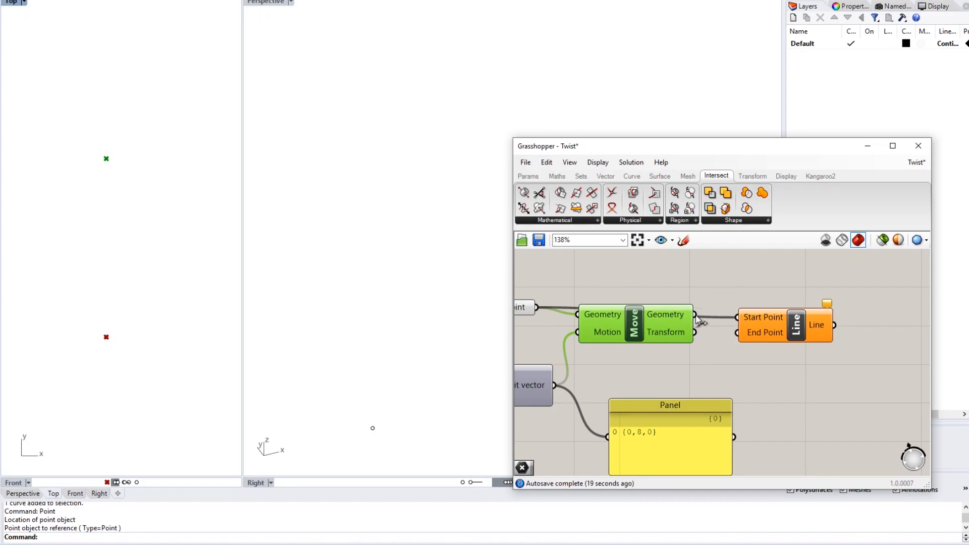
drag(694, 319, 738, 334)
drag(800, 334, 781, 293)
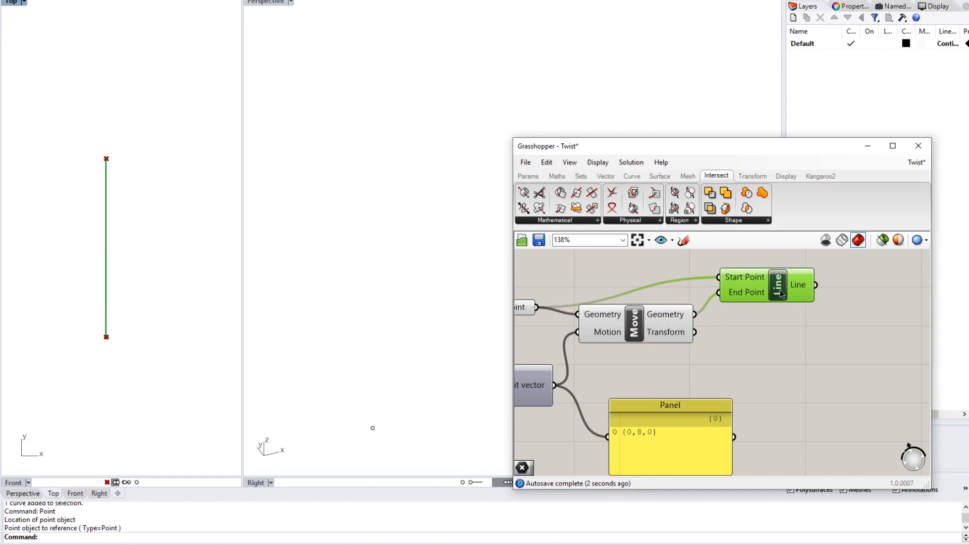
click(775, 320)
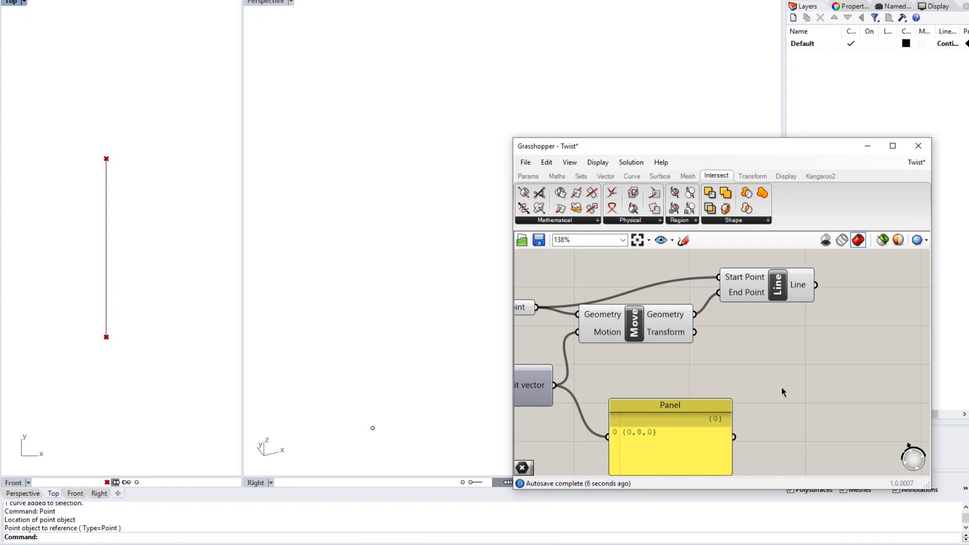
scroll(679, 383, down, 2)
right_drag(709, 362, 758, 354)
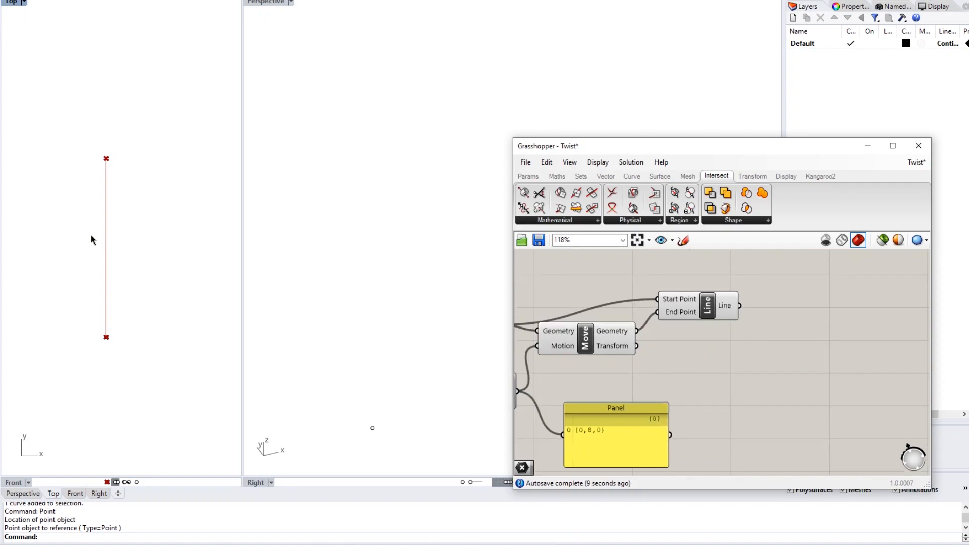
scroll(146, 241, down, 2)
right_drag(167, 250, 120, 253)
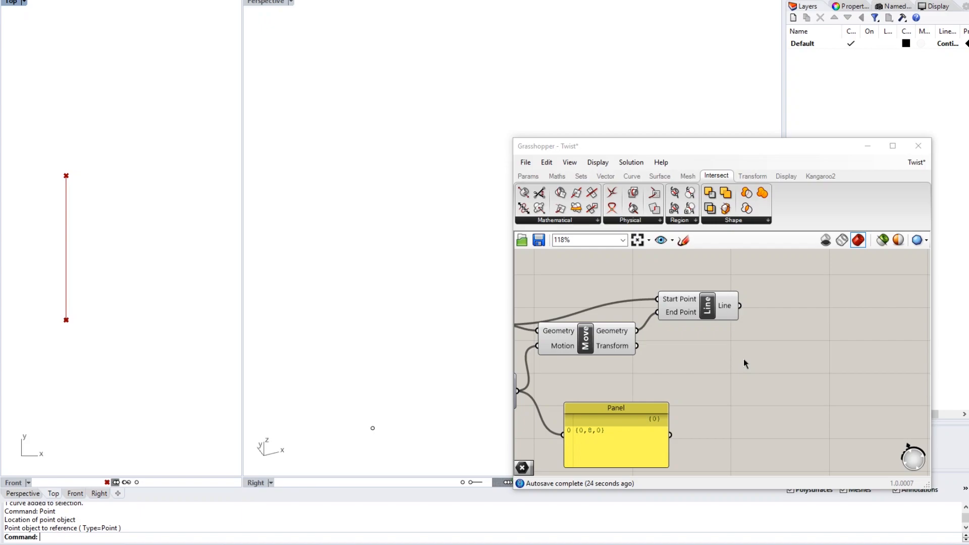
- Place an unconnected Linear Array component to the right of the Line component
scroll(744, 359, down, 2)
right_drag(692, 390, 781, 342)
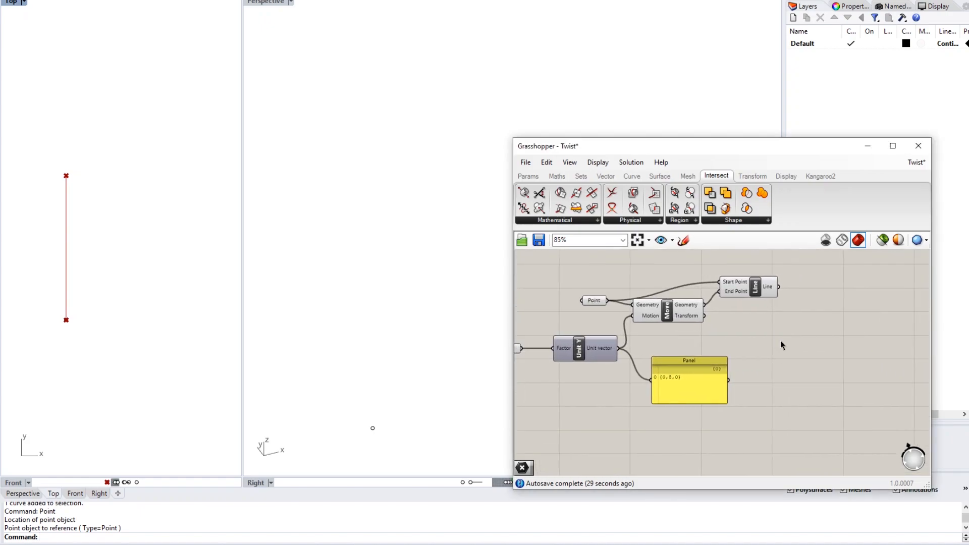
double_click(811, 311)
text(linea)
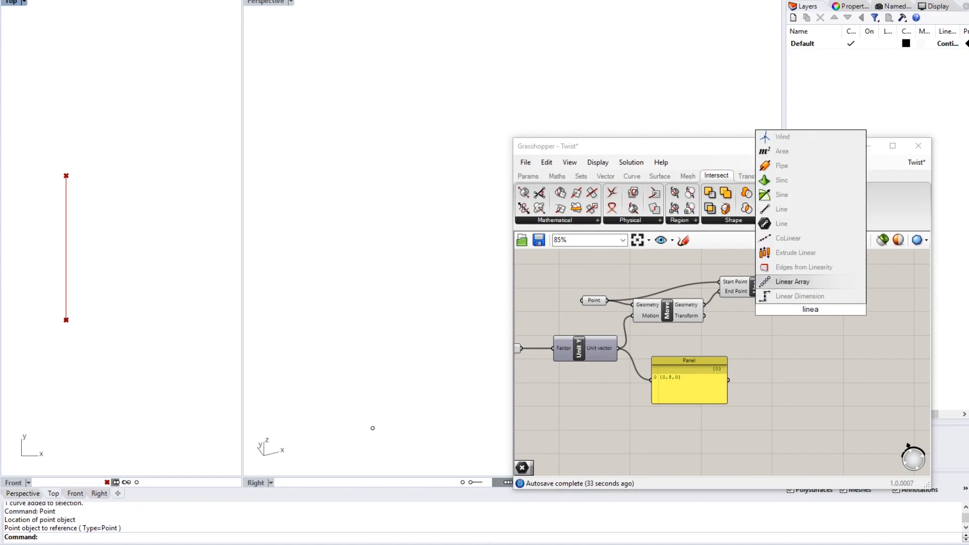
key(Return)
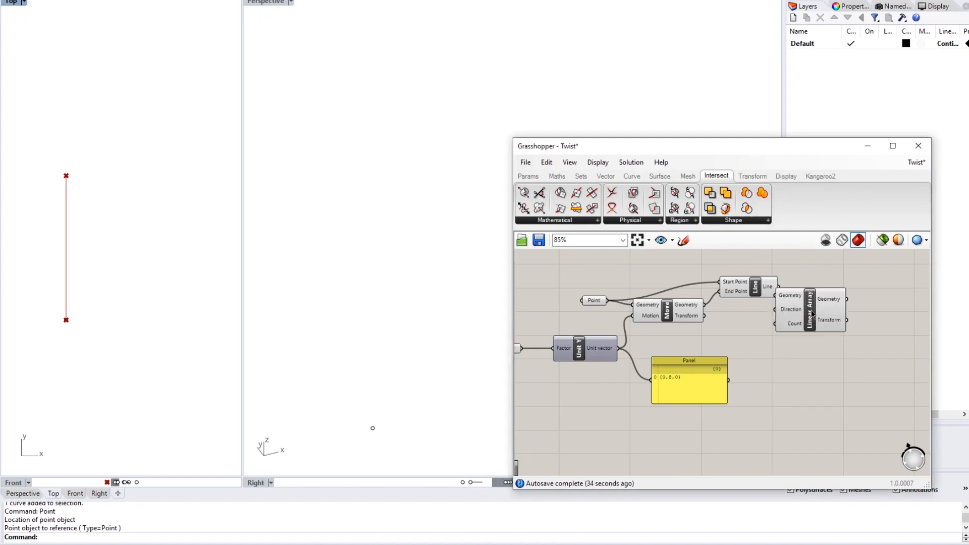
drag(811, 309, 850, 321)
click(833, 372)
right_drag(816, 374, 832, 359)
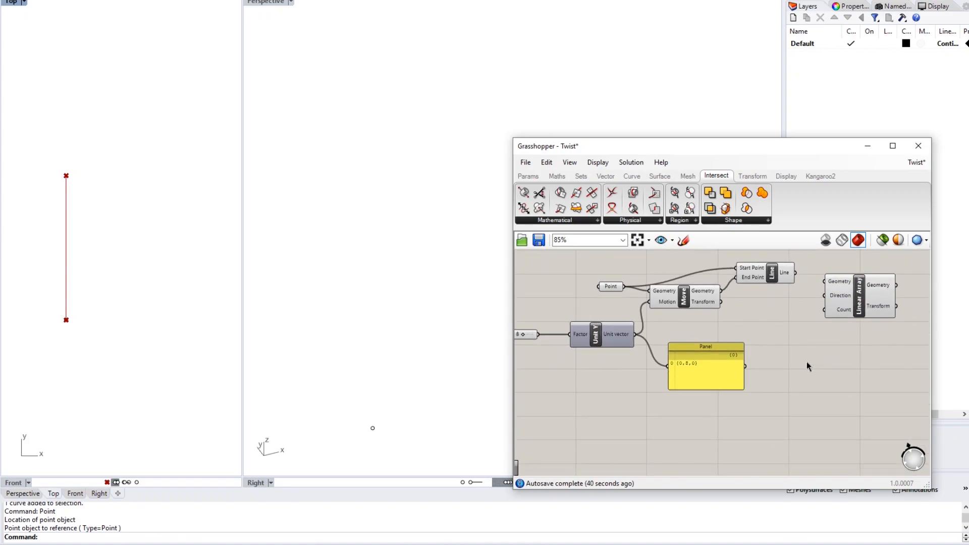
double_click(598, 407)
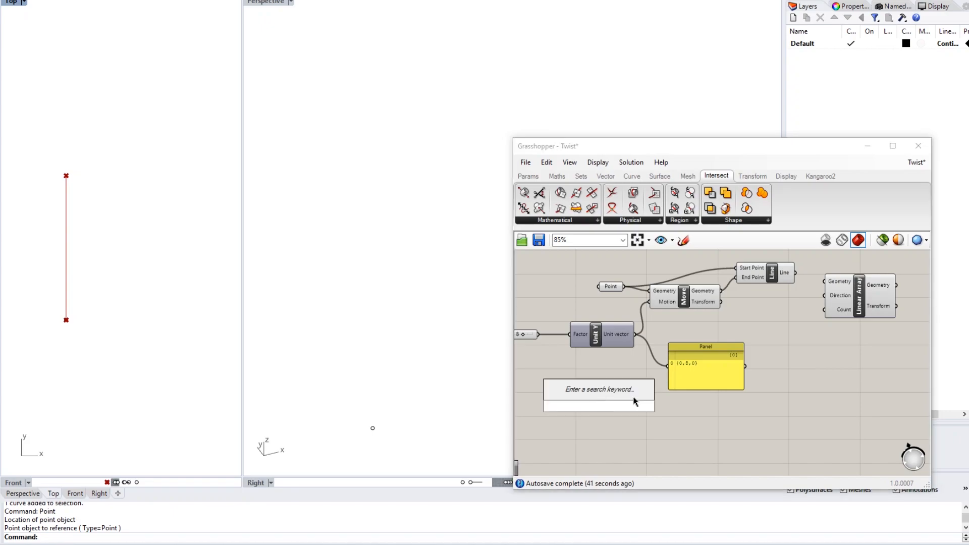
- Create a Number Slider below the Panel and raise its value from 5 to 10
text(nu)
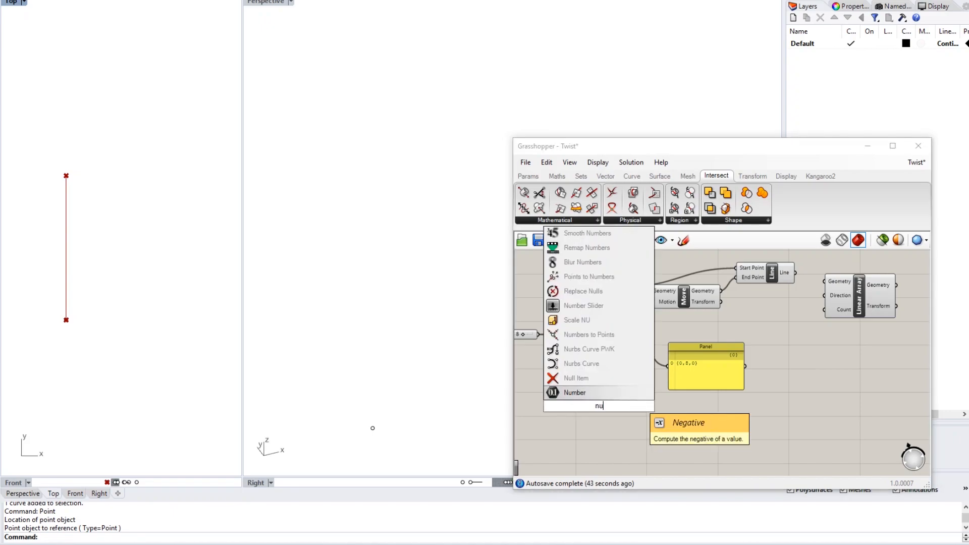
key(BackSpace)
key(BackSpace)
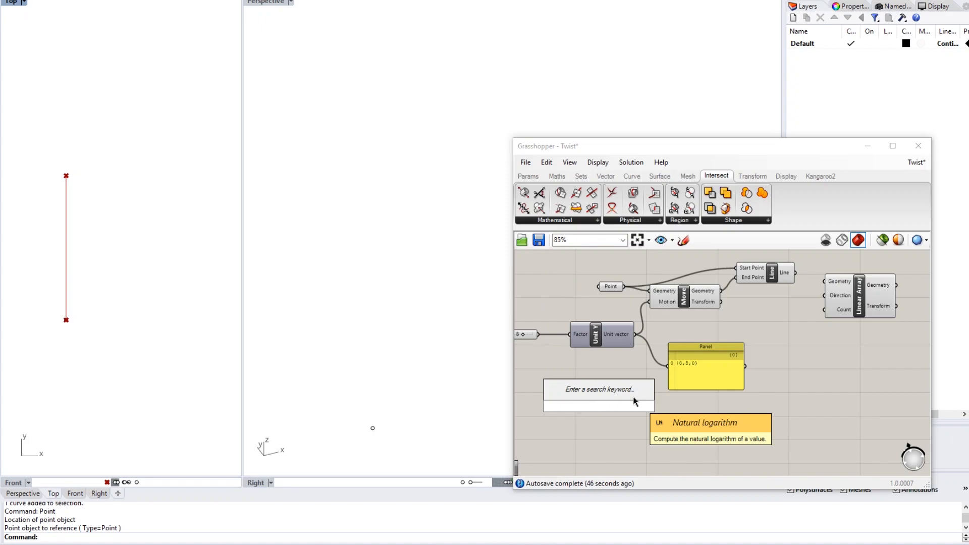
text(5)
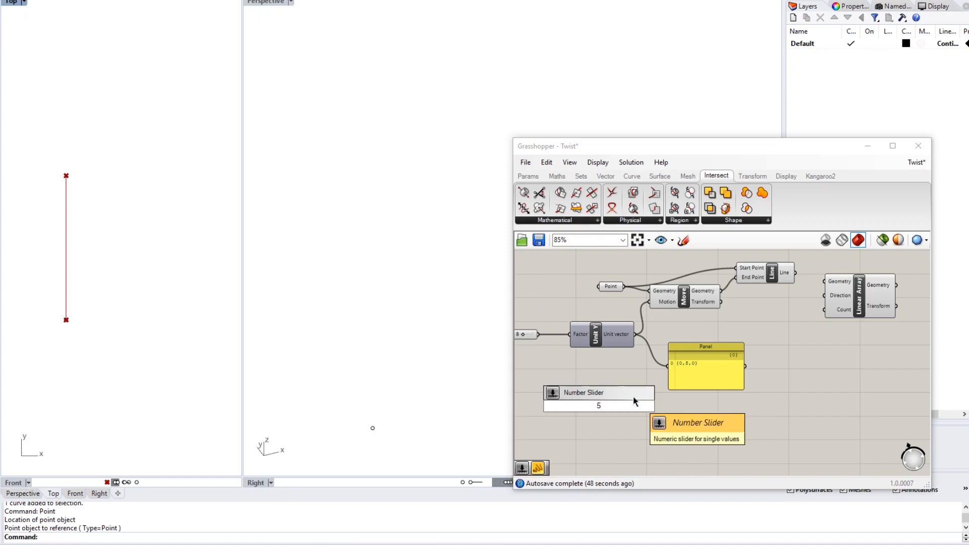
key(Return)
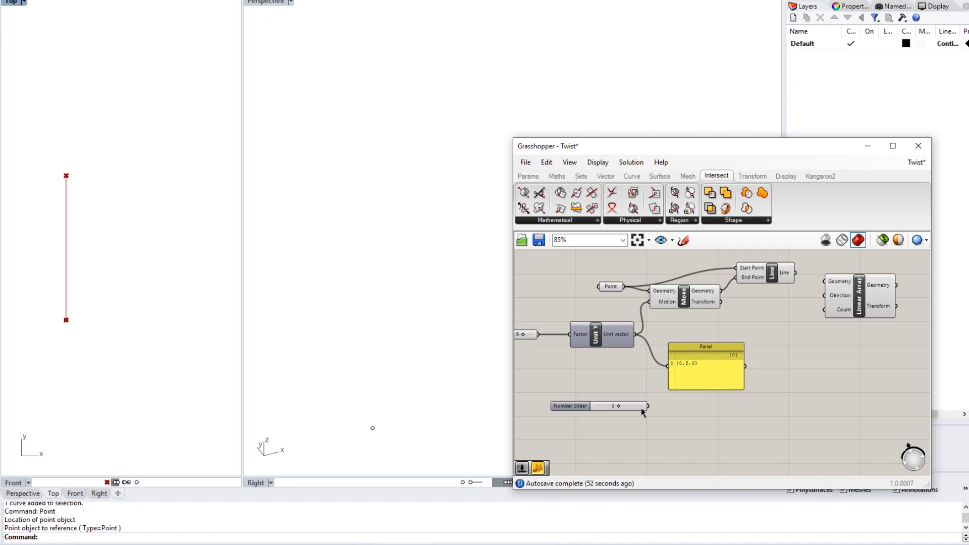
drag(613, 406, 642, 407)
scroll(641, 411, up, 3)
scroll(691, 410, down, 4)
right_drag(699, 407, 665, 418)
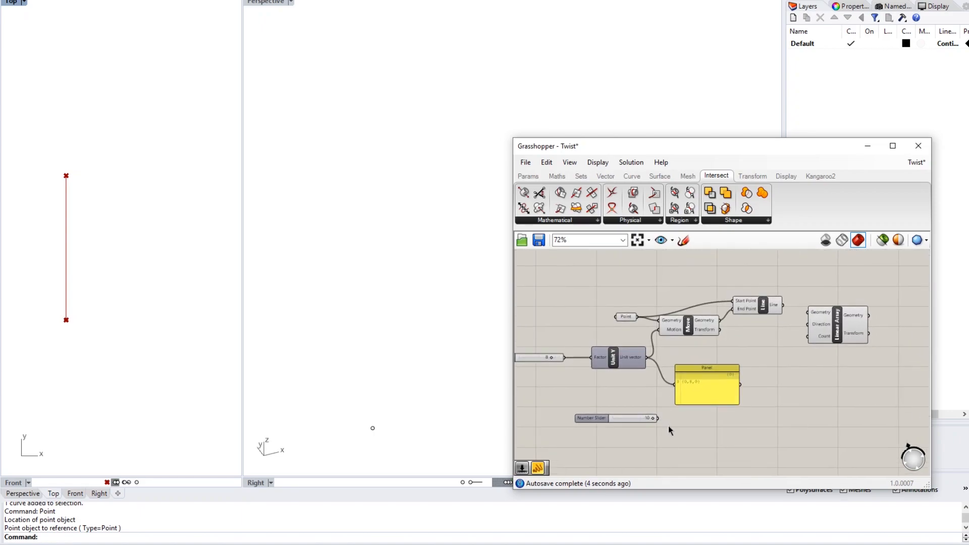
right_drag(774, 418, 767, 414)
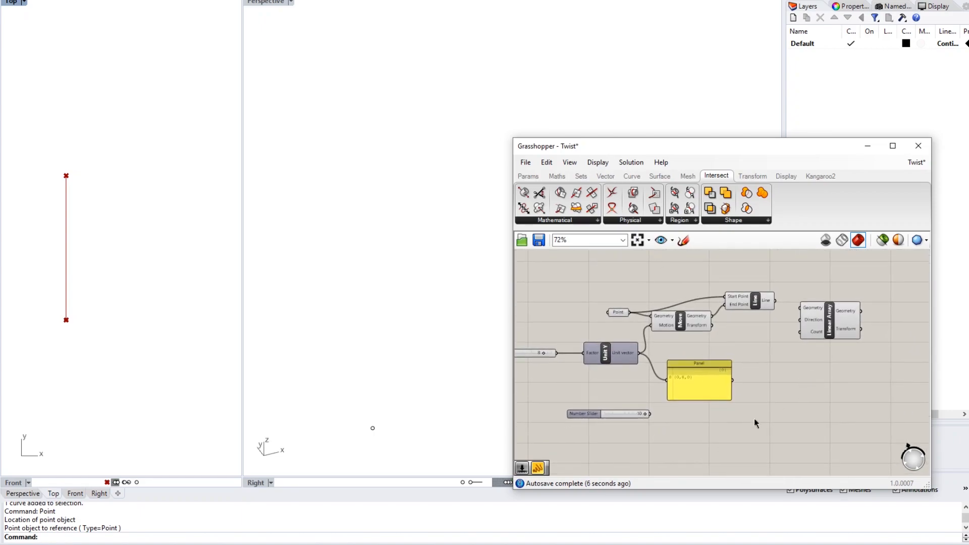
right_drag(585, 418, 674, 405)
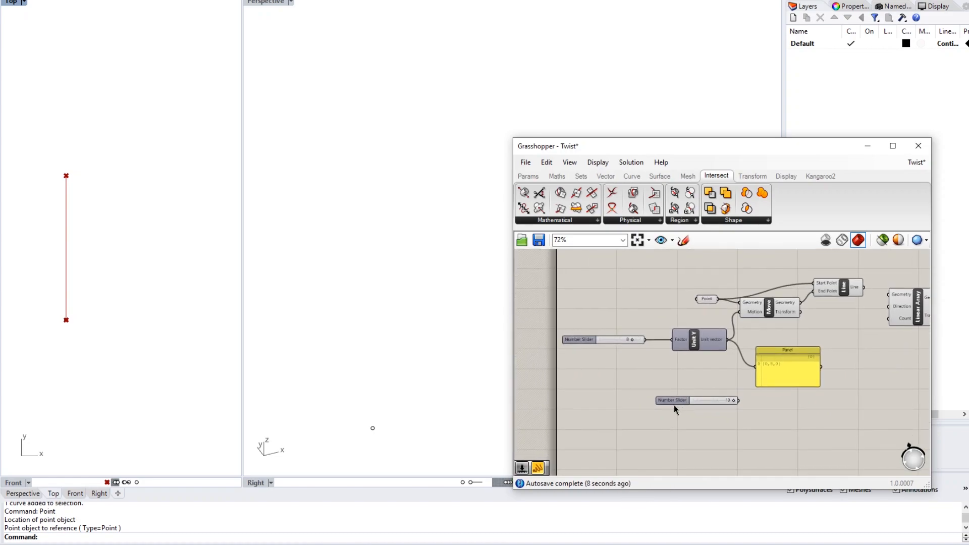
scroll(674, 405, up, 2)
scroll(673, 405, down, 1)
scroll(673, 407, up, 1)
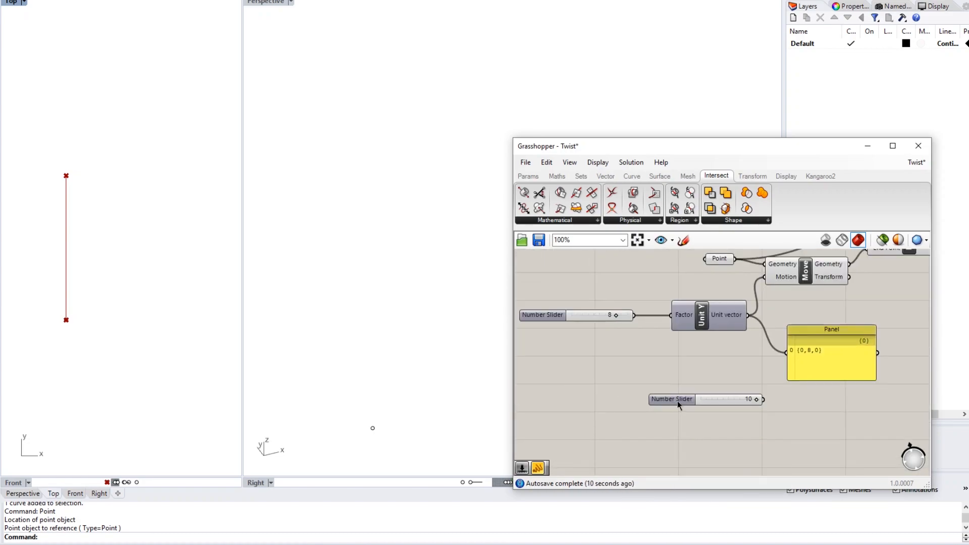
click(679, 400)
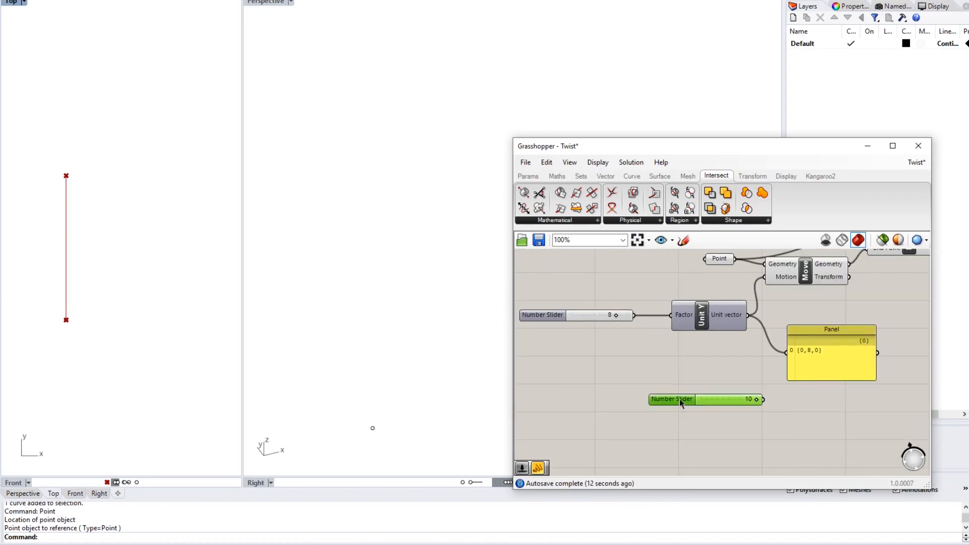
- Rename the value-10 slider to 'Number of Levels'
right_click(680, 399)
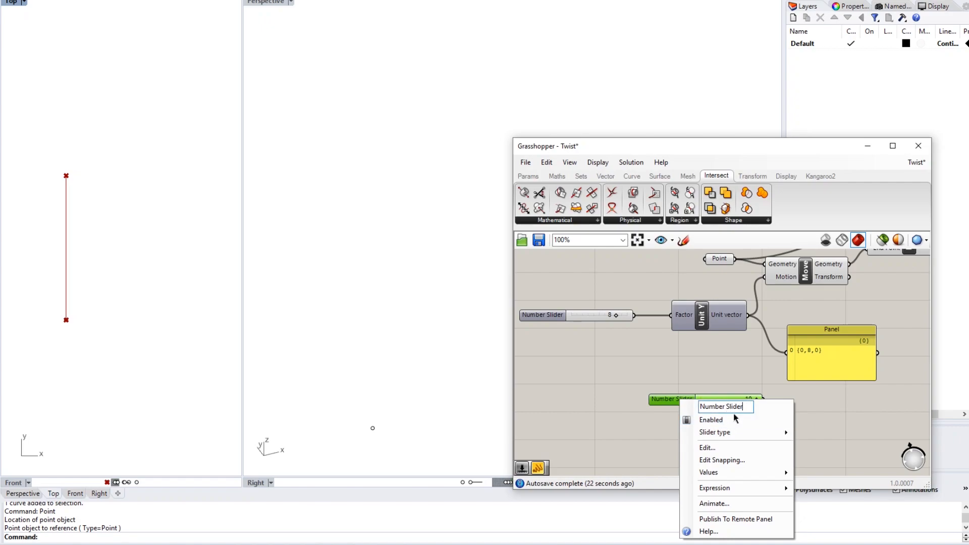
drag(750, 408, 695, 407)
key(BackSpace)
text(Number of Levels)
key(Return)
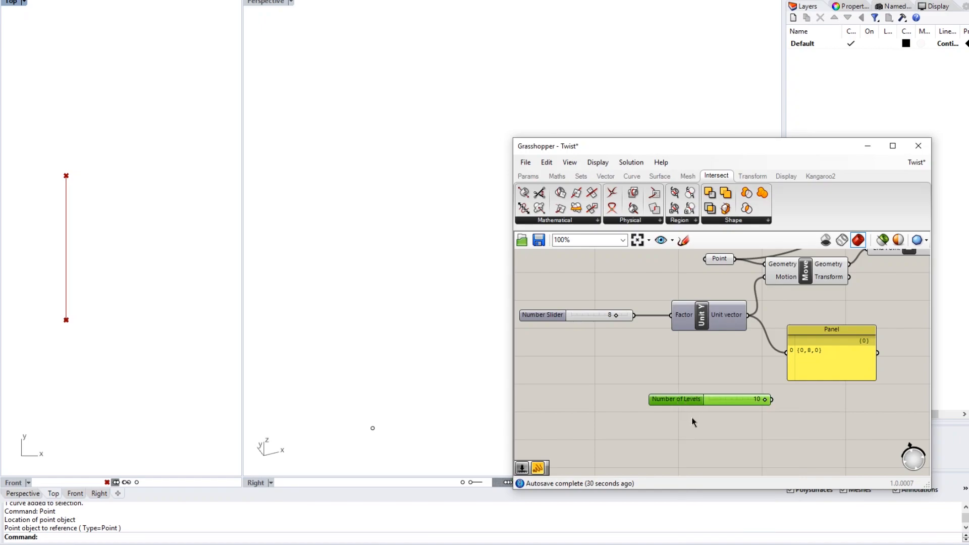
- Rename the value-8 slider feeding Unit Y to 'Length of Graph Lines'
right_drag(645, 374, 689, 371)
right_click(597, 310)
drag(662, 319, 586, 326)
text(Leng)
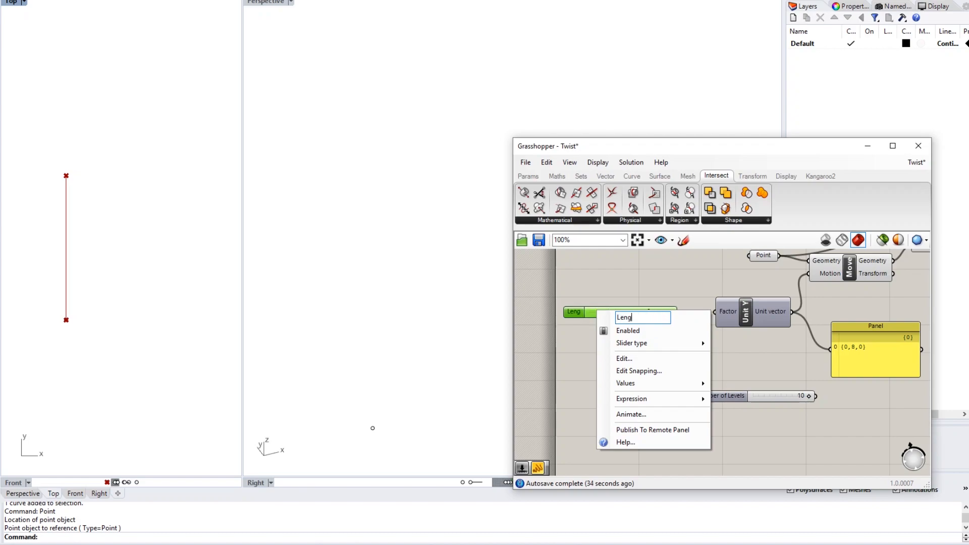
text(th of Graph L)
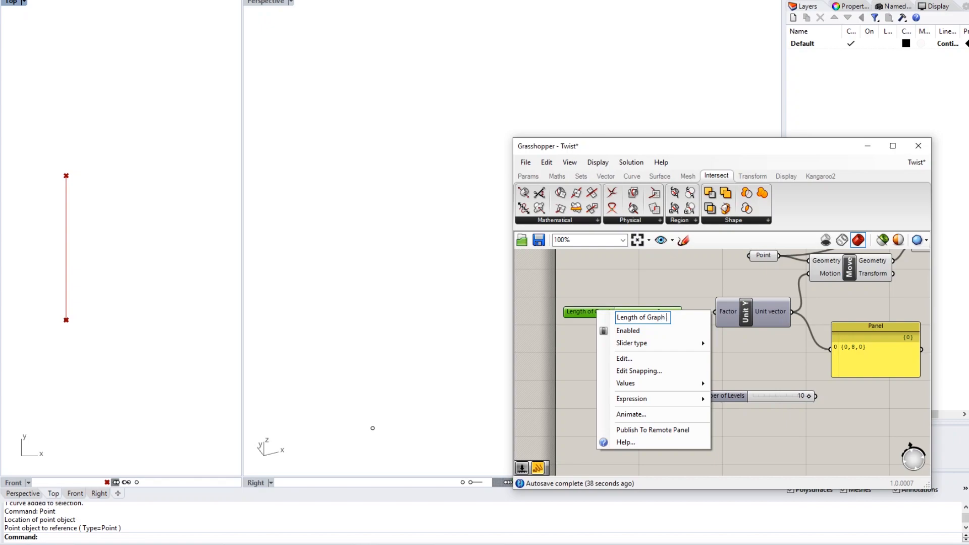
text(ines)
key(Return)
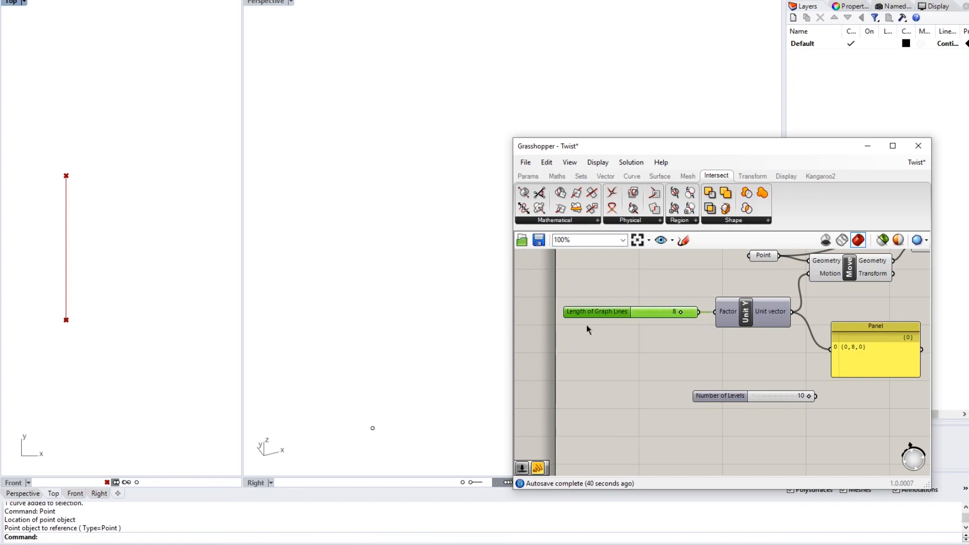
- Move the Number of Levels slider to sit below the Panel
mouse_move(668, 357)
right_down()
mouse_move(617, 363)
mouse_move(634, 351)
mouse_move(616, 353)
right_up()
right_drag(697, 357, 625, 361)
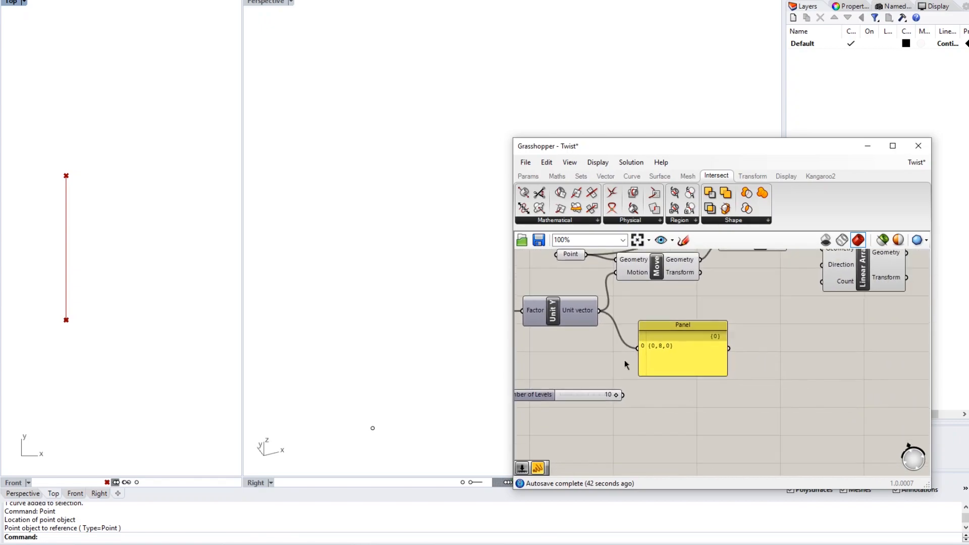
scroll(576, 381, down, 1)
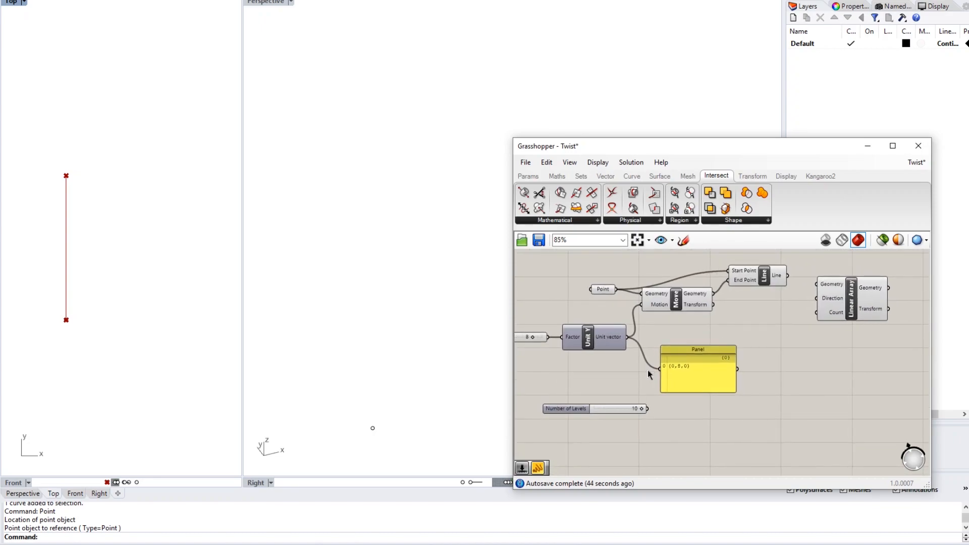
right_drag(792, 353, 731, 332)
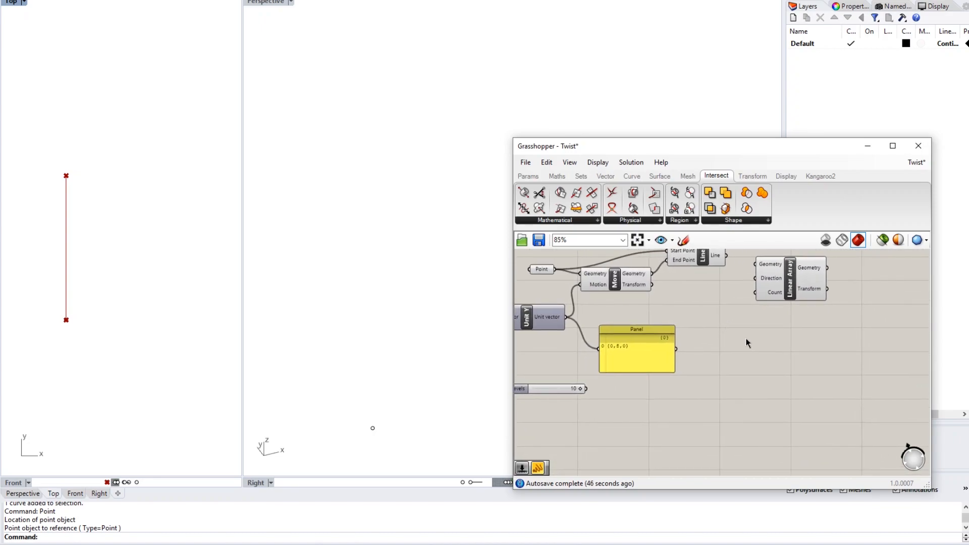
drag(557, 389, 704, 401)
scroll(706, 368, down, 3)
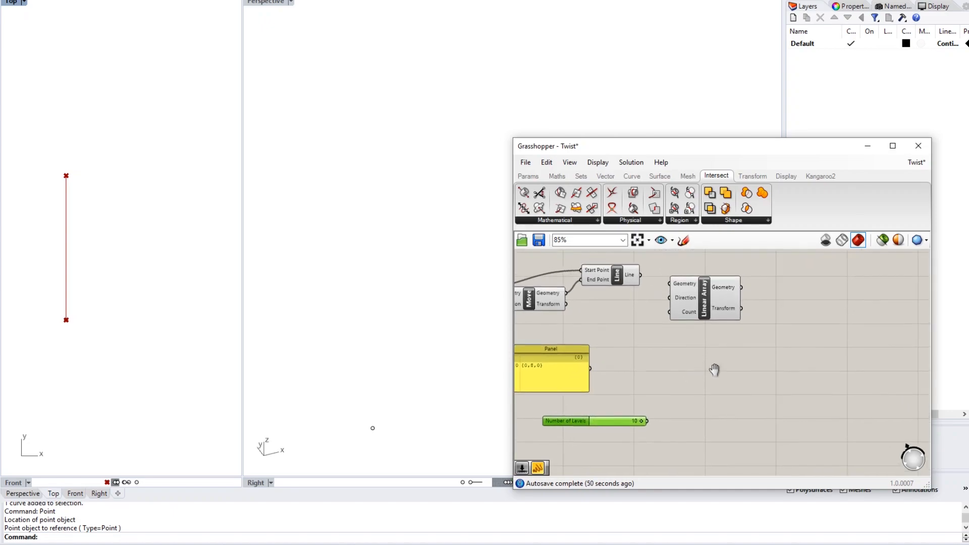
scroll(675, 353, down, 2)
scroll(674, 352, up, 3)
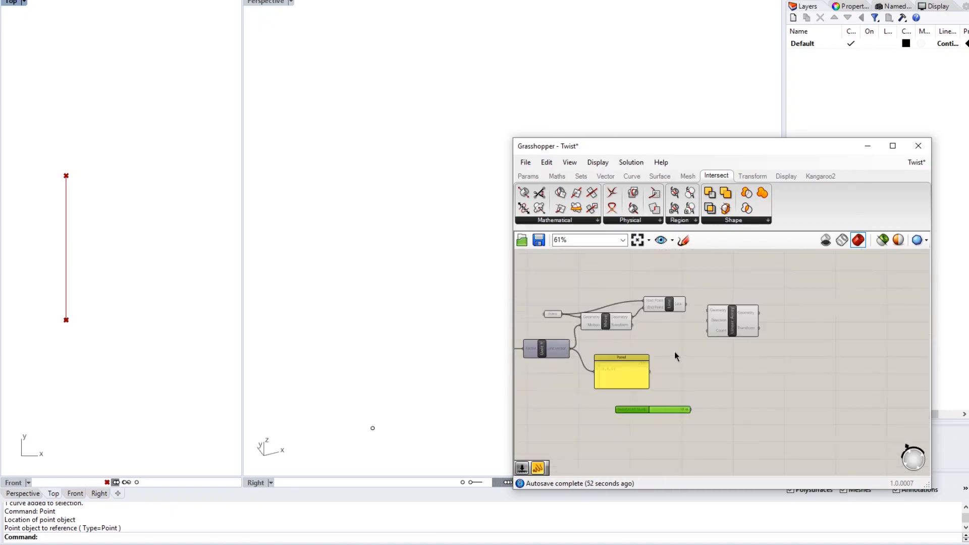
click(697, 360)
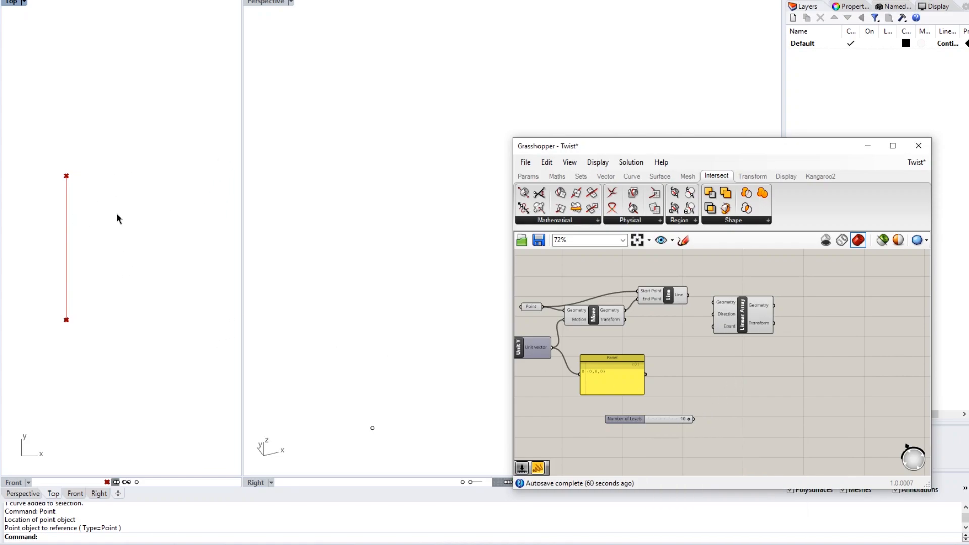
- Shift Linear Array slightly right and wire Line's output into its Geometry input
drag(744, 328, 769, 325)
click(765, 355)
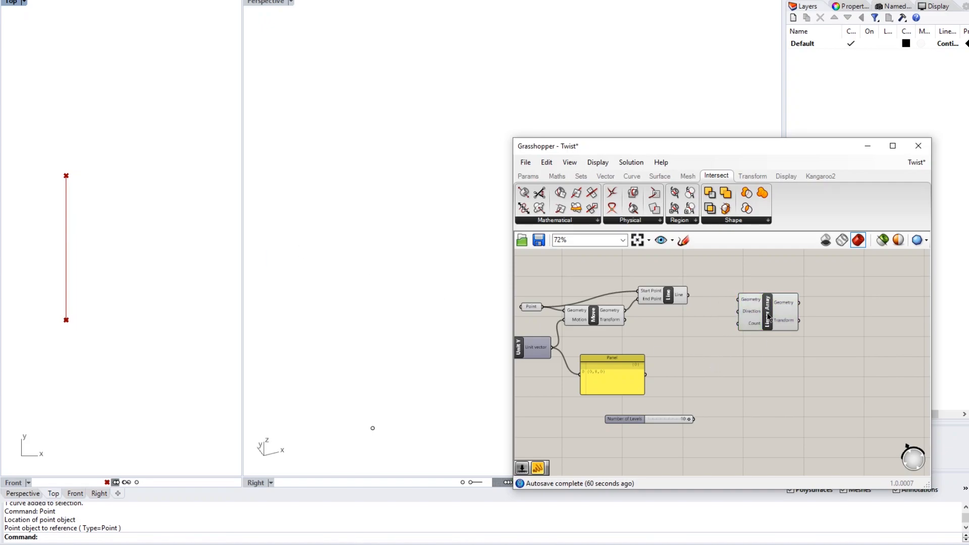
scroll(771, 326, up, 3)
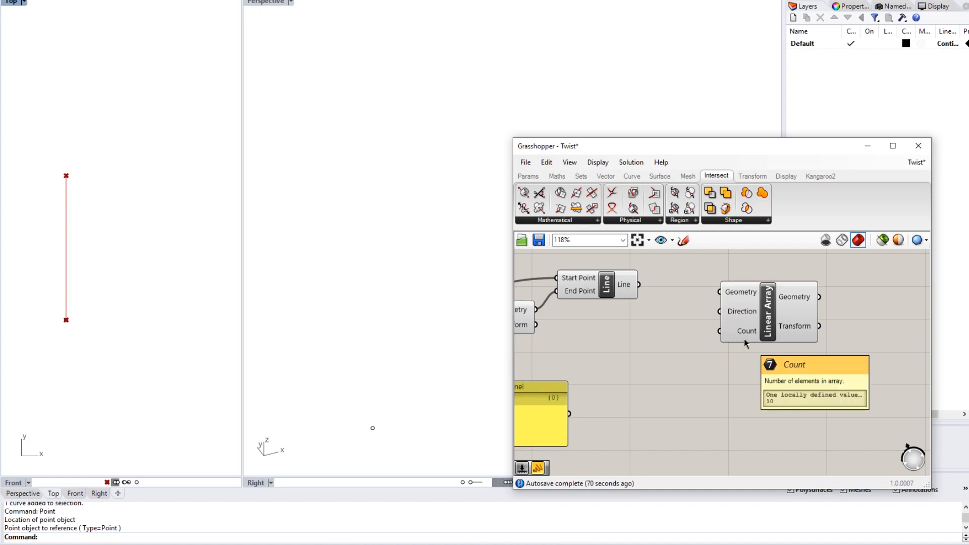
drag(639, 285, 715, 296)
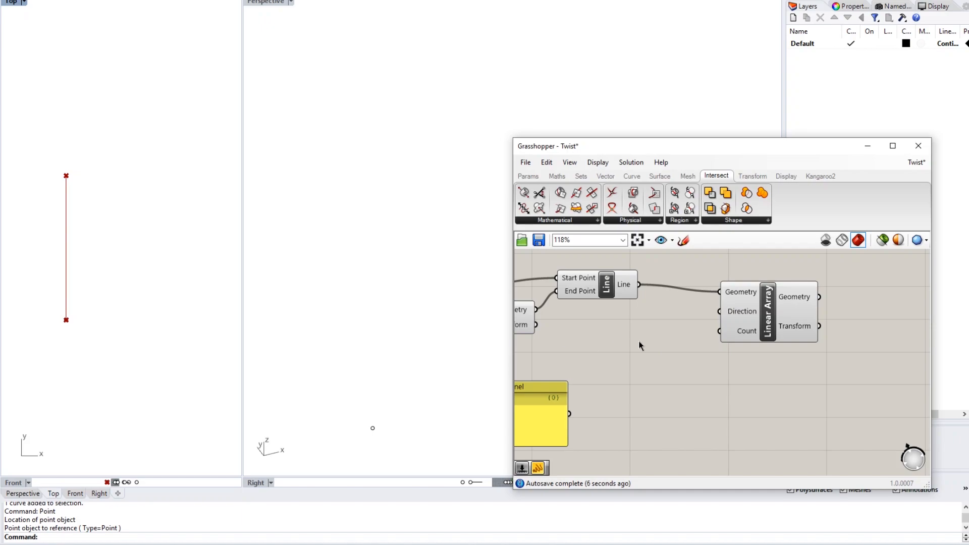
scroll(638, 341, down, 1)
right_drag(625, 356, 703, 336)
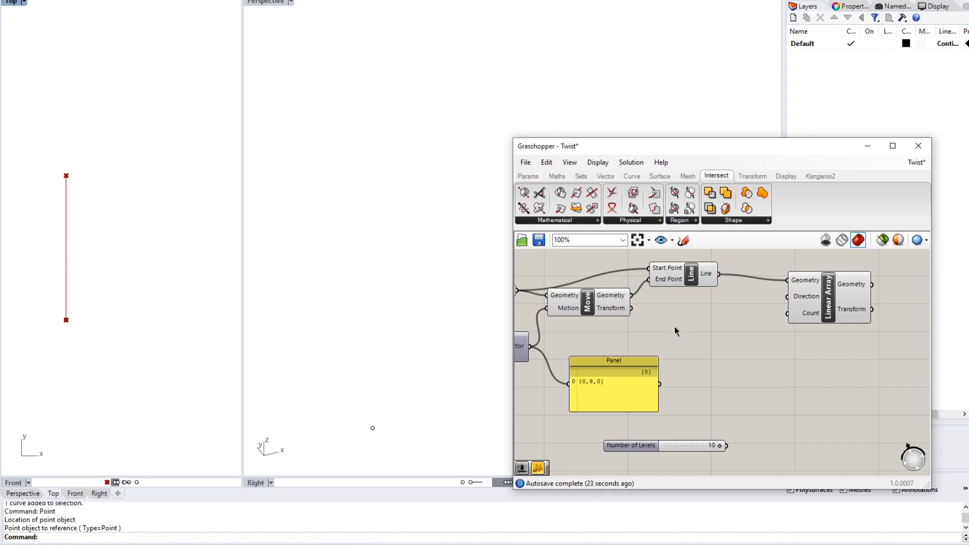
- Add a Unit X component near the Linear Array via the 'uni' search
right_drag(675, 326, 827, 318)
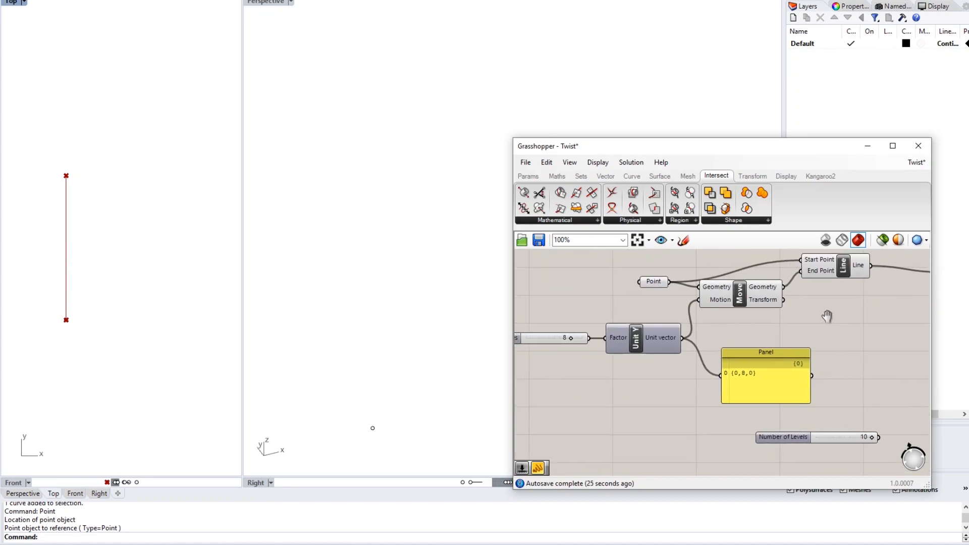
right_drag(701, 312, 638, 316)
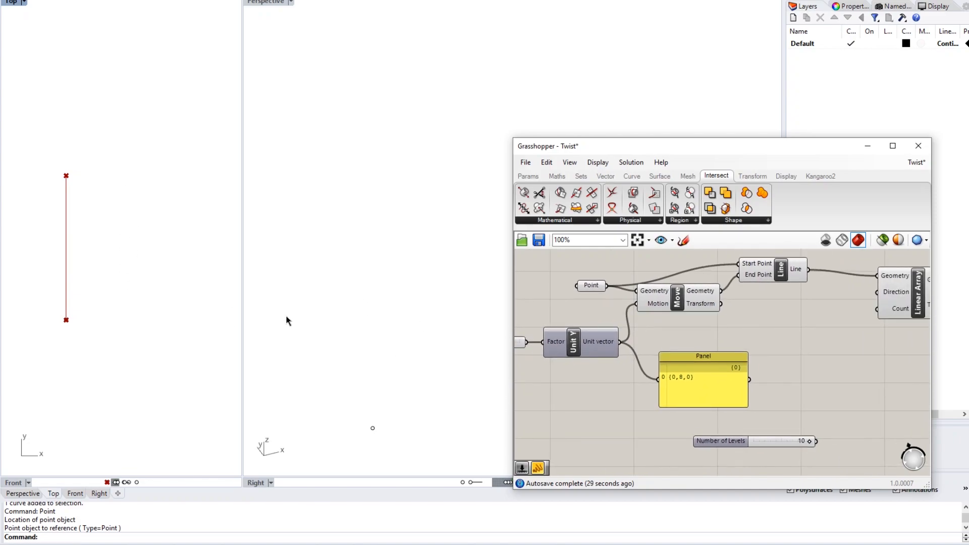
right_drag(758, 324, 618, 319)
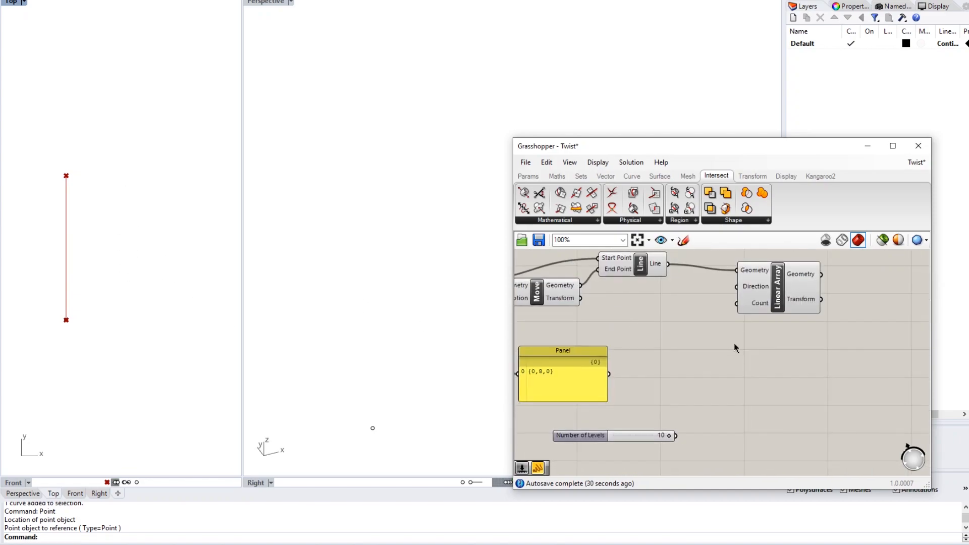
double_click(702, 355)
text(uni)
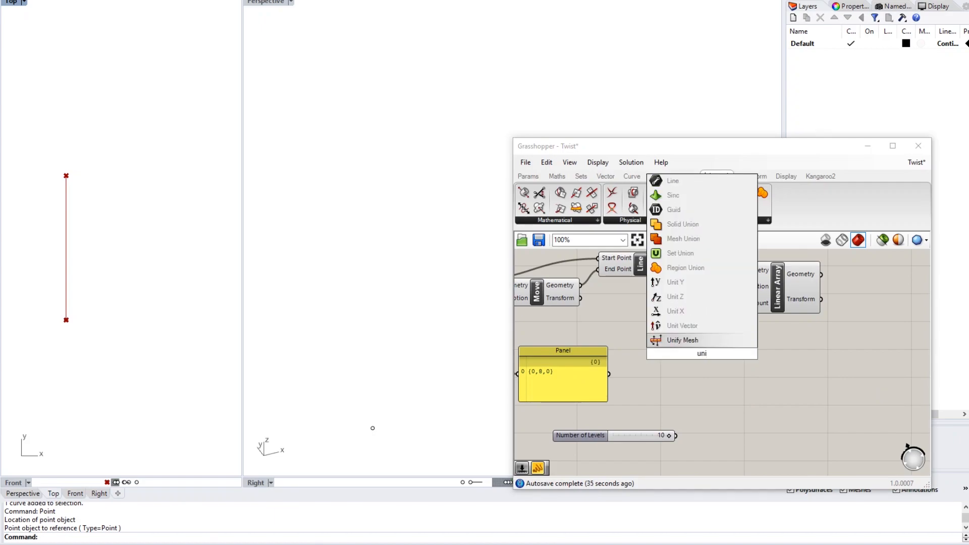
key(Up)
key(Up)
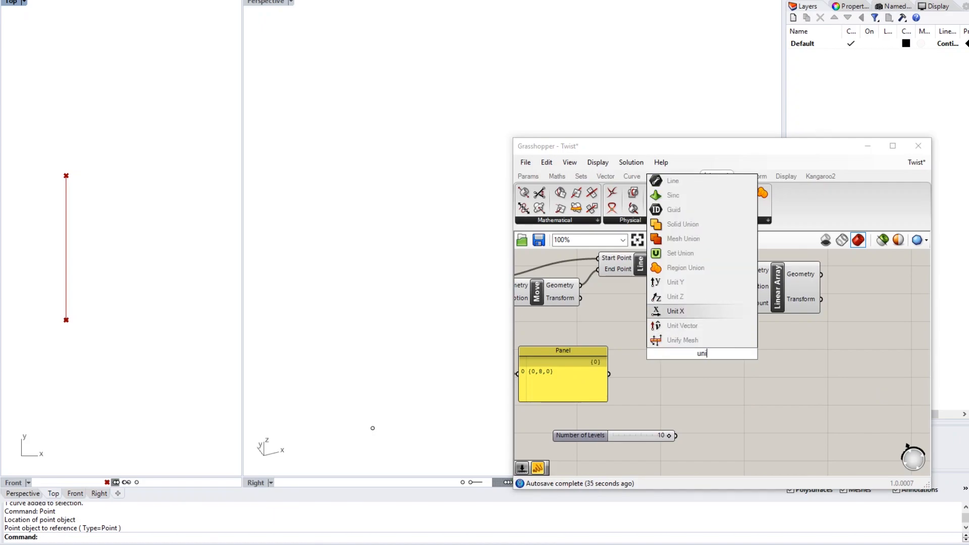
key(Return)
right_drag(704, 359, 665, 355)
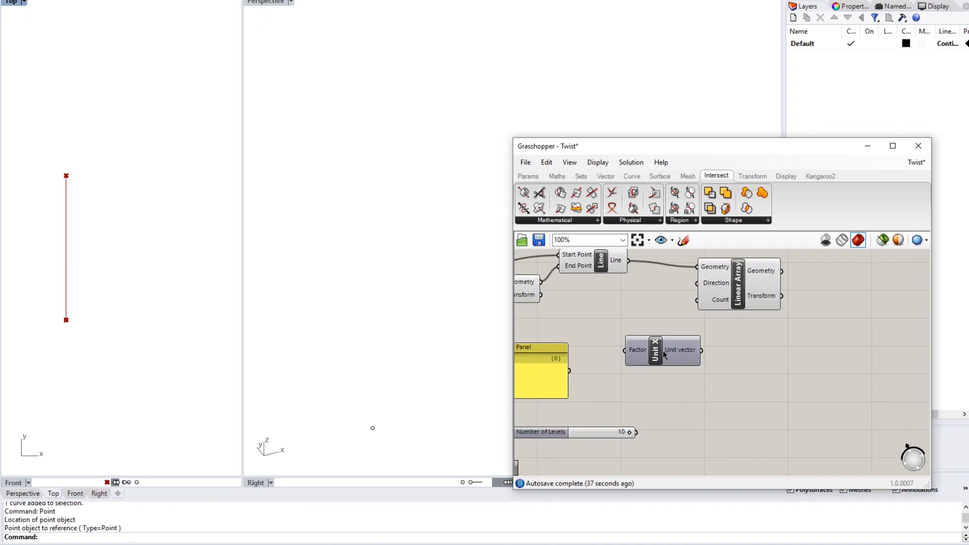
drag(735, 298, 767, 292)
mouse_move(649, 350)
mouse_down()
mouse_move(676, 350)
mouse_move(651, 342)
mouse_up()
click(721, 394)
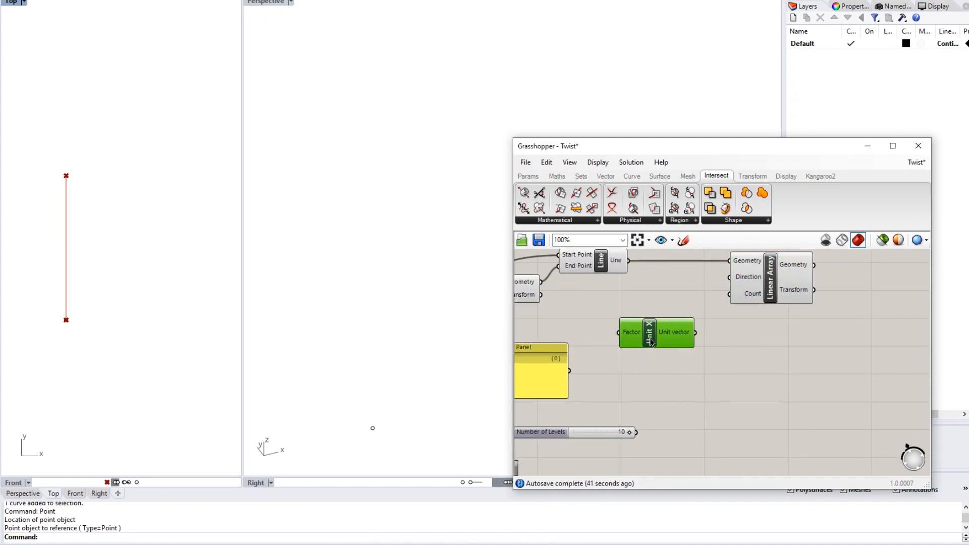
click(674, 382)
- Wire Unit X's vector into Linear Array's Direction, arraying ten parallel lines in Top view
right_drag(679, 377, 707, 368)
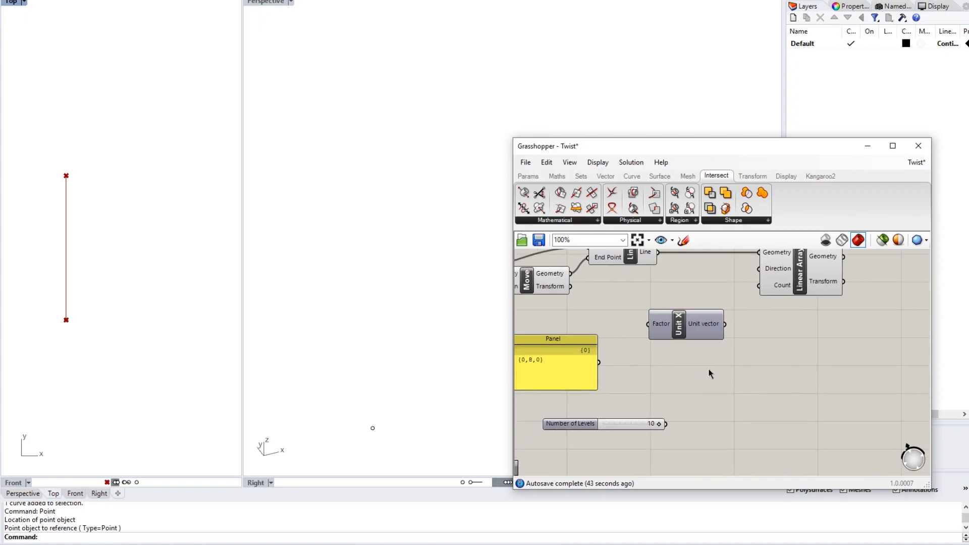
right_drag(723, 332, 689, 372)
drag(692, 365, 731, 308)
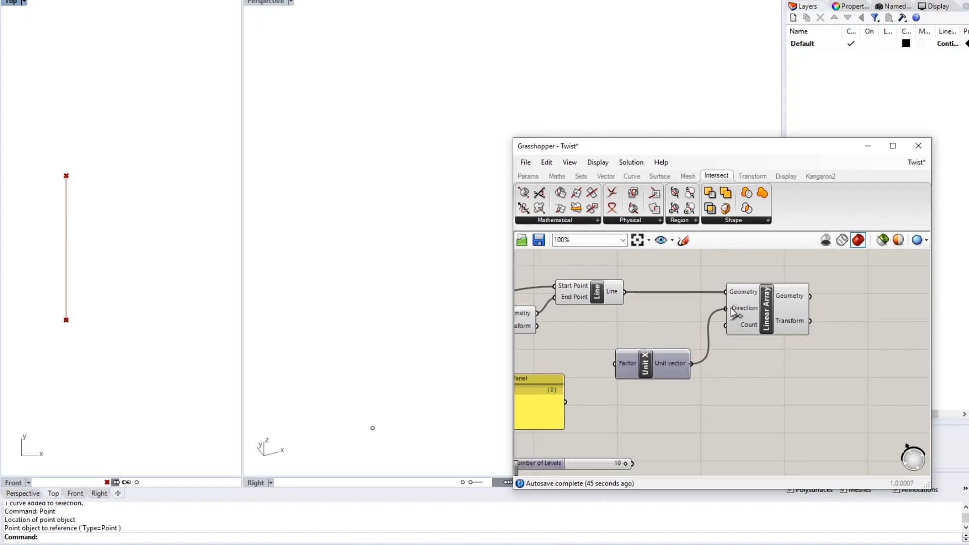
right_drag(752, 363, 757, 357)
scroll(152, 343, down, 2)
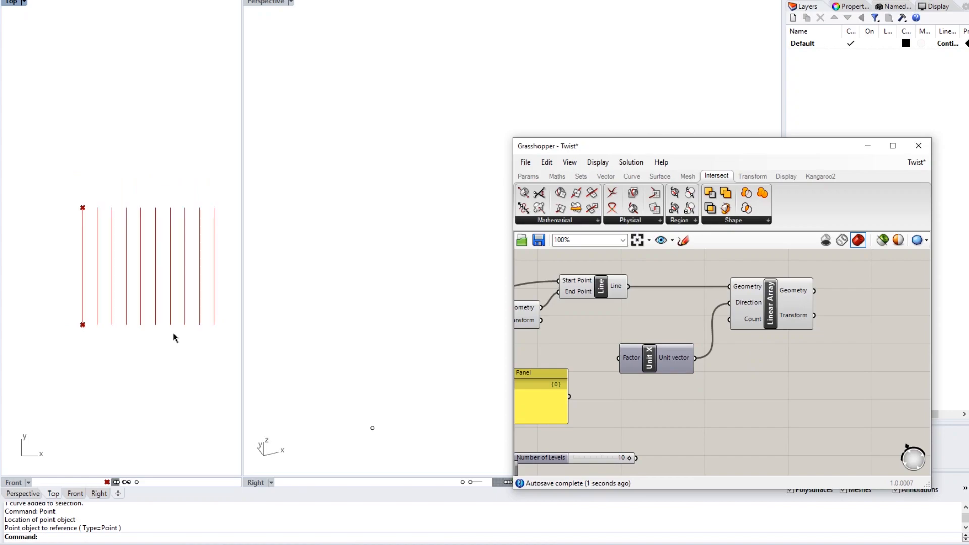
right_drag(160, 338, 132, 329)
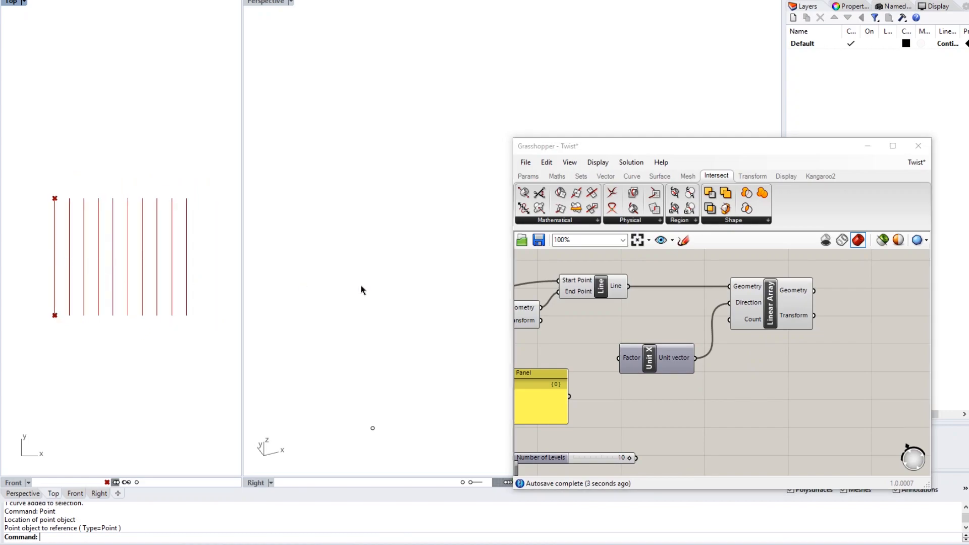
mouse_move(749, 322)
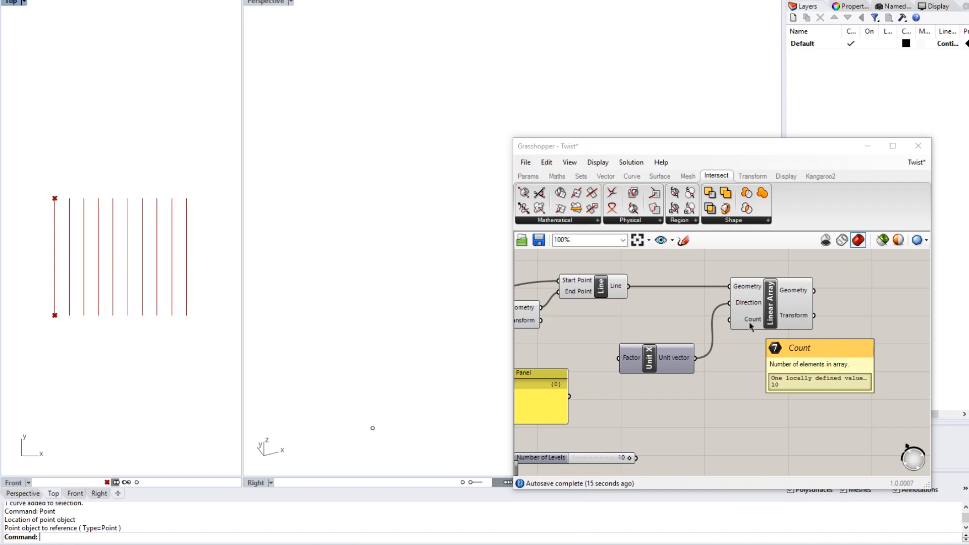
right_click(750, 323)
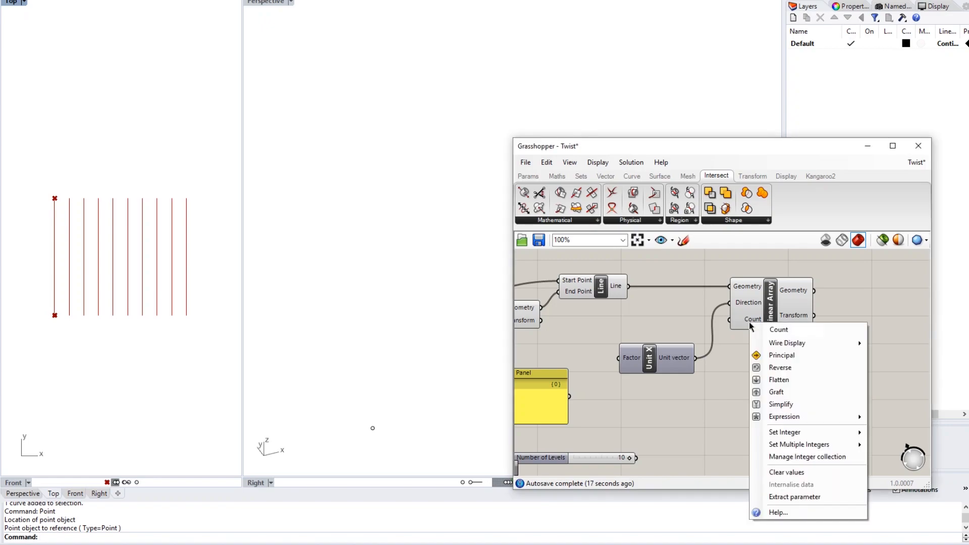
mouse_move(803, 434)
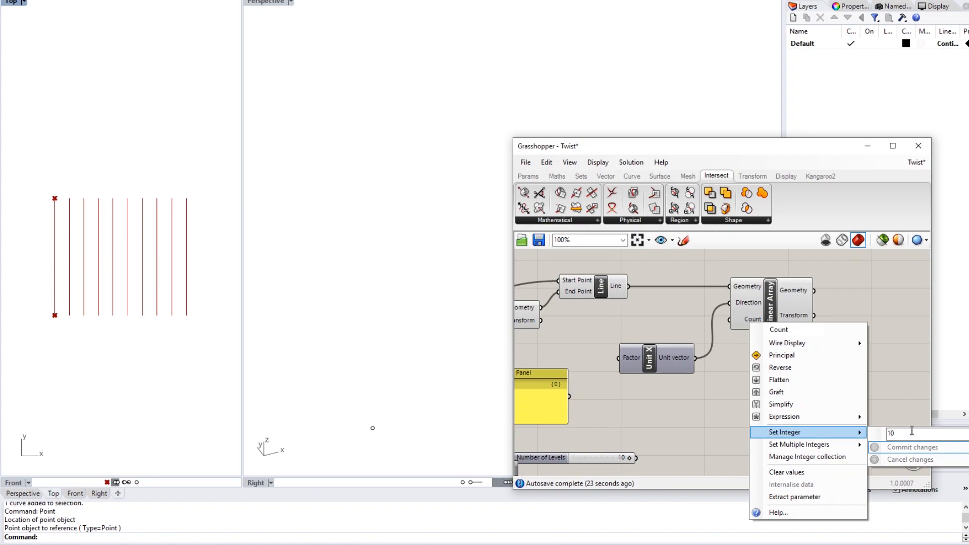
click(901, 377)
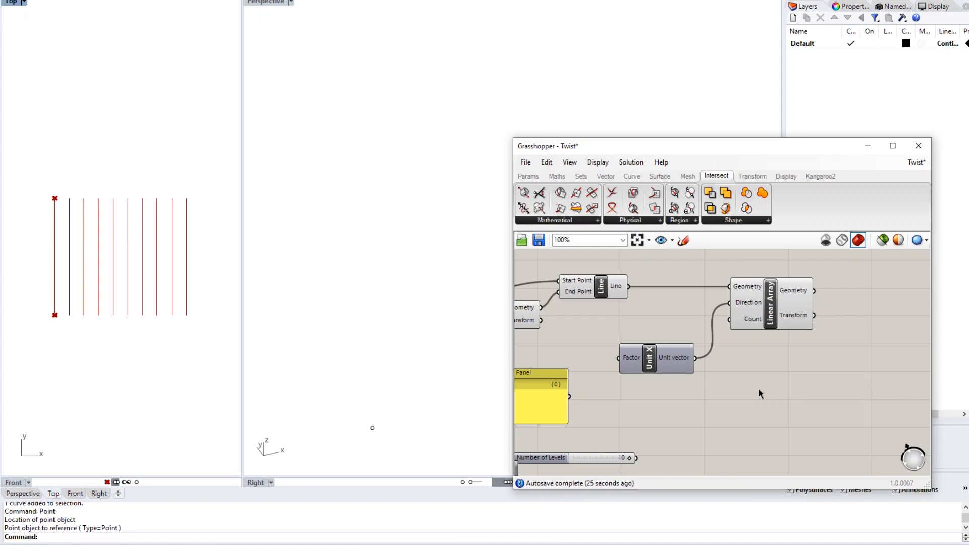
- Connect the Number of Levels slider to Linear Array's Count input
drag(637, 458, 730, 320)
drag(651, 362, 626, 334)
right_drag(626, 334, 760, 331)
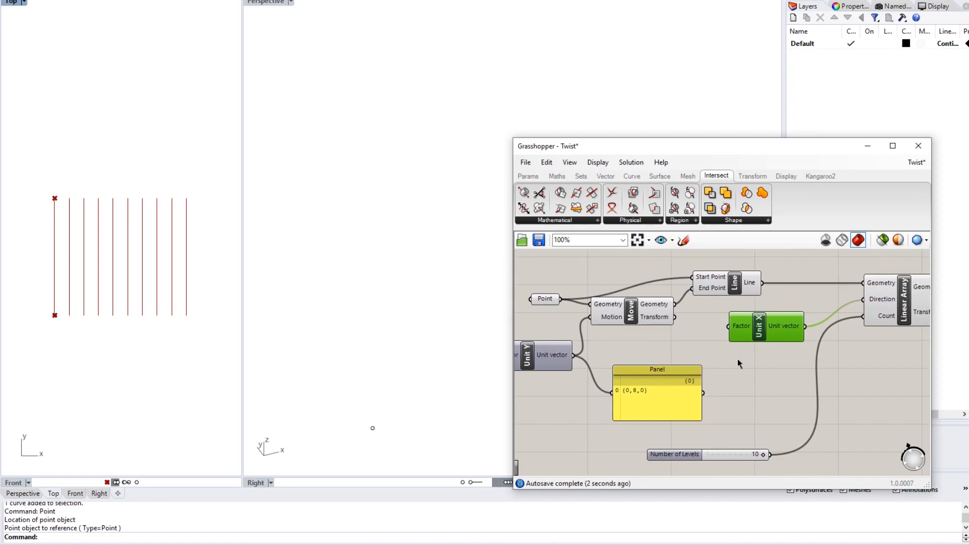
right_drag(688, 305, 638, 289)
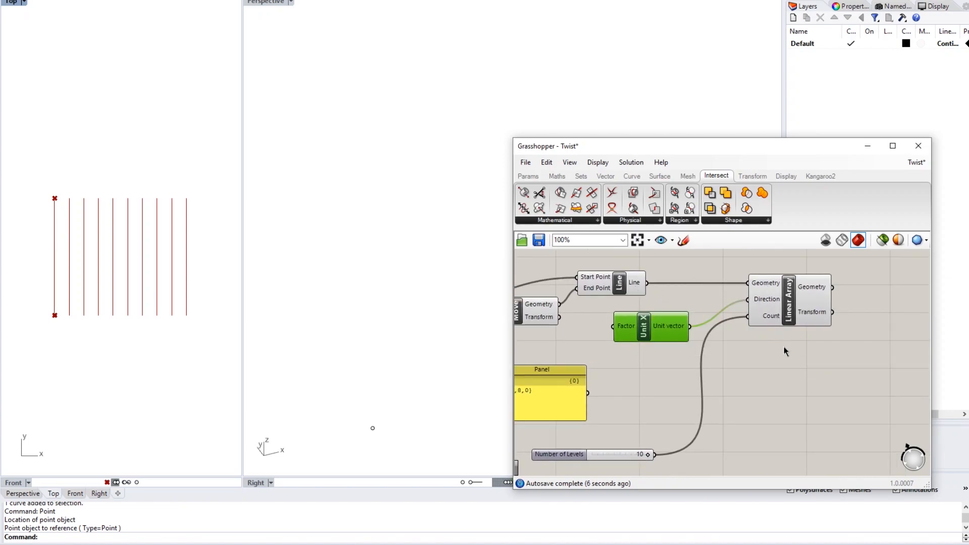
right_drag(783, 346, 716, 347)
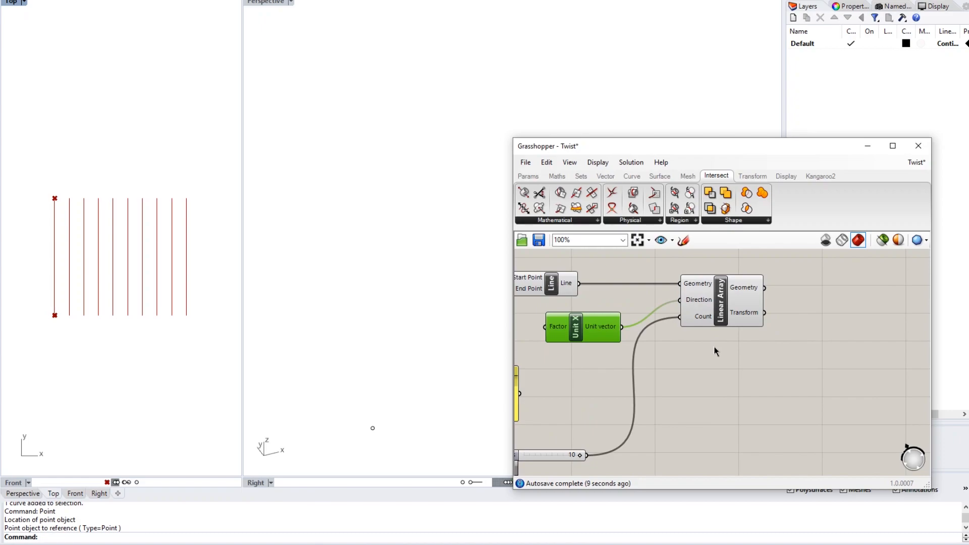
mouse_move(566, 289)
right_drag(746, 292, 703, 303)
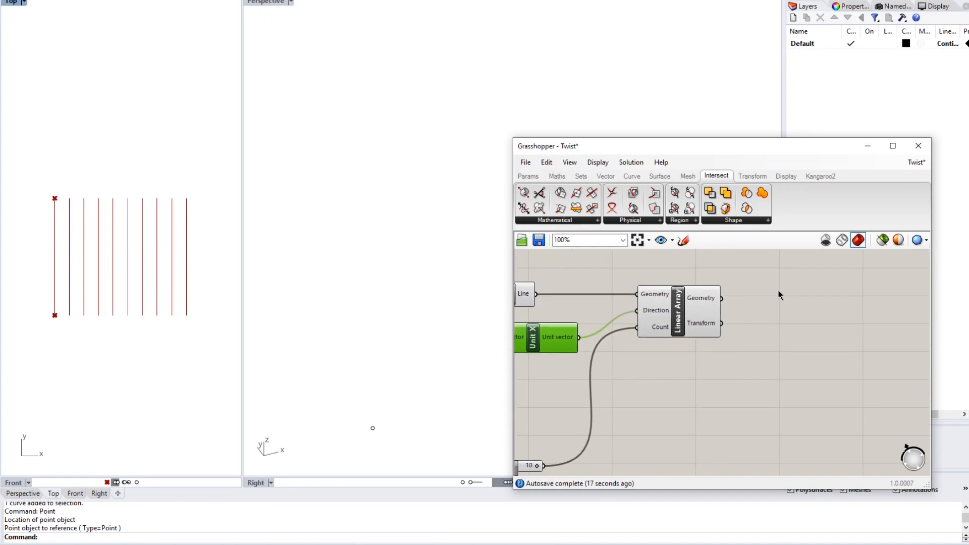
right_drag(569, 347, 756, 333)
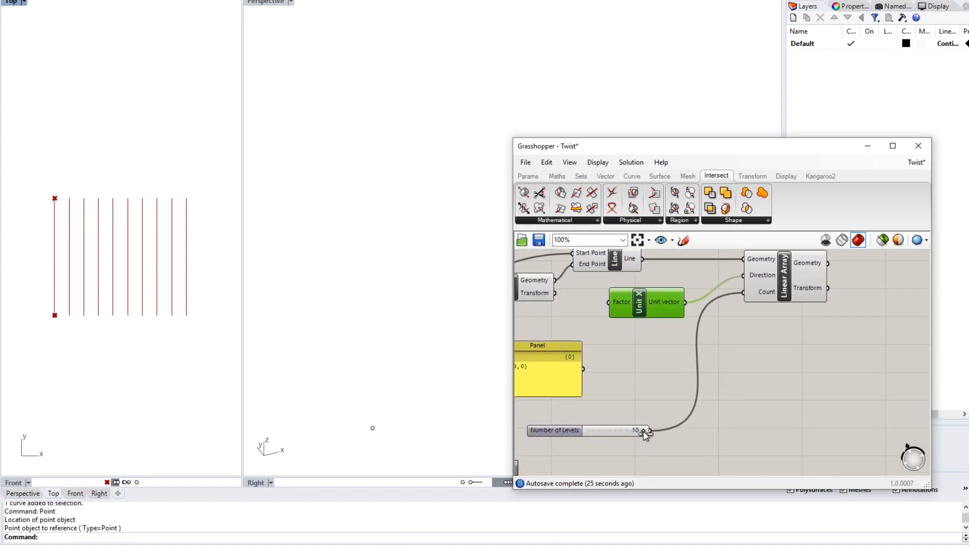
- Test Number of Levels at 2 lines, then set it back to 10
right_drag(733, 378, 767, 374)
mouse_move(683, 430)
mouse_down()
mouse_move(621, 431)
mouse_move(685, 427)
mouse_up()
click(729, 388)
right_drag(728, 388, 683, 374)
right_drag(654, 328, 810, 323)
double_click(796, 378)
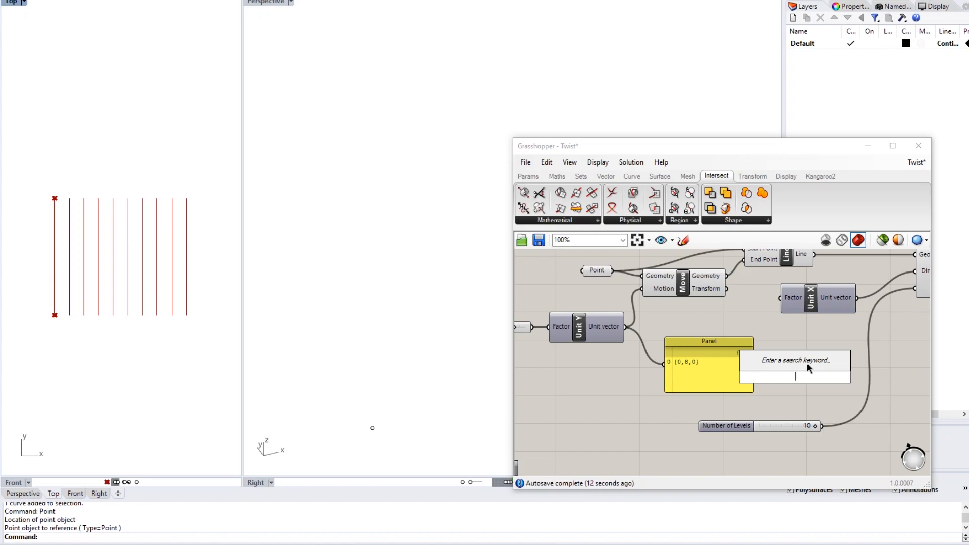
right_click(816, 302)
click(814, 329)
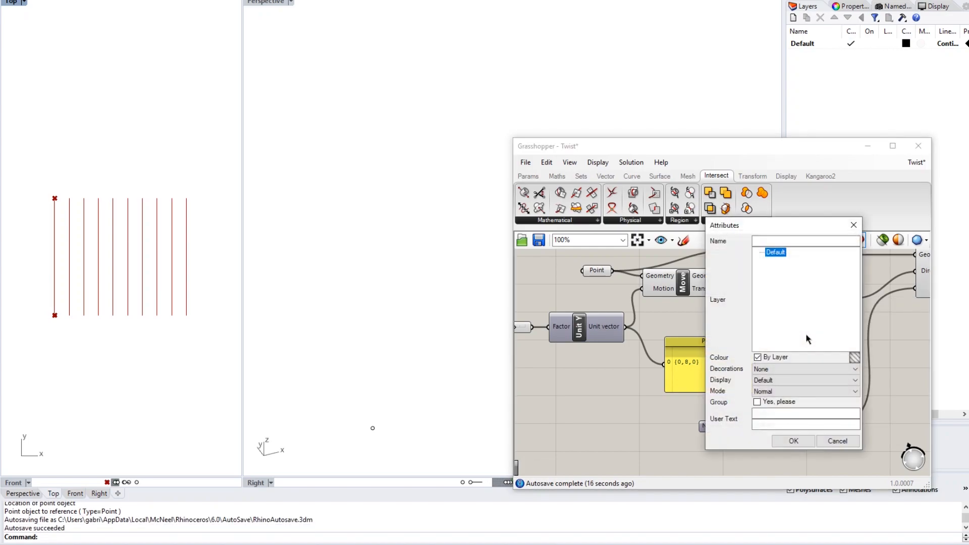
click(854, 225)
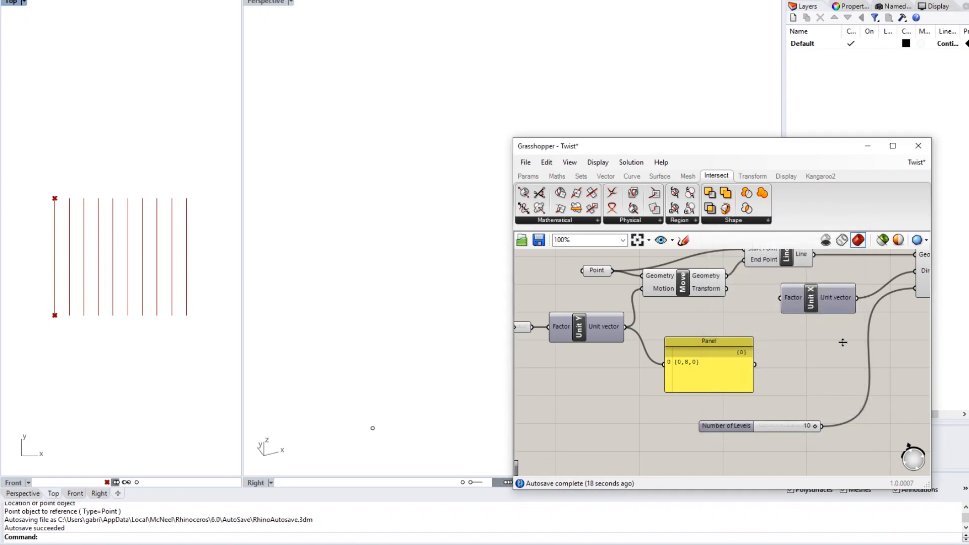
right_drag(859, 341, 717, 357)
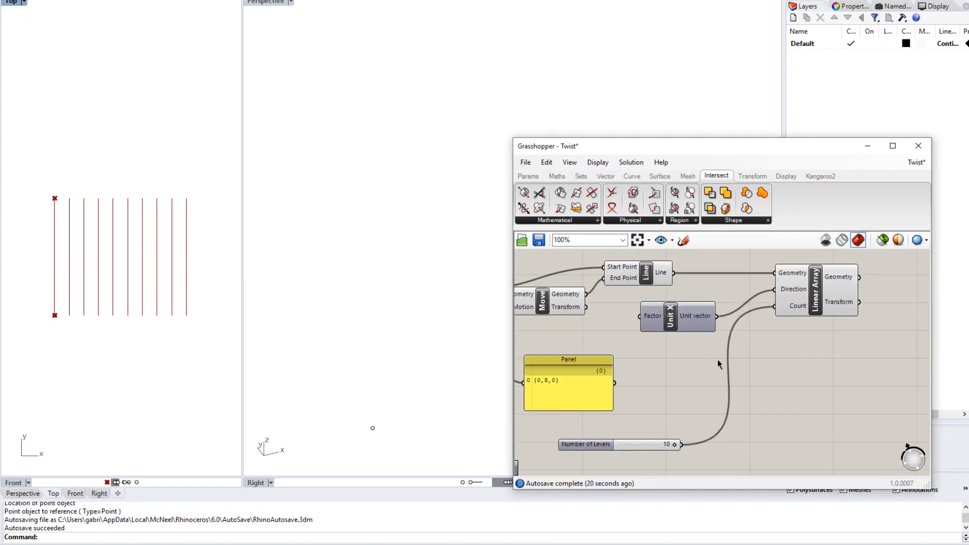
- Draw a wavy InterpCrv curve through three points across the ten vertical lines in Top view
scroll(759, 349, down, 2)
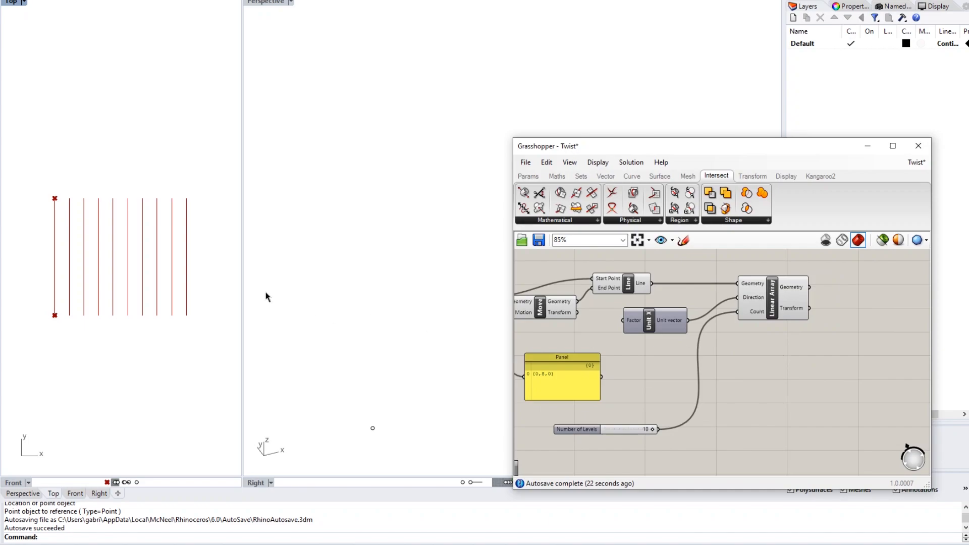
click(213, 271)
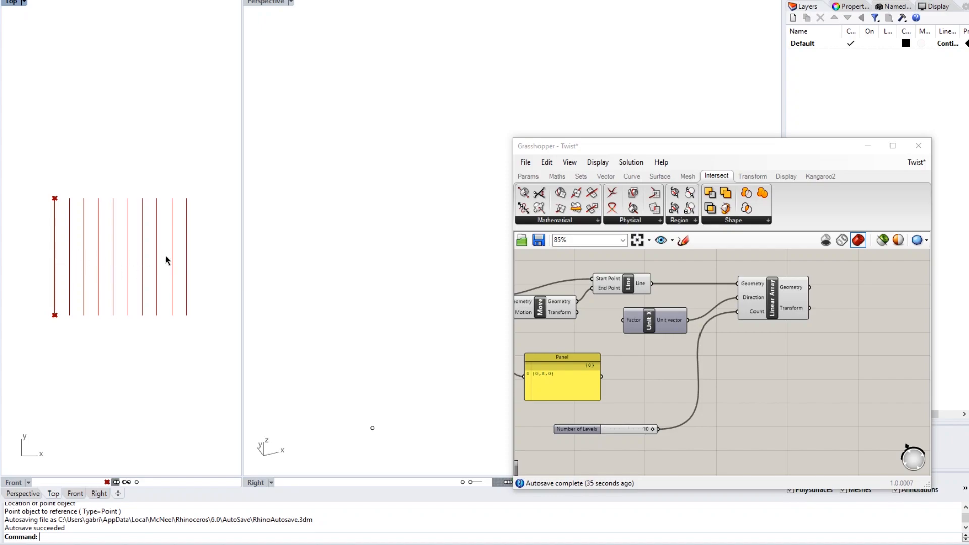
text(Interpo)
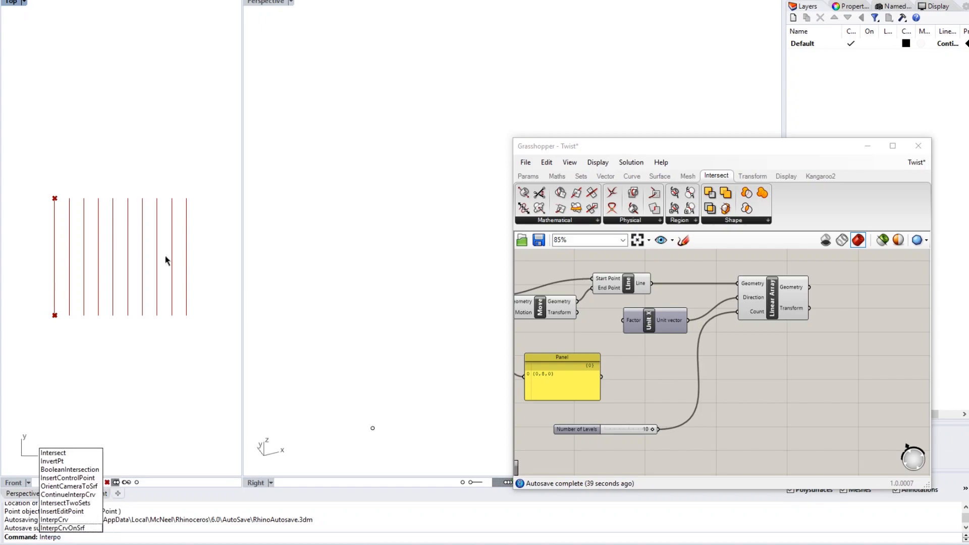
key(Up)
key(Down)
key(Up)
key(Up)
key(Return)
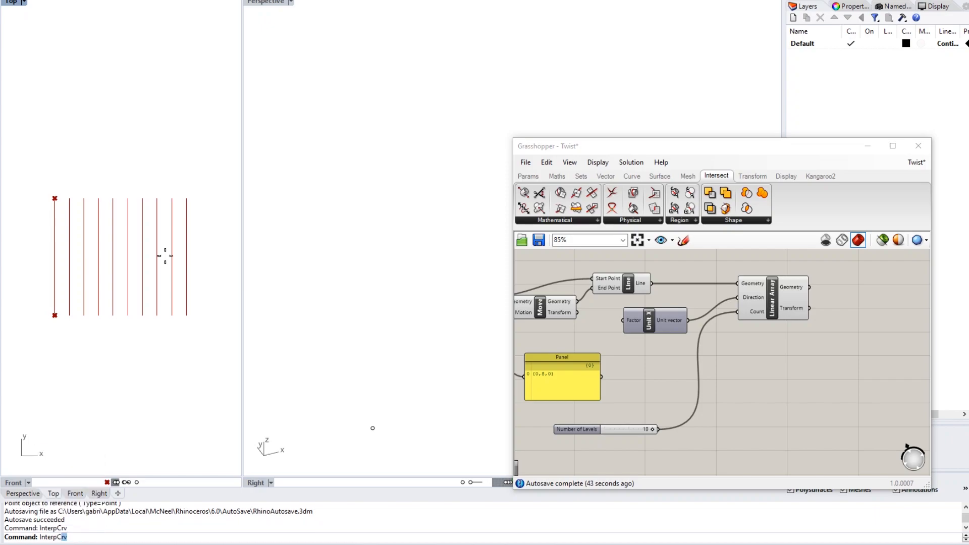
click(33, 289)
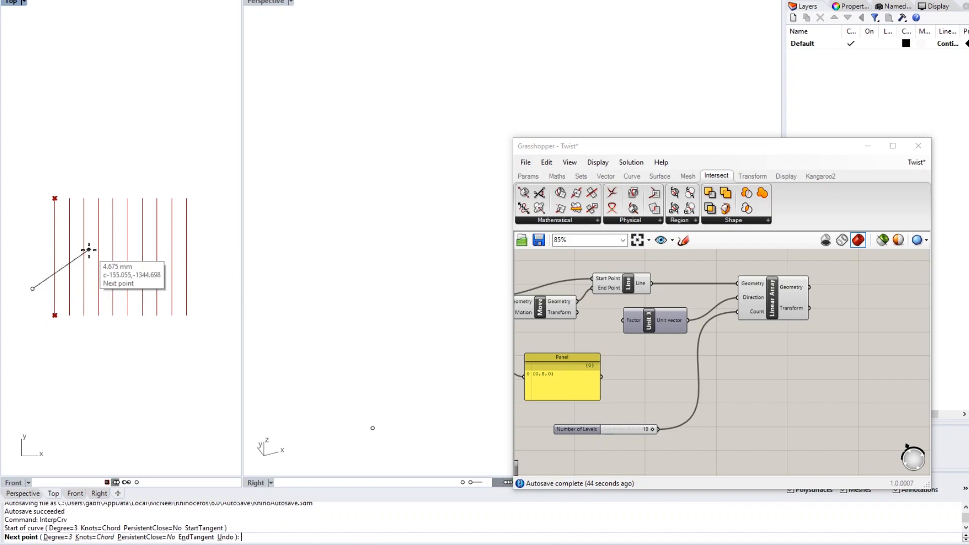
click(134, 273)
click(196, 233)
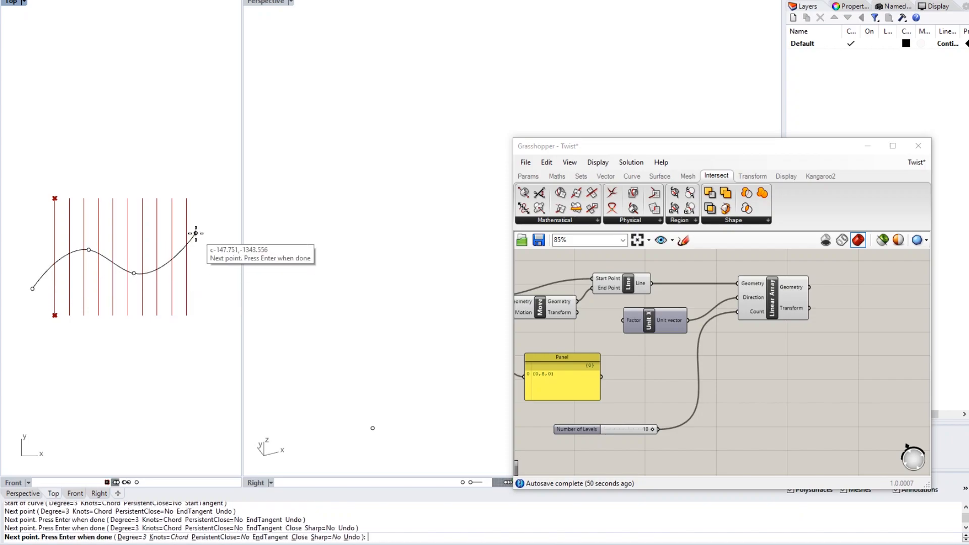
key(Return)
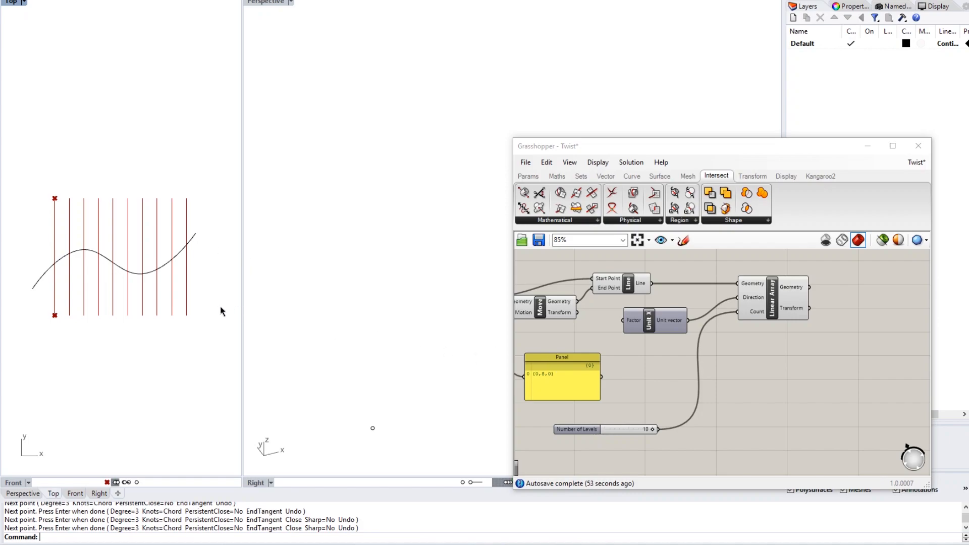
click(192, 244)
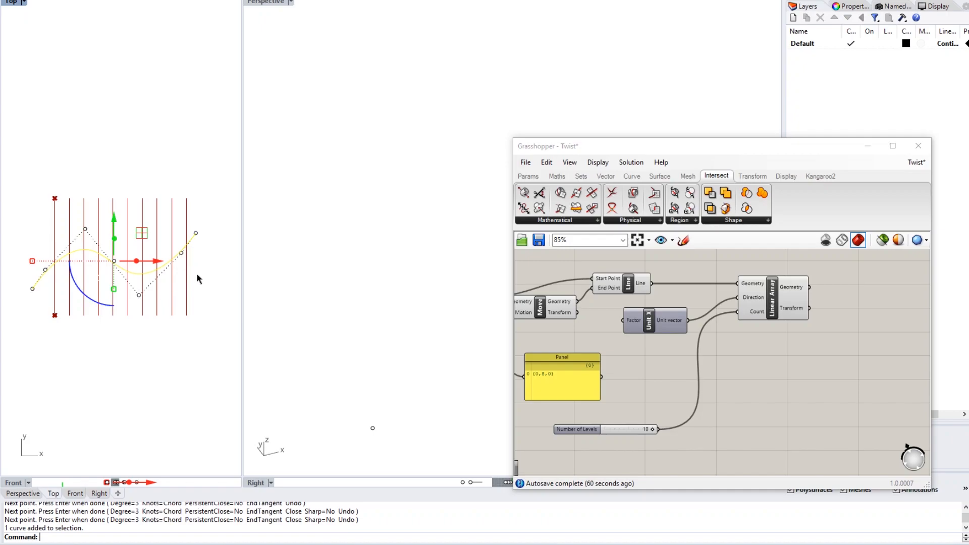
key(Escape)
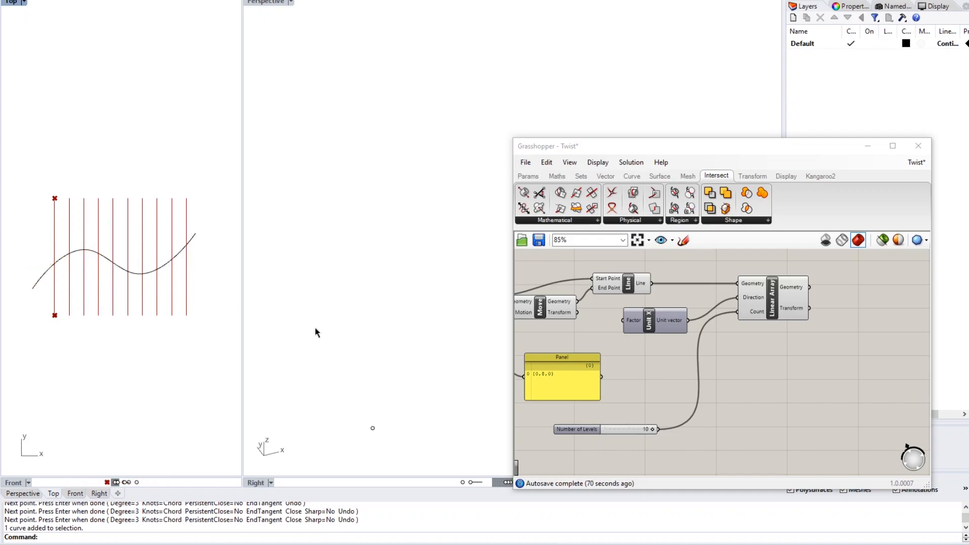
- Add a Curve parameter to the Grasshopper canvas
right_drag(778, 362, 711, 335)
scroll(711, 335, down, 1)
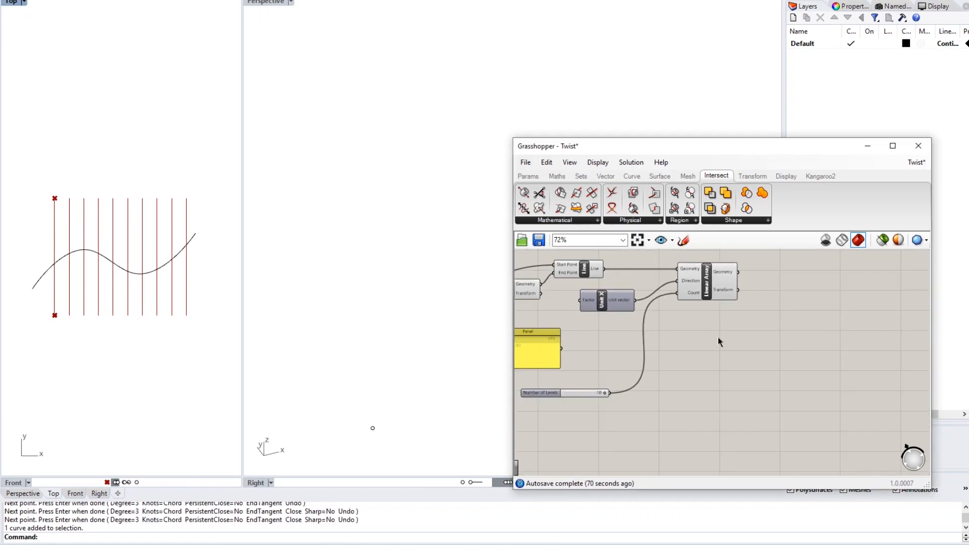
double_click(743, 354)
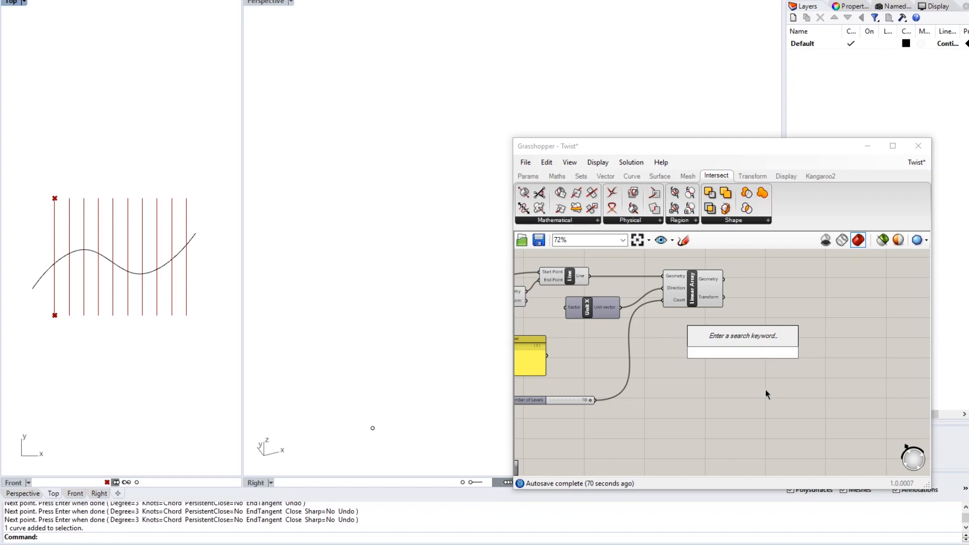
text(cuvr)
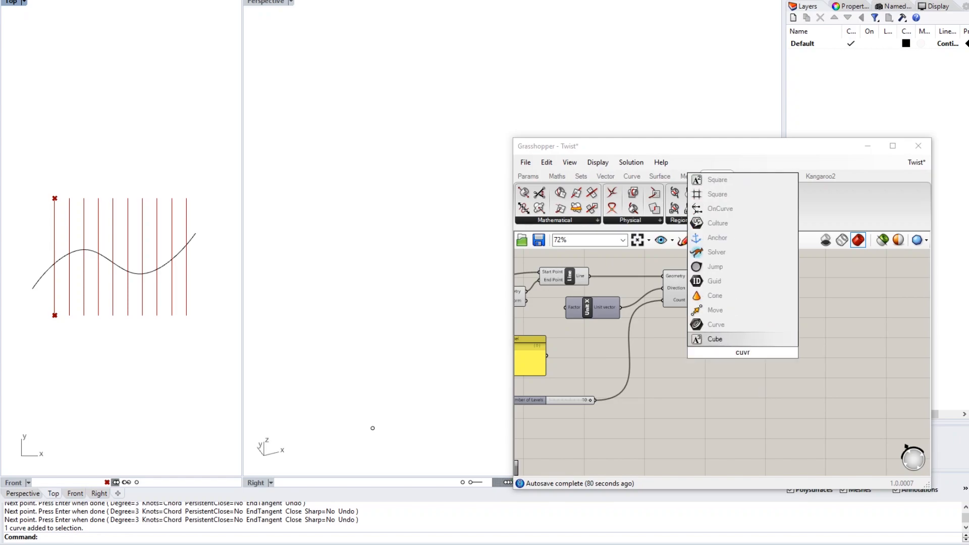
key(Up)
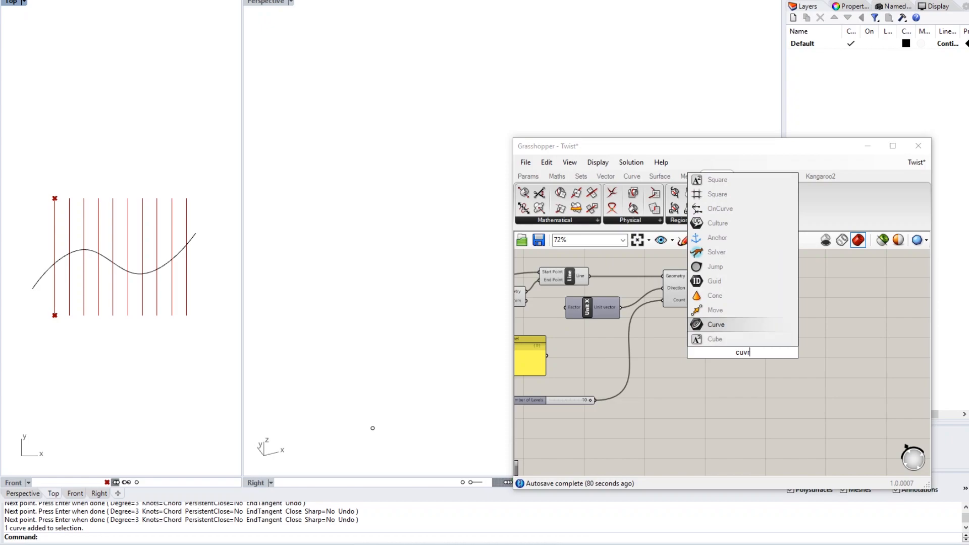
click(720, 326)
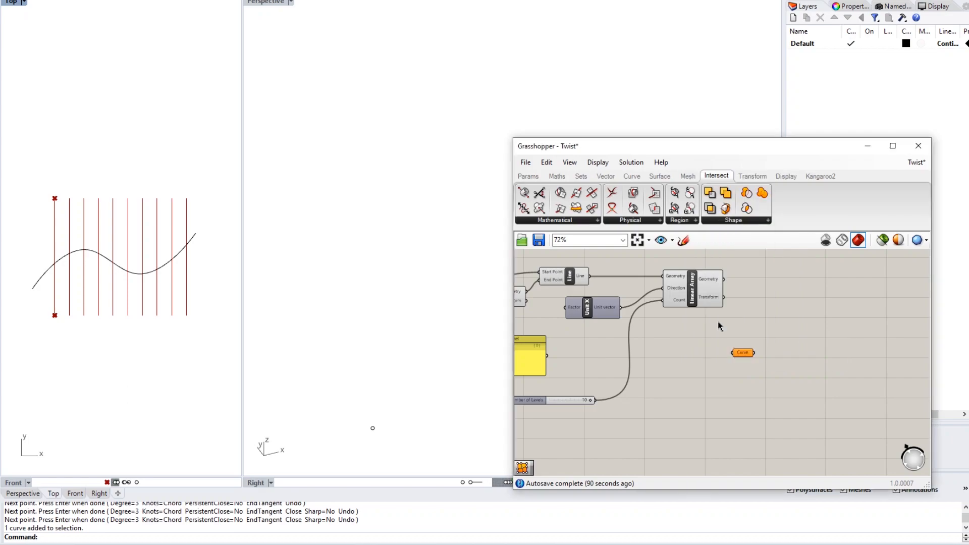
- Reference the wavy Rhino curve into the Curve parameter using Set one Curve
right_click(744, 353)
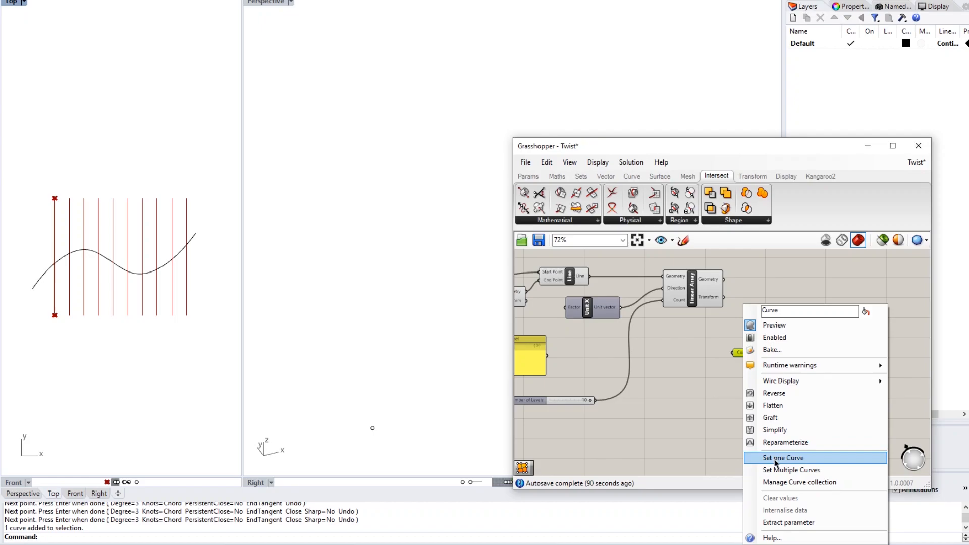
click(765, 459)
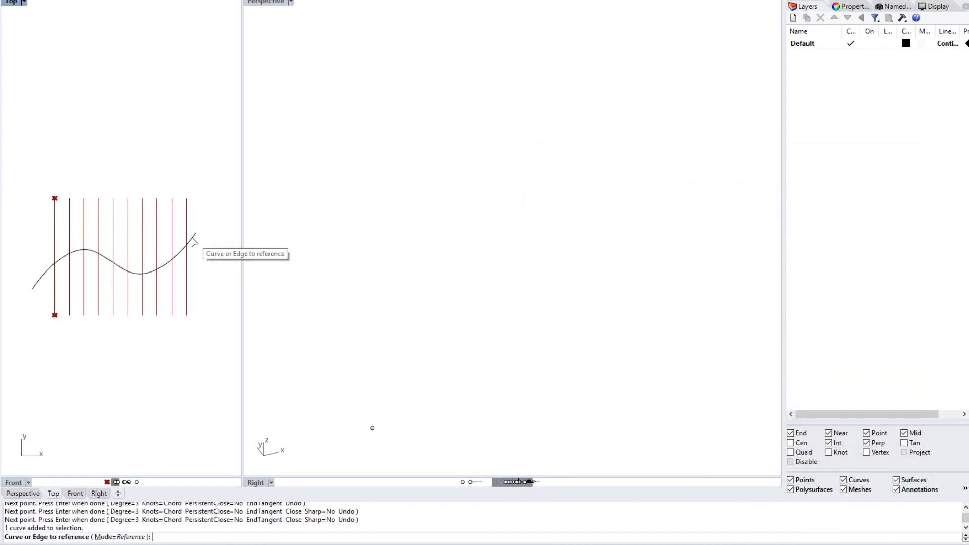
click(193, 238)
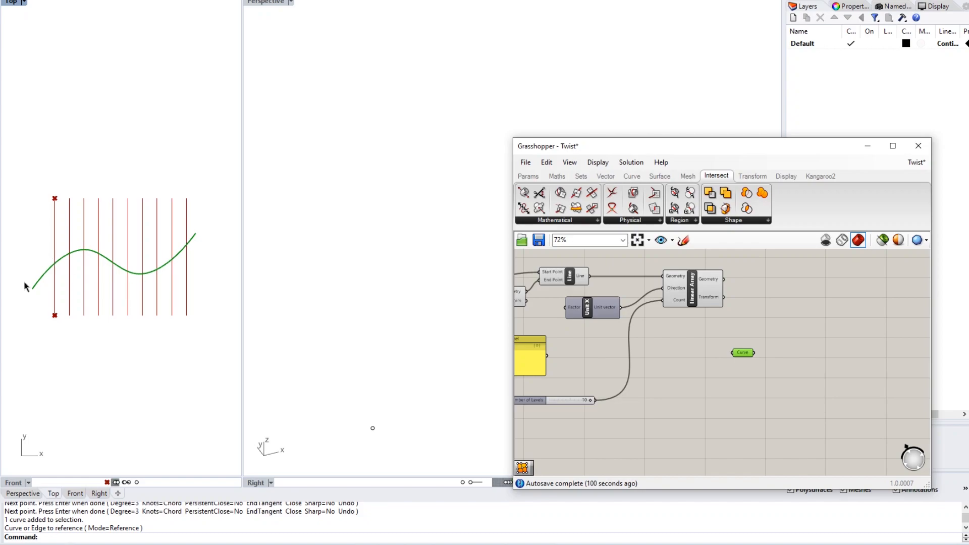
right_drag(747, 383, 693, 372)
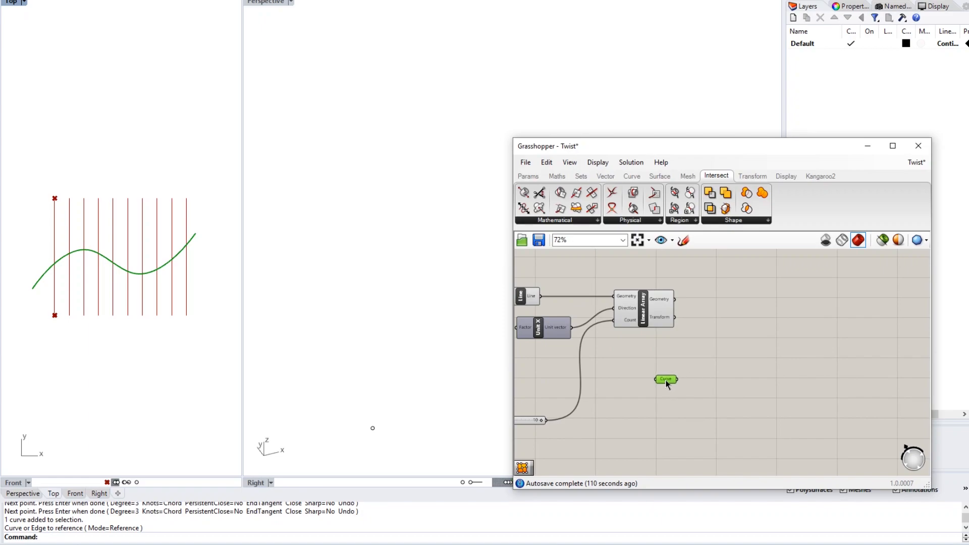
- Search 'curve |' and place a Curve | Curve intersection component beside the Linear Array
double_click(700, 343)
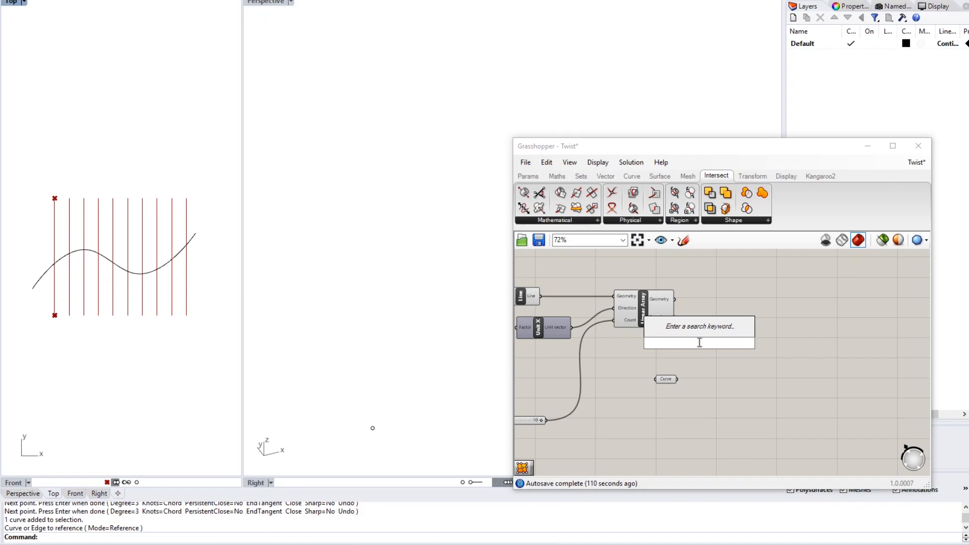
text(curv)
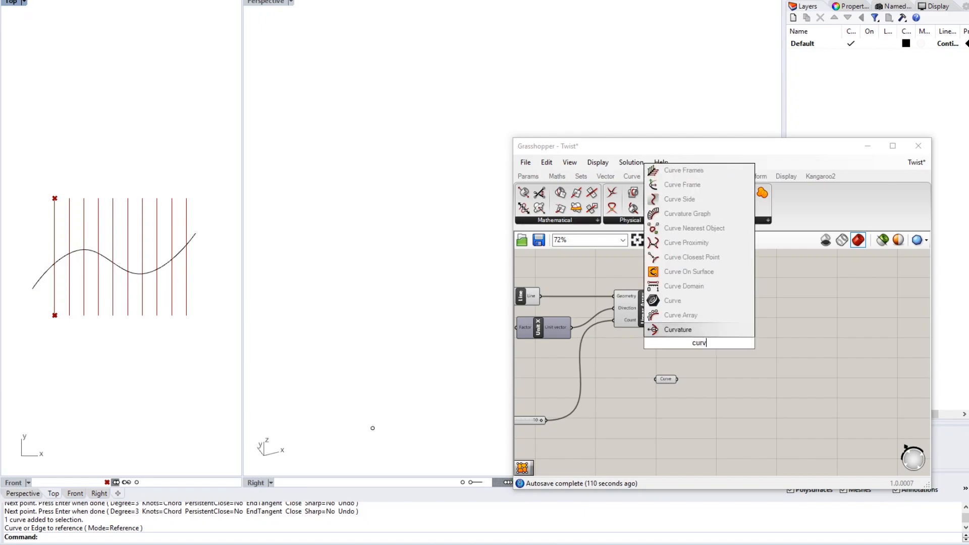
text(e |)
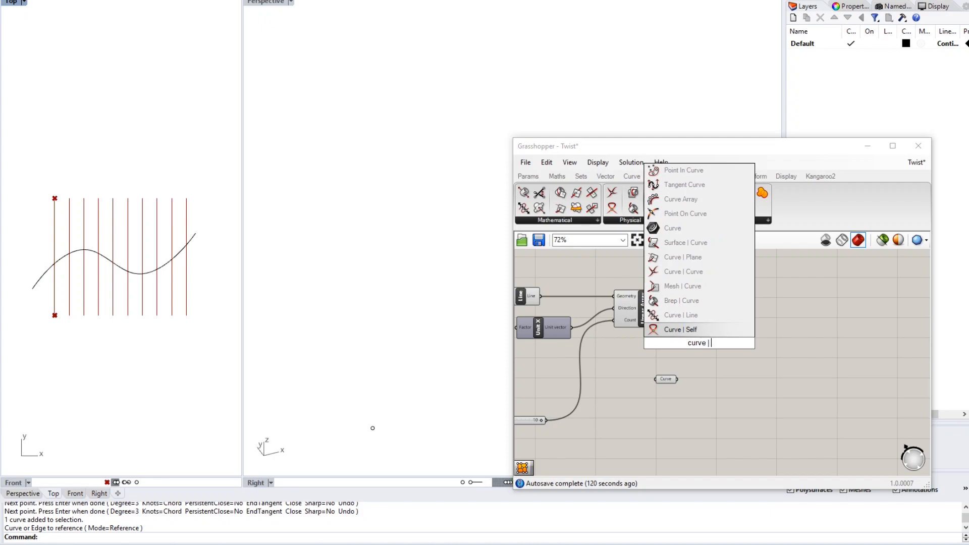
text(cuvre)
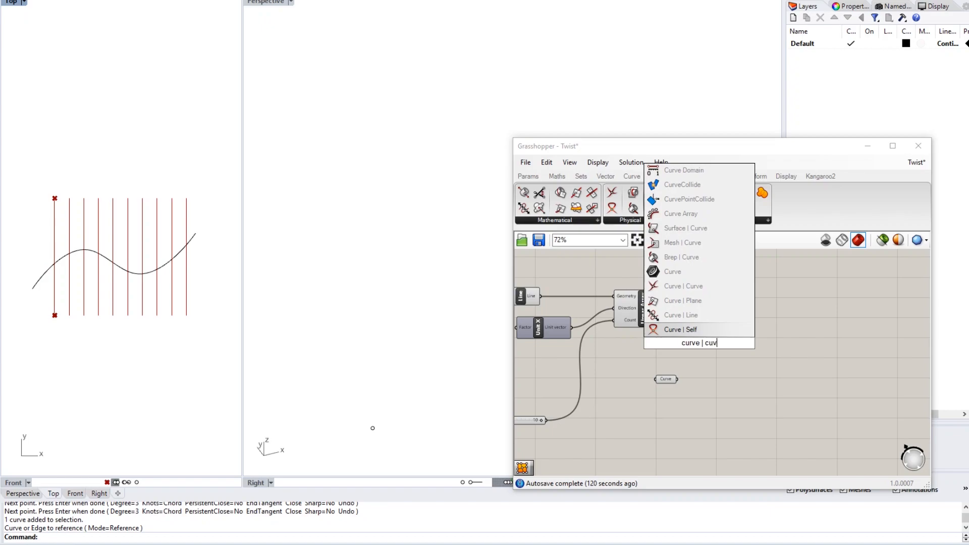
key(Up)
key(Up)
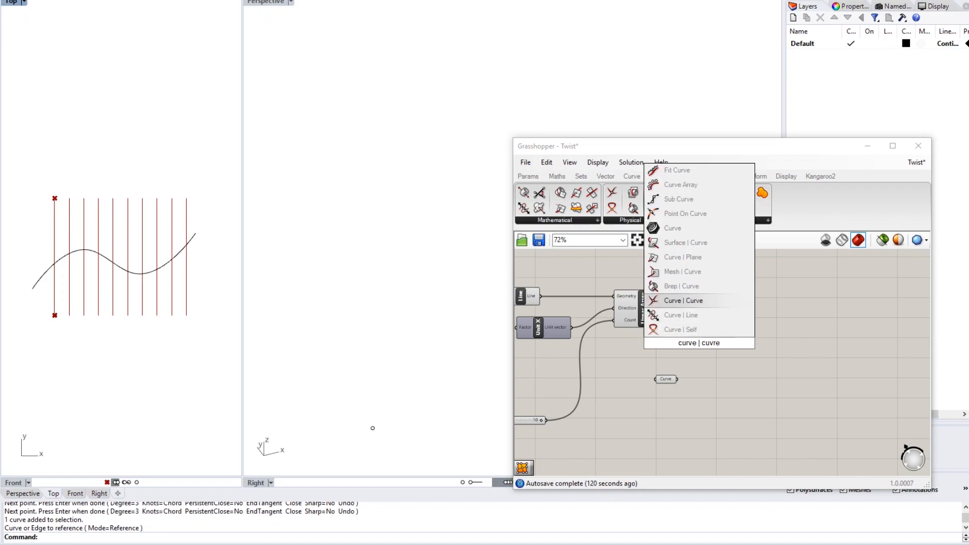
key(Return)
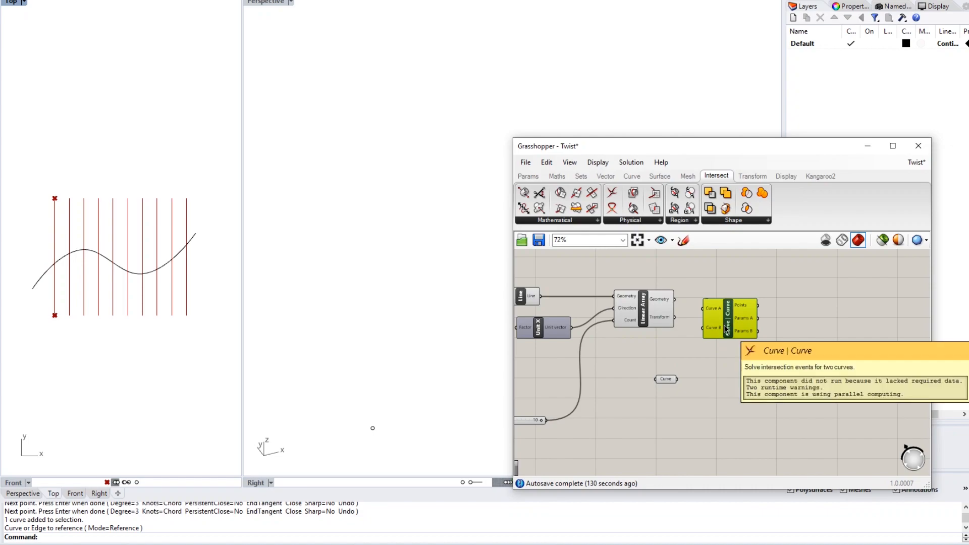
mouse_move(739, 318)
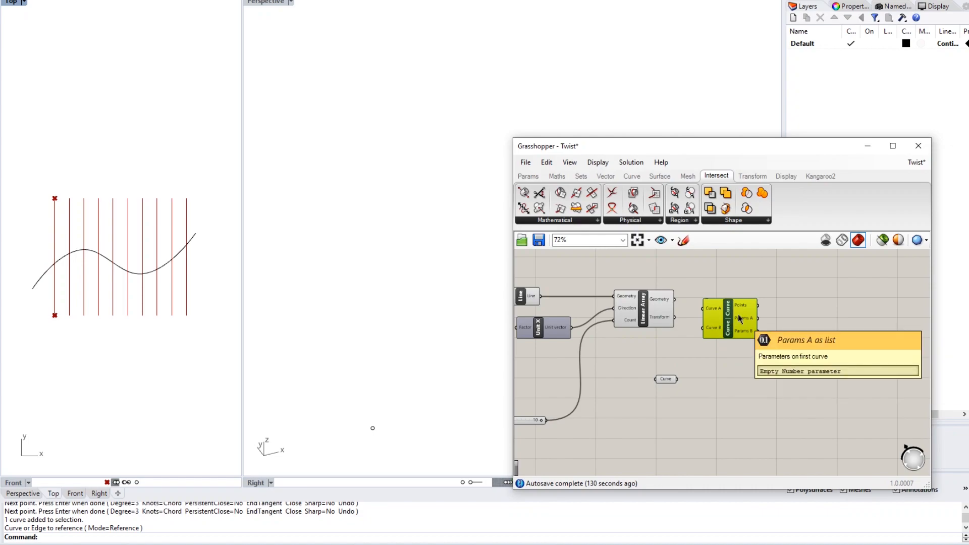
scroll(713, 319, up, 3)
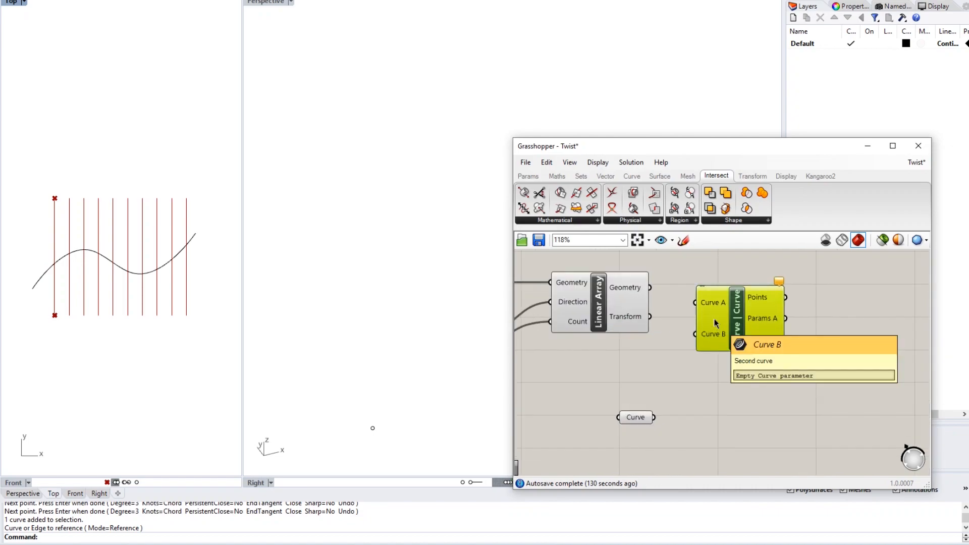
right_drag(720, 375, 776, 389)
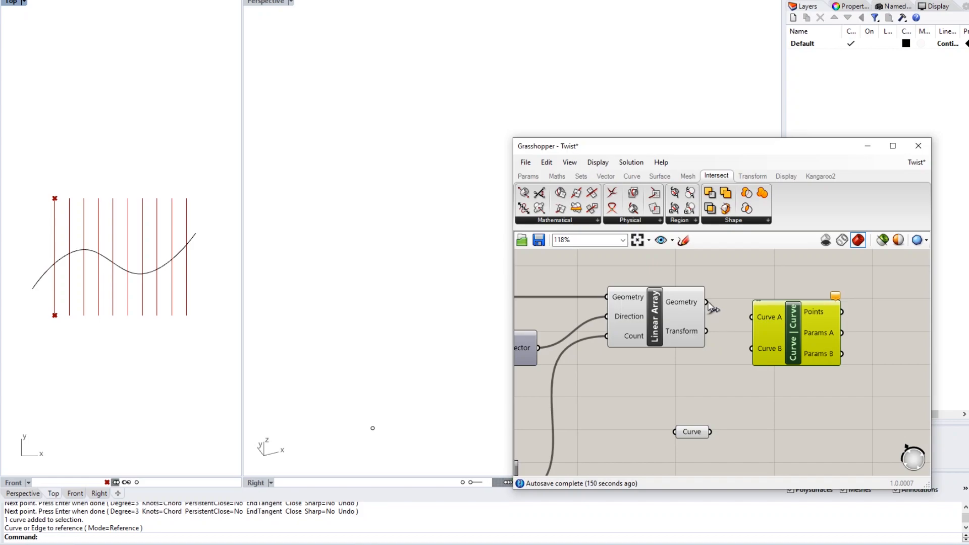
- Wire Linear Array's Geometry into Curve A and the referenced curve into Curve B
mouse_move(687, 303)
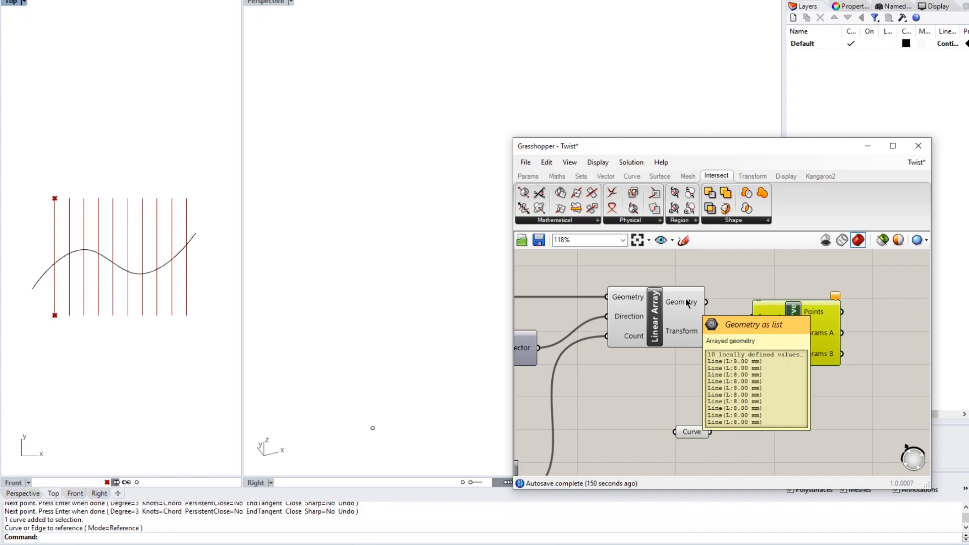
drag(707, 304, 752, 317)
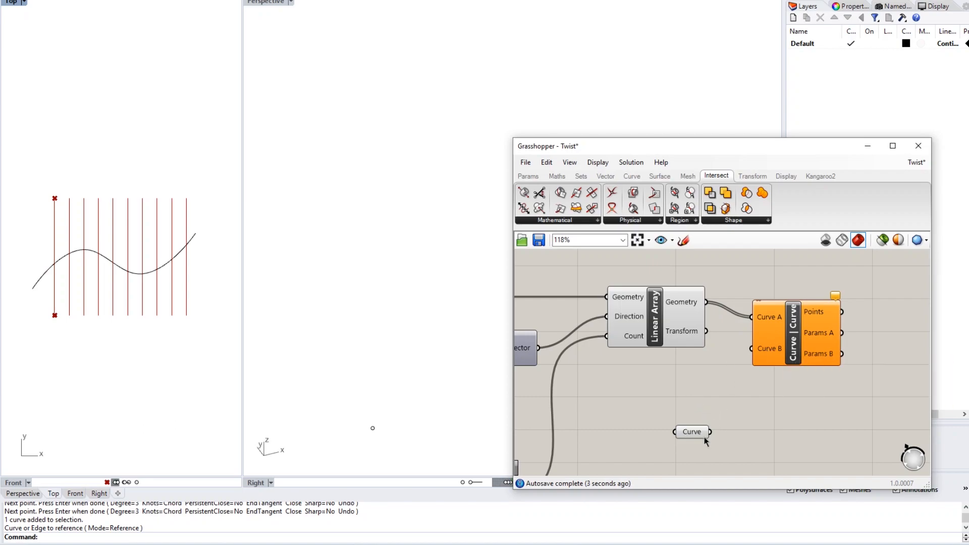
drag(710, 433, 751, 349)
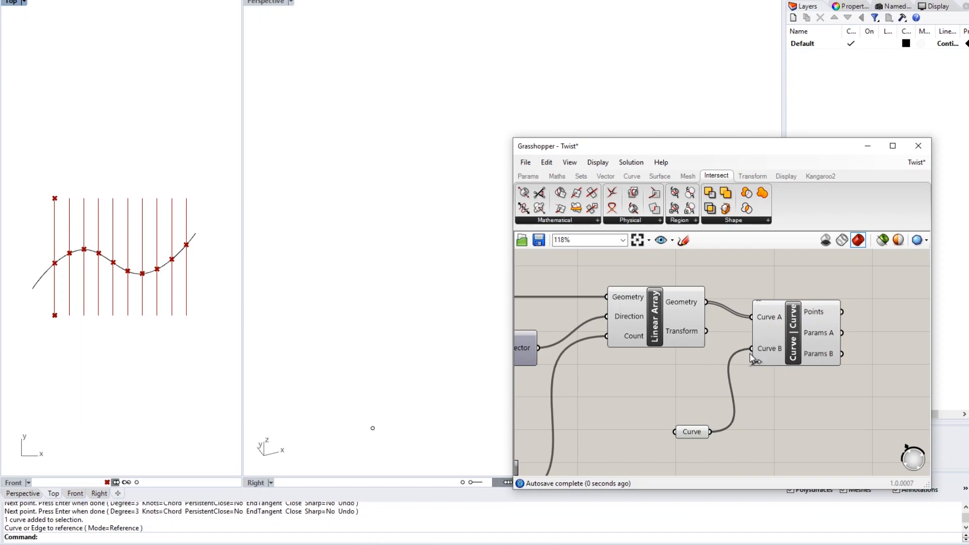
right_drag(799, 404, 770, 401)
scroll(769, 389, down, 3)
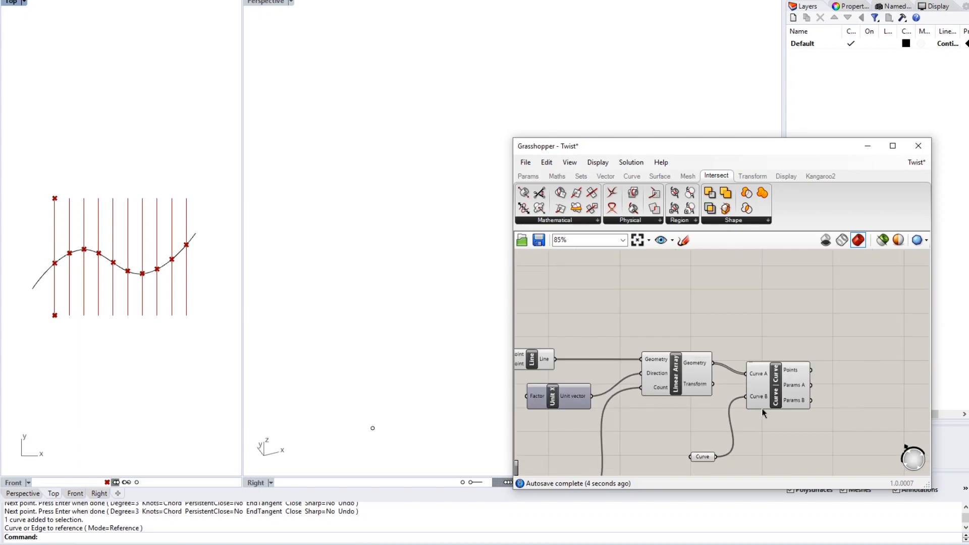
- Add a Panel above the intersection component showing Linear Array's arrayed lines, made taller
double_click(734, 308)
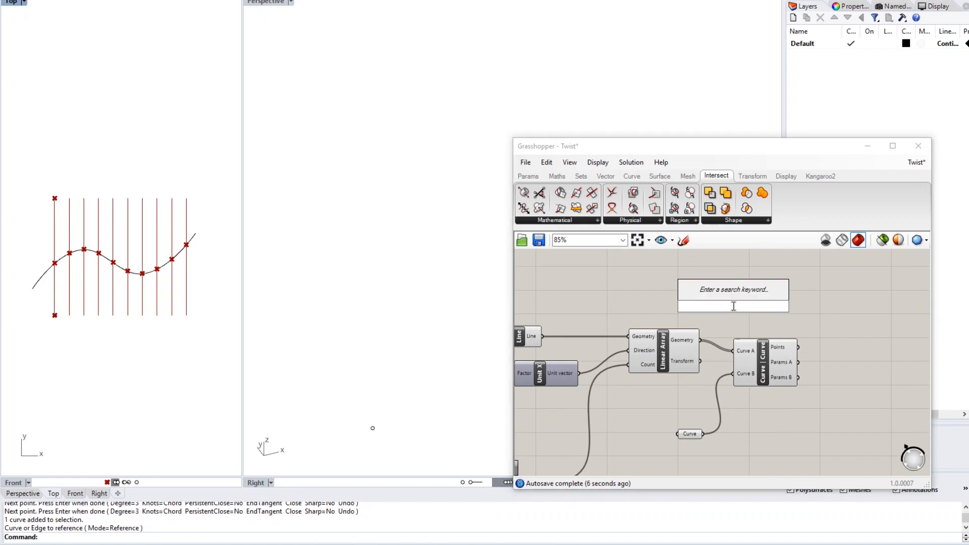
text(panel)
key(Return)
drag(734, 307, 765, 284)
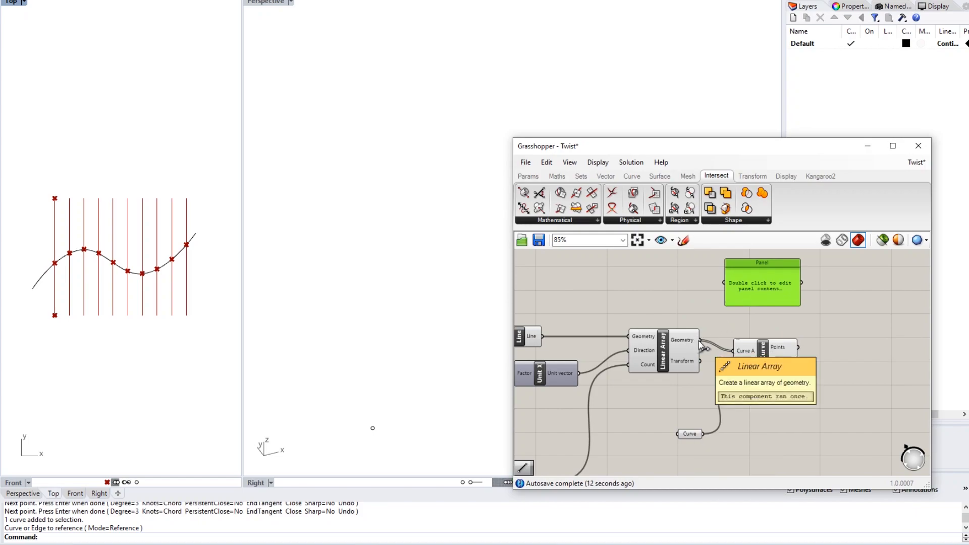
drag(700, 345, 726, 283)
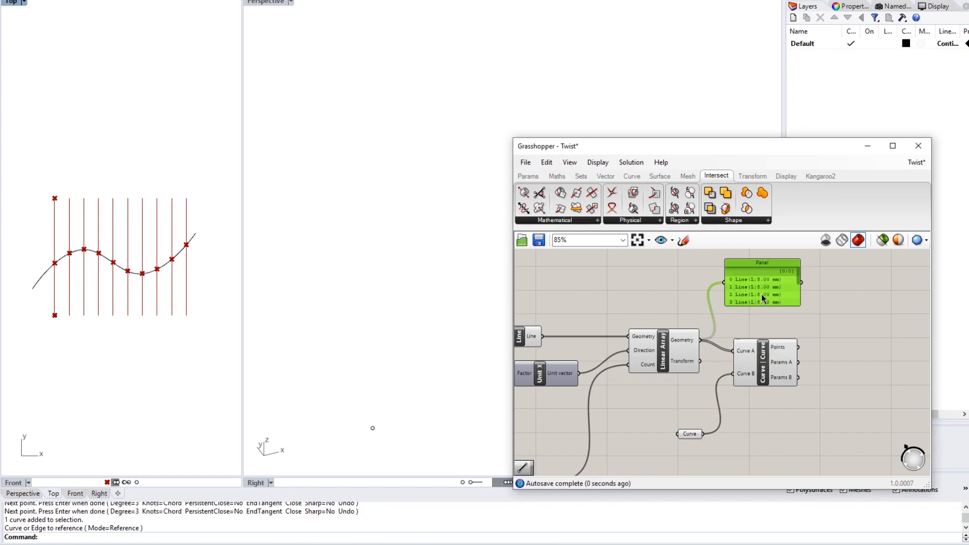
drag(773, 305, 769, 329)
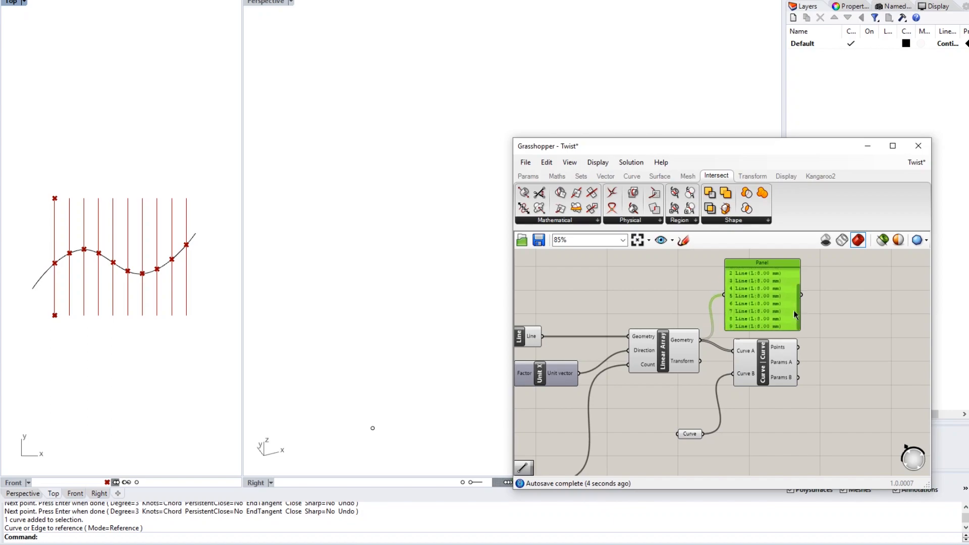
click(869, 328)
- Add a second Panel via '//' fed by the Curve parameter, reading 'Referenced Planar Curve'
right_drag(816, 403, 824, 372)
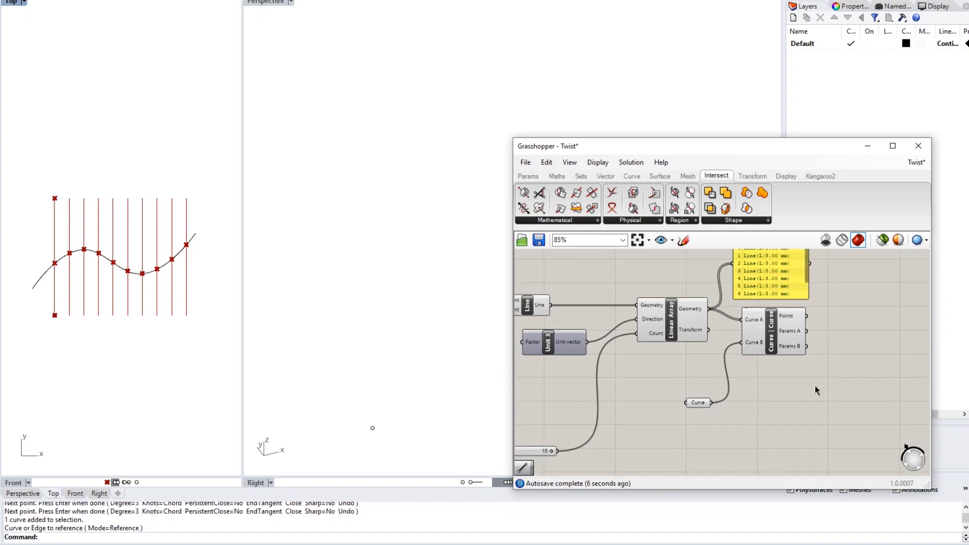
double_click(773, 382)
text(//)
key(Return)
right_drag(751, 390, 713, 408)
drag(713, 408, 732, 433)
drag(674, 422, 737, 429)
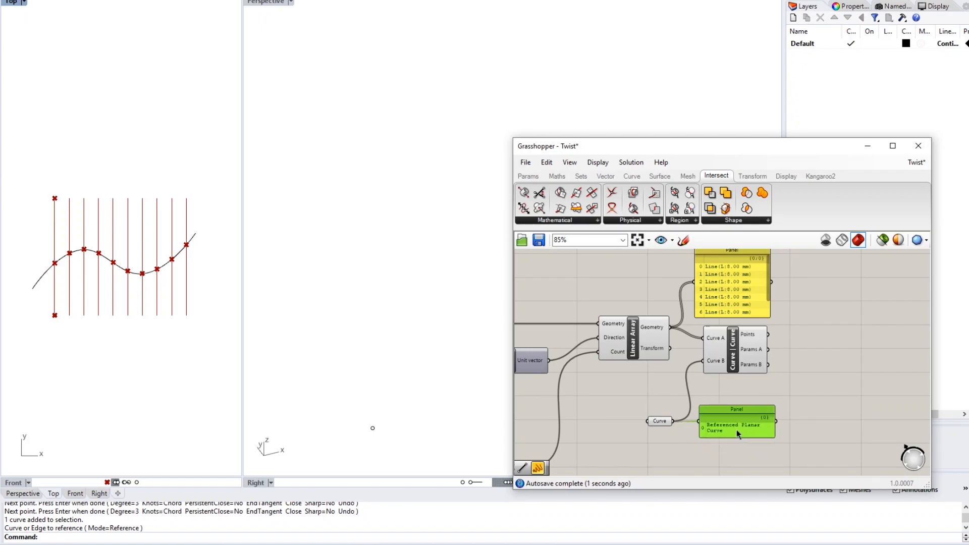
click(796, 377)
- Place a third, empty Panel beside the Curve | Curve component
double_click(809, 338)
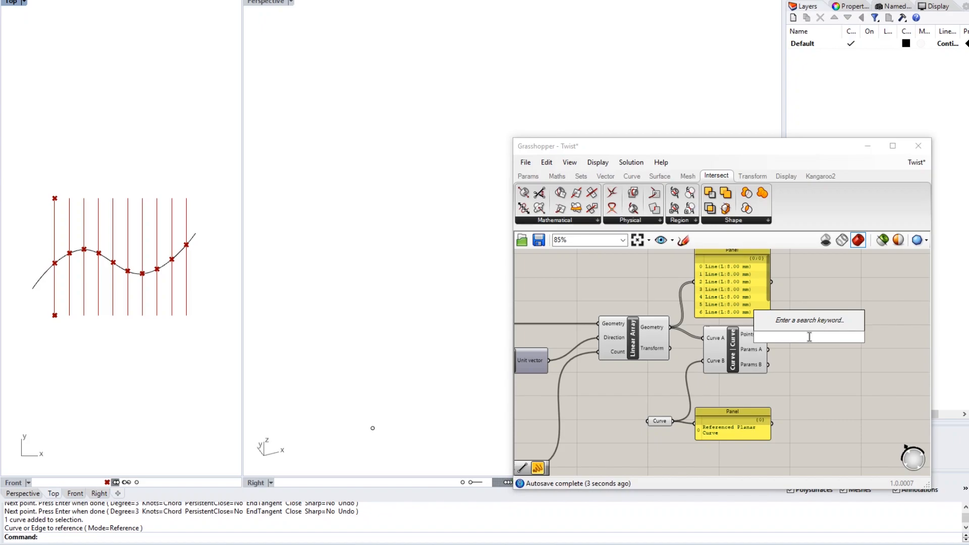
text(panel)
key(Return)
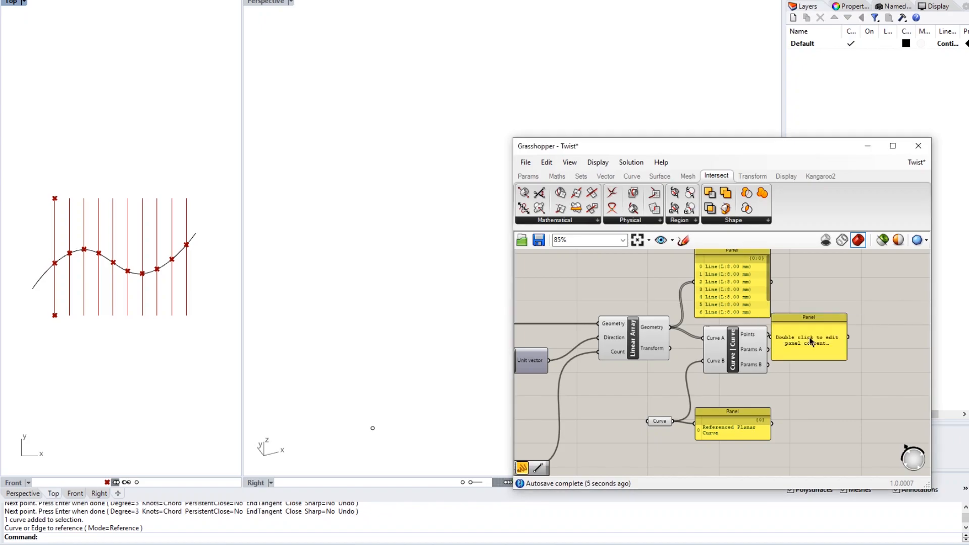
drag(807, 341, 838, 328)
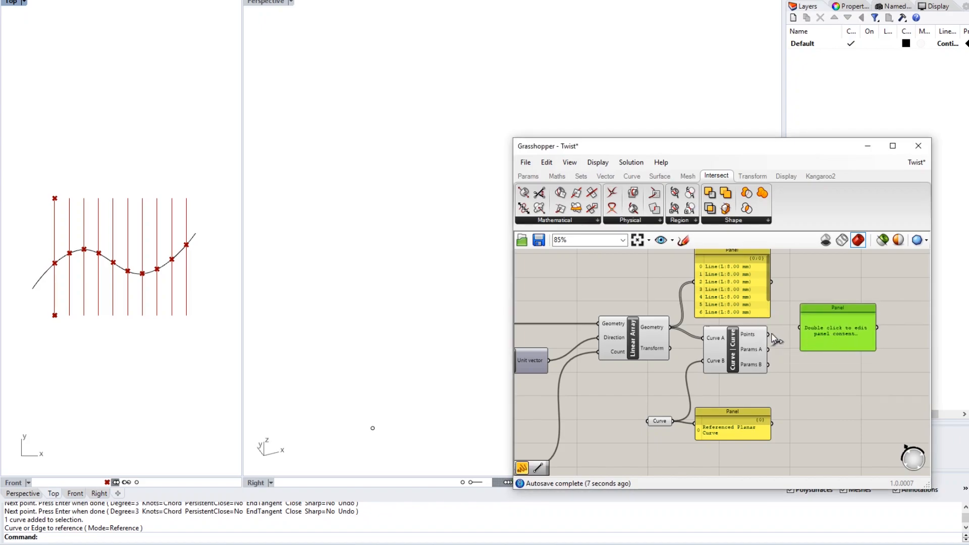
- Connect Curve | Curve's Points to the Panel, listing coordinates in branches {0;0;0} to {0;0;9}
drag(770, 335, 820, 428)
scroll(868, 383, down, 5)
click(798, 281)
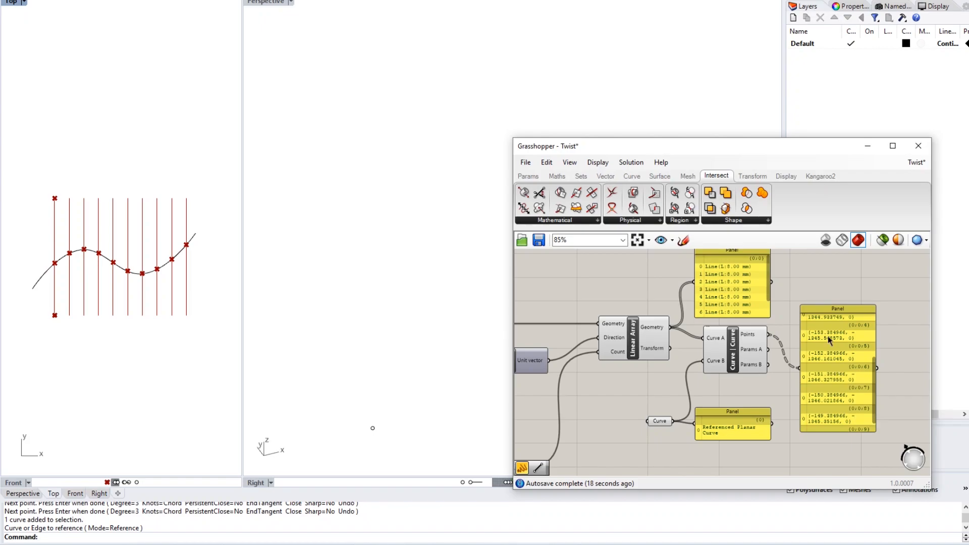
scroll(838, 347, up, 1)
scroll(838, 347, up, 2)
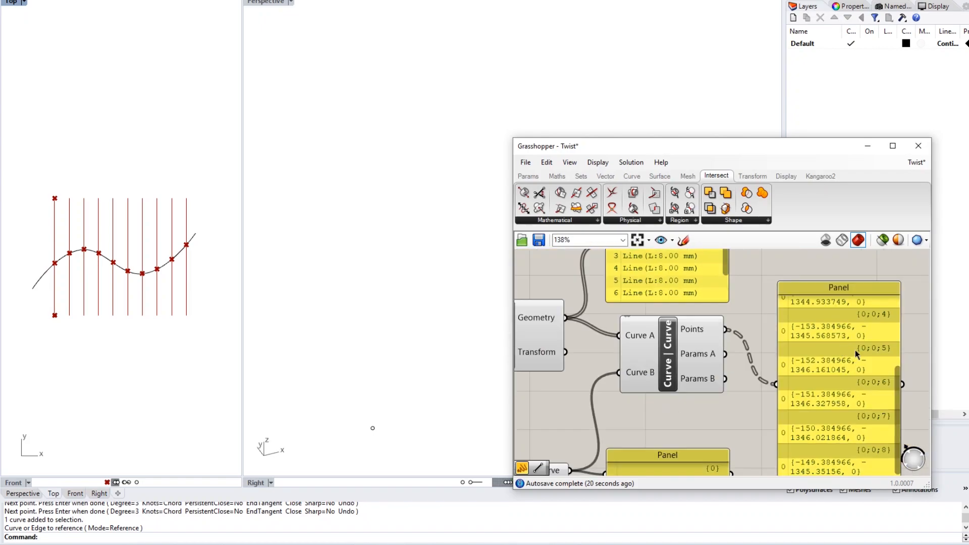
- Pan the canvas to review the Linear Array and the full line-list Panel
drag(867, 351, 865, 278)
right_drag(891, 292, 890, 300)
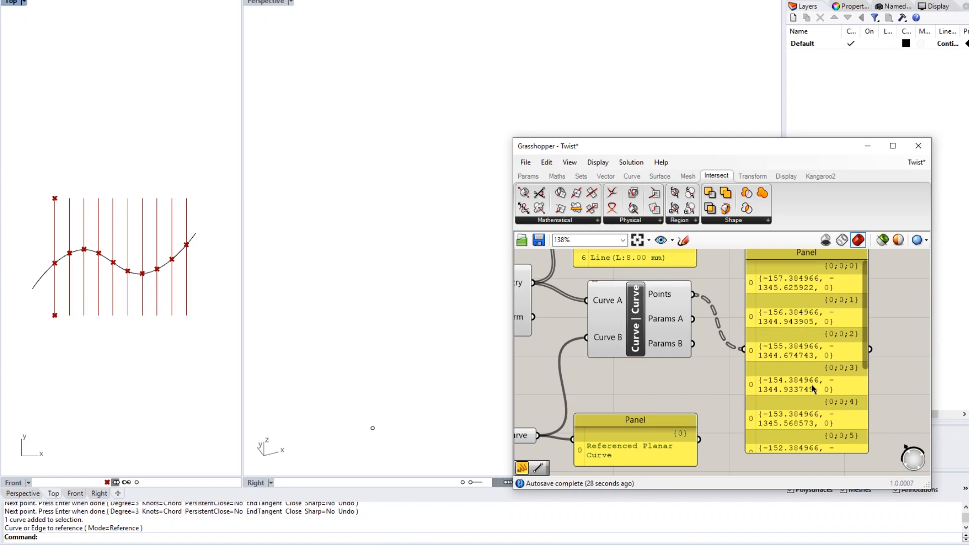
right_drag(728, 339, 787, 336)
scroll(799, 358, down, 1)
right_drag(606, 304, 644, 344)
right_drag(762, 373, 743, 320)
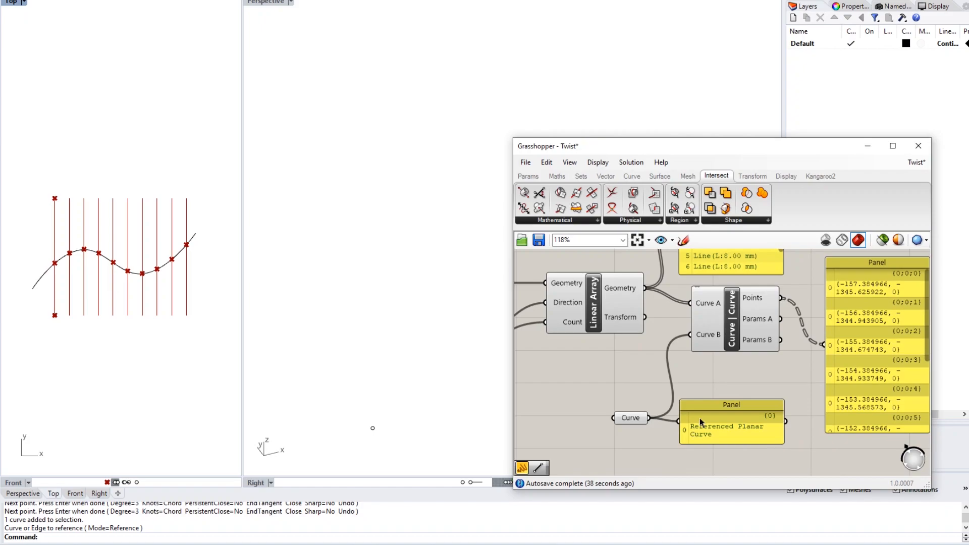
right_drag(704, 293, 718, 310)
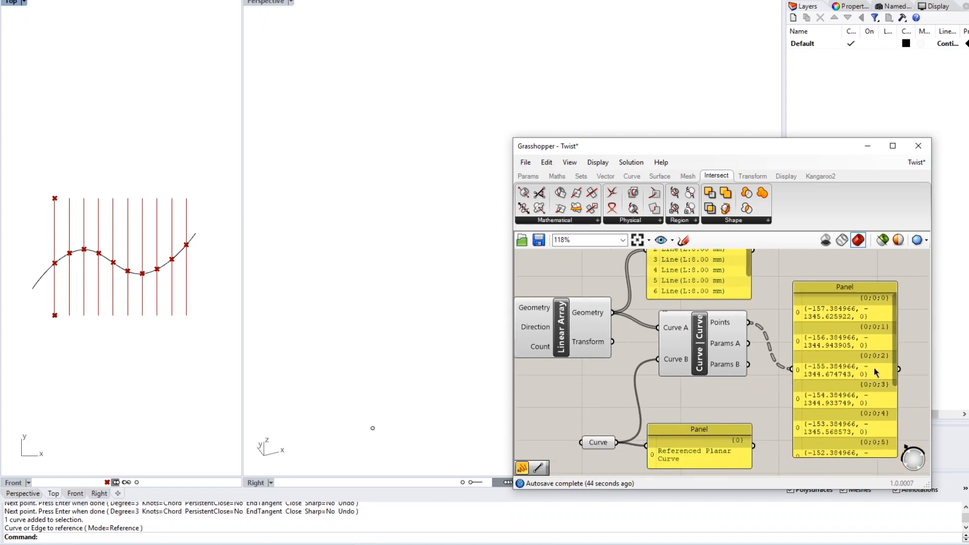
drag(893, 333, 889, 401)
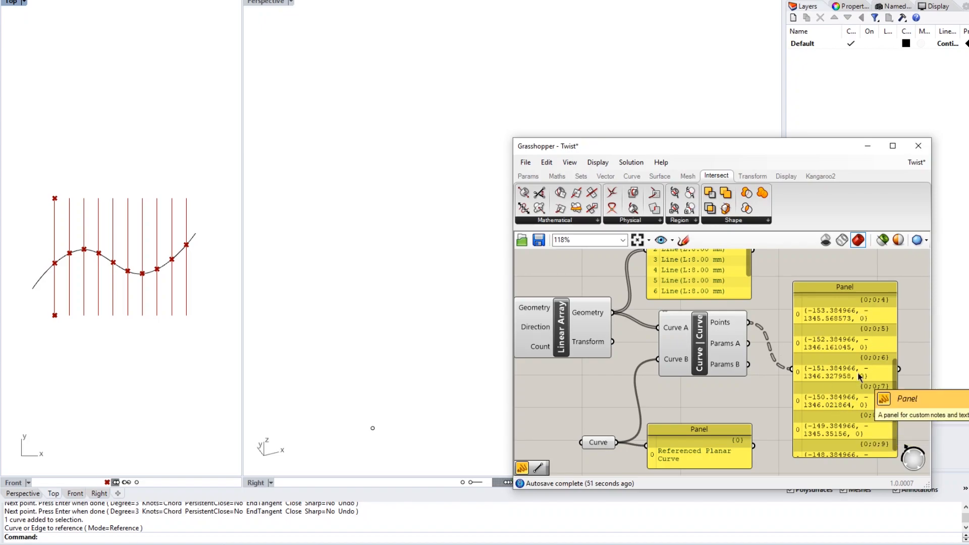
mouse_move(724, 327)
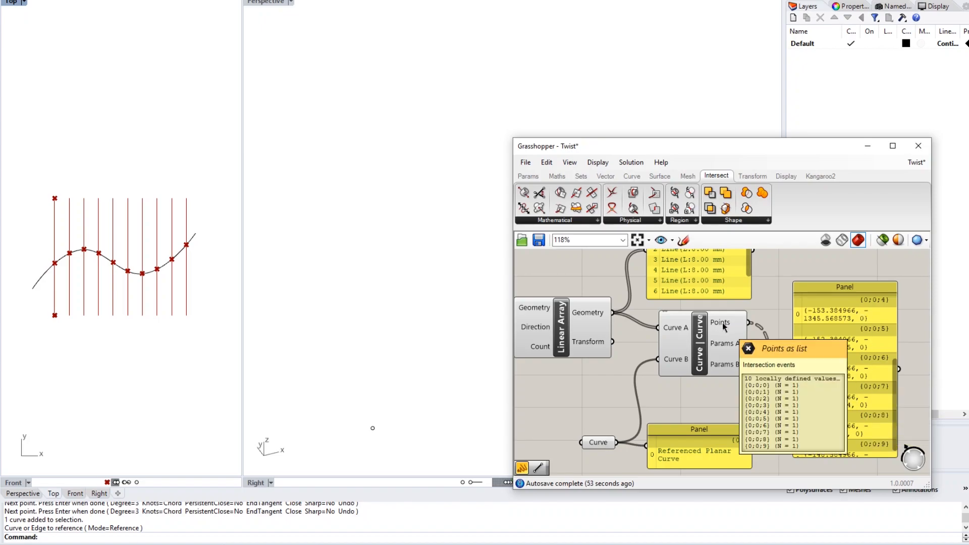
right_click(725, 327)
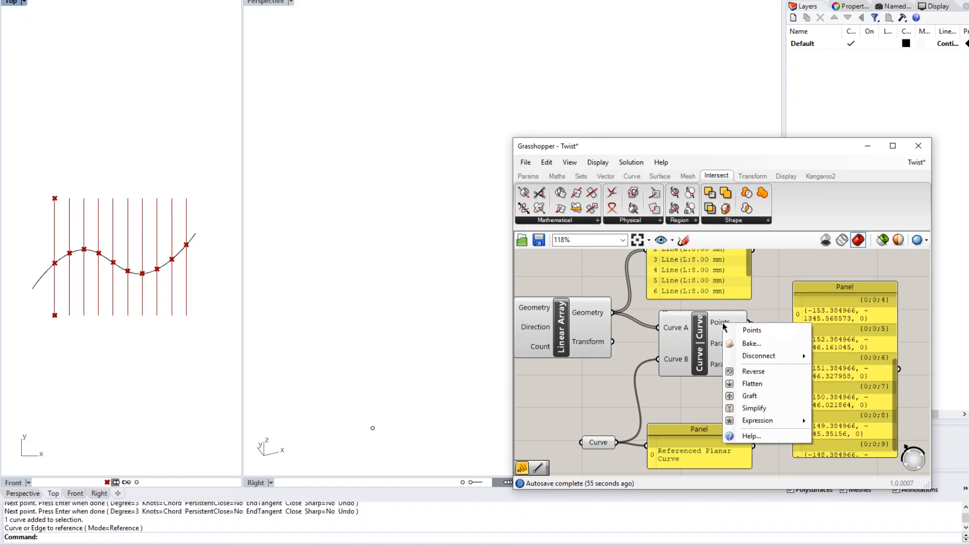
click(765, 387)
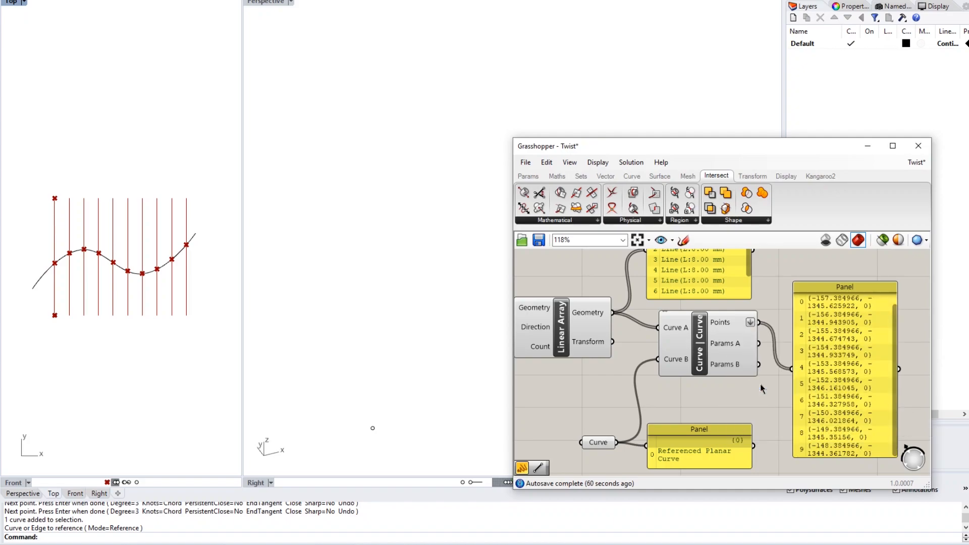
right_drag(748, 357, 743, 355)
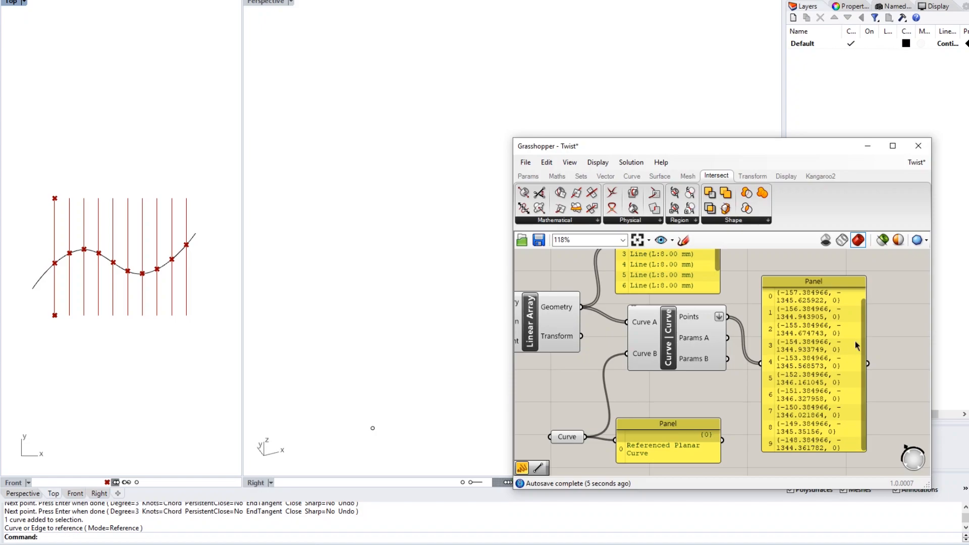
drag(862, 324, 859, 303)
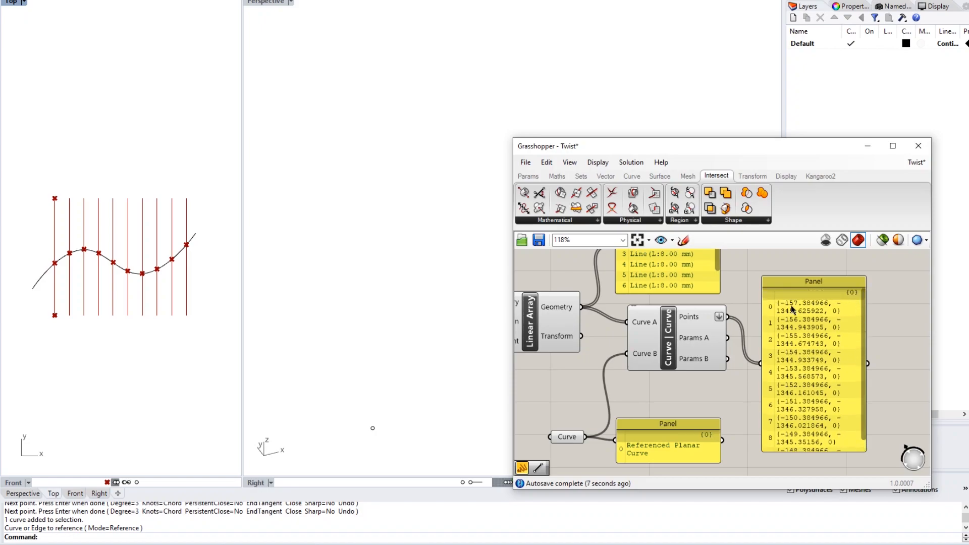
drag(866, 335, 862, 373)
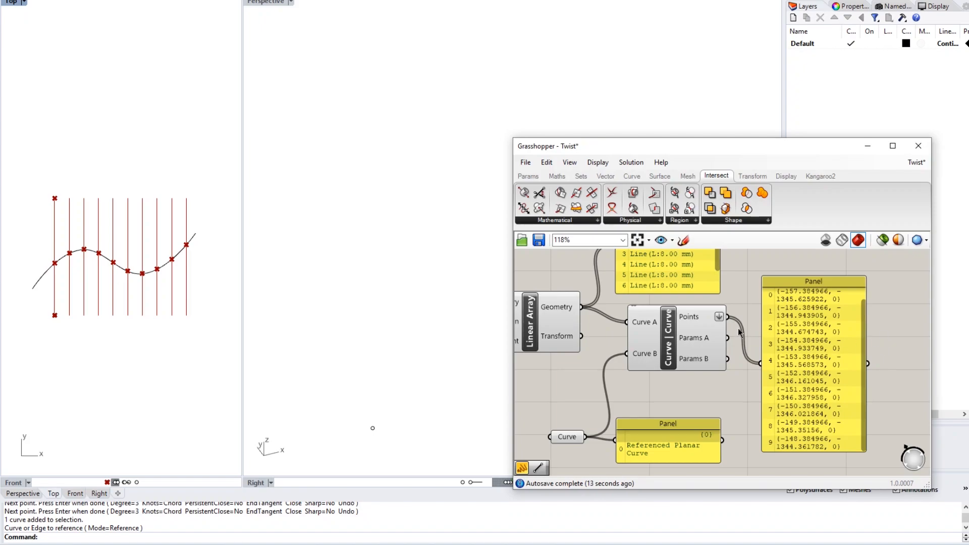
mouse_move(713, 322)
scroll(875, 329, down, 3)
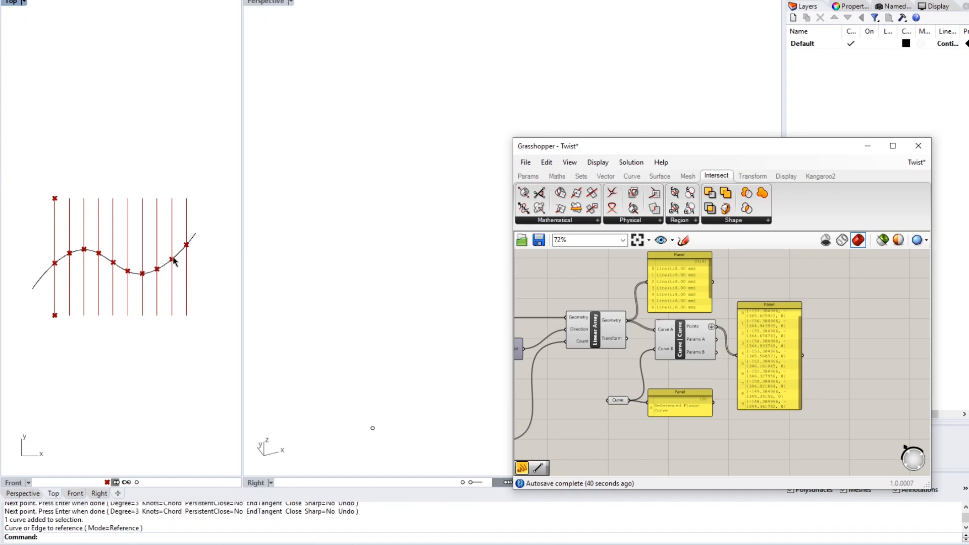
- Raise one control point of the wavy curve in Rhino to shift the intersections
click(119, 268)
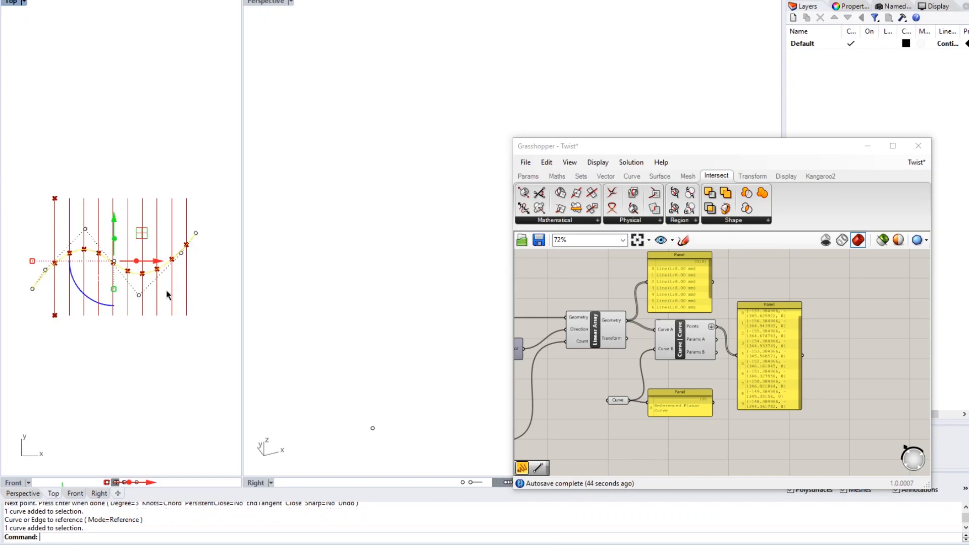
click(182, 253)
drag(181, 207, 182, 174)
click(208, 275)
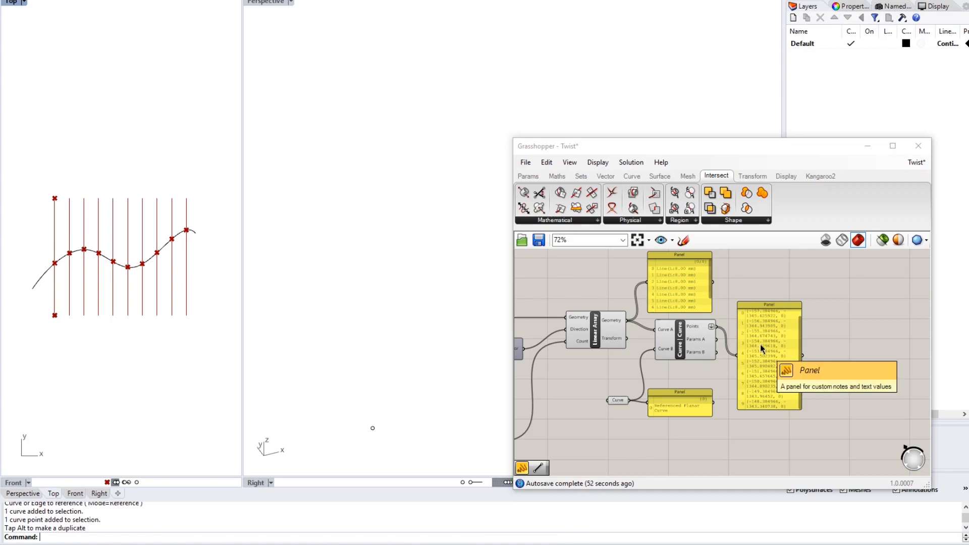
- Delete the Panel listing the intersection-point coordinates from the canvas
right_drag(760, 345, 676, 314)
scroll(681, 314, up, 2)
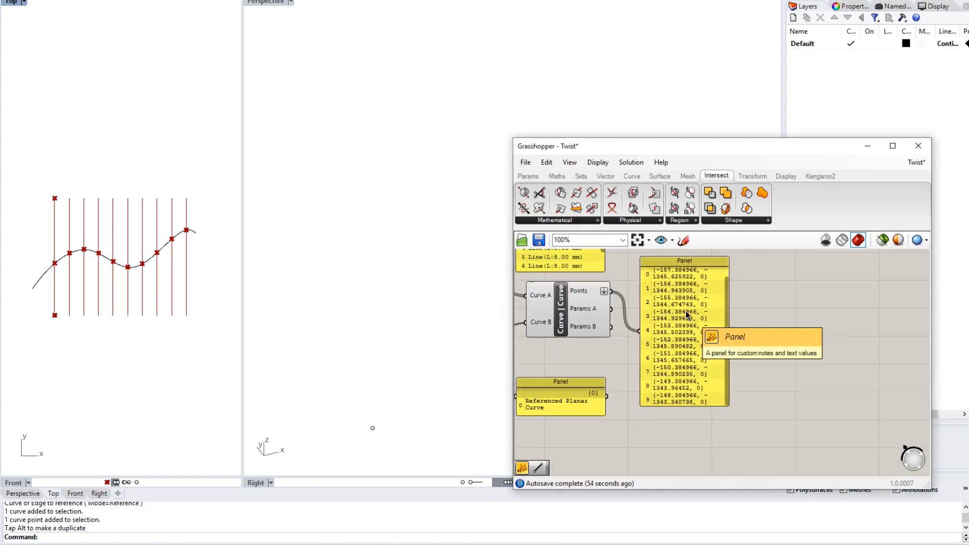
right_drag(682, 322, 676, 376)
click(710, 353)
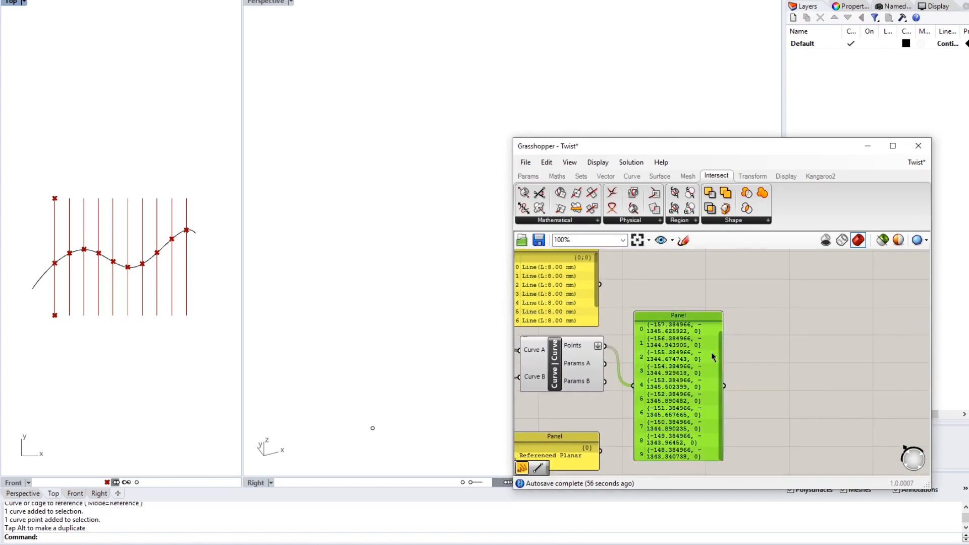
key(Delete)
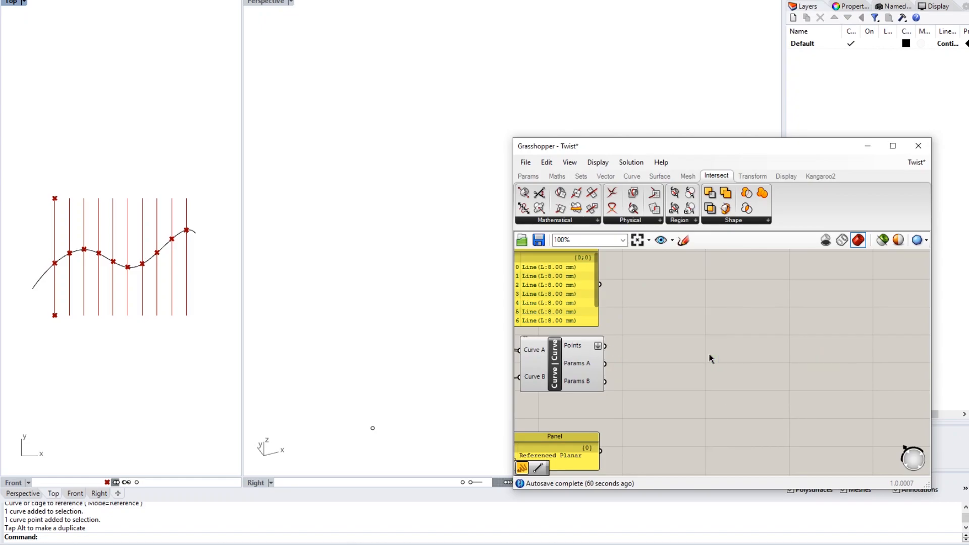
key(ctrl+z)
scroll(696, 368, up, 4)
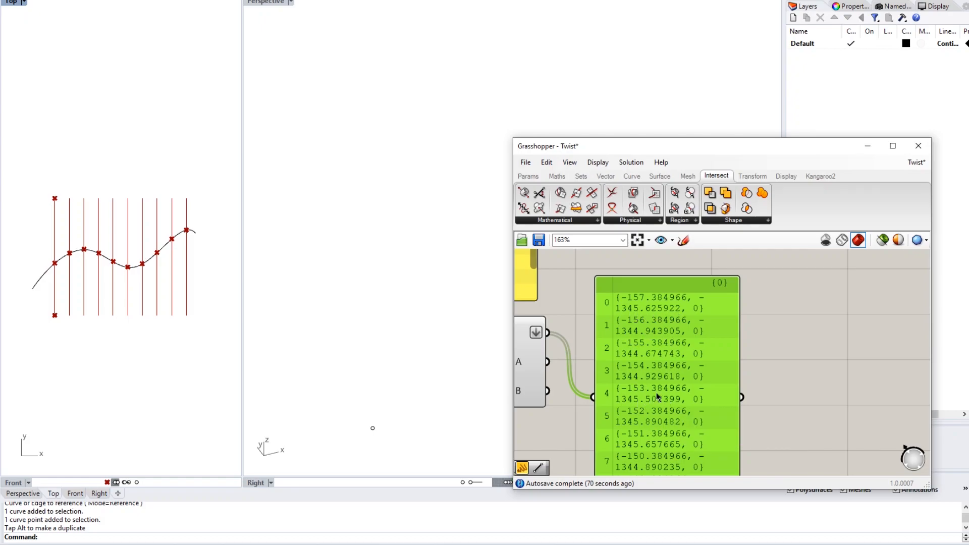
scroll(690, 381, down, 3)
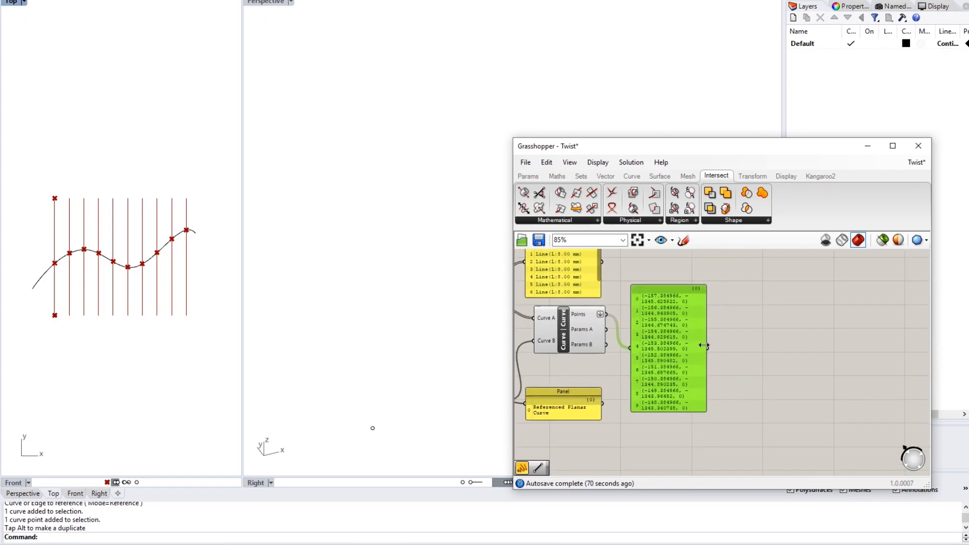
right_drag(682, 342, 674, 372)
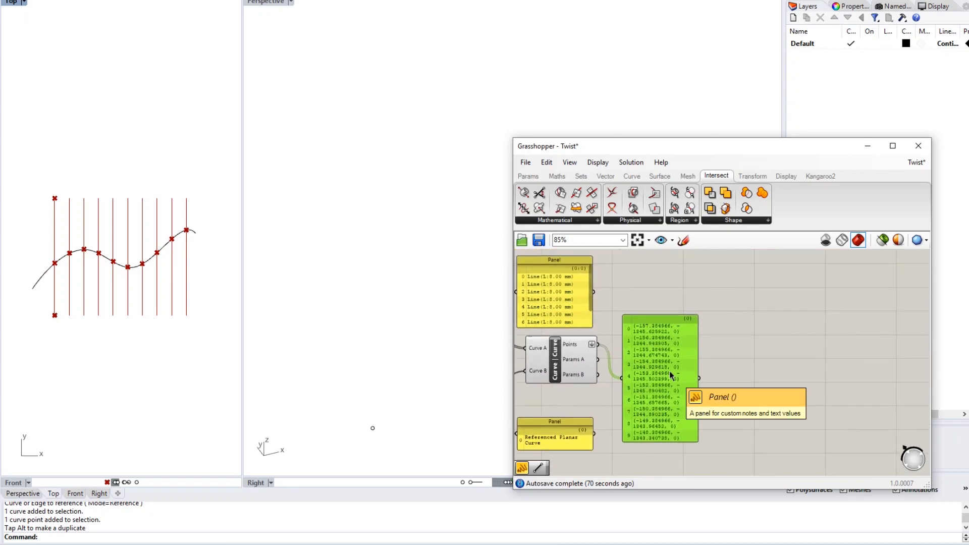
key(Delete)
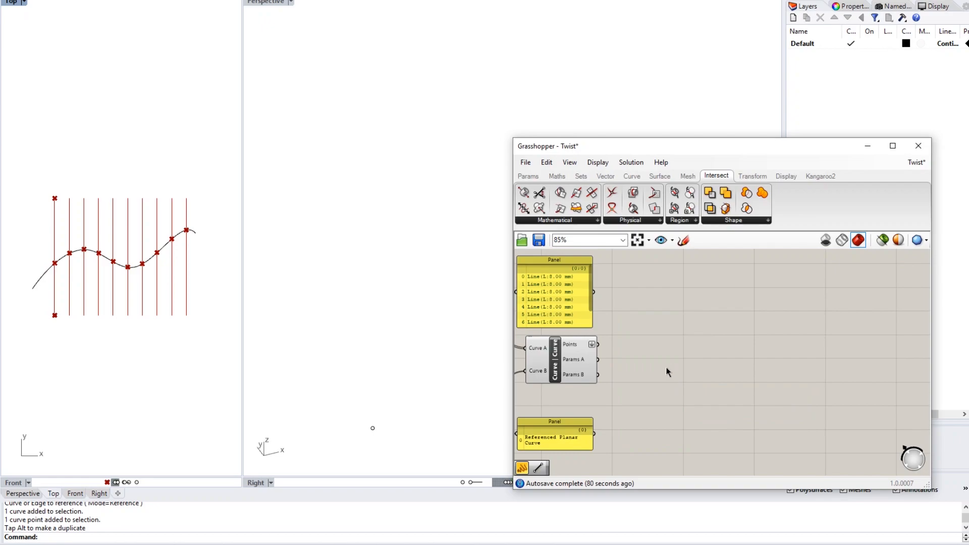
- Search 'dec' and place a Deconstruct point component on the canvas
double_click(627, 354)
click(690, 314)
double_click(652, 343)
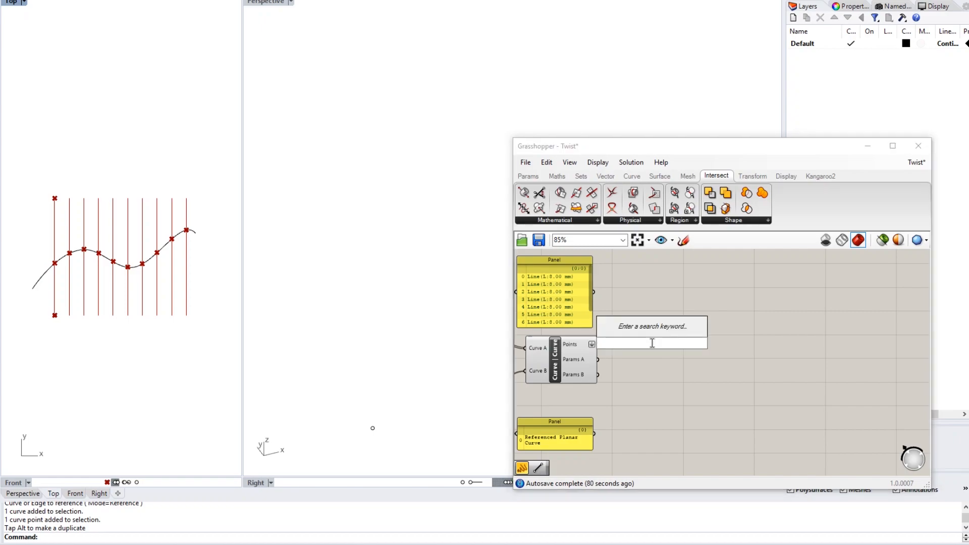
text(dec)
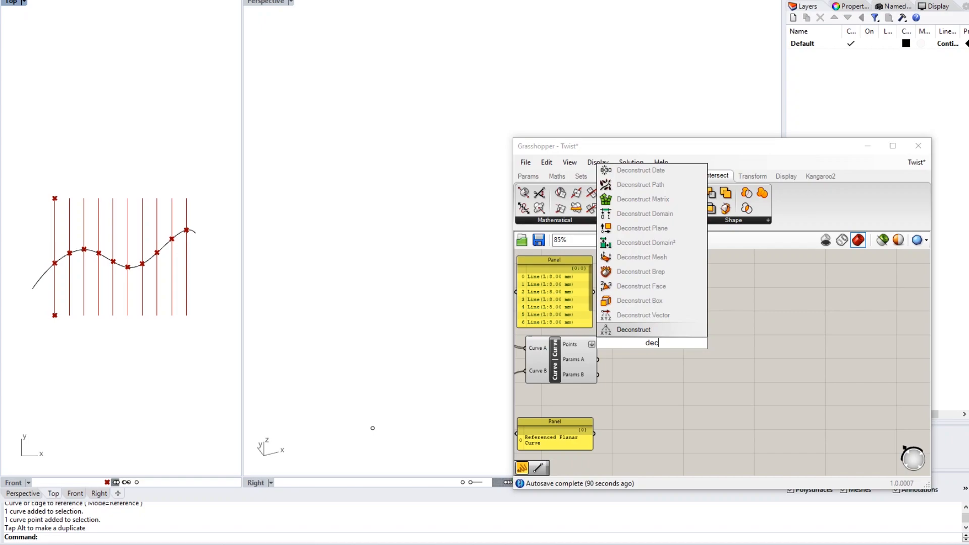
key(Return)
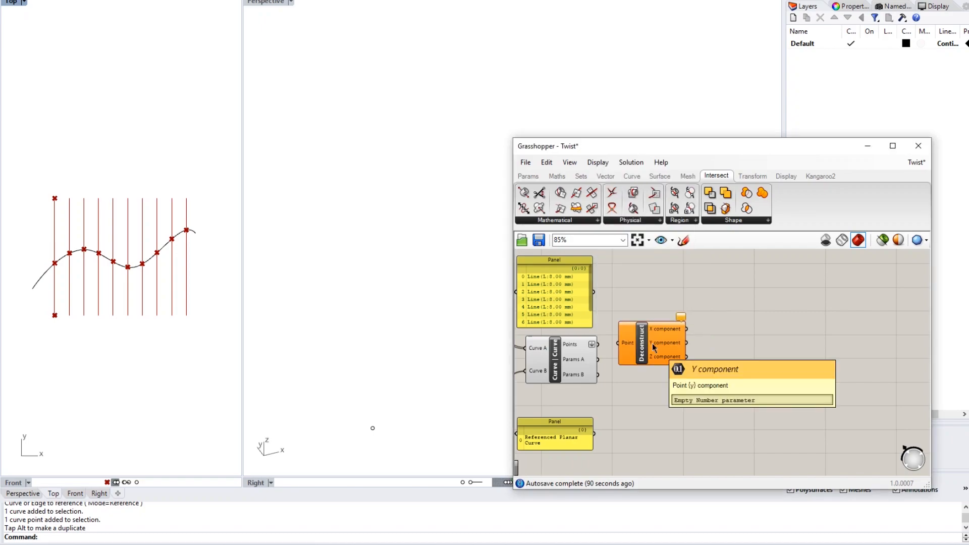
drag(654, 347, 668, 346)
click(642, 303)
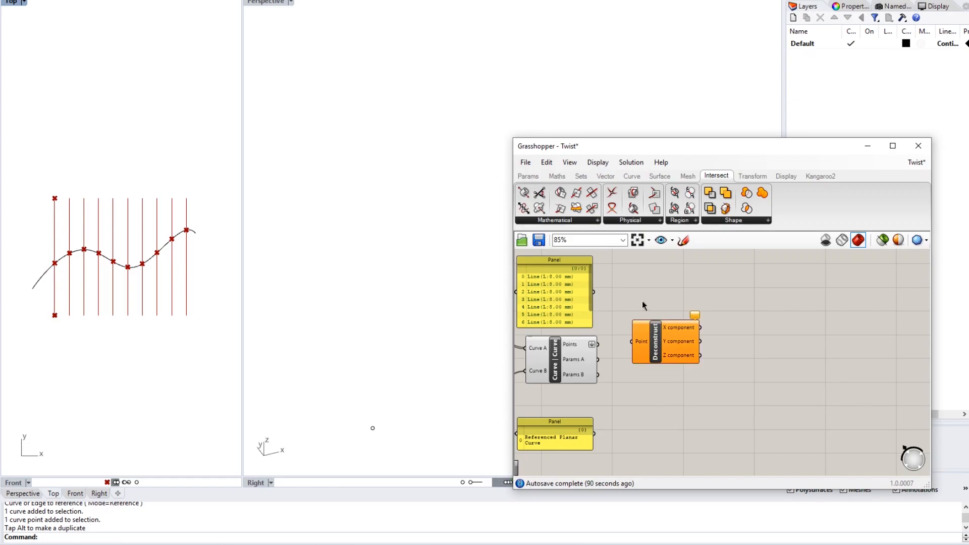
- Wire Curve | Curve's Points into Deconstruct's Point input, splitting them into X, Y, Z
scroll(600, 357, up, 4)
drag(598, 333, 661, 328)
right_drag(743, 348, 694, 353)
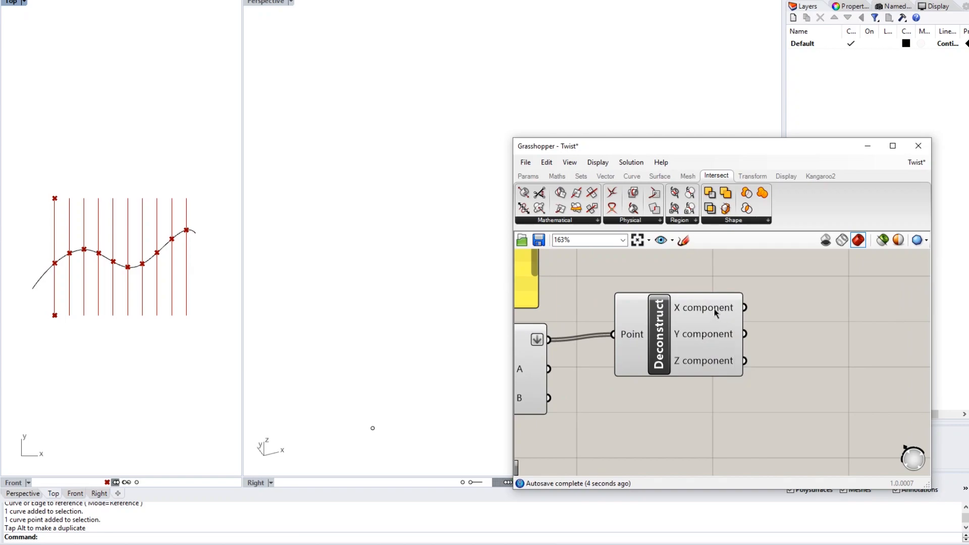
mouse_move(715, 313)
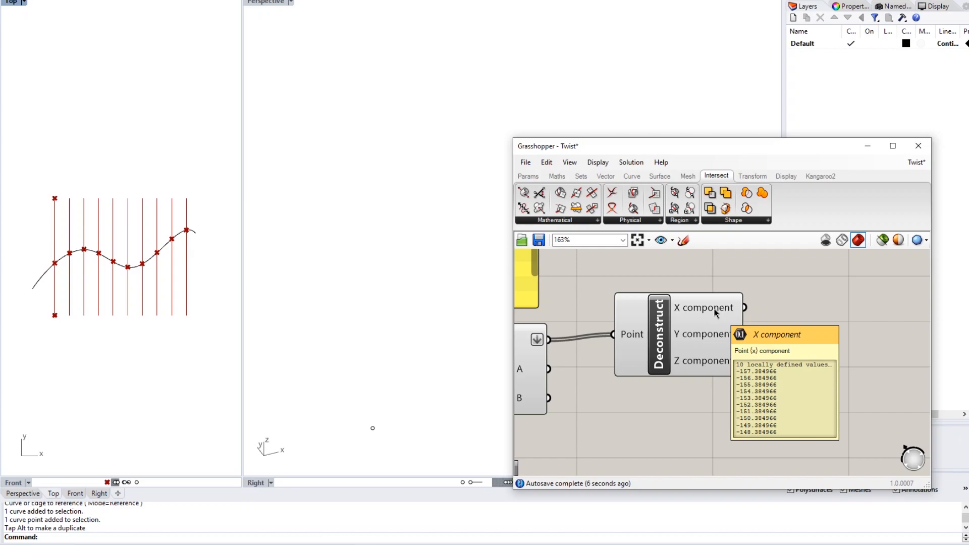
right_drag(715, 313, 666, 322)
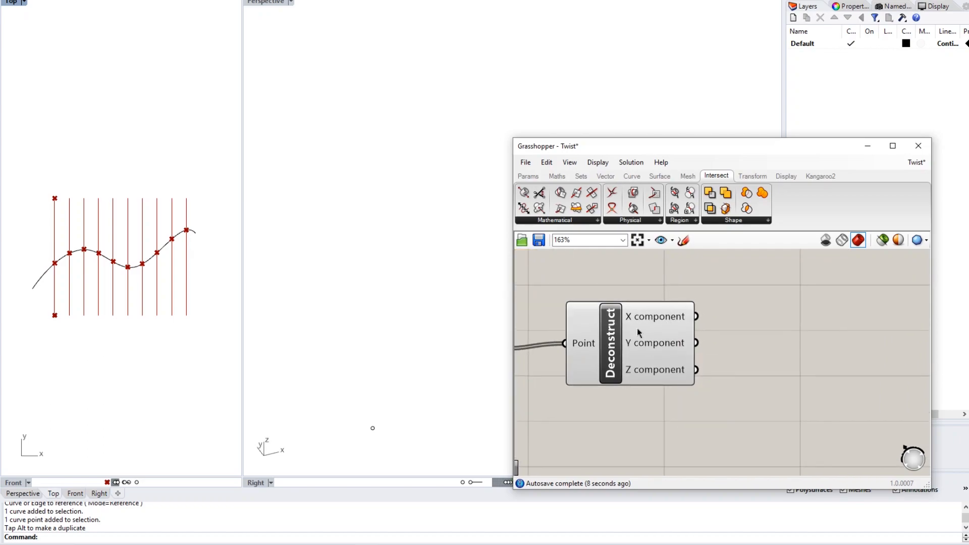
mouse_move(663, 315)
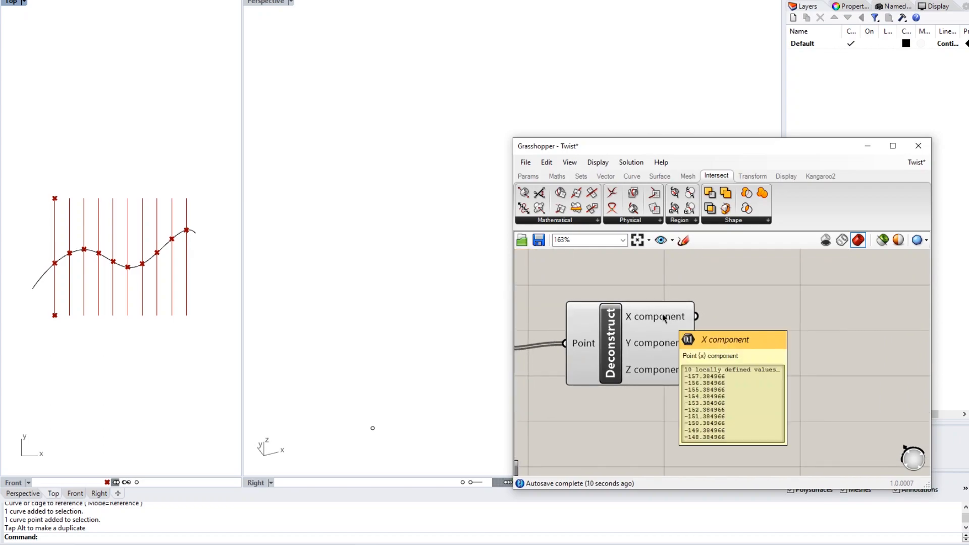
right_drag(663, 315, 737, 299)
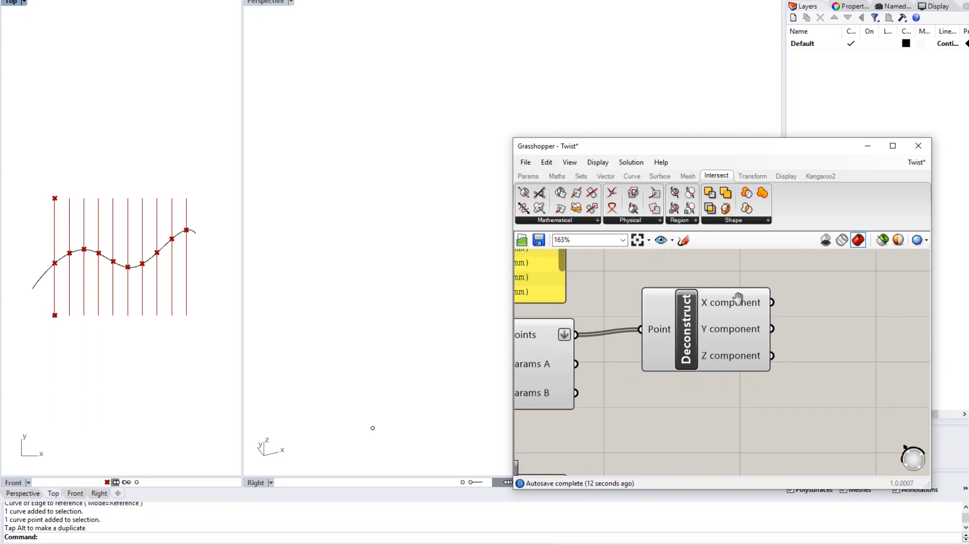
right_drag(560, 334, 623, 332)
mouse_move(604, 331)
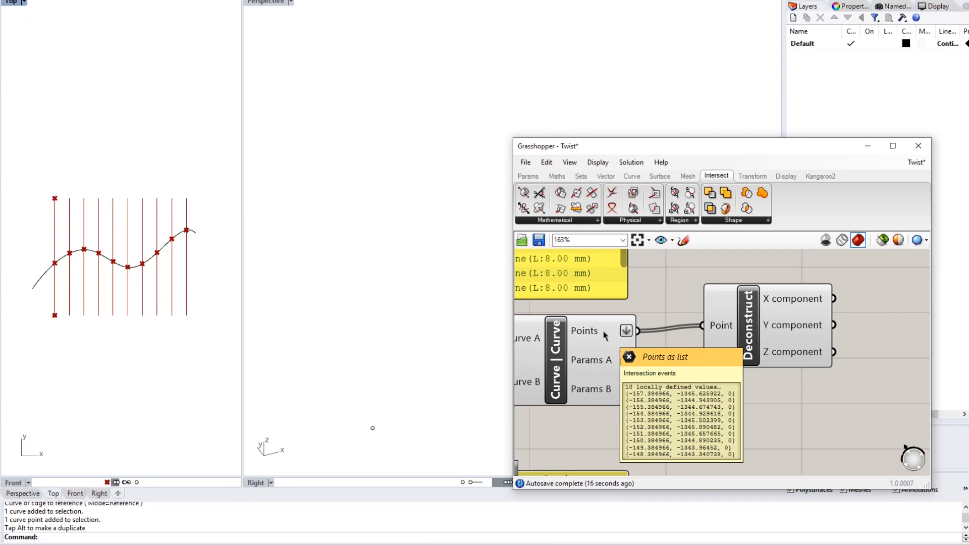
right_drag(717, 323, 640, 326)
mouse_move(723, 298)
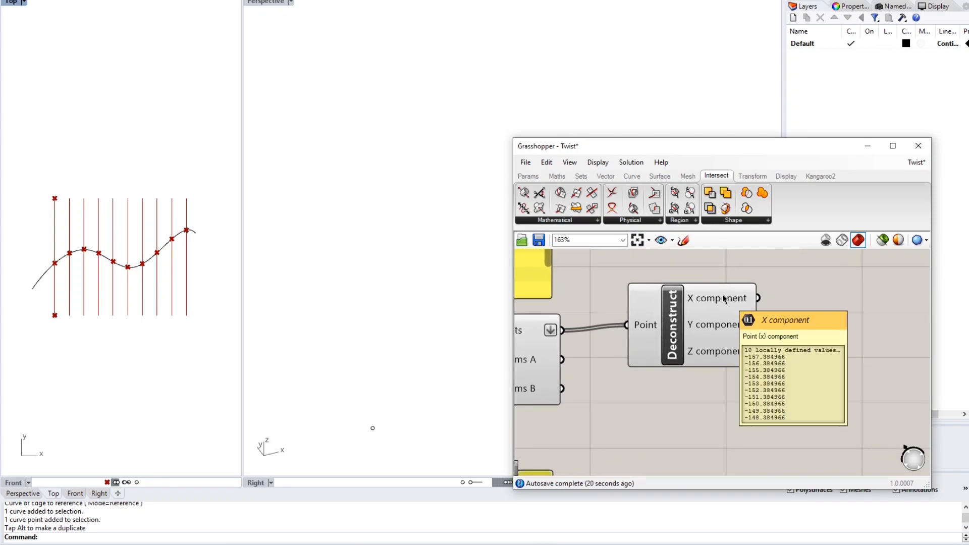
right_drag(707, 329, 664, 308)
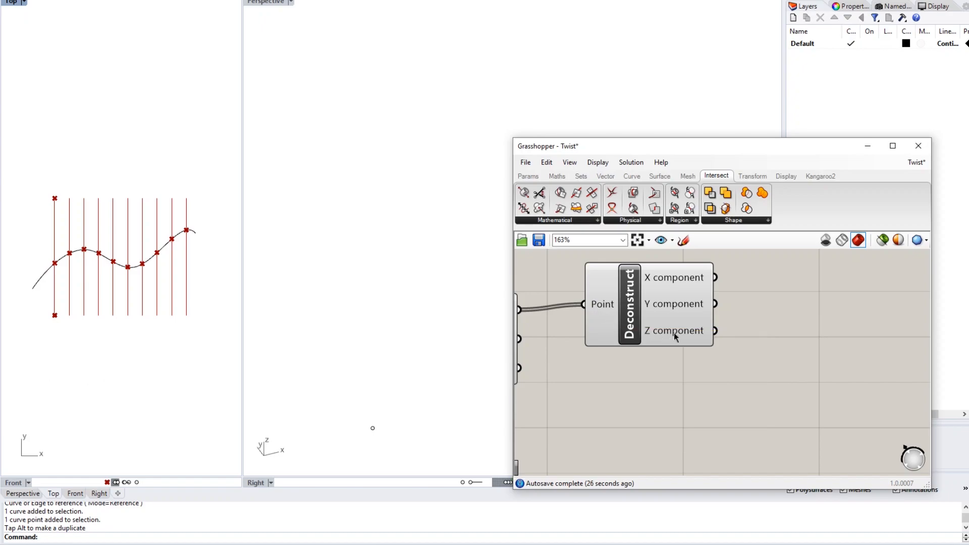
mouse_move(680, 331)
scroll(748, 349, down, 4)
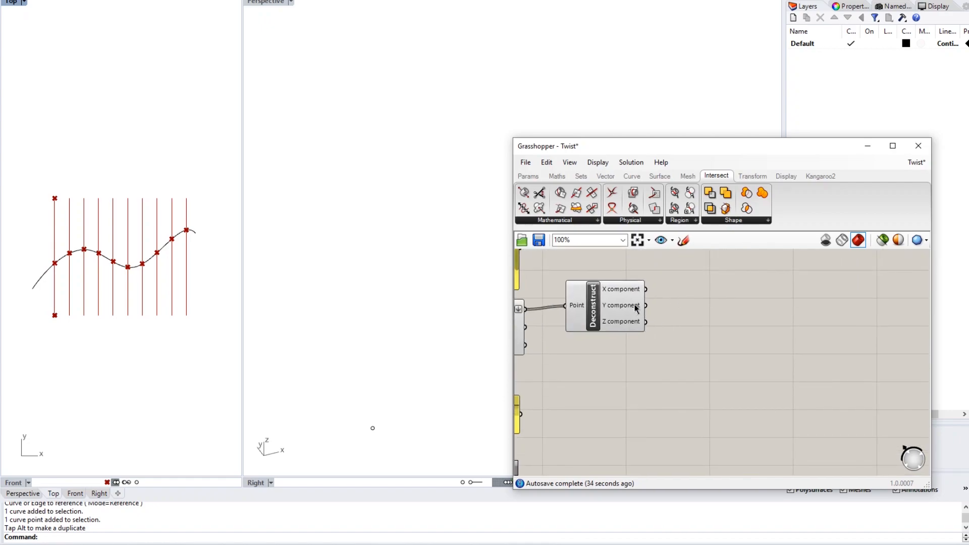
- Add a Panel fed by Deconstruct's Y output and stretch it to show all ten values
double_click(677, 298)
text(panel)
key(Return)
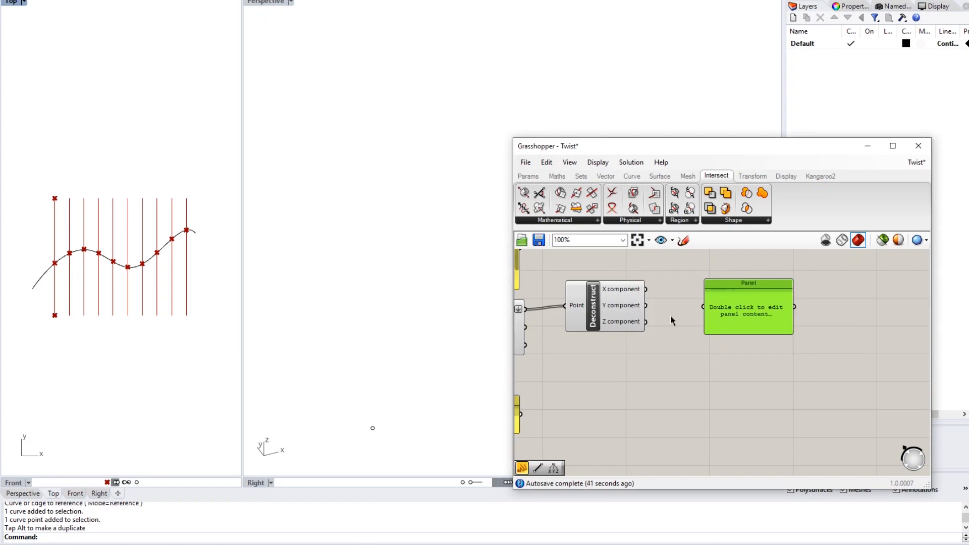
drag(646, 305, 704, 272)
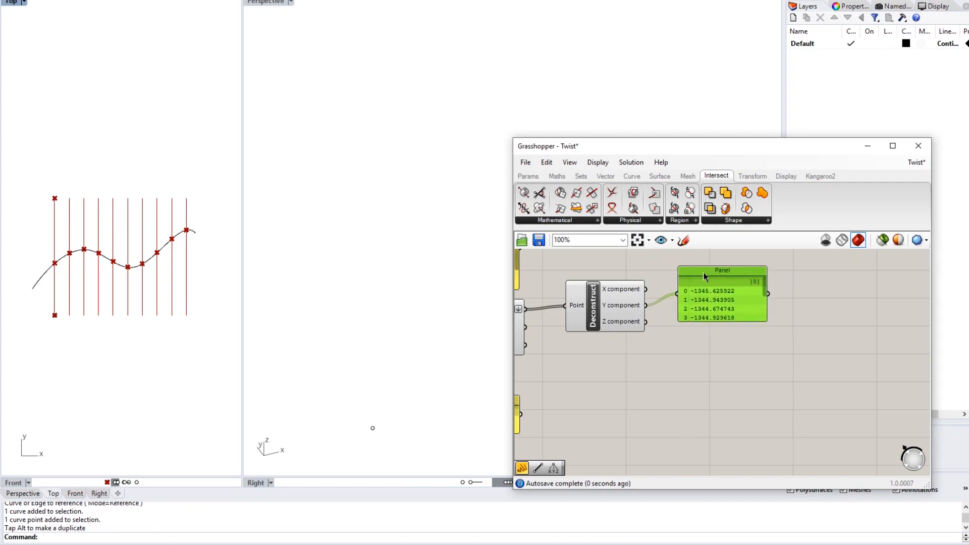
drag(719, 324, 719, 394)
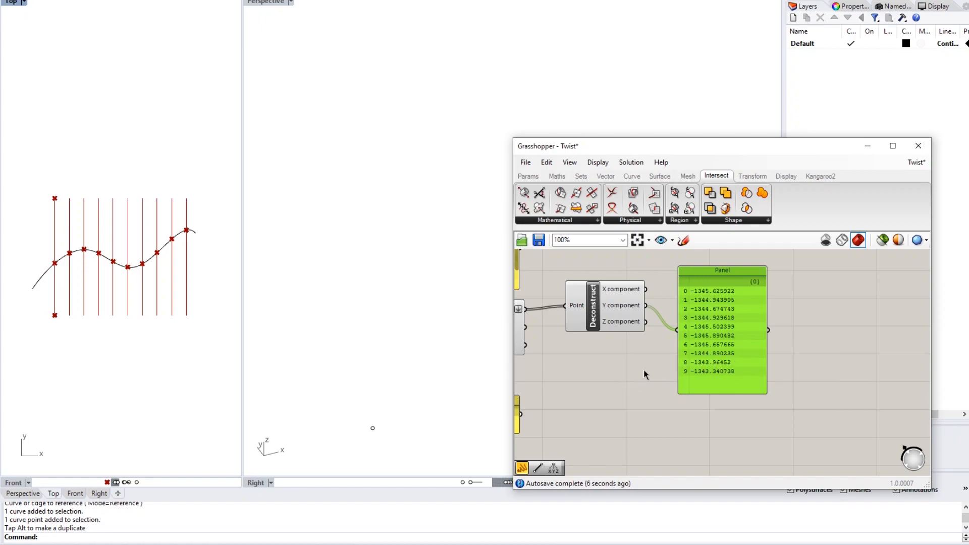
- Recentre the Top view on the curve and fit the whole definition on the canvas
scroll(726, 341, up, 2)
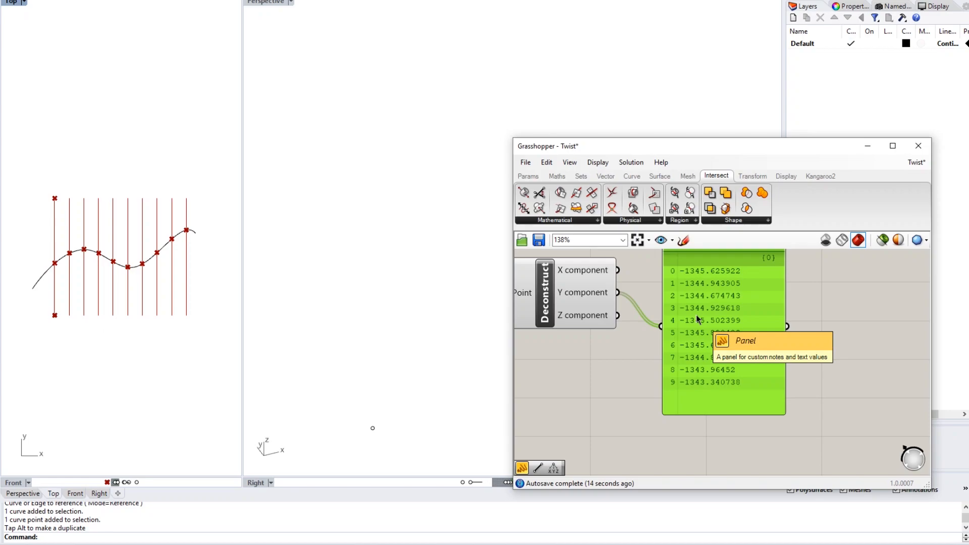
scroll(171, 307, down, 10)
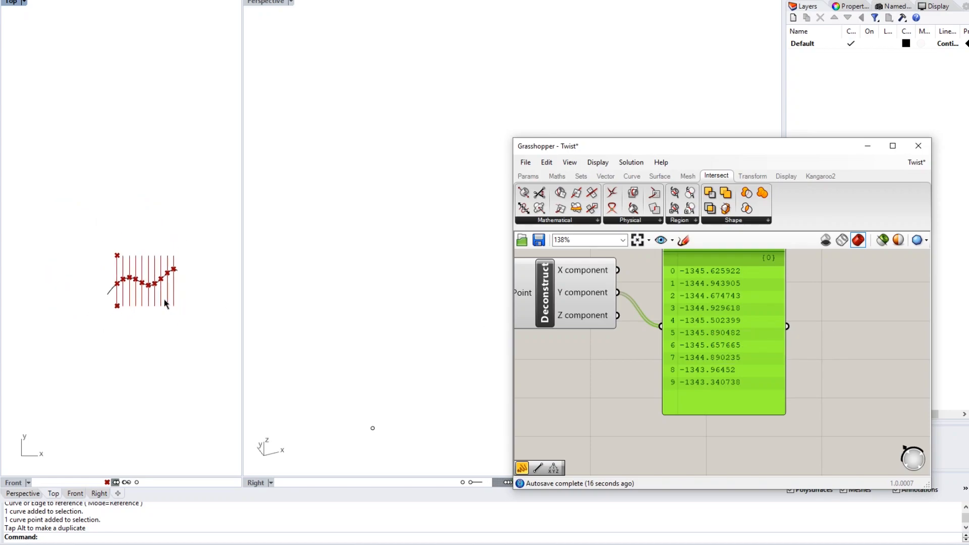
right_drag(170, 305, 140, 293)
scroll(140, 292, up, 5)
scroll(592, 326, down, 7)
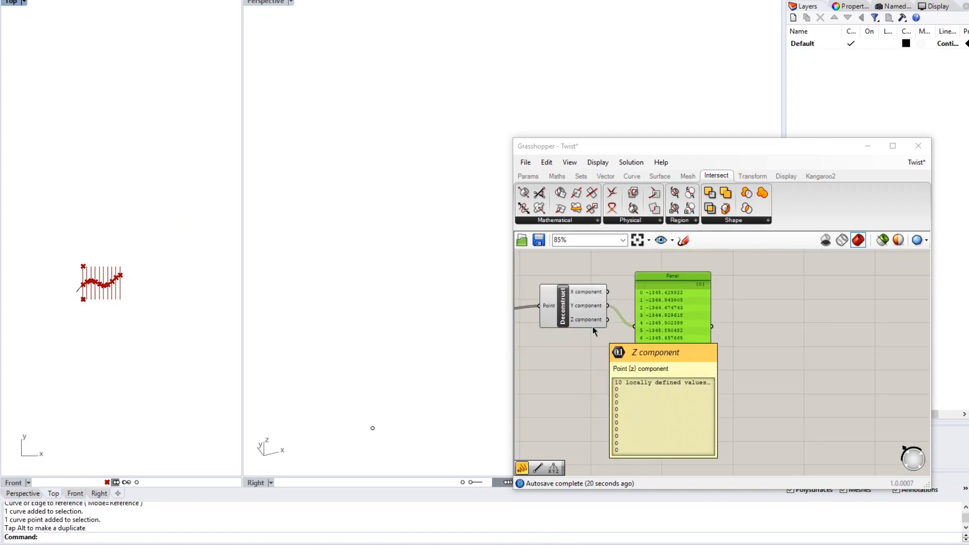
right_drag(562, 389, 810, 371)
scroll(744, 323, up, 5)
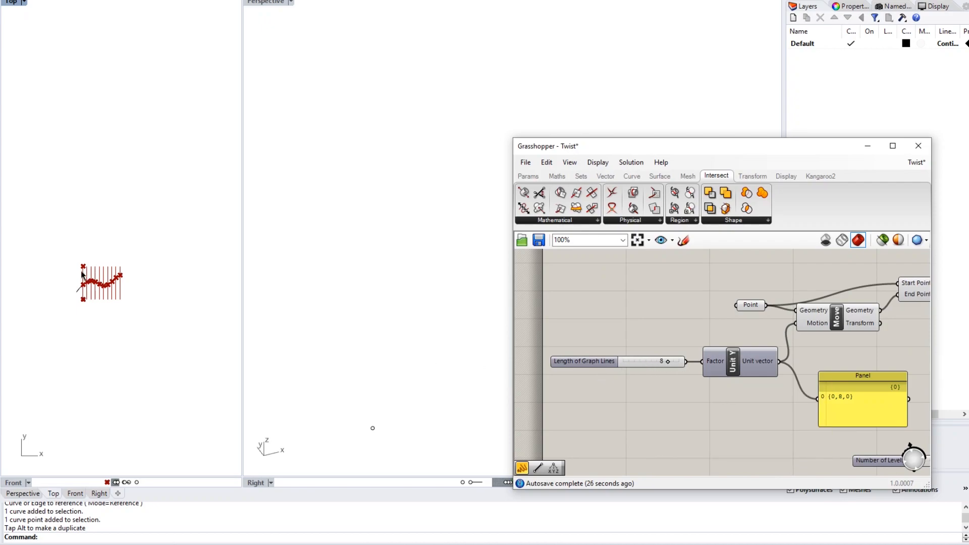
- Change the Length of Graph Lines slider from 8 to 10, so the panel reads {0,10,0}
click(591, 361)
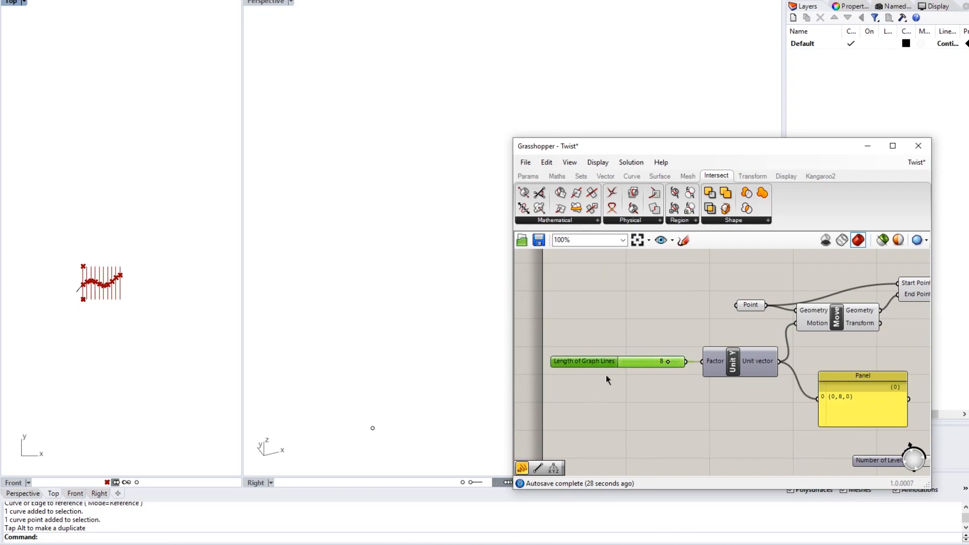
drag(669, 364, 687, 362)
click(667, 387)
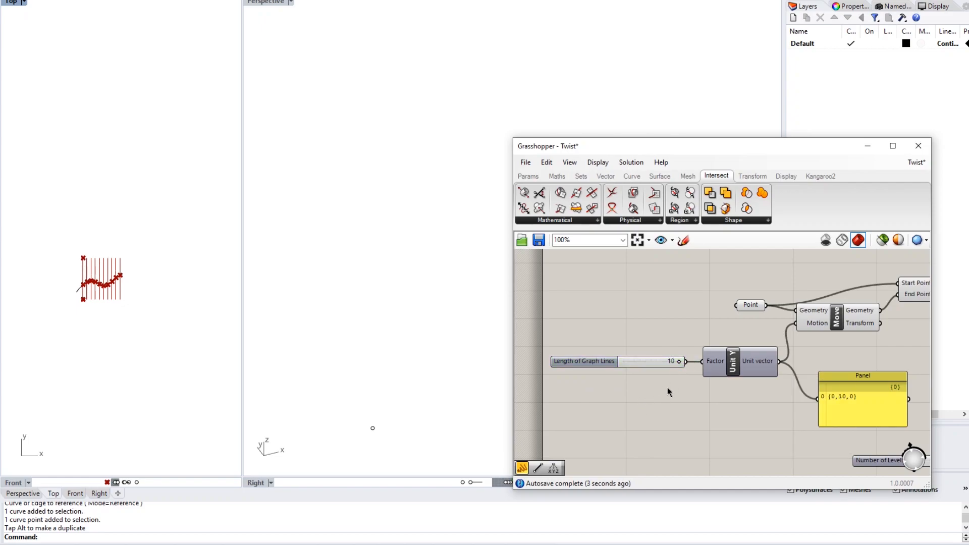
click(640, 365)
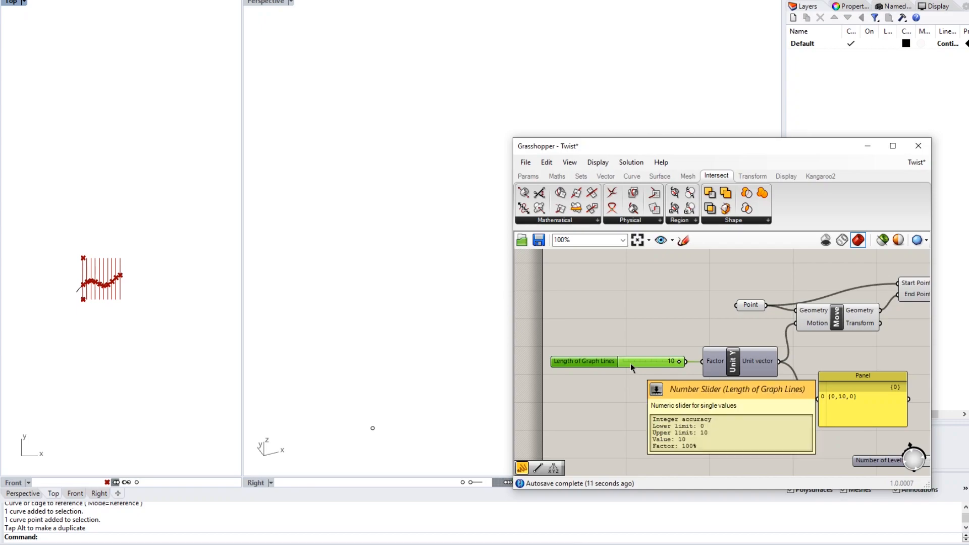
right_click(635, 362)
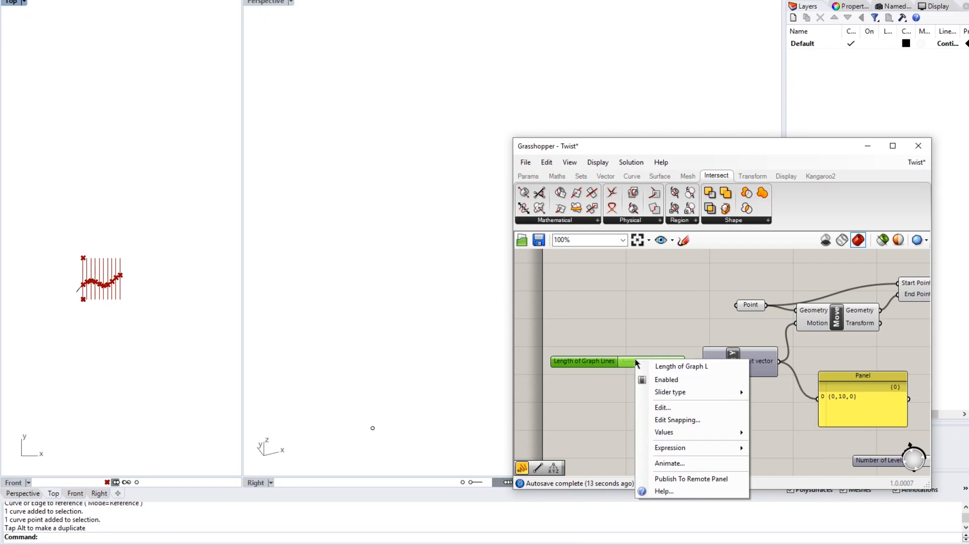
- Raise the Length of Graph Lines slider's maximum to 300 in its settings editor
click(664, 408)
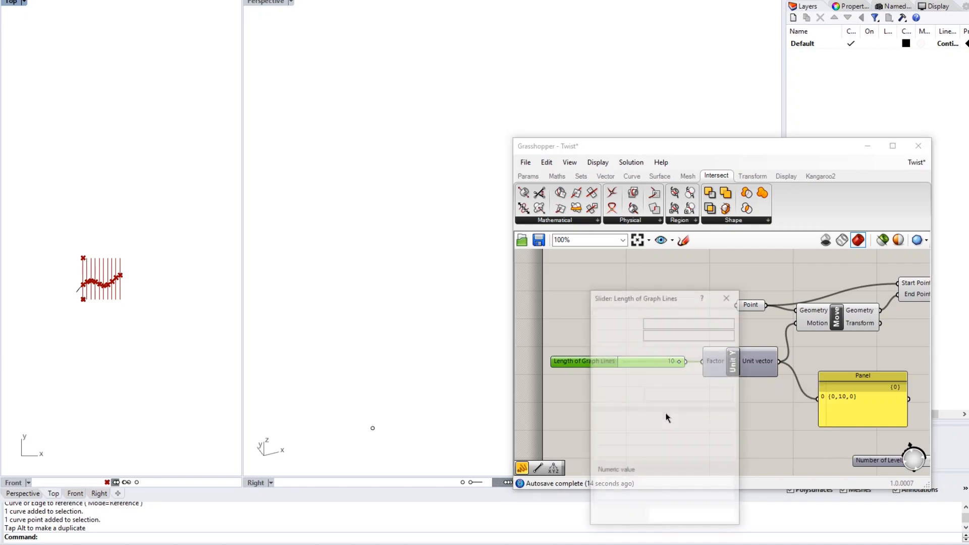
drag(638, 301, 631, 258)
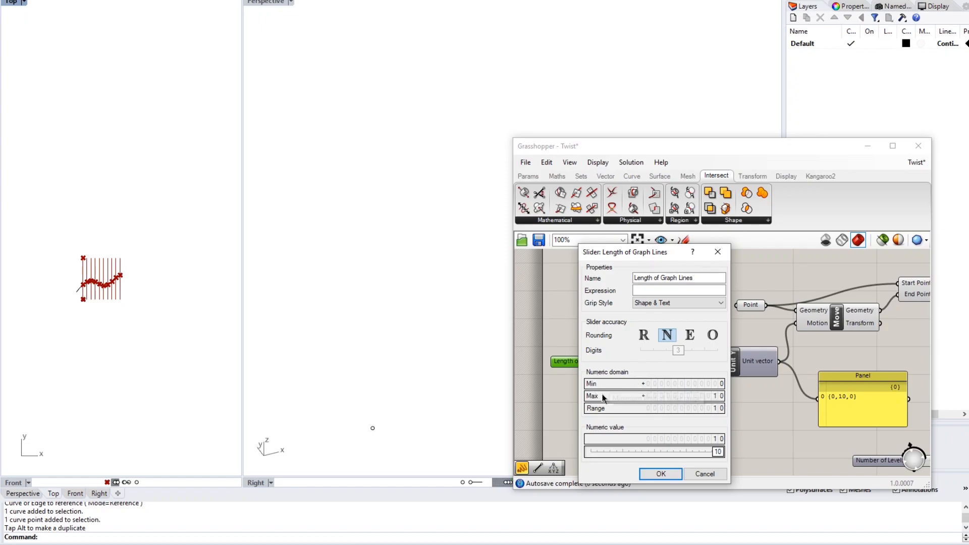
drag(614, 253, 775, 243)
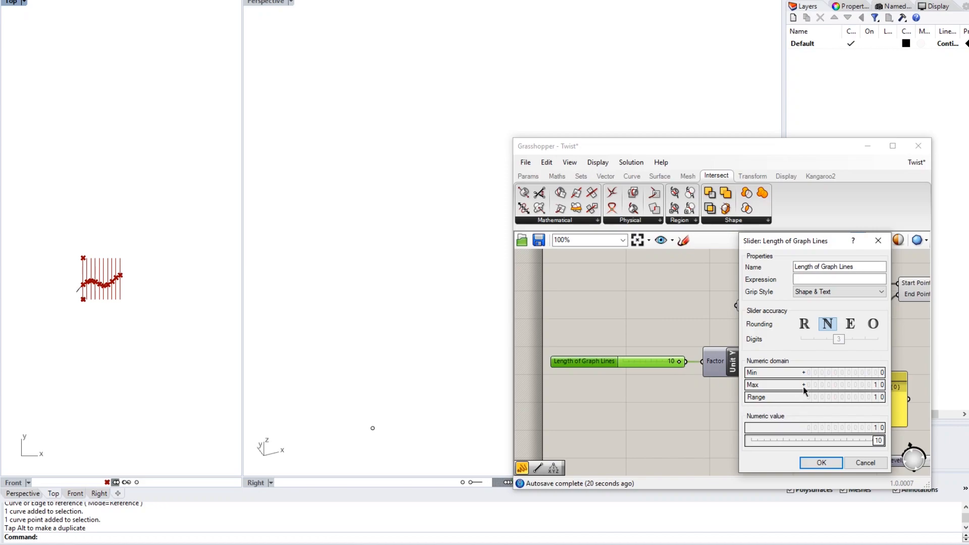
double_click(850, 385)
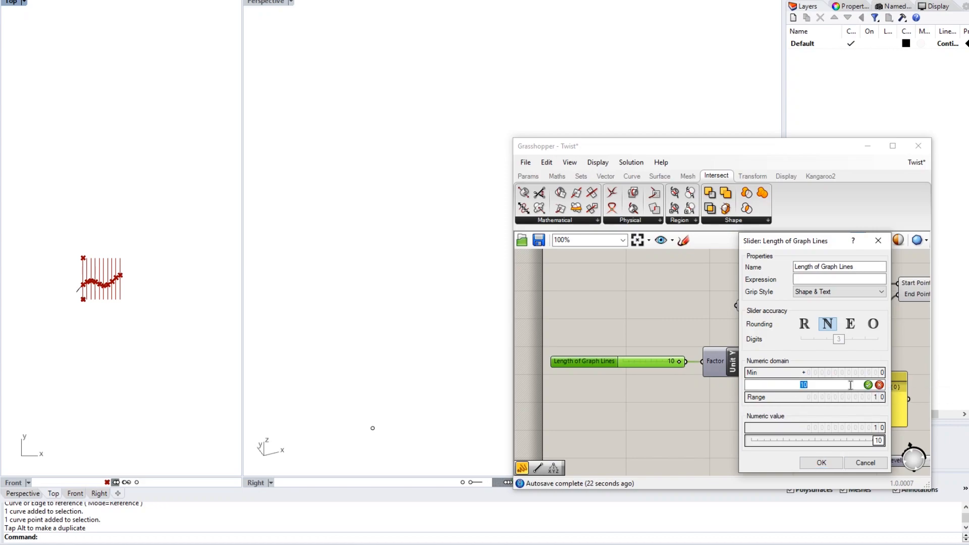
text(100)
key(BackSpace)
key(BackSpace)
key(BackSpace)
text(300)
key(Return)
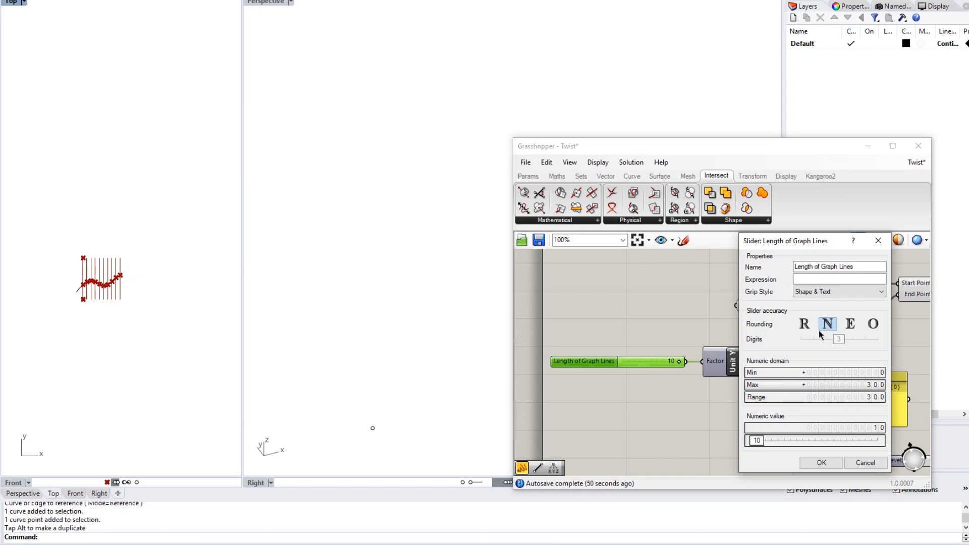
click(813, 464)
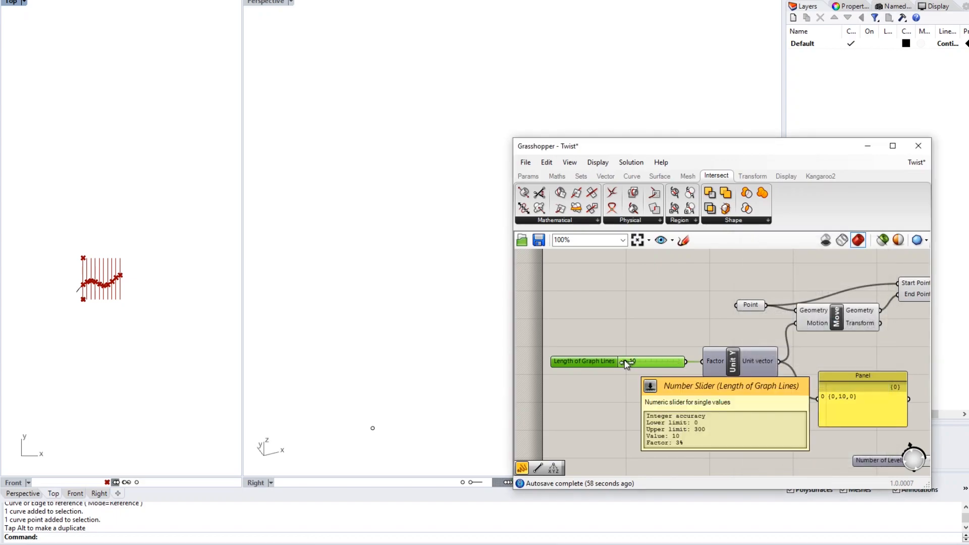
- Set the slider to 100 so the Unit Y panel reads {0,100,0}
mouse_move(627, 362)
mouse_down()
mouse_move(657, 356)
mouse_move(631, 352)
mouse_up()
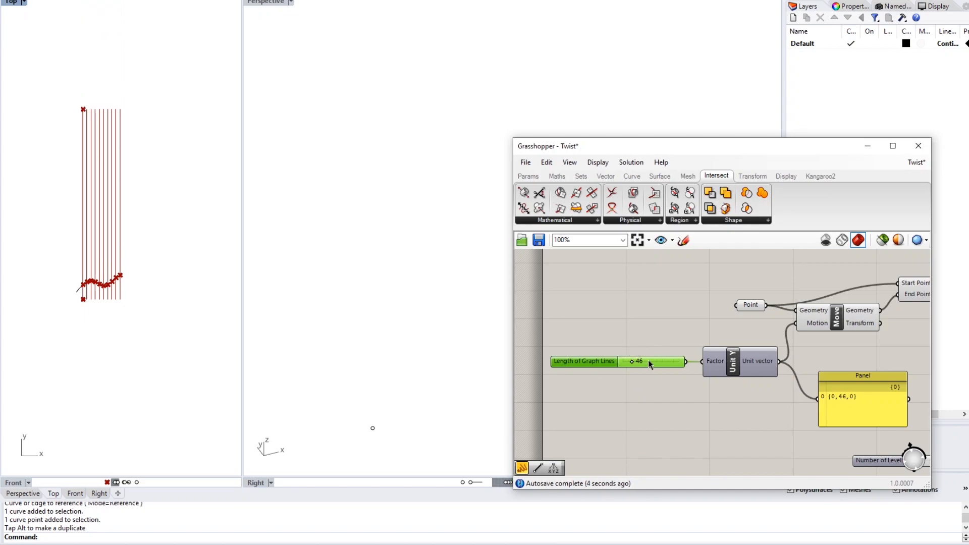
double_click(648, 363)
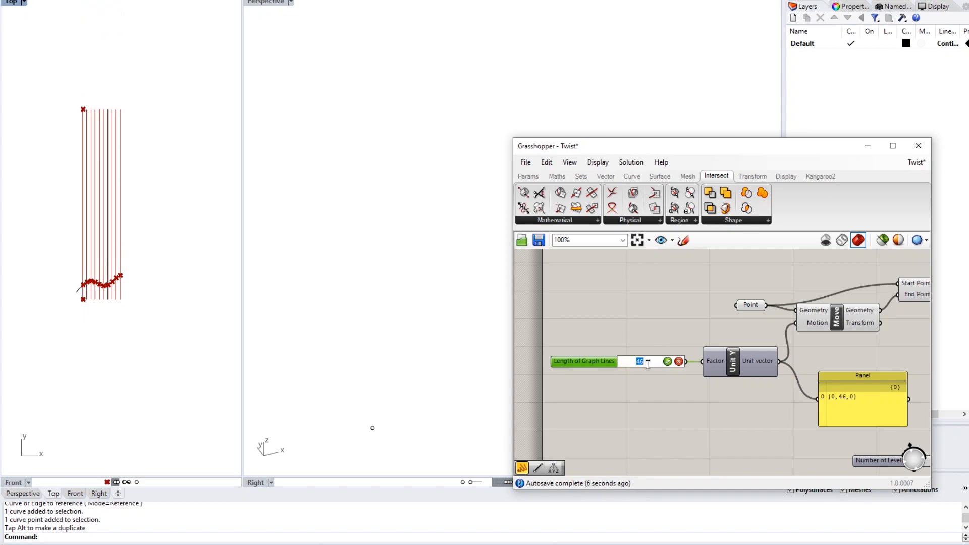
text(100)
key(Return)
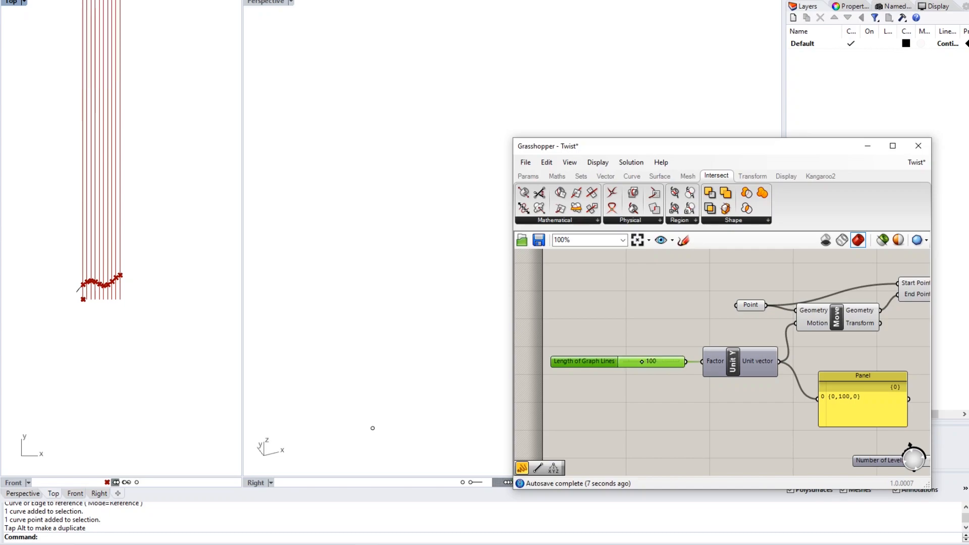
scroll(171, 292, down, 5)
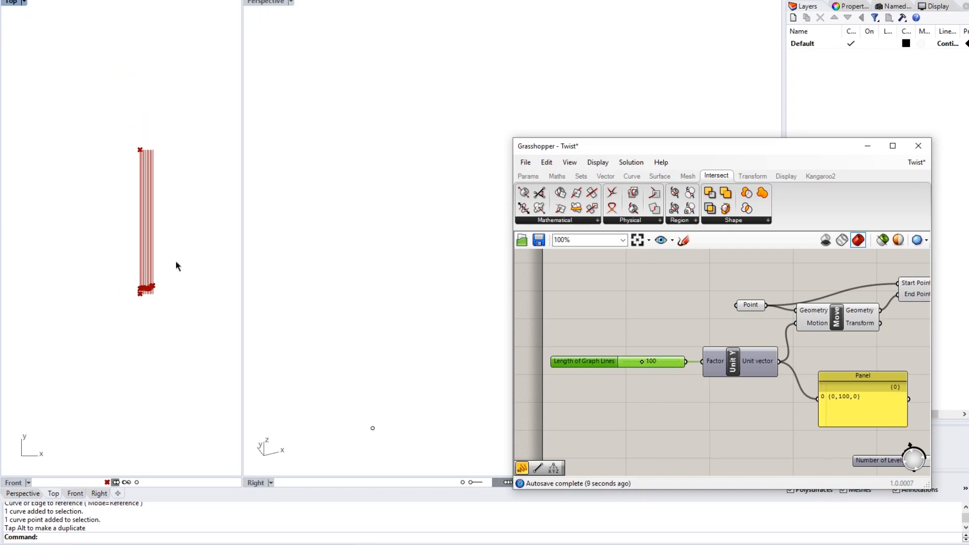
click(582, 286)
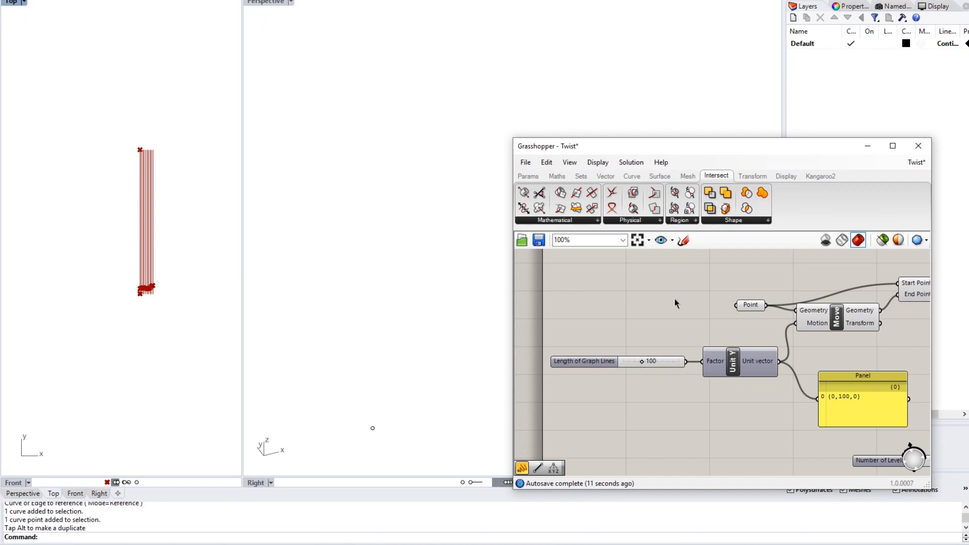
scroll(674, 299, down, 2)
right_drag(891, 334, 631, 292)
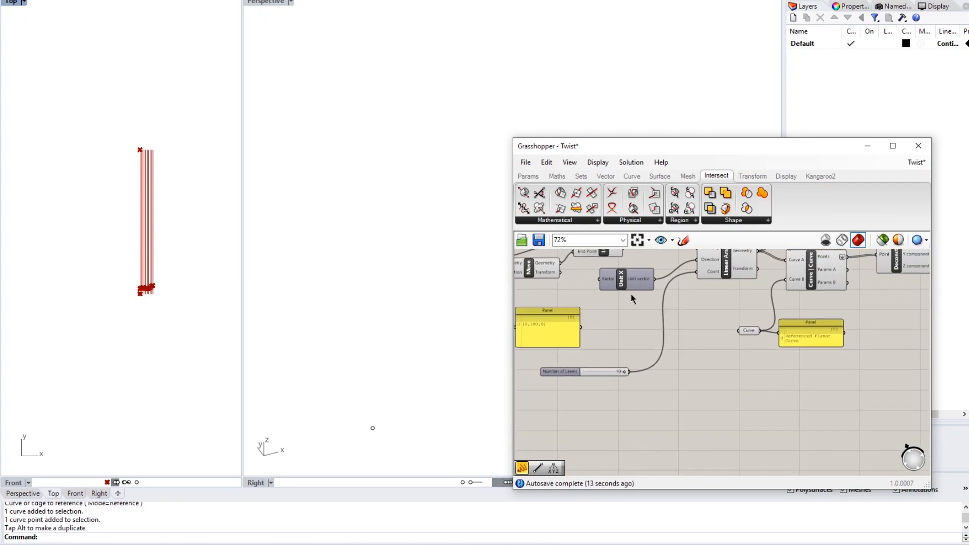
right_drag(685, 316, 736, 334)
scroll(595, 319, up, 2)
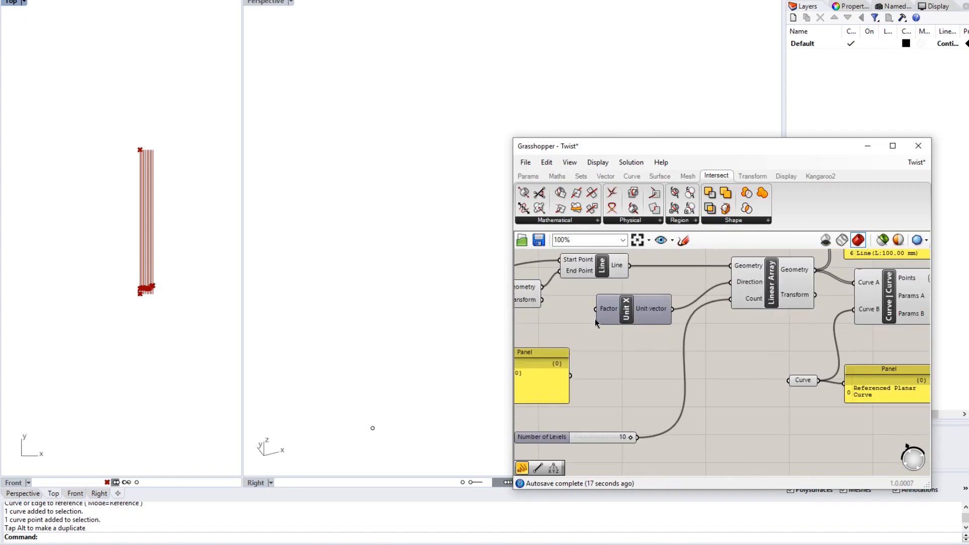
scroll(595, 319, up, 3)
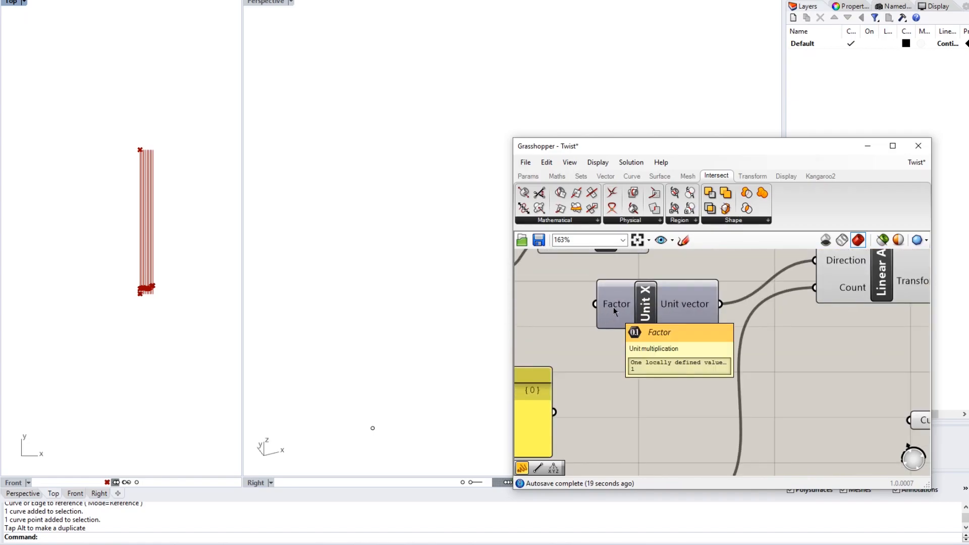
mouse_move(685, 296)
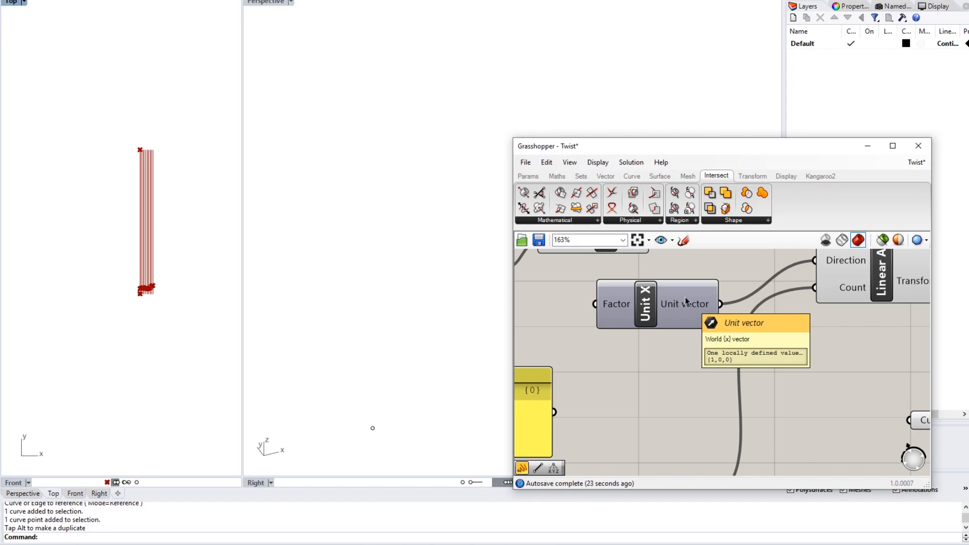
- Create a Number Slider set to 10 and wire it into Unit X's Factor
double_click(645, 353)
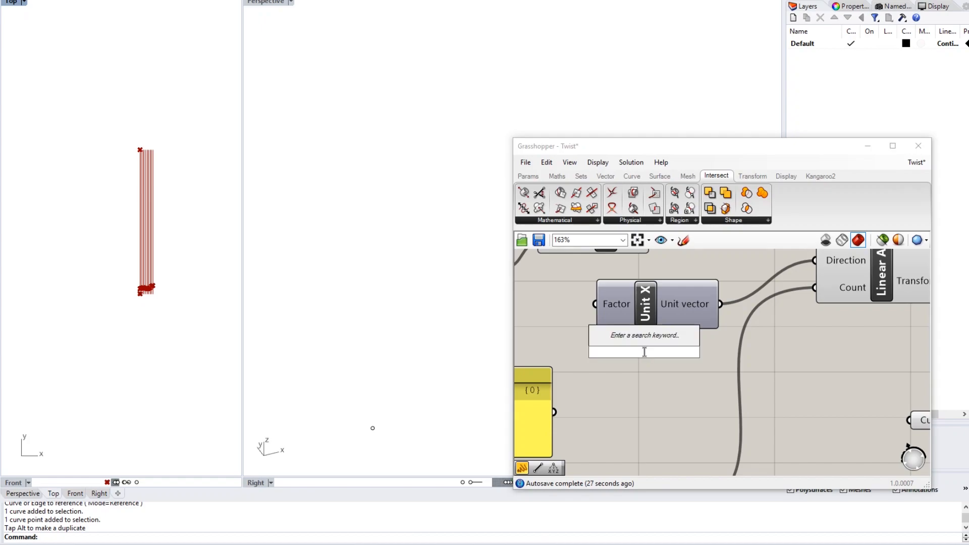
text(10)
key(Return)
right_drag(803, 369, 967, 393)
drag(783, 374, 624, 360)
drag(754, 358, 770, 332)
- Frame the widely spaced graph lines in Rhino's Top view and select the small curve below them
scroll(124, 318, down, 5)
scroll(96, 288, up, 8)
right_drag(169, 300, 136, 273)
scroll(150, 260, down, 4)
scroll(124, 250, up, 2)
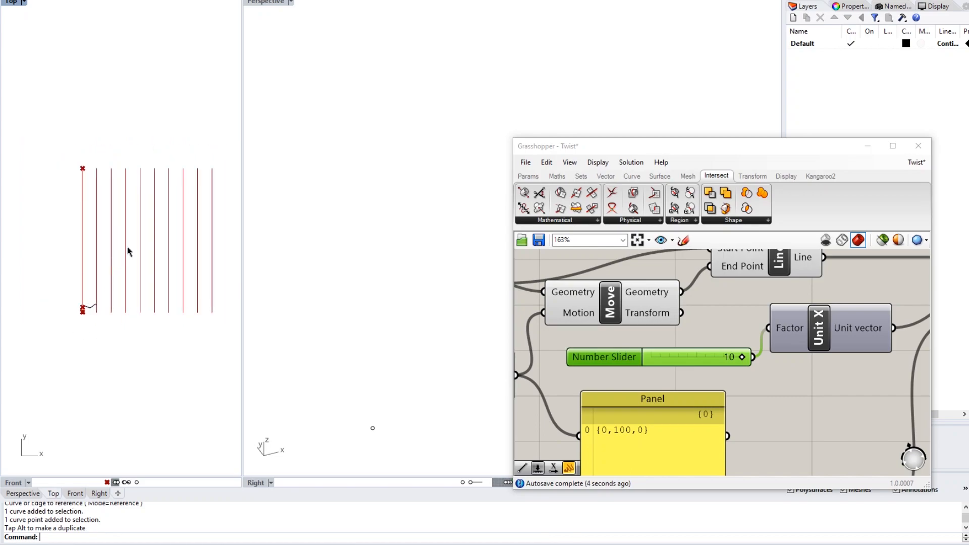
right_drag(185, 247, 156, 260)
click(63, 320)
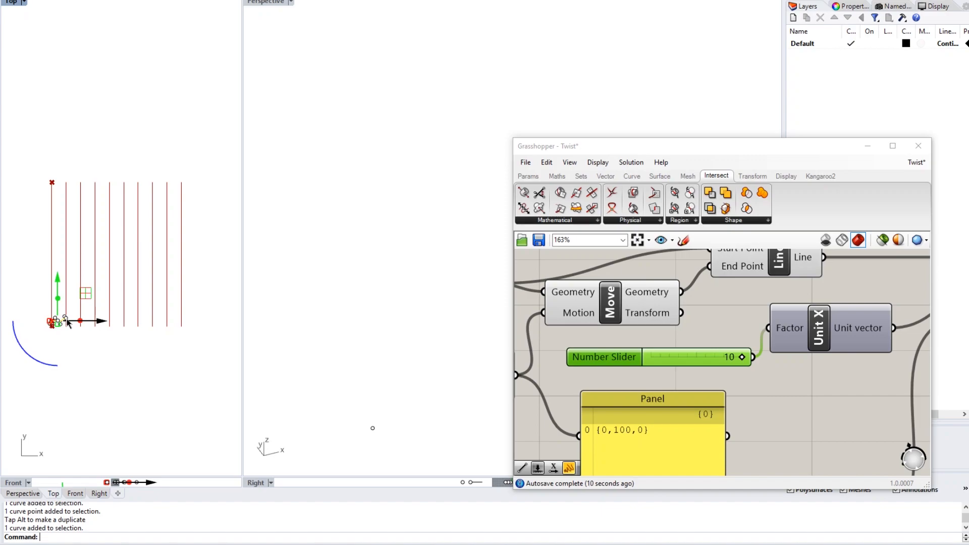
- Scale the wavy curve by 10 from its end point so it crosses every vertical line
text(Scale)
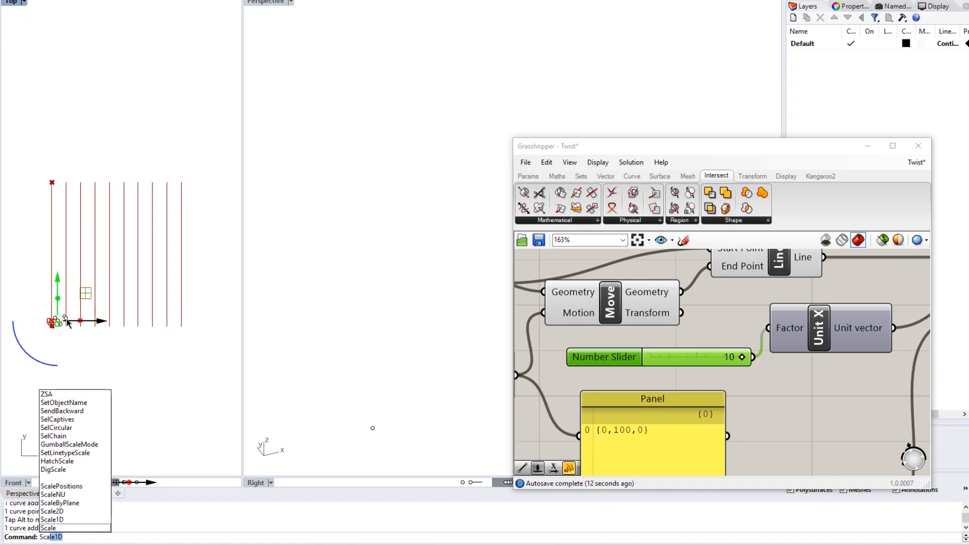
key(Return)
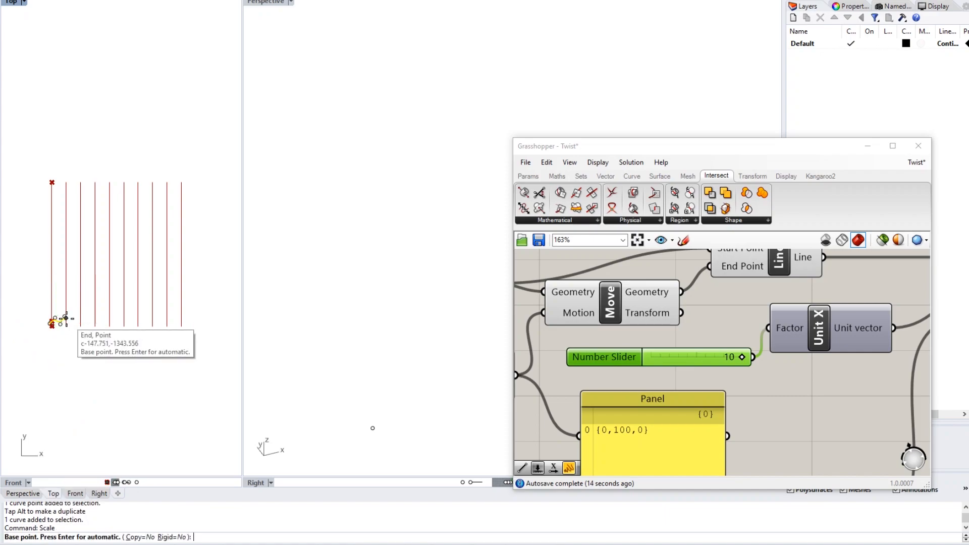
scroll(47, 327, up, 3)
scroll(47, 327, up, 1)
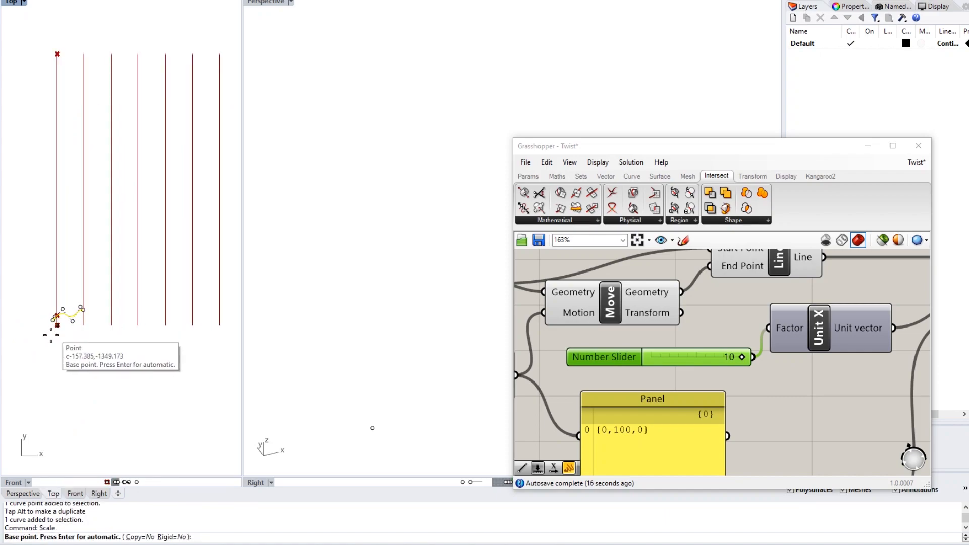
click(55, 319)
scroll(57, 323, down, 2)
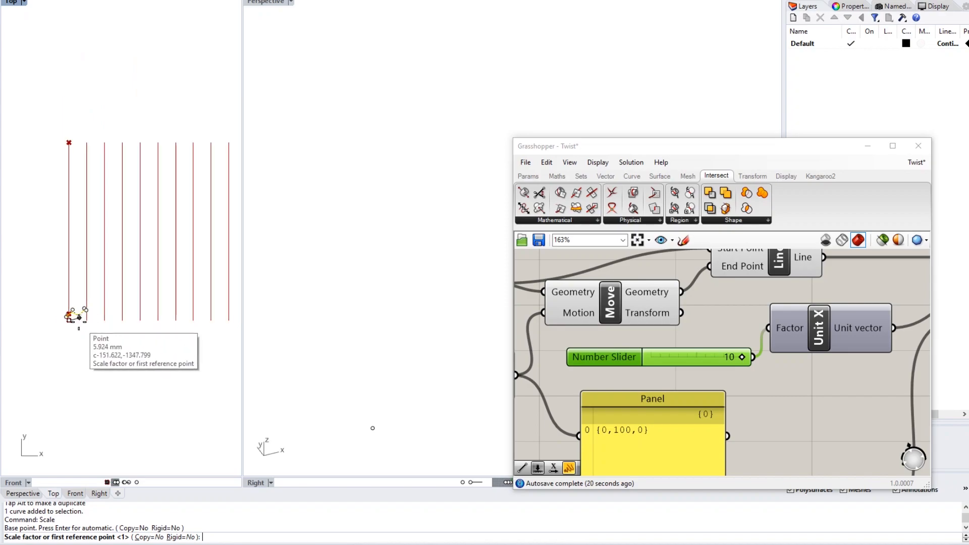
text(10)
key(Return)
scroll(69, 336, down, 2)
click(67, 332)
scroll(79, 292, up, 4)
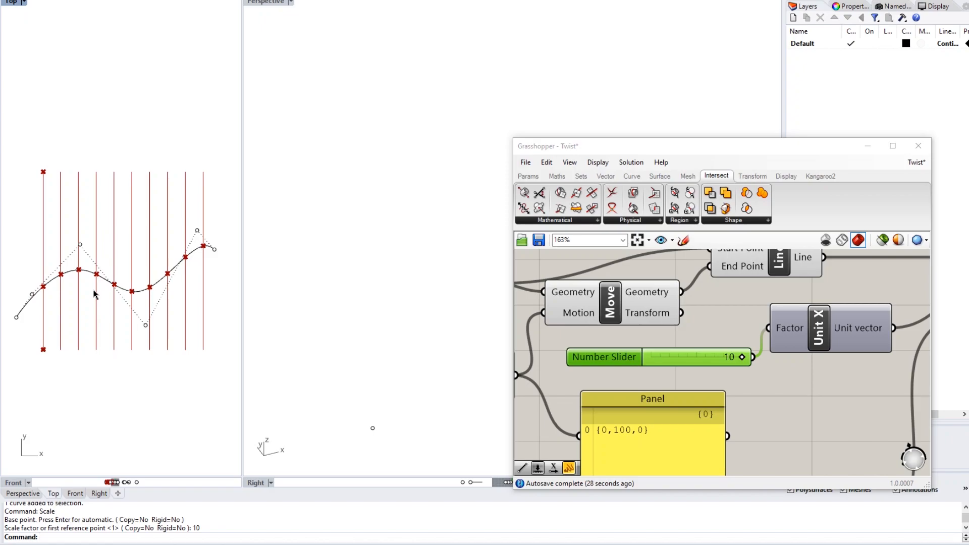
- Pan the canvas to check the Y-value panel, now about -1290.85 to -1316.35
scroll(646, 302, down, 5)
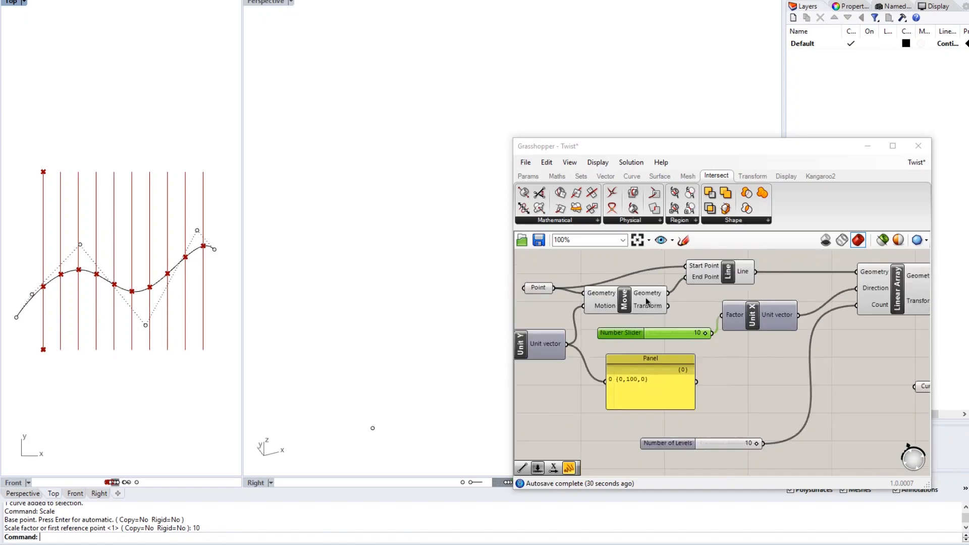
scroll(645, 298, down, 1)
right_drag(786, 295, 665, 302)
right_drag(821, 301, 674, 306)
scroll(727, 310, up, 6)
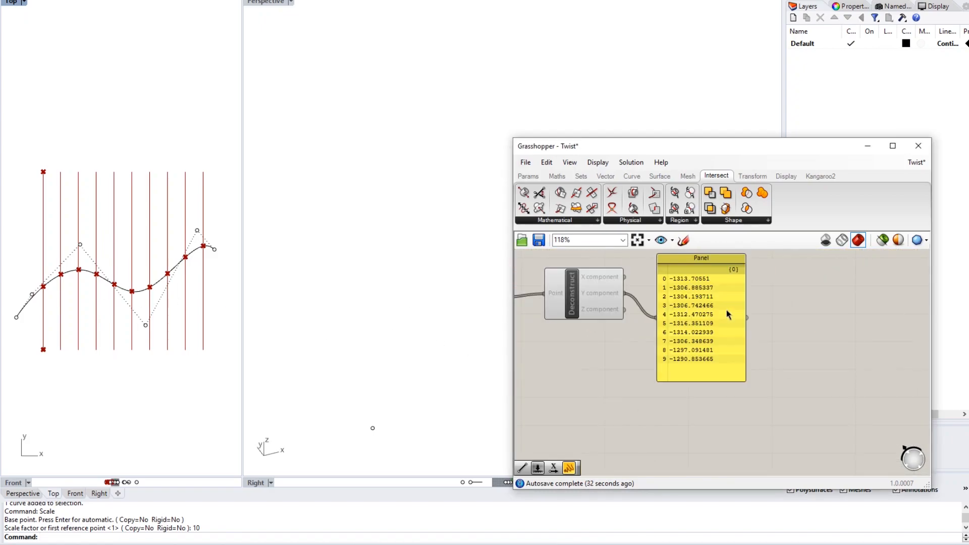
scroll(707, 310, down, 1)
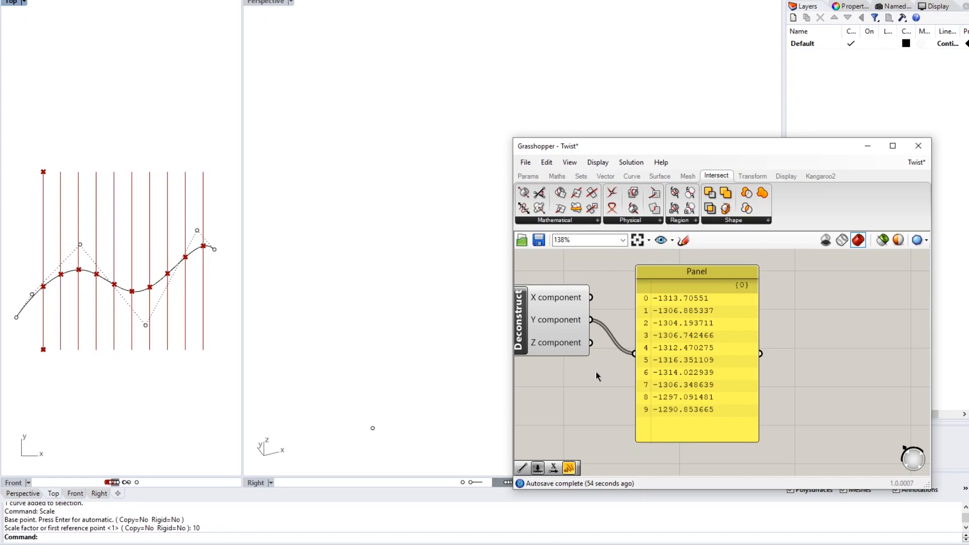
scroll(599, 376, down, 3)
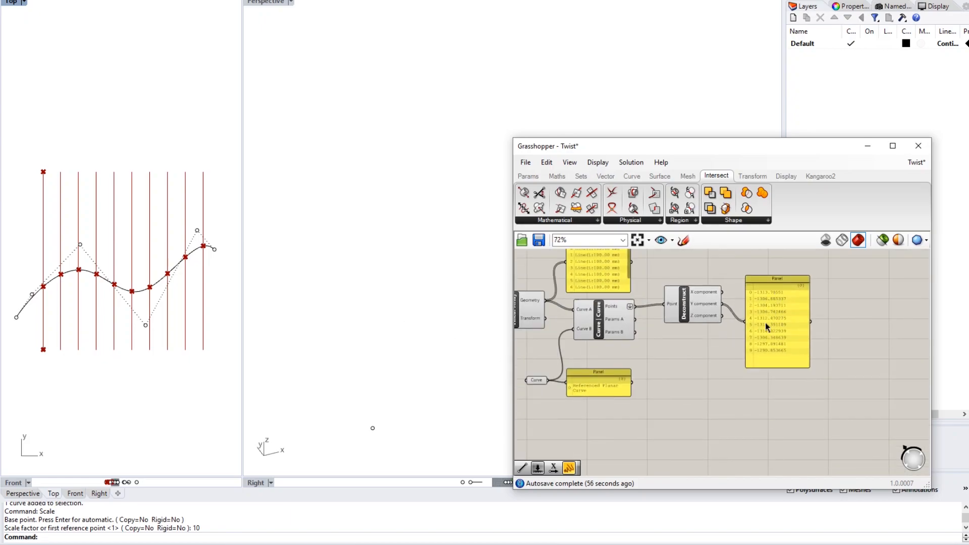
scroll(765, 341, up, 3)
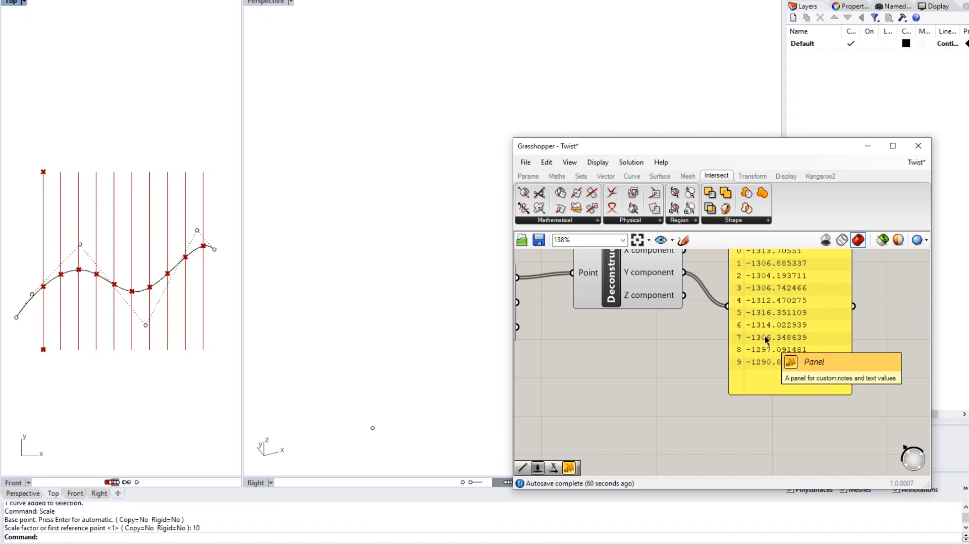
right_drag(770, 318, 760, 337)
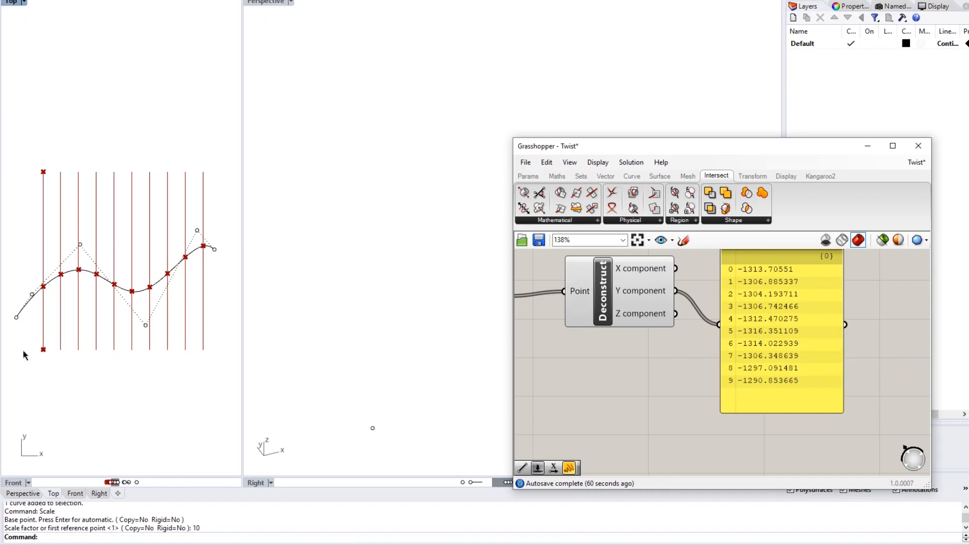
- Window-select the bottom base point in Rhino and pan back to the Point parameter
drag(36, 337, 60, 377)
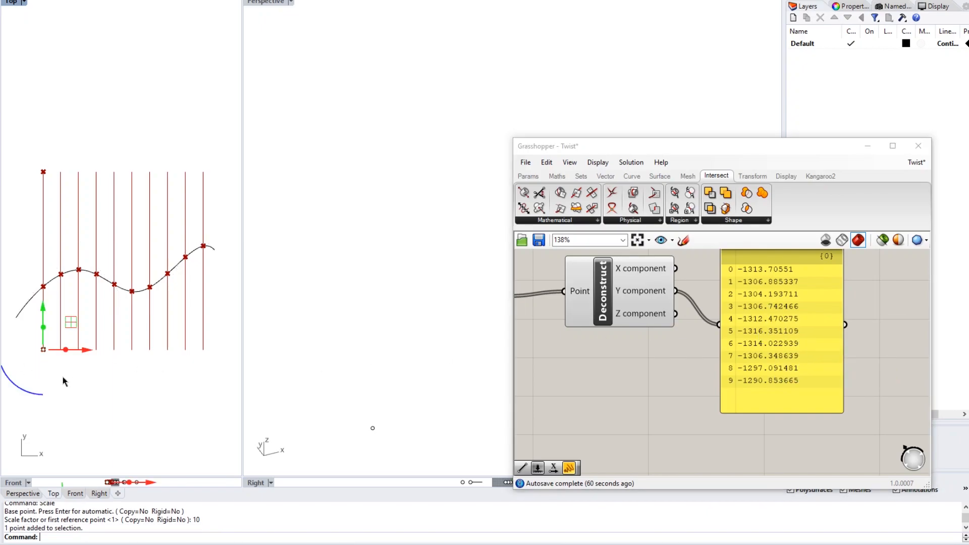
click(651, 410)
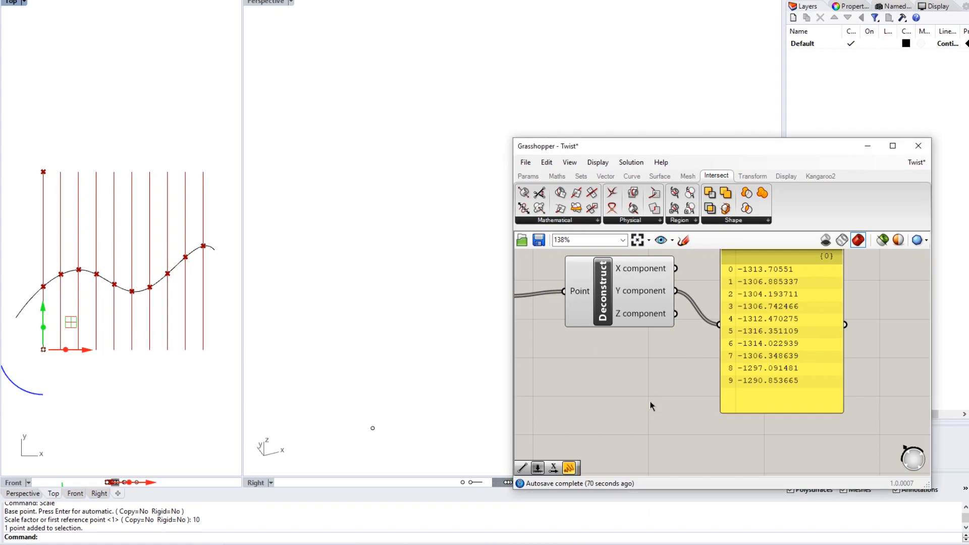
scroll(650, 401, down, 2)
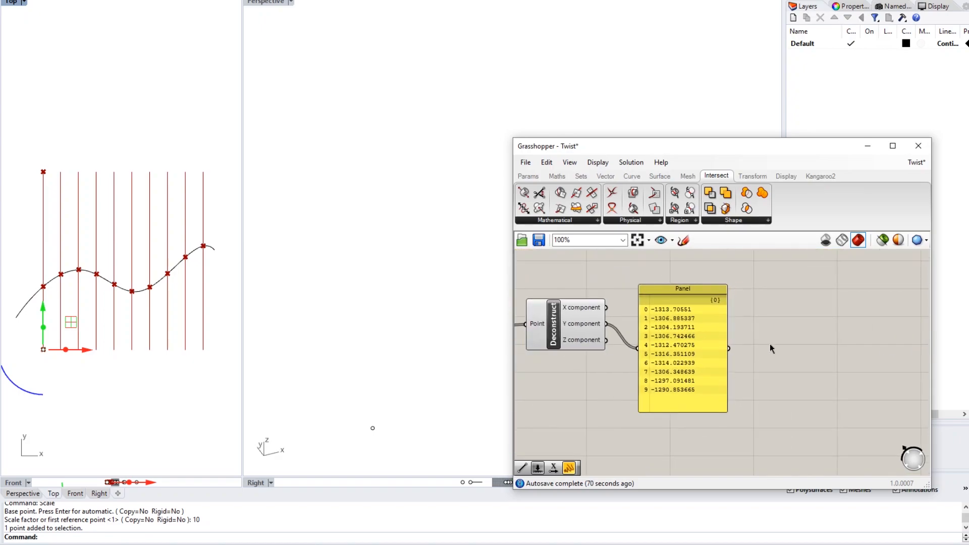
right_drag(695, 367, 904, 382)
scroll(742, 402, down, 2)
right_drag(631, 361, 750, 331)
scroll(626, 336, up, 4)
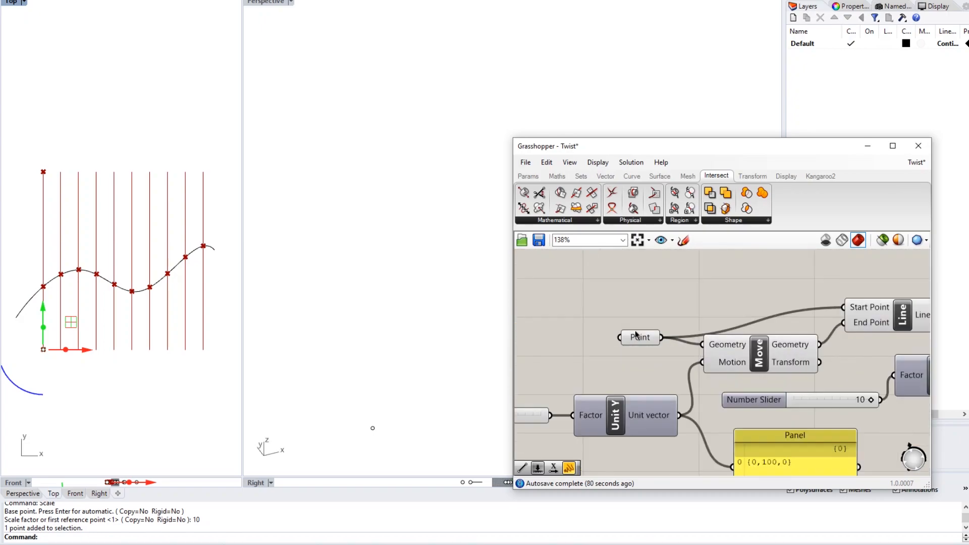
- Add a Deconstruct component above the Point parameter and wire the base Point into it
double_click(694, 283)
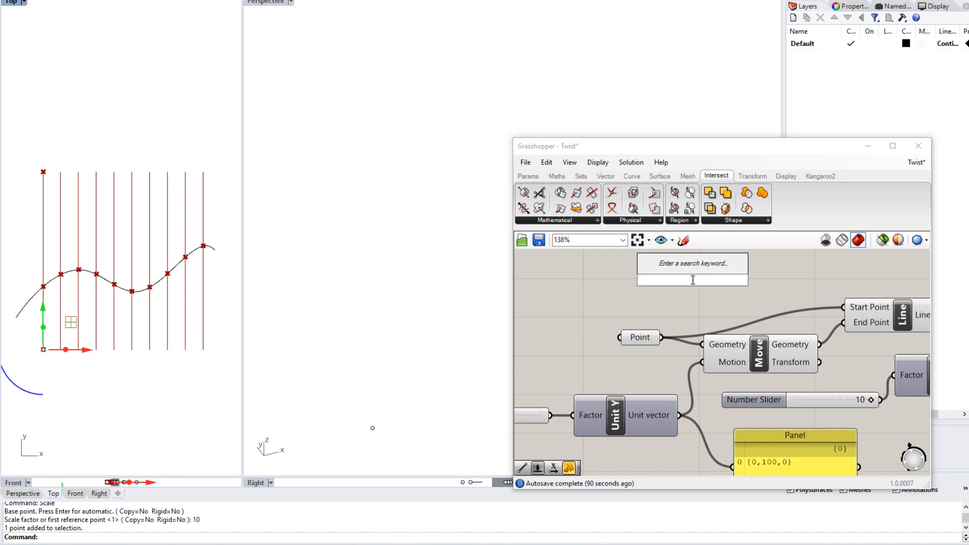
text(dec)
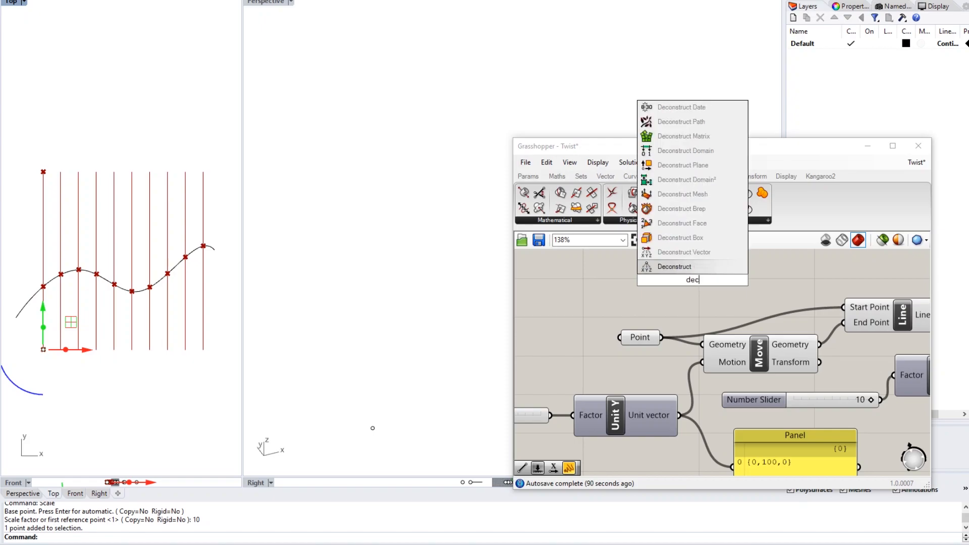
key(Return)
scroll(693, 285, down, 2)
right_drag(667, 285, 603, 310)
drag(612, 303, 653, 279)
click(625, 318)
drag(606, 348, 640, 283)
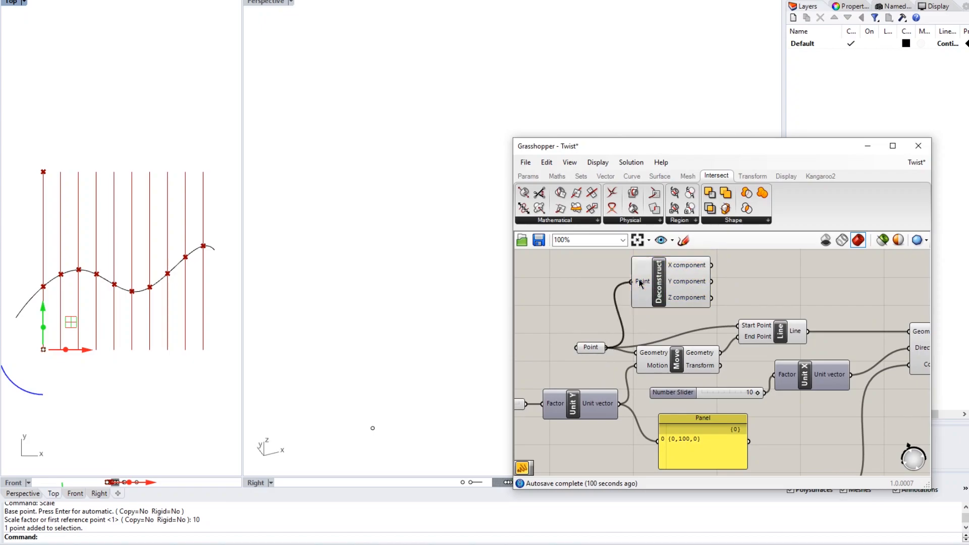
- Attach a Panel to Deconstruct's output, showing the base value -1349.172635
right_drag(709, 275, 581, 301)
scroll(619, 299, down, 2)
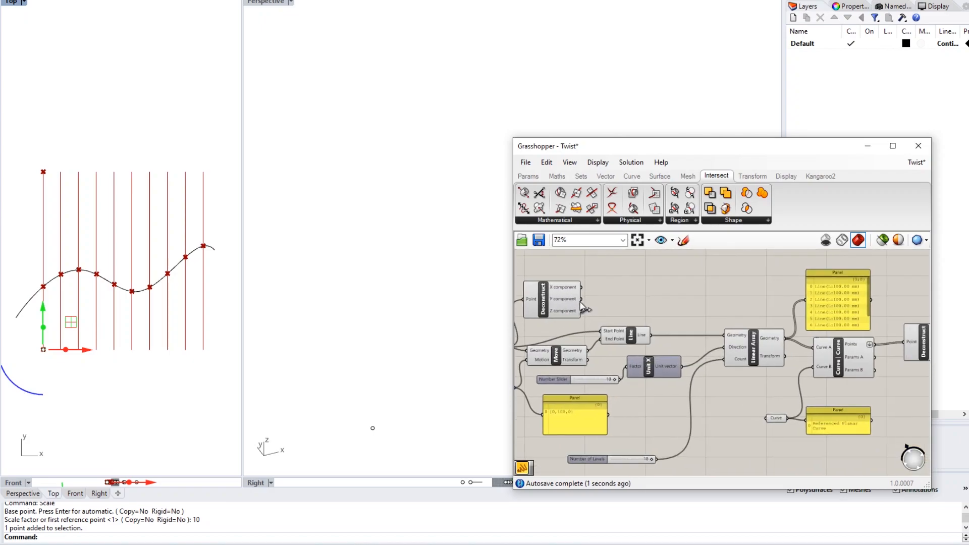
double_click(625, 291)
text(panel)
key(Return)
scroll(625, 291, up, 2)
scroll(625, 291, up, 1)
mouse_move(554, 287)
mouse_down()
mouse_move(565, 298)
mouse_move(570, 287)
mouse_up()
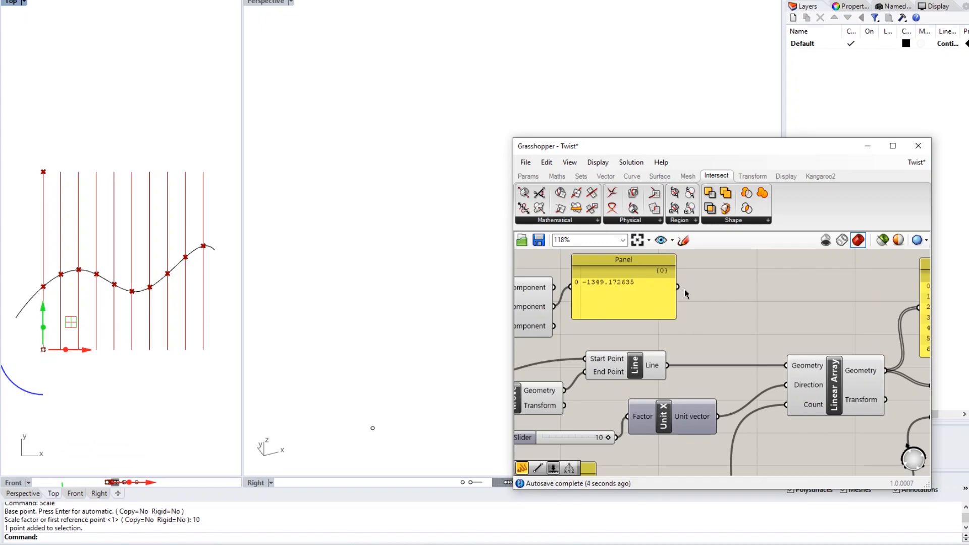
scroll(685, 292, down, 2)
right_drag(624, 295, 575, 294)
scroll(577, 296, down, 4)
- Move the -1349.172635 panel above the panel of ten intersection Y values
click(580, 296)
drag(580, 297, 806, 281)
click(834, 298)
right_drag(835, 298, 765, 298)
scroll(764, 299, up, 4)
scroll(674, 336, up, 1)
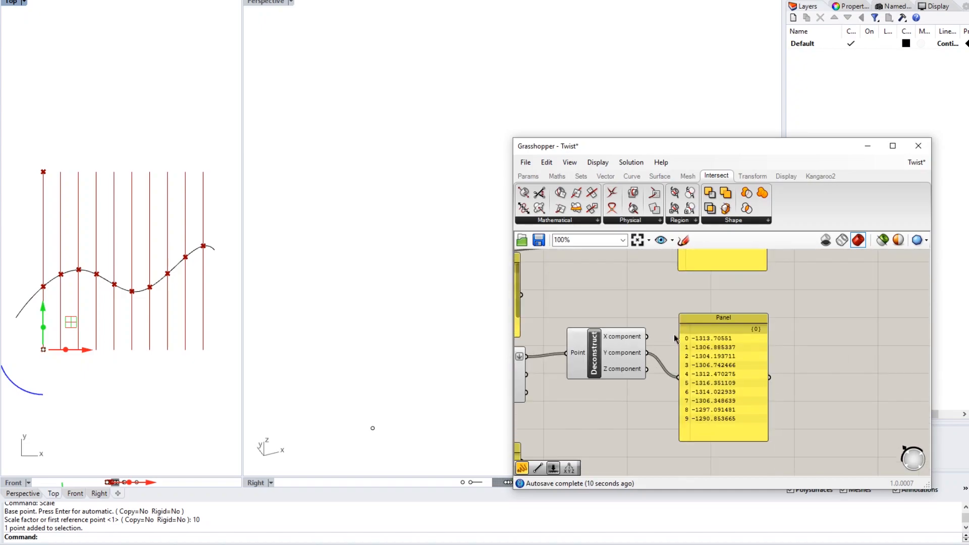
right_drag(675, 317, 617, 355)
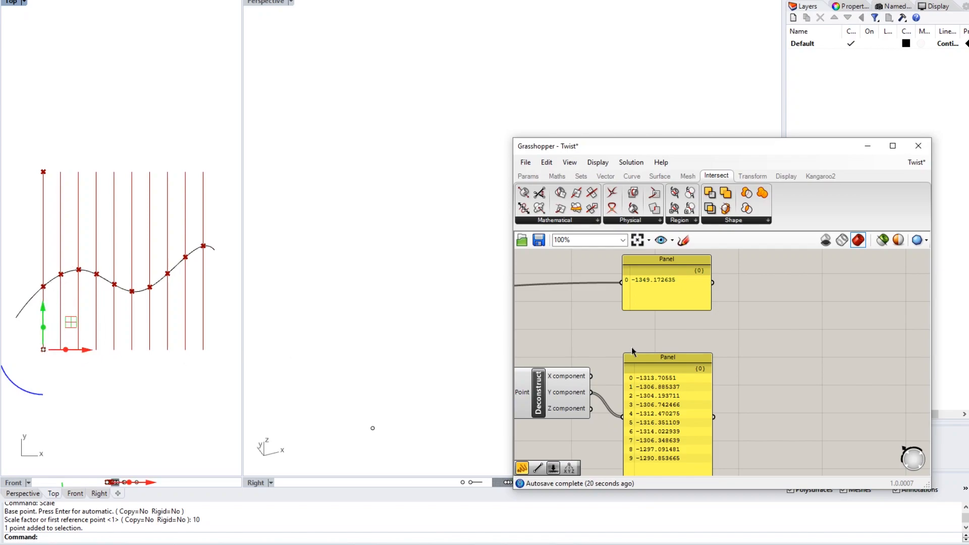
right_drag(716, 325, 745, 318)
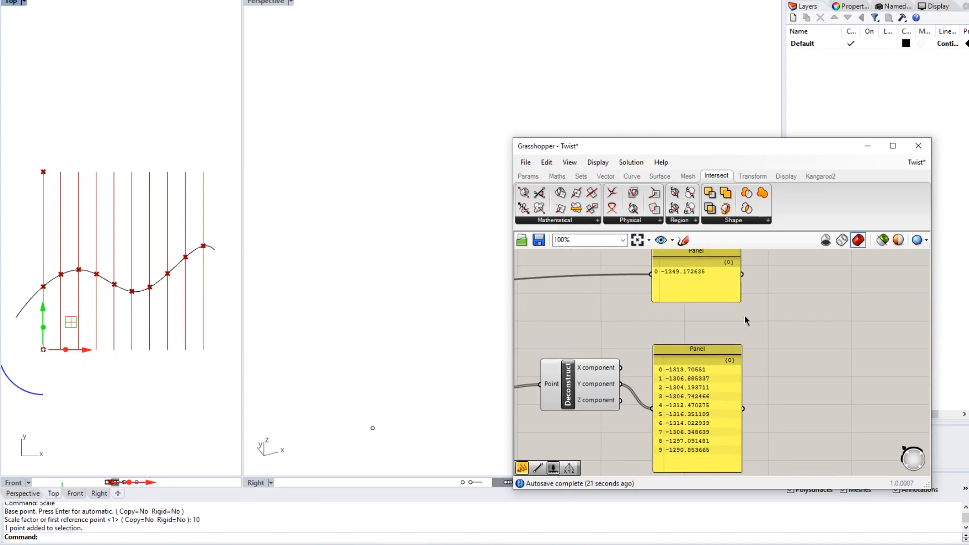
- Place a Subtraction component to the right of the two value panels
double_click(775, 324)
text(sub)
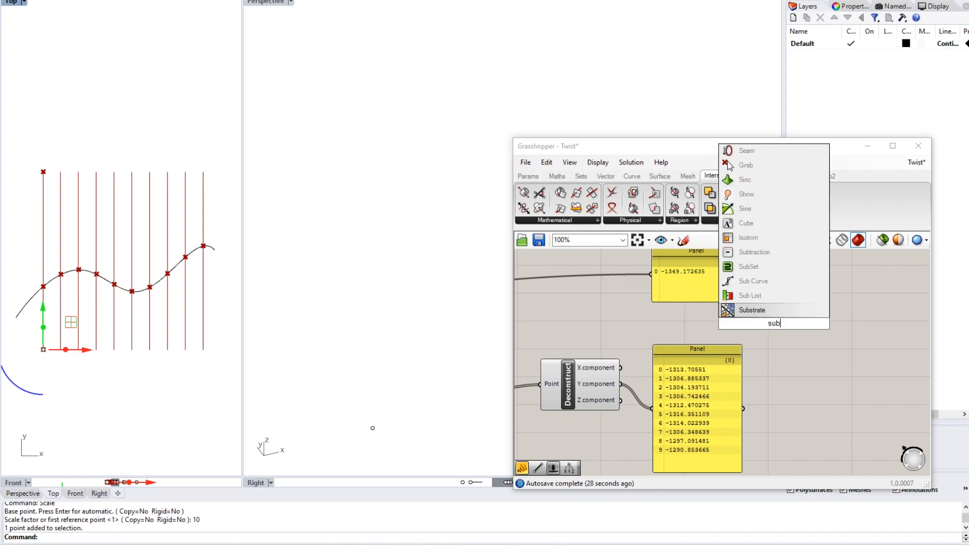
text(tr)
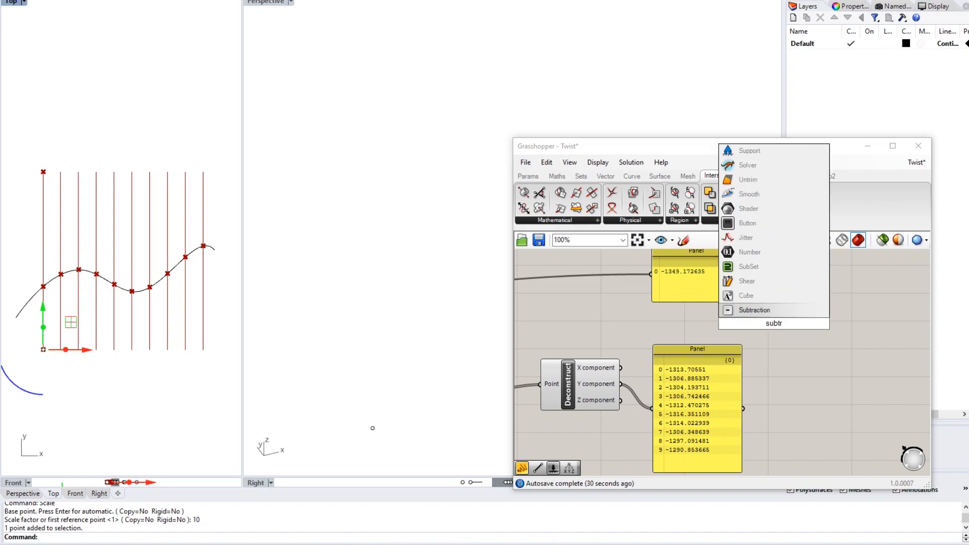
key(Escape)
double_click(775, 325)
key(Return)
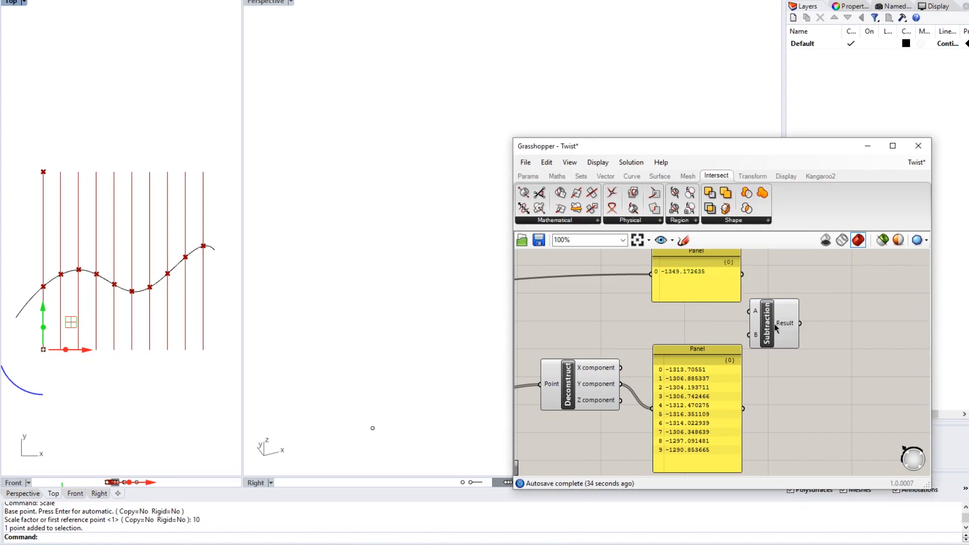
right_drag(774, 323, 725, 340)
drag(725, 340, 740, 341)
click(753, 306)
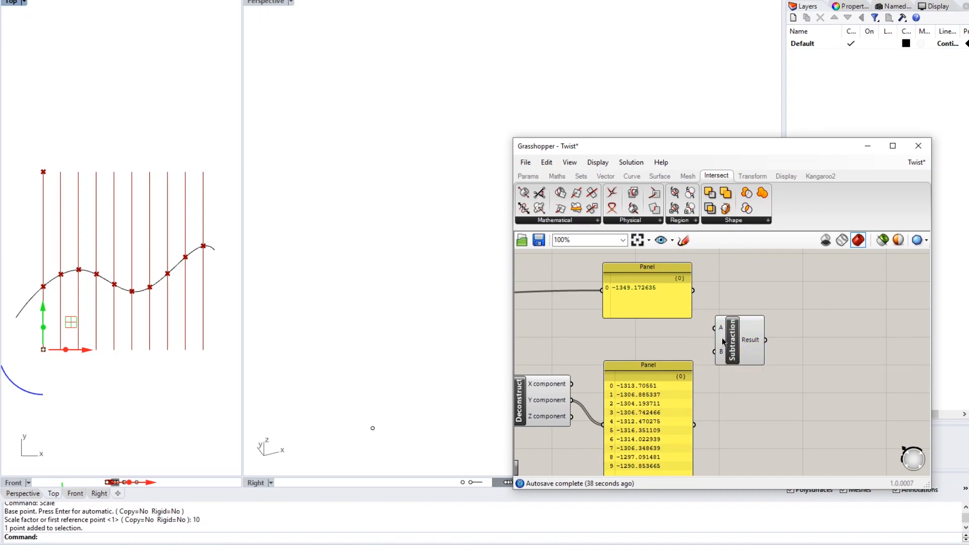
- Wire the intersection Y values into Subtraction's A and the base value into B
mouse_move(721, 355)
right_drag(703, 335, 696, 308)
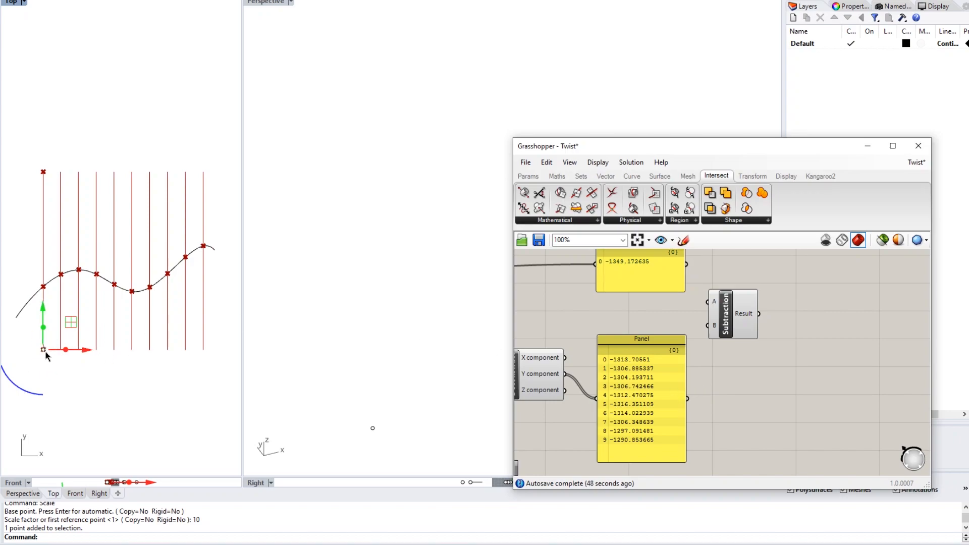
right_drag(776, 366, 770, 367)
drag(681, 399, 738, 314)
drag(680, 264, 723, 326)
click(738, 274)
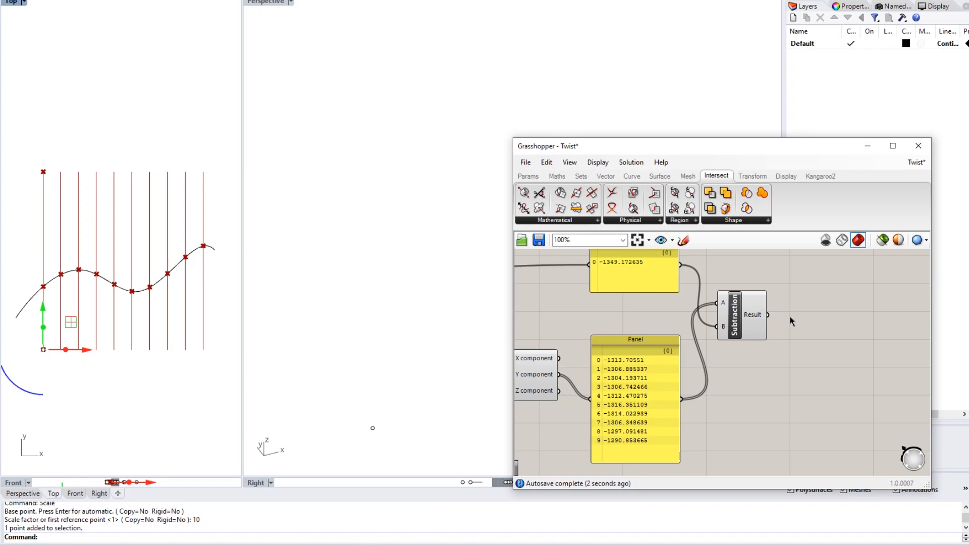
- Add a Panel on Subtraction's Result listing ten values from 35.467125 to 58.31897
mouse_move(758, 312)
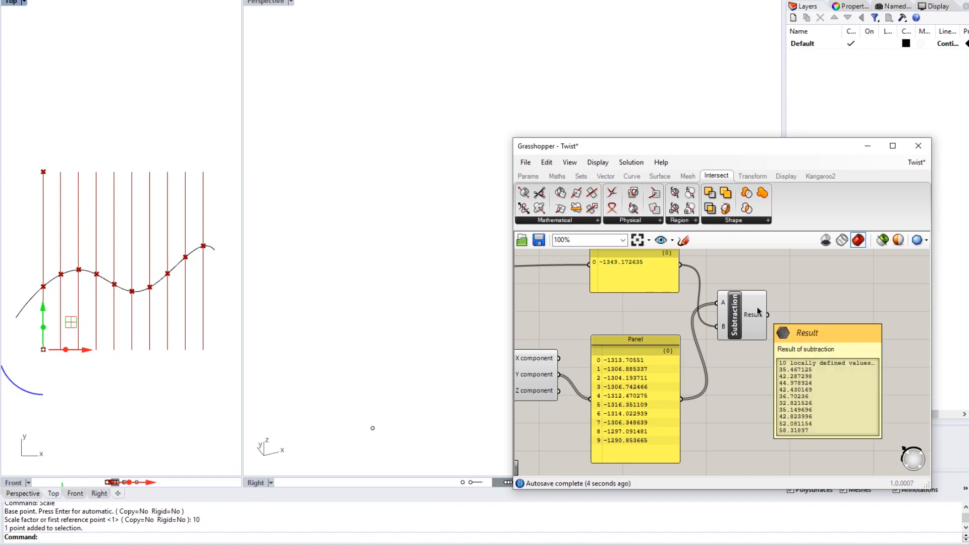
double_click(816, 304)
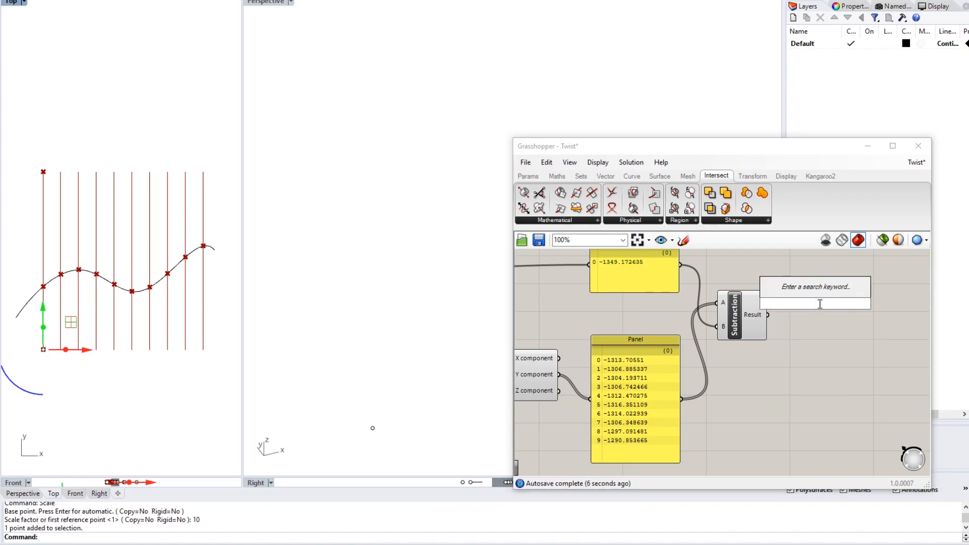
text(panel)
key(Return)
drag(820, 304, 857, 313)
drag(768, 315, 839, 392)
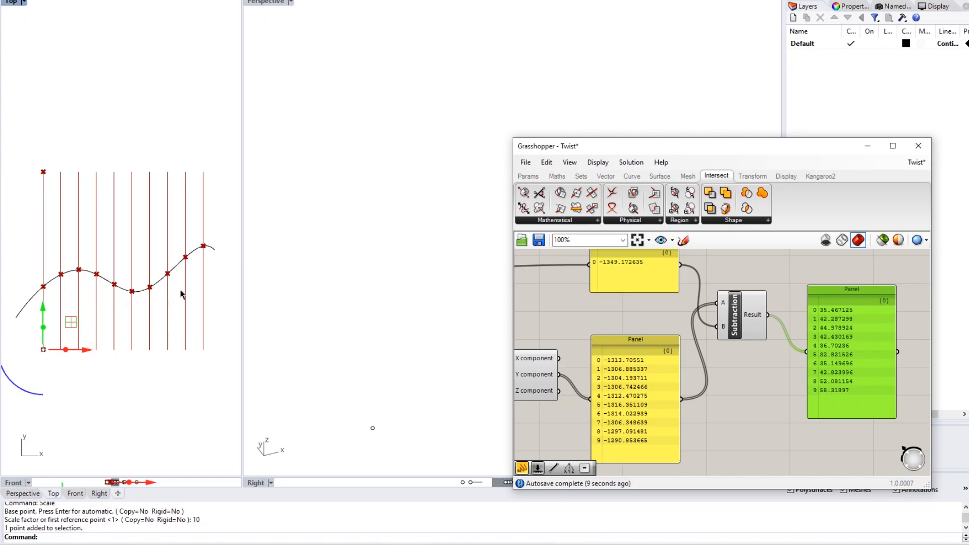
click(755, 375)
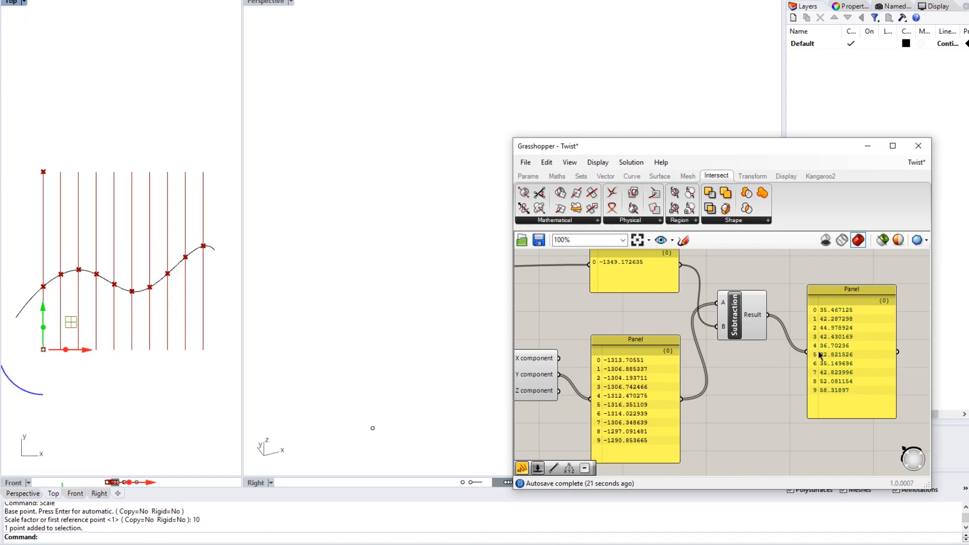
- View the finished component chain and clear the base point selection in Rhino
scroll(818, 355, down, 4)
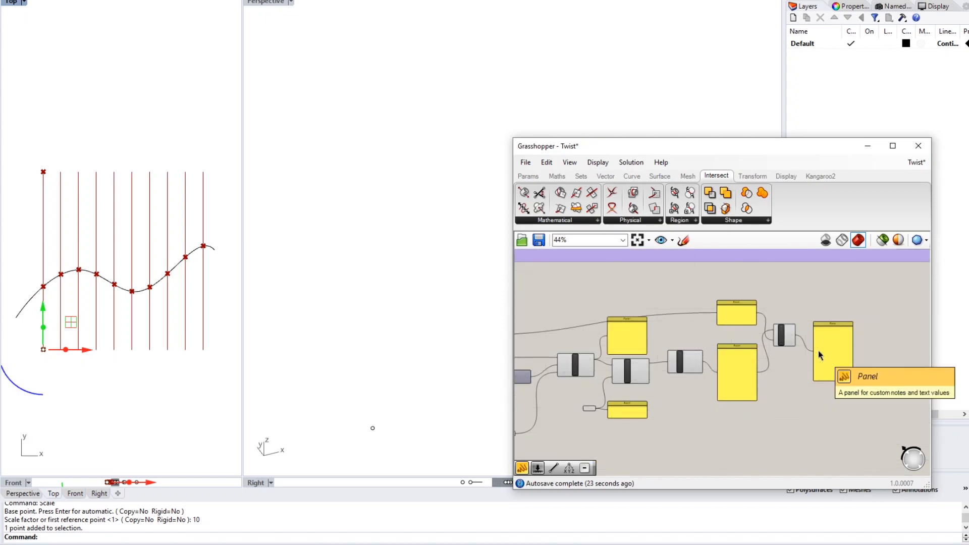
right_drag(818, 350, 711, 358)
scroll(711, 359, up, 2)
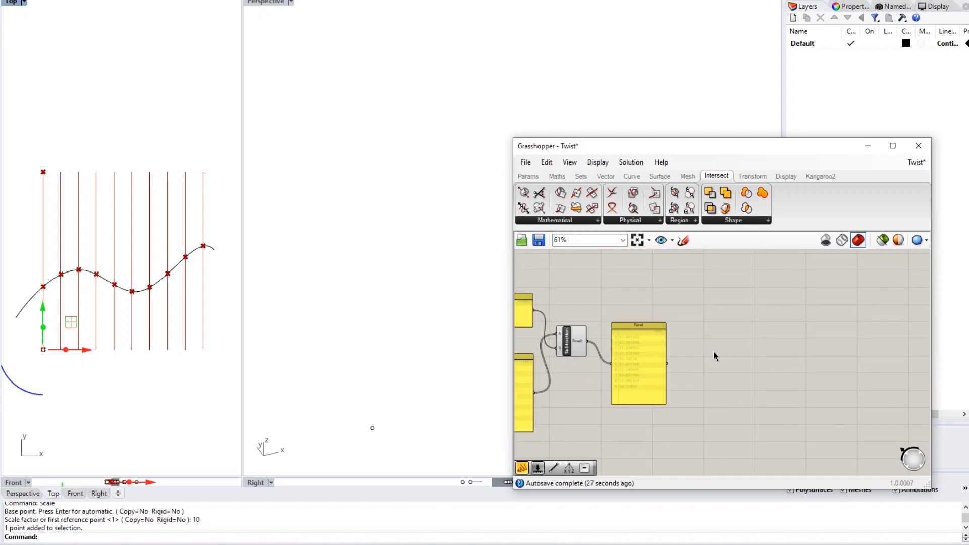
click(305, 209)
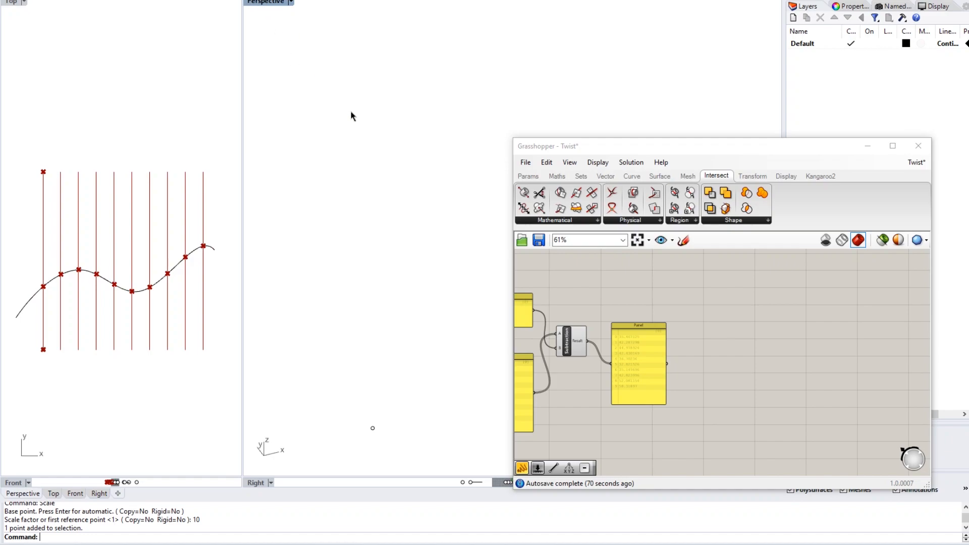
- Frame the curve in the Rhino perspective view and select the lone point
scroll(371, 196, down, 9)
shift+right_drag(314, 225, 434, 161)
scroll(404, 177, down, 2)
scroll(413, 175, up, 2)
shift+right_drag(369, 193, 318, 204)
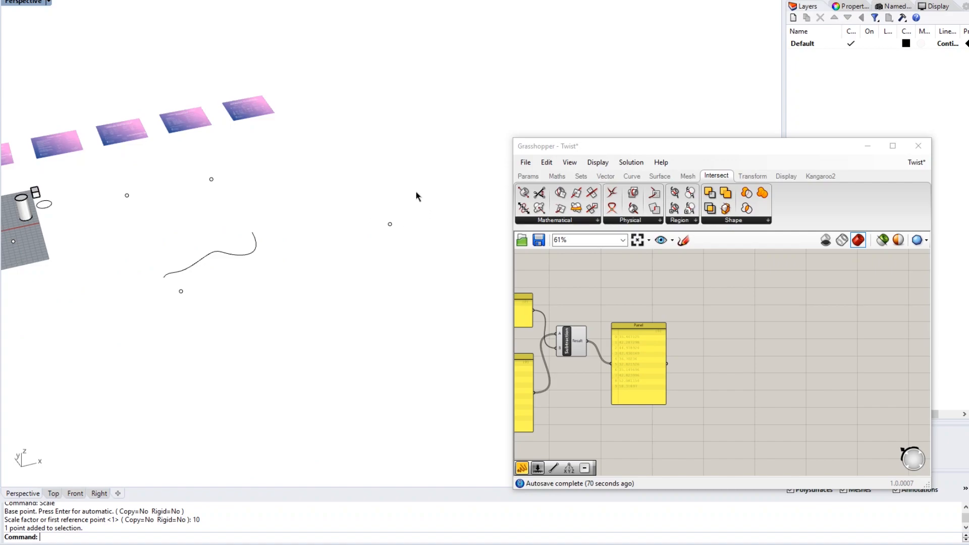
drag(416, 191, 374, 245)
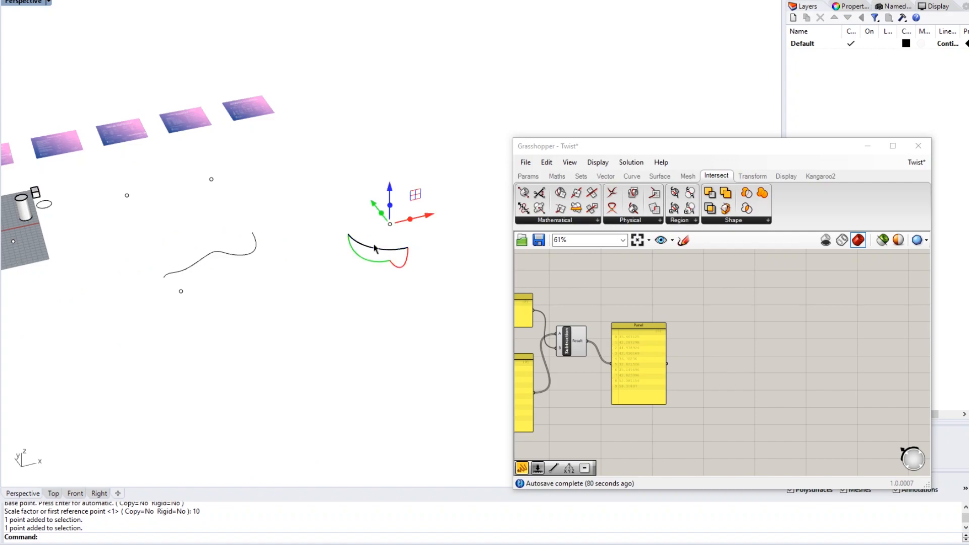
- Add a Point parameter and set it to reference the scene point
double_click(706, 299)
text(poin)
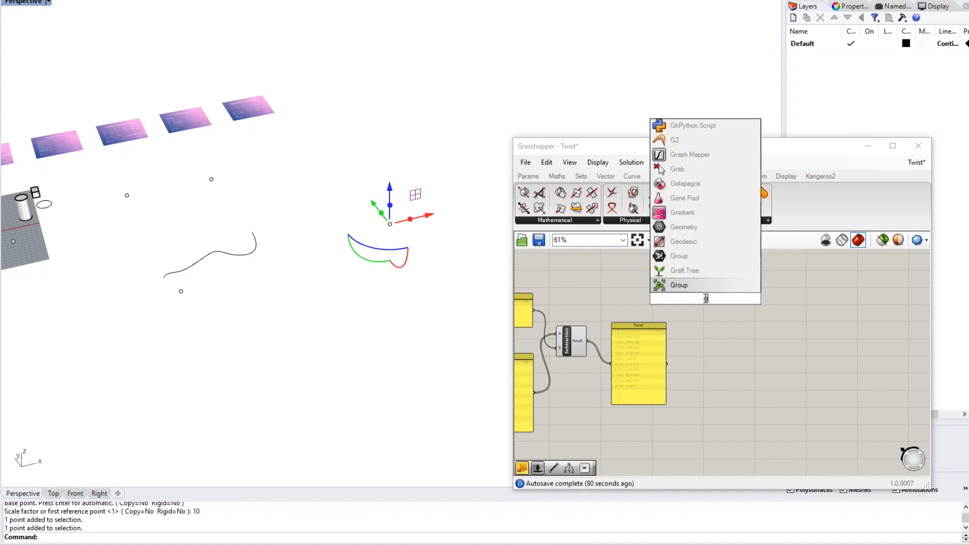
text(t)
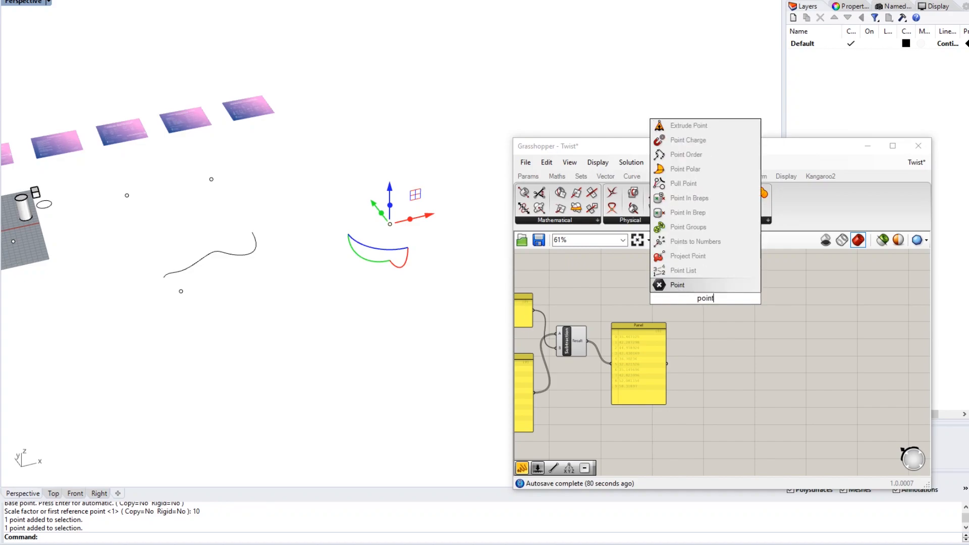
key(Return)
right_click(706, 298)
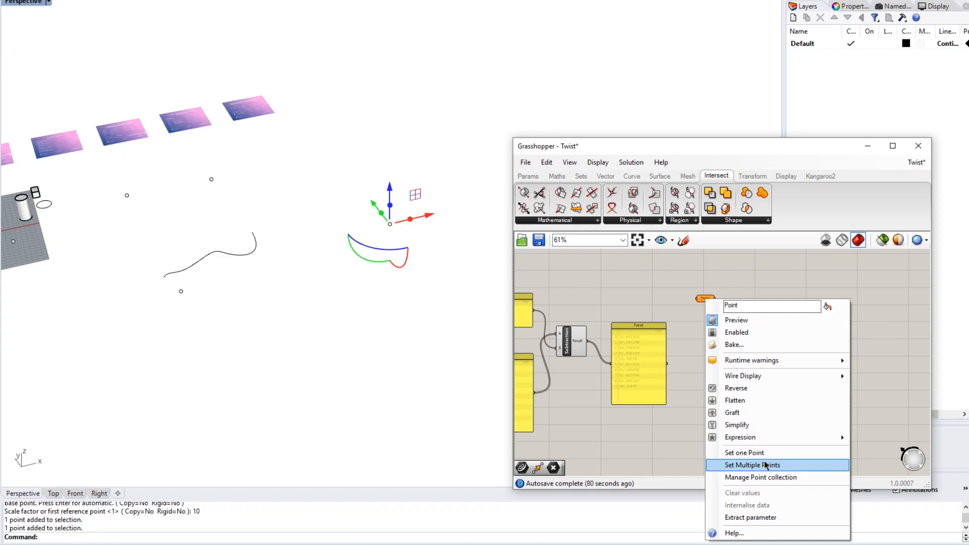
click(745, 453)
click(391, 225)
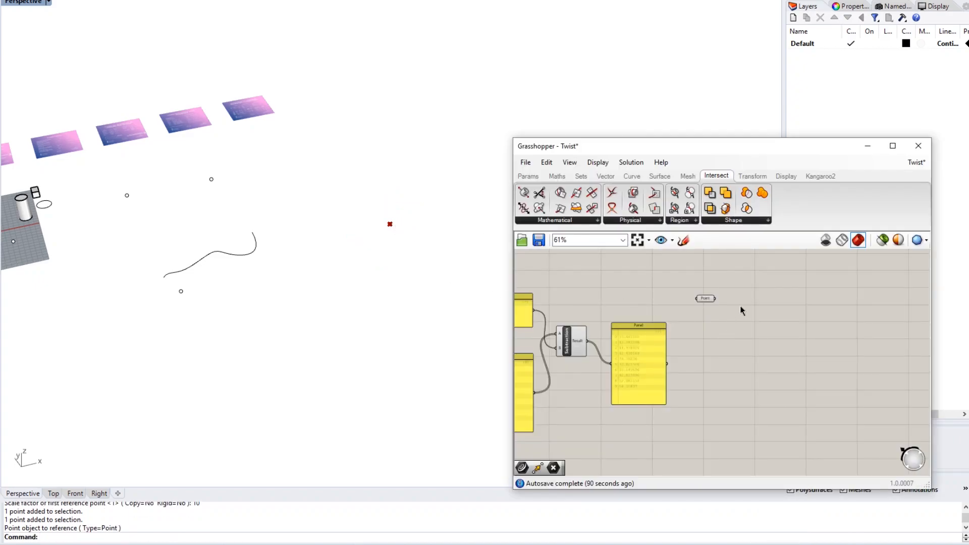
- Rename the Point parameter to 'Origin of Building'
scroll(705, 307, up, 4)
right_click(711, 293)
double_click(744, 301)
text(Origin)
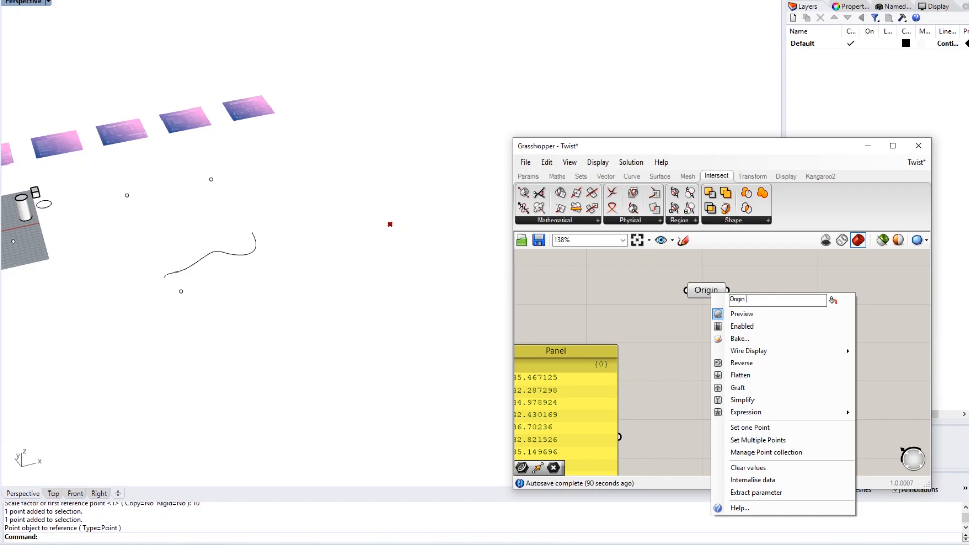
text( of Building)
key(Return)
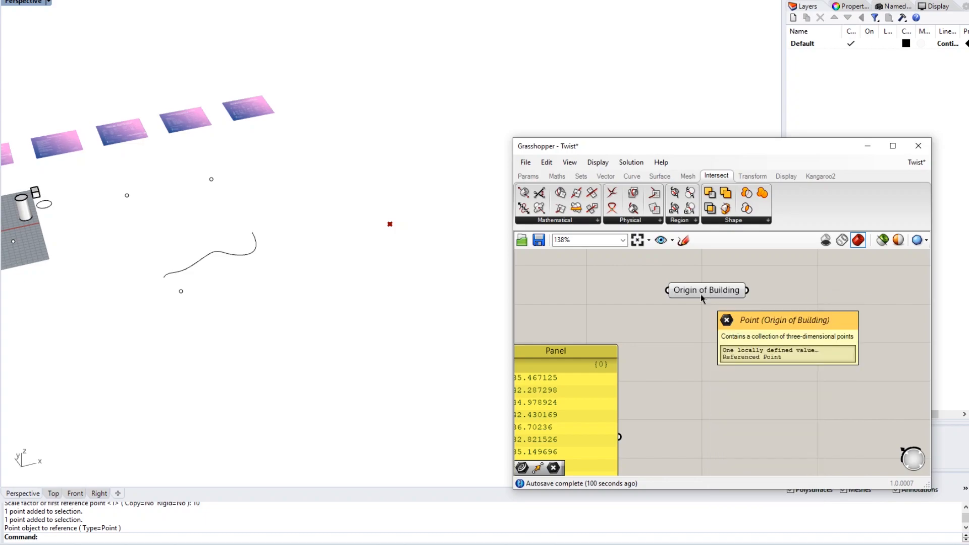
- Place a Line component to the right of the Origin of Building parameter
scroll(722, 342, down, 2)
right_drag(722, 341, 624, 326)
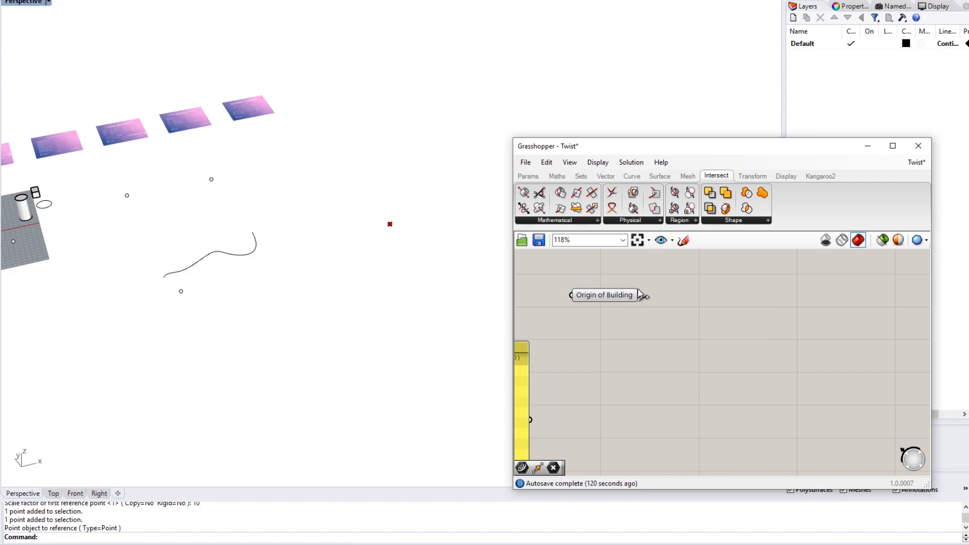
double_click(691, 298)
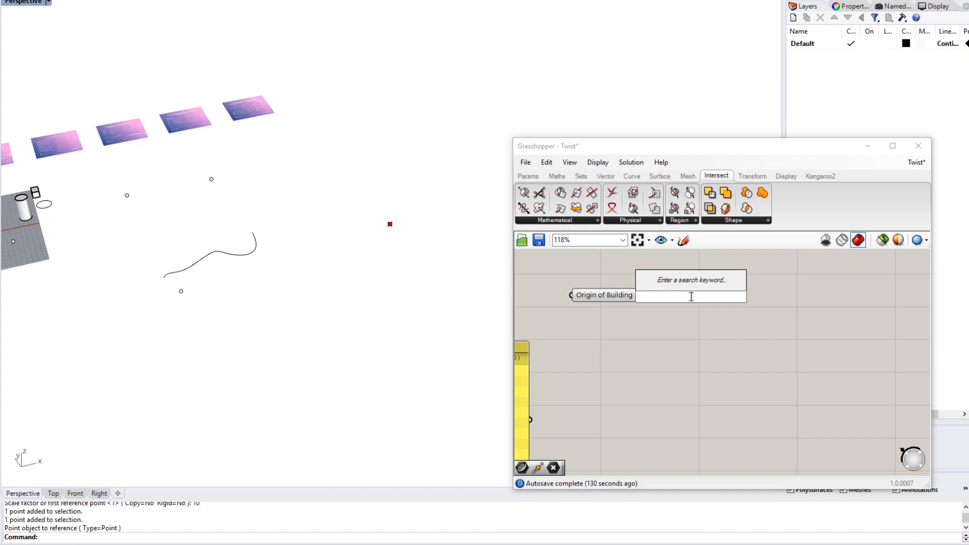
click(695, 319)
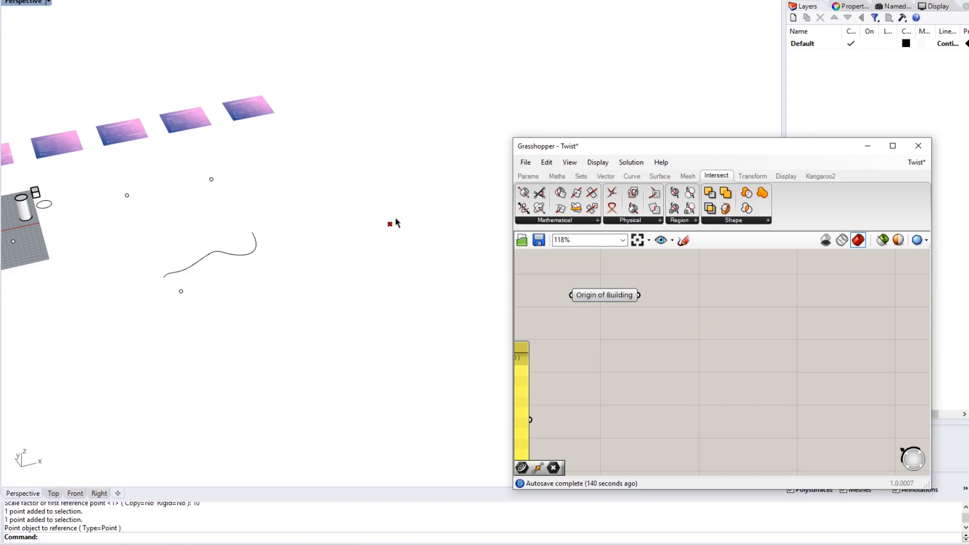
double_click(686, 299)
text(line)
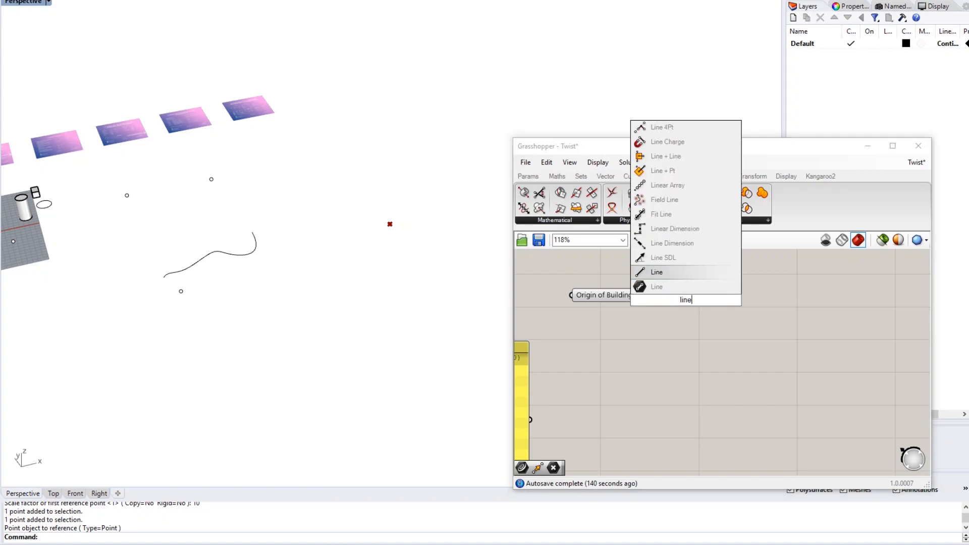
key(Return)
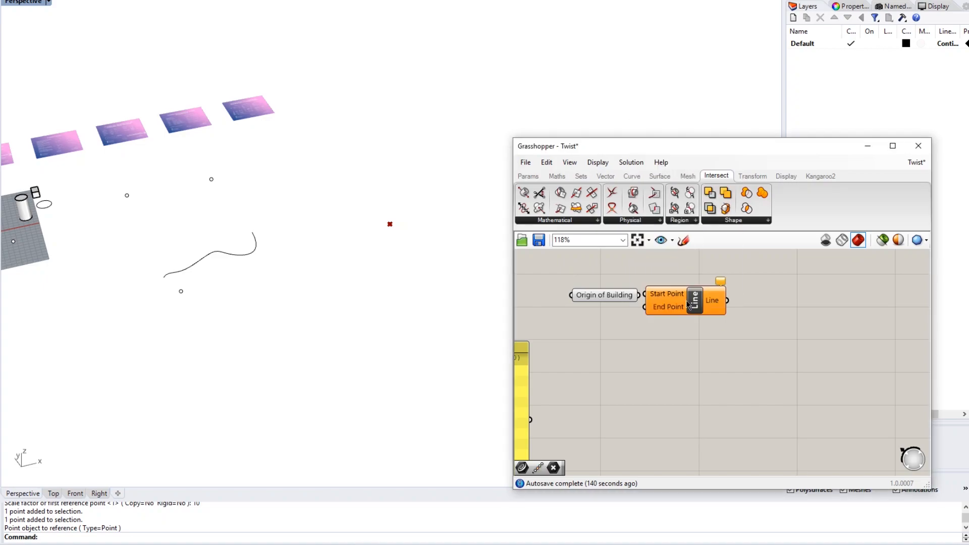
drag(699, 307, 735, 310)
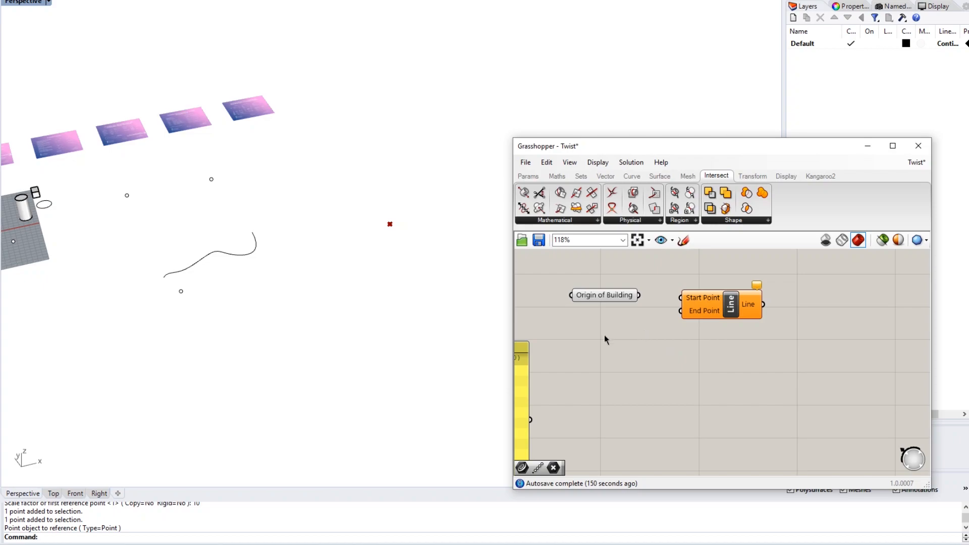
click(604, 294)
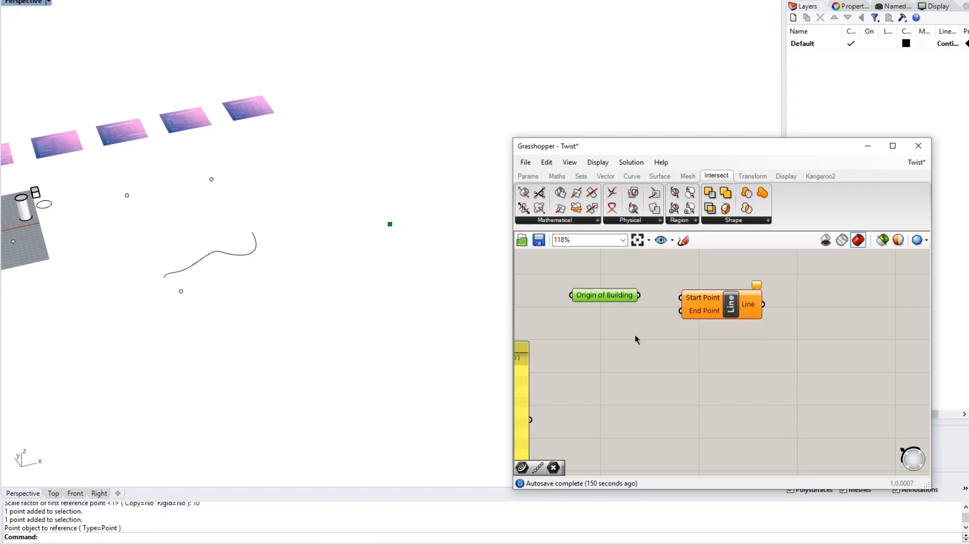
click(662, 324)
drag(703, 303, 758, 305)
- Place a Move component on the canvas
double_click(679, 336)
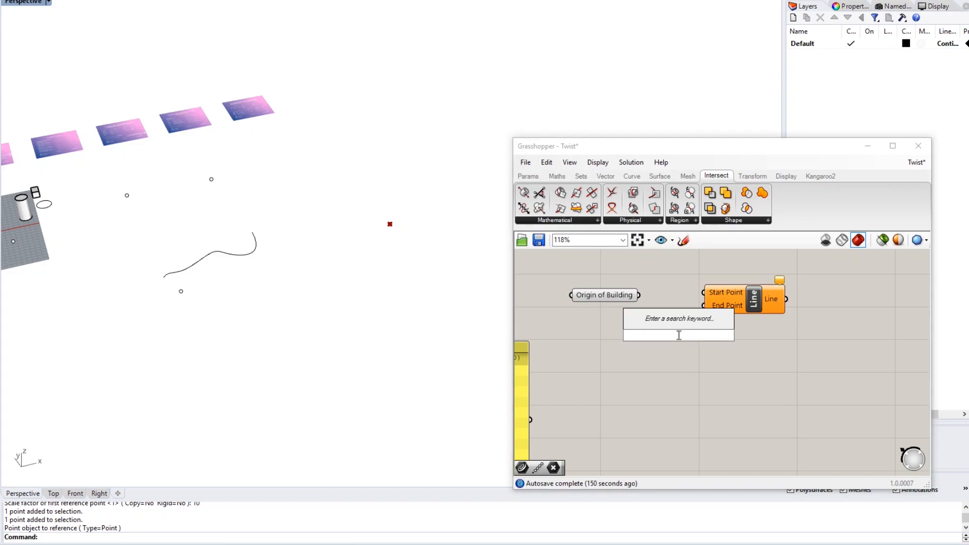
text(move)
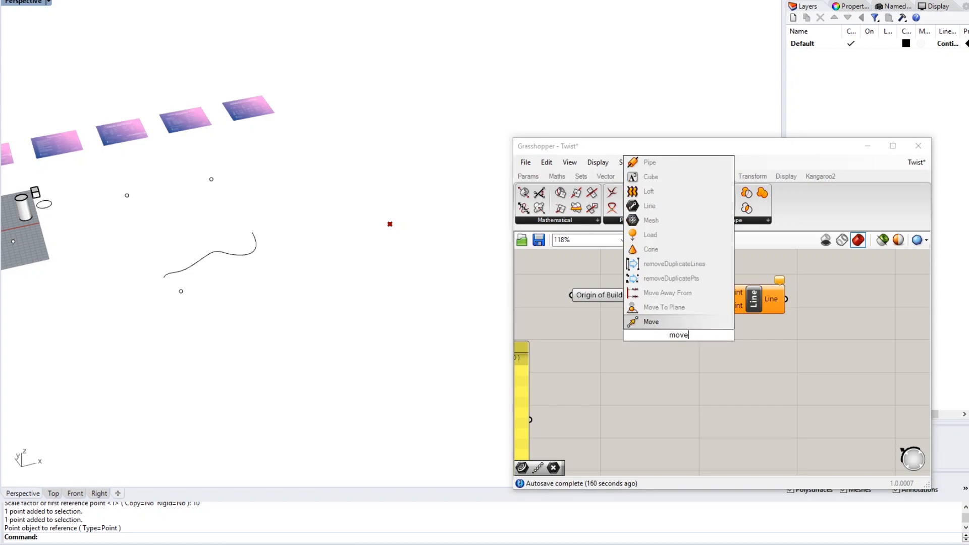
key(Return)
click(671, 361)
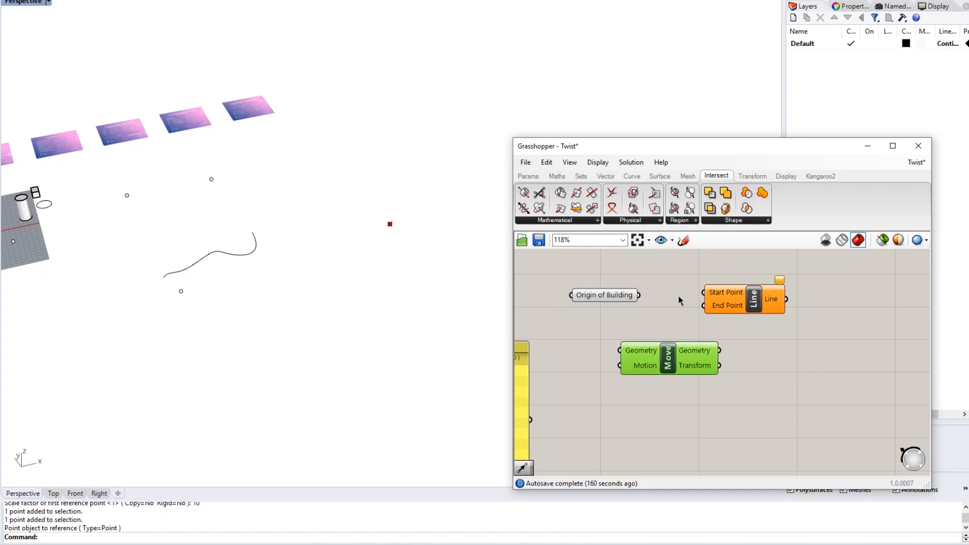
click(661, 337)
right_drag(670, 319, 683, 311)
- Wire Origin of Building into Move's Geometry input and reposition Move
click(683, 347)
drag(649, 289, 631, 345)
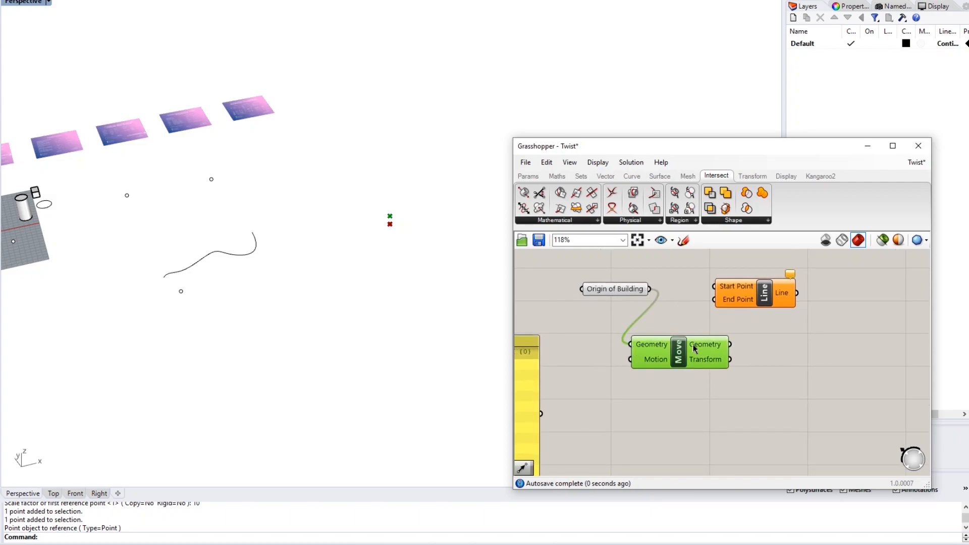
click(657, 396)
drag(685, 359, 738, 366)
click(687, 394)
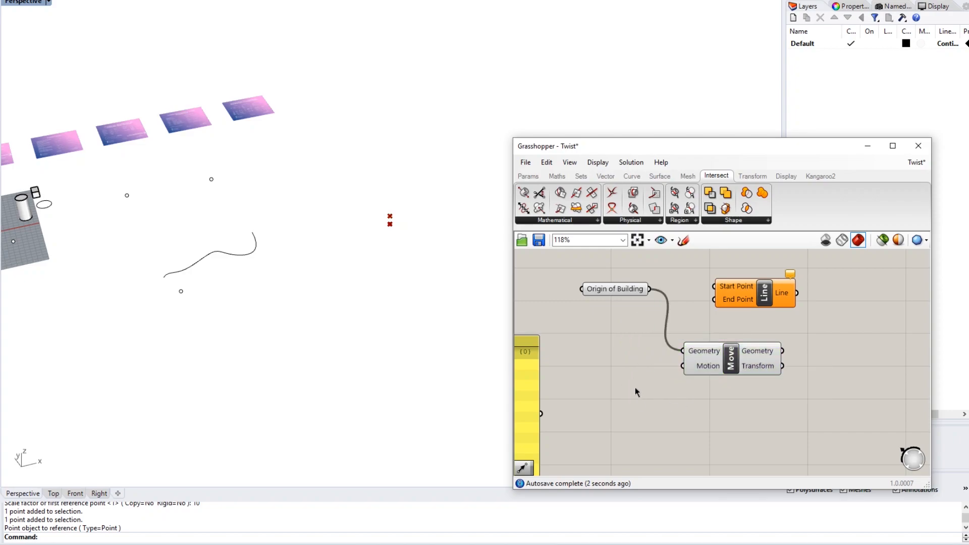
scroll(635, 393, down, 1)
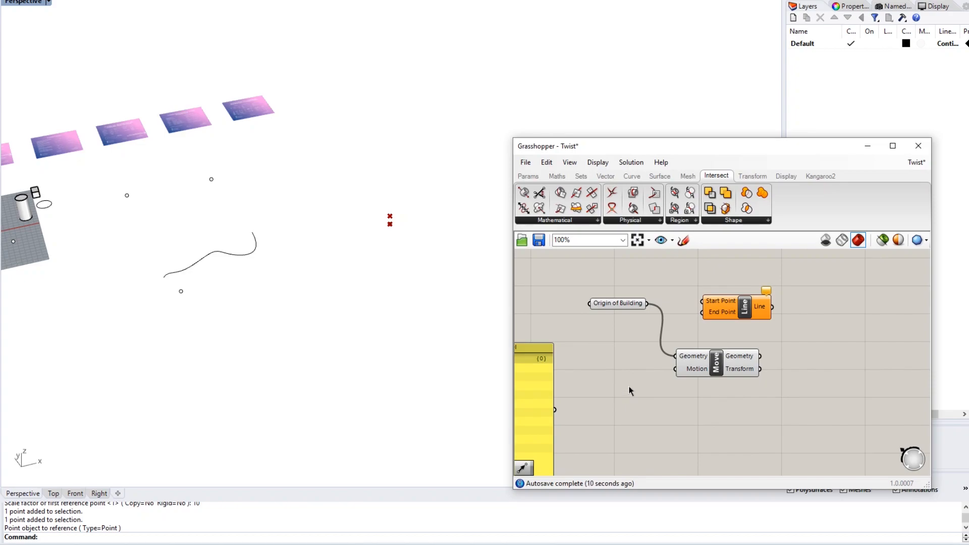
- Add a Number Slider set to 300
double_click(627, 389)
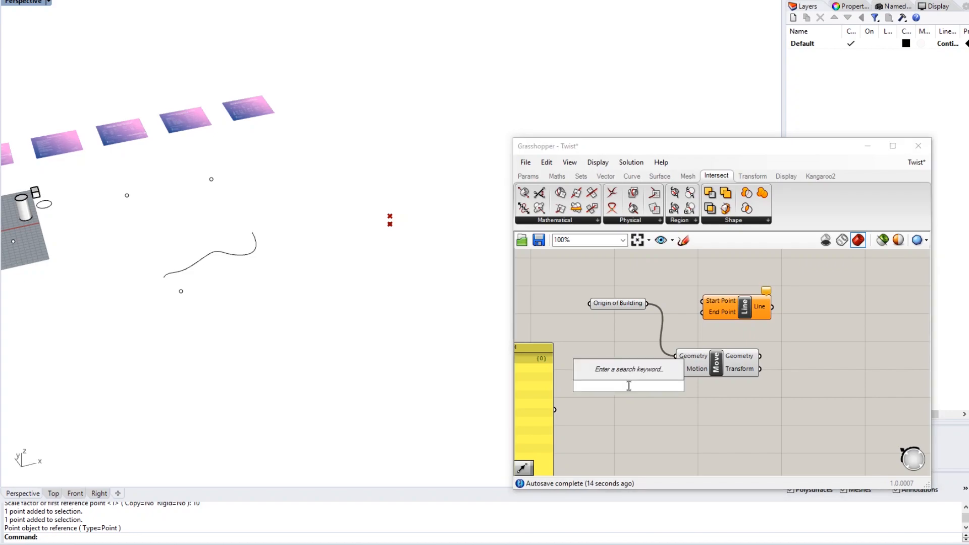
text(300)
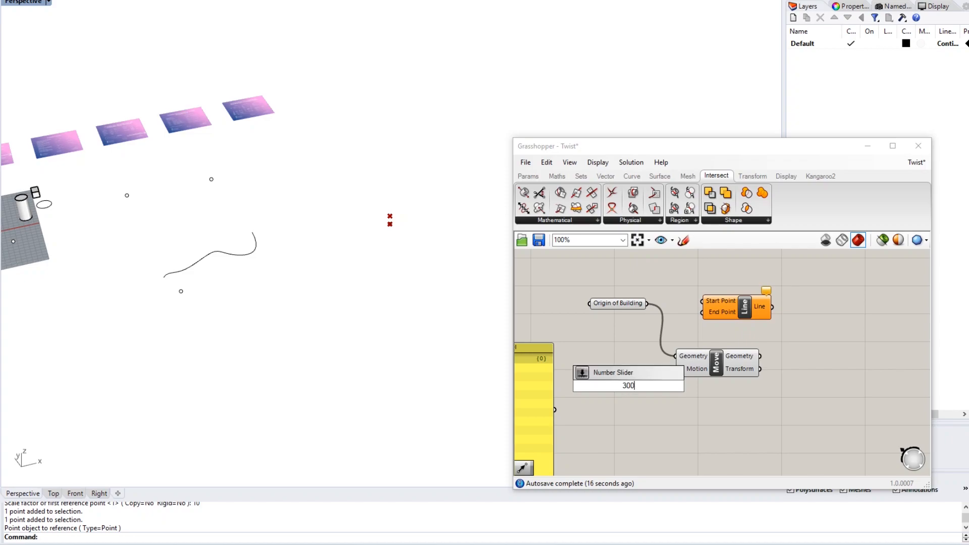
key(Return)
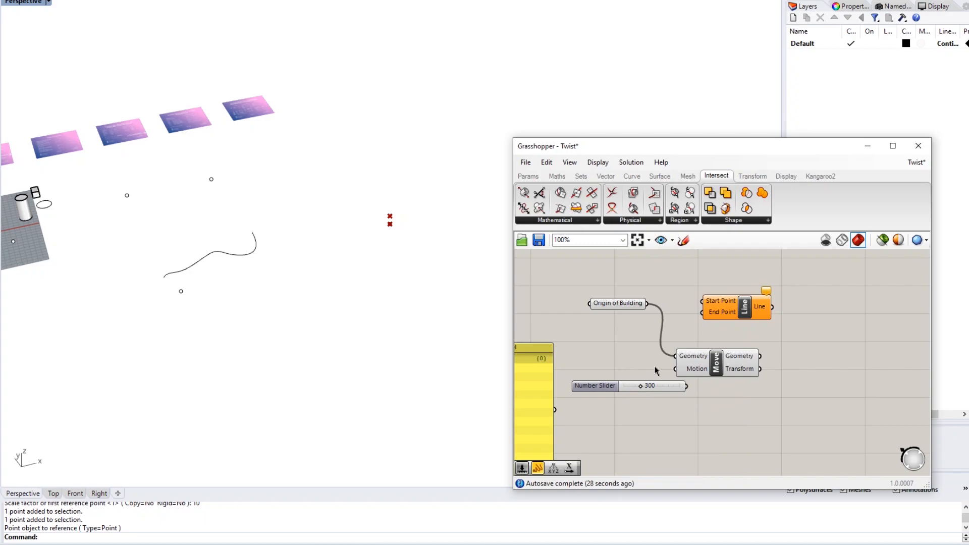
drag(720, 369, 747, 362)
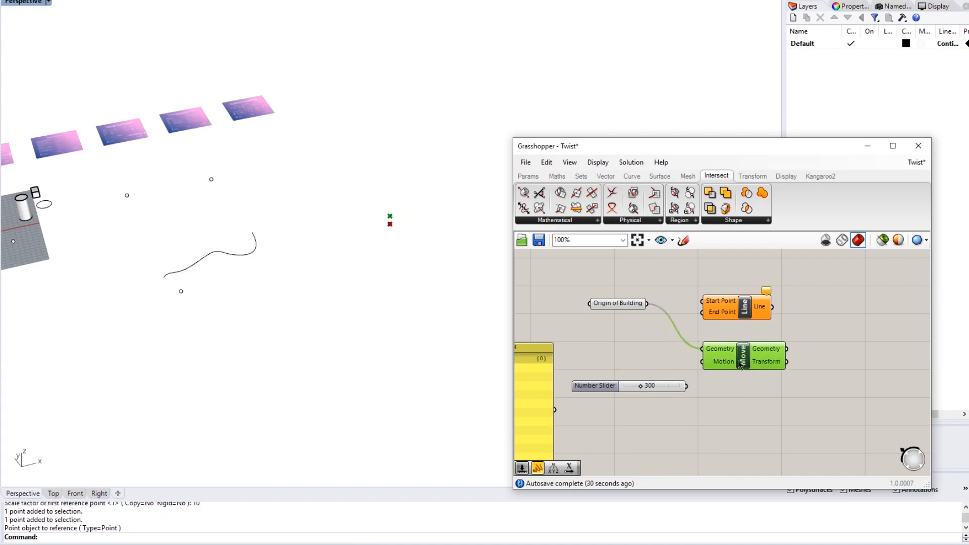
- Add a Unit Z component driven by the slider and wire it into Move's Motion input
double_click(664, 413)
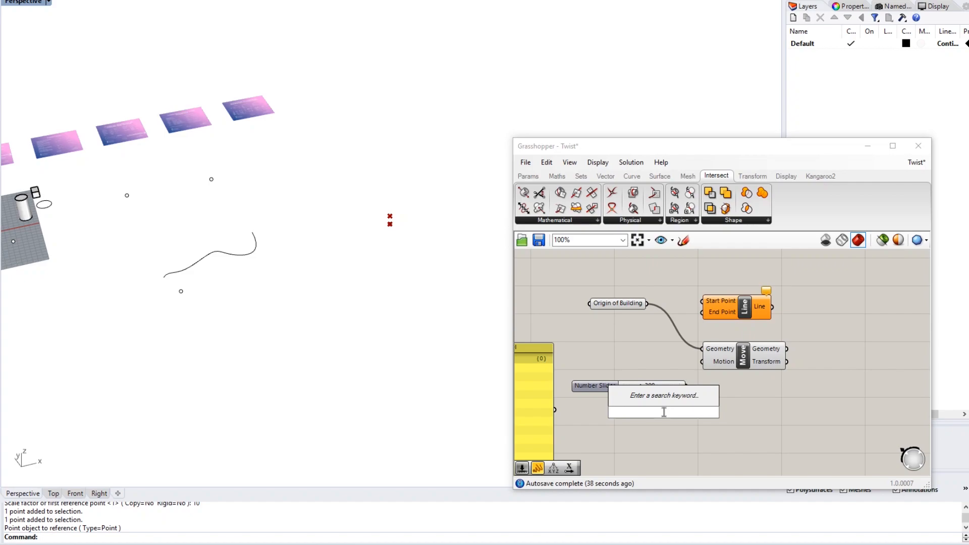
text(unit z)
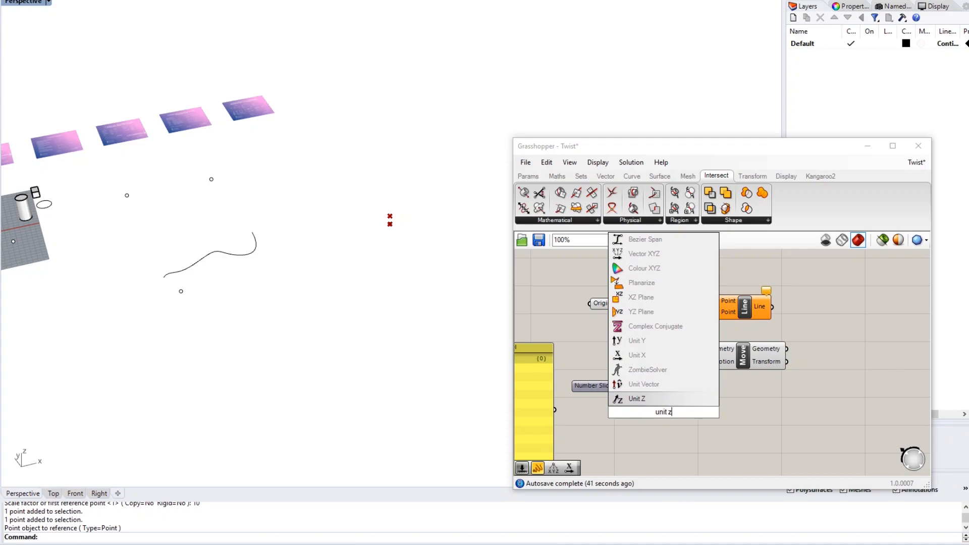
key(Return)
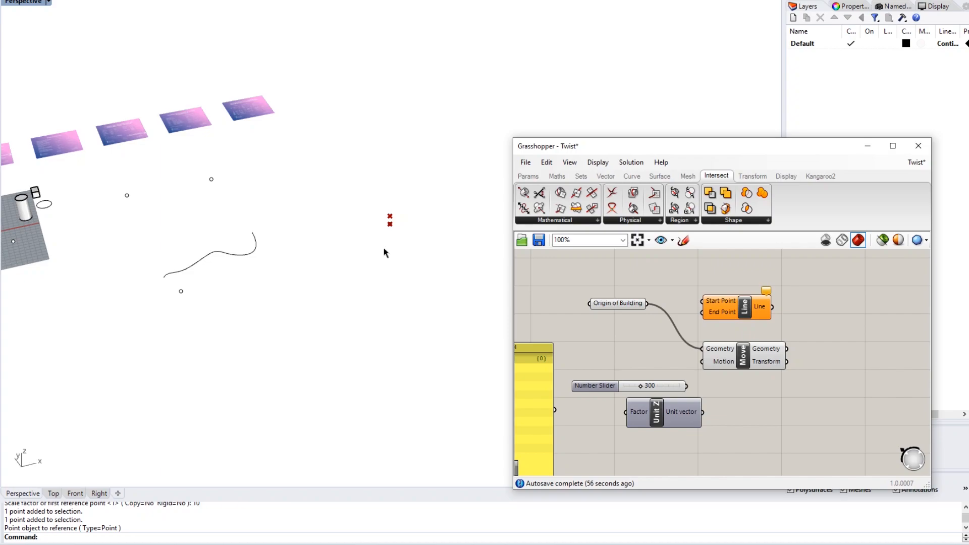
right_drag(766, 404, 740, 389)
drag(721, 347, 760, 344)
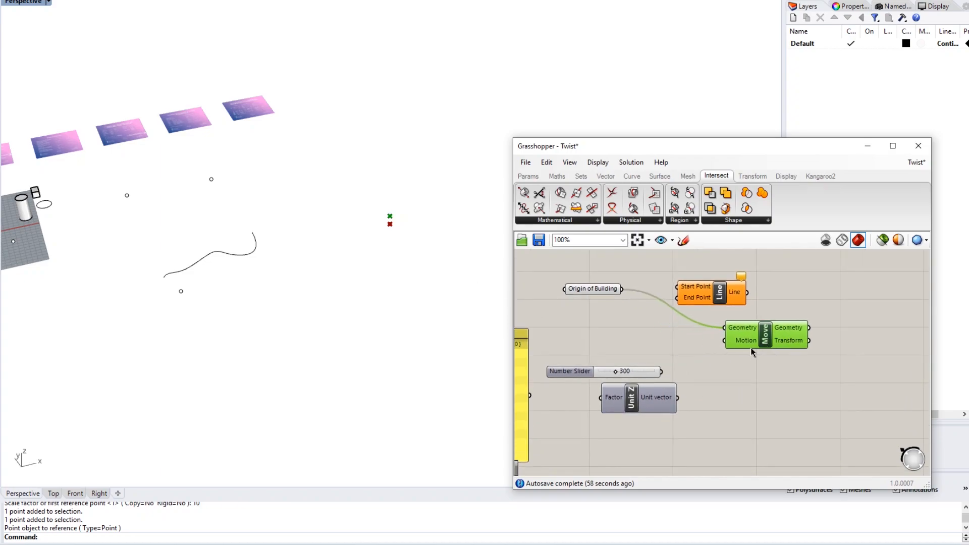
drag(640, 397, 707, 396)
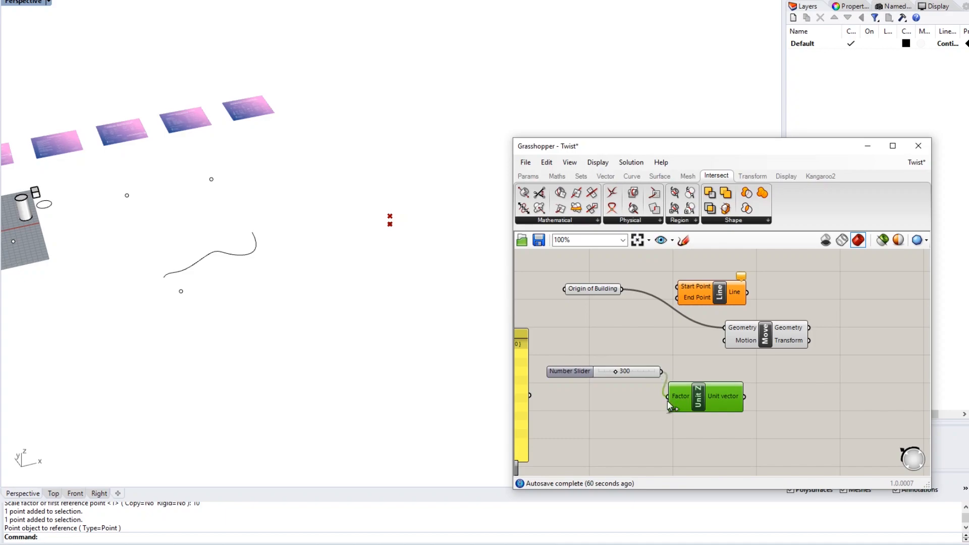
drag(744, 396, 727, 350)
scroll(404, 217, up, 3)
scroll(407, 219, up, 2)
scroll(377, 232, down, 5)
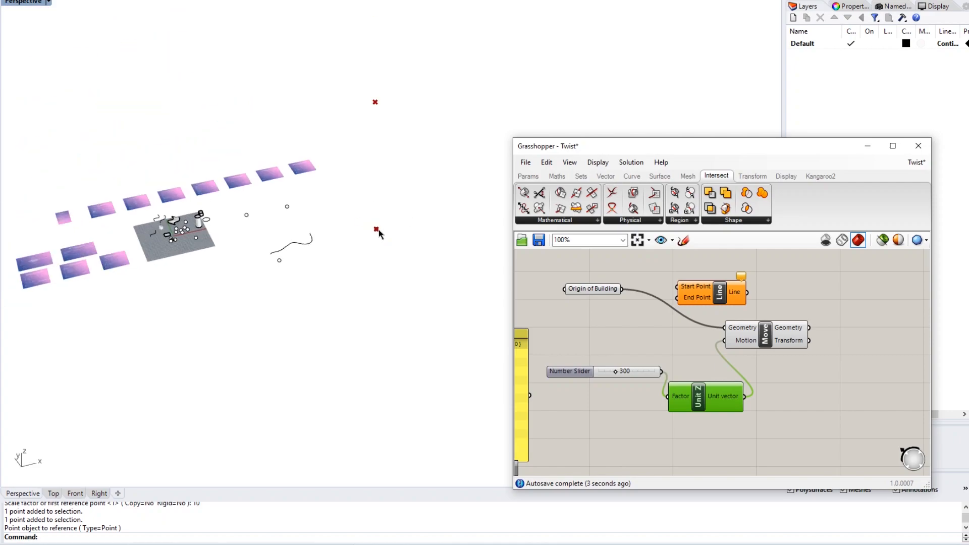
- Orbit the Rhino view to inspect the moved point and clear the canvas selection
click(362, 180)
scroll(349, 198, up, 5)
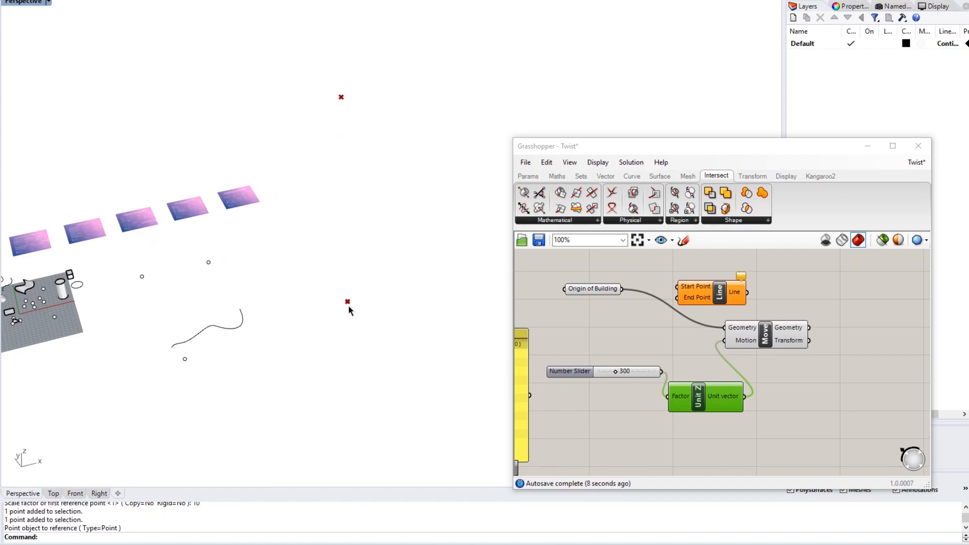
right_drag(346, 234, 444, 255)
click(789, 378)
right_drag(789, 378, 749, 375)
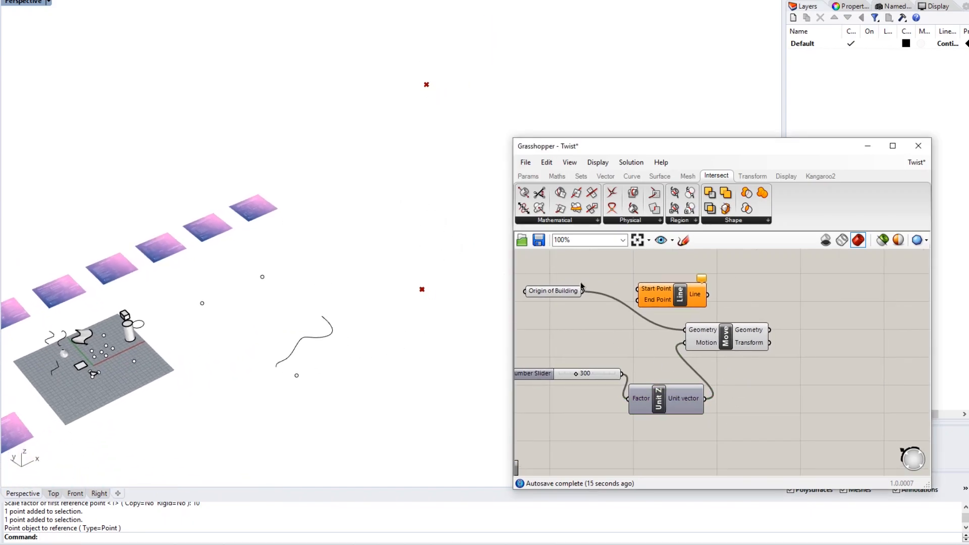
- Wire Origin of Building to Line's Start Point and the moved point to End Point
drag(681, 298, 828, 300)
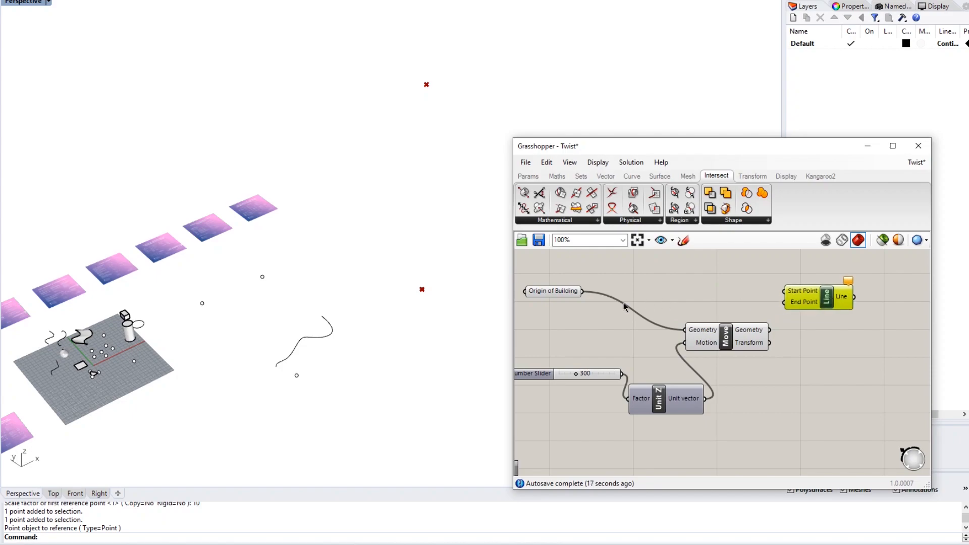
click(566, 293)
drag(582, 291, 785, 292)
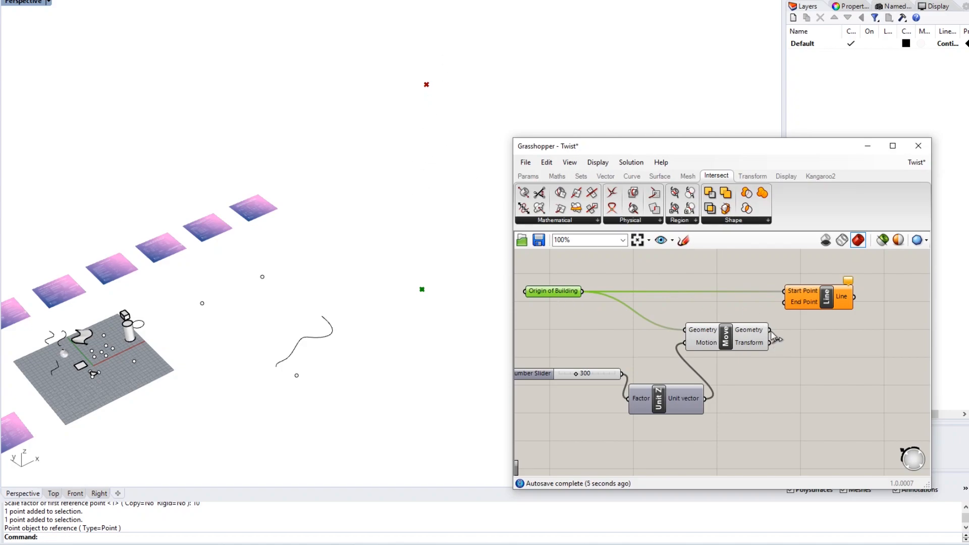
drag(786, 309, 785, 303)
click(815, 346)
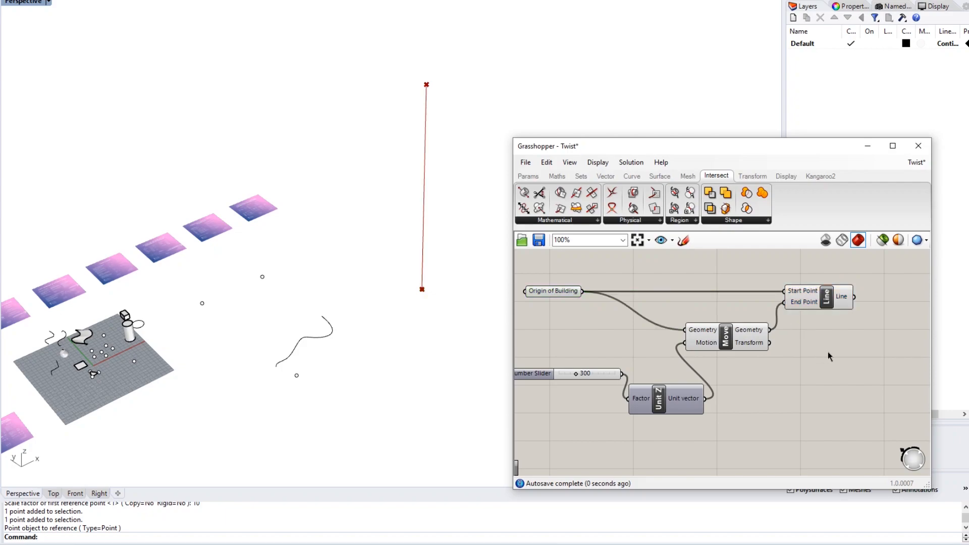
right_drag(828, 352, 799, 347)
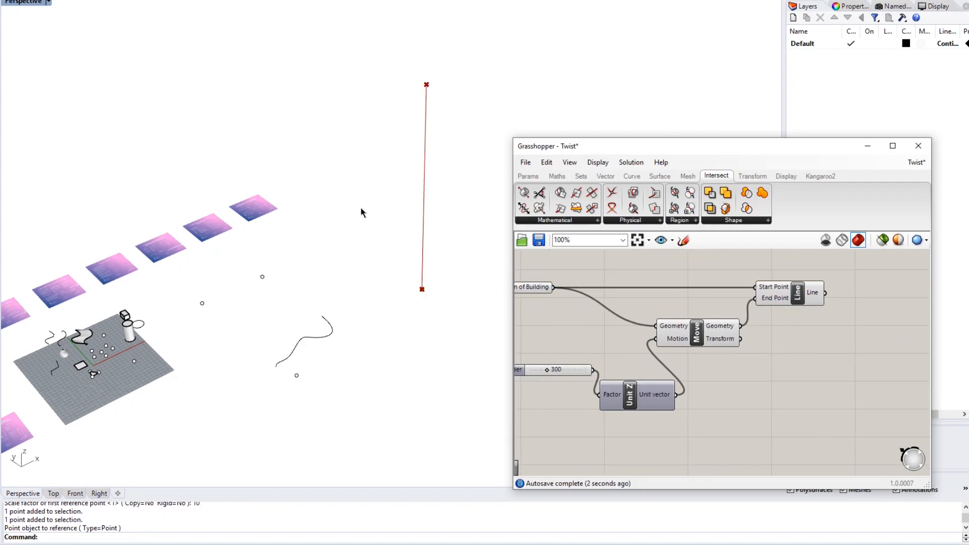
mouse_move(422, 274)
right_down()
mouse_move(361, 210)
mouse_move(355, 248)
mouse_move(372, 221)
mouse_move(407, 292)
mouse_move(368, 278)
mouse_move(384, 250)
mouse_move(424, 275)
right_up()
right_drag(804, 355, 775, 329)
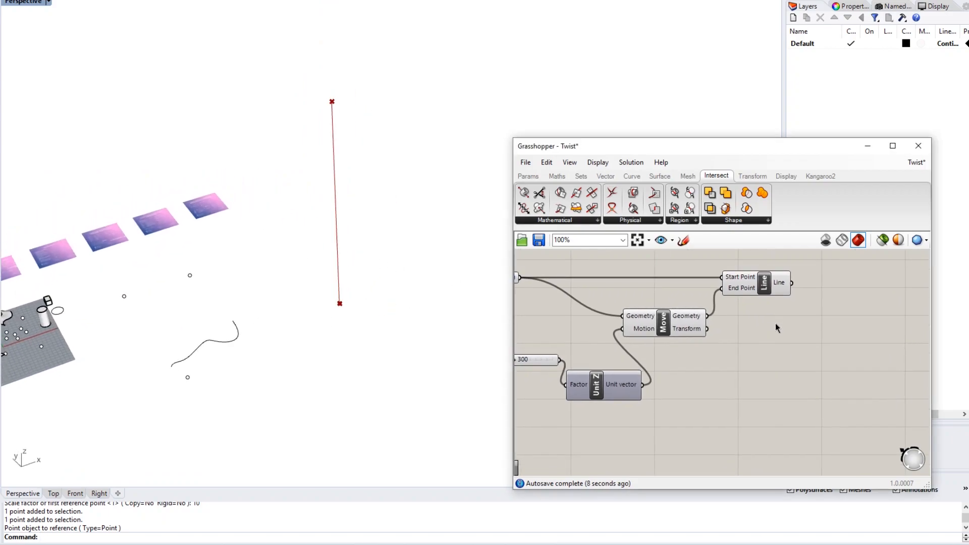
- Place a Divide Curve component to the right of the Line component
double_click(802, 327)
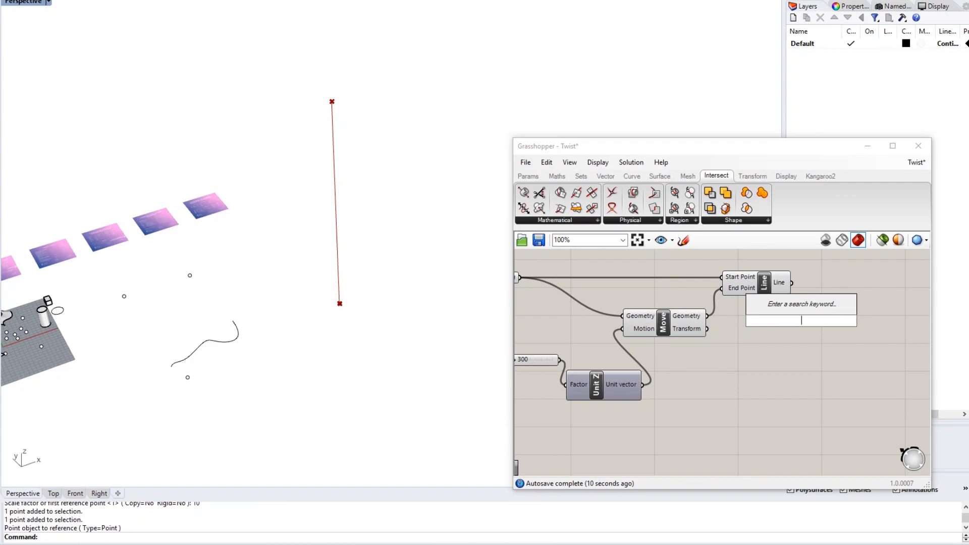
text(divi)
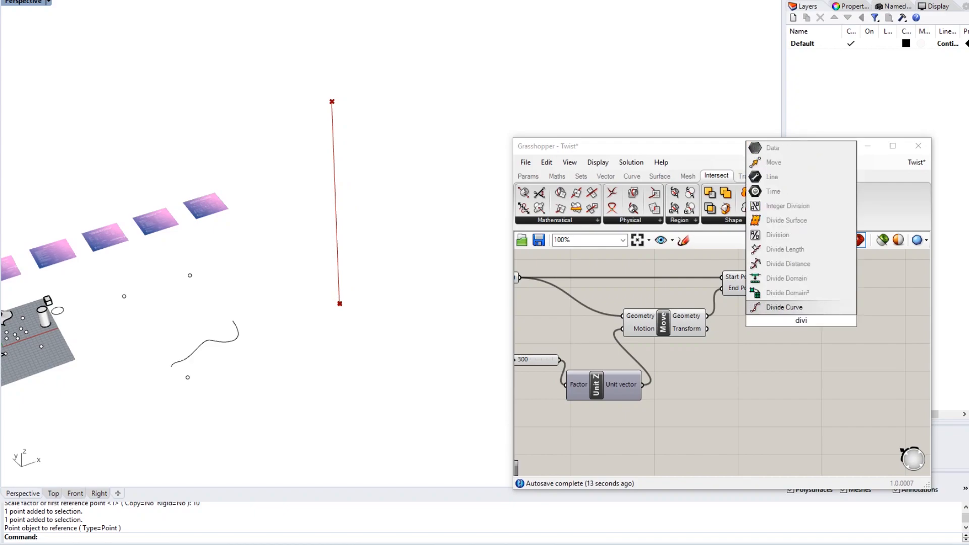
key(Return)
drag(801, 319, 850, 306)
click(808, 385)
right_drag(785, 375, 749, 372)
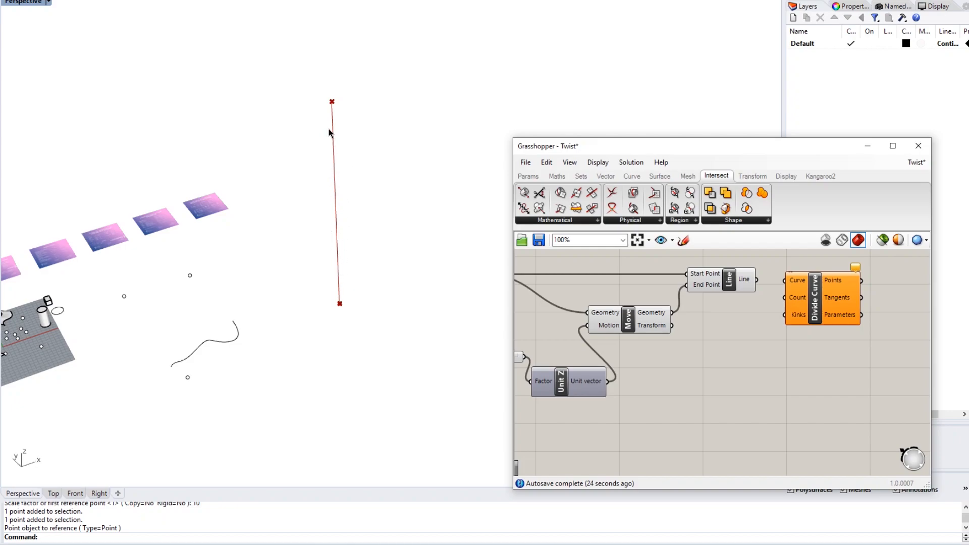
right_drag(746, 361, 660, 357)
right_drag(665, 281, 717, 285)
- Feed the line into Divide Curve's Curve input
mouse_move(768, 274)
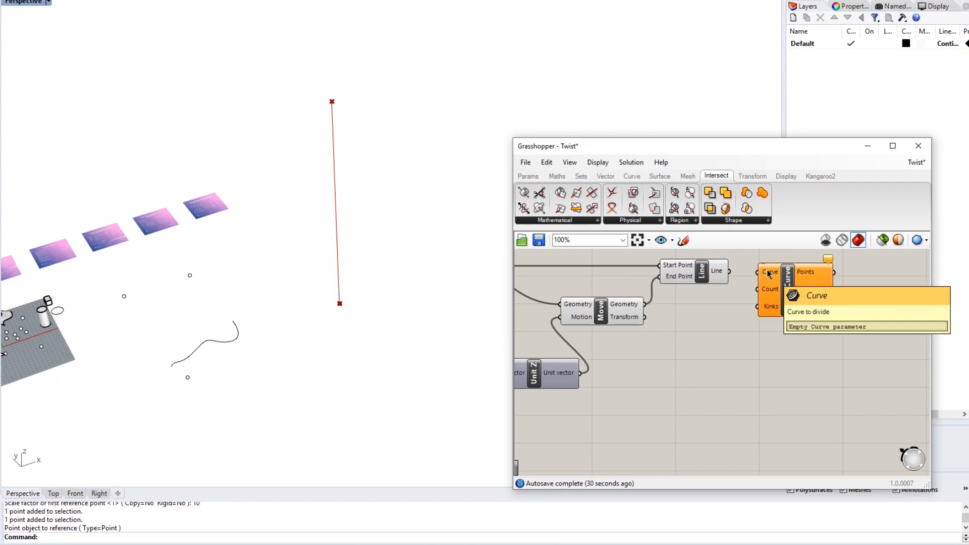
drag(768, 274, 778, 278)
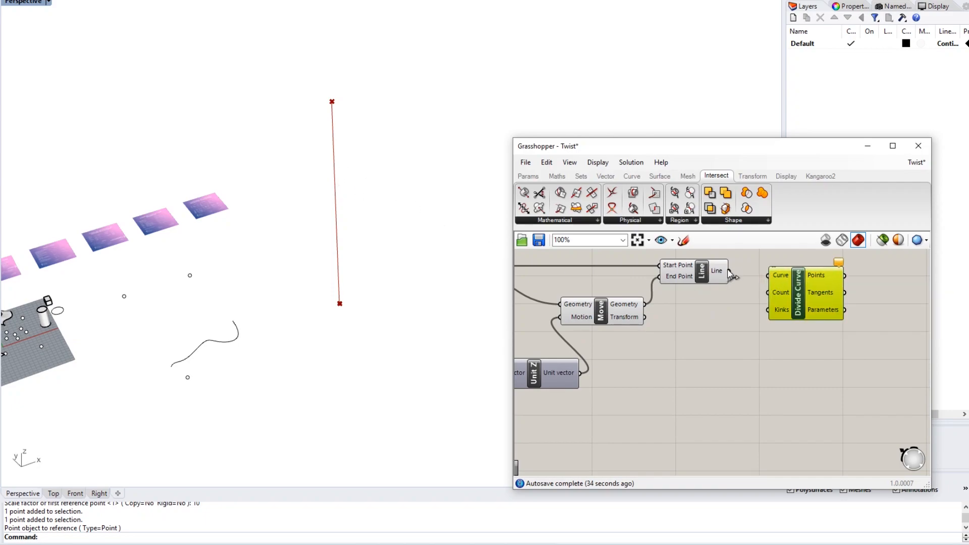
drag(728, 273, 769, 276)
click(726, 313)
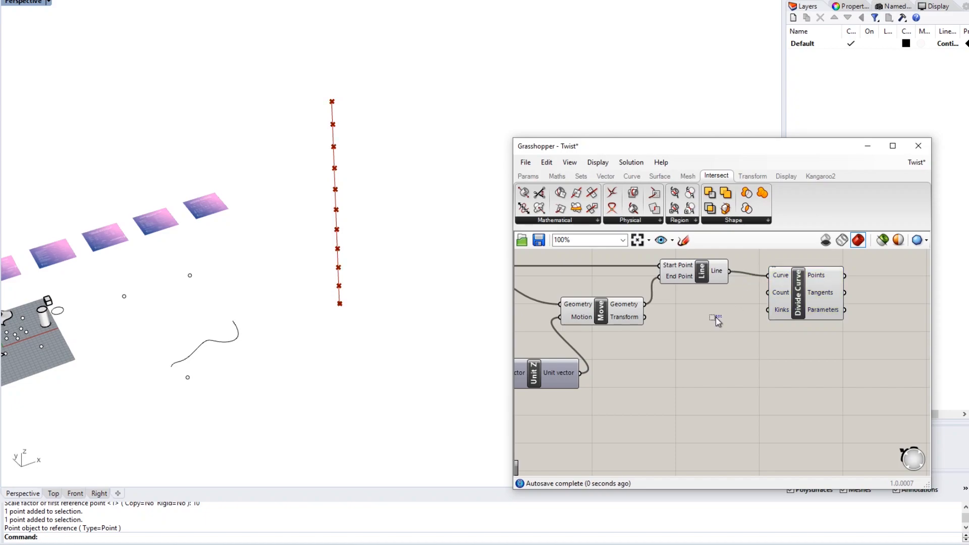
right_drag(716, 317, 705, 324)
- Connect the Number of Levels slider to Divide Curve's Count input
mouse_move(769, 297)
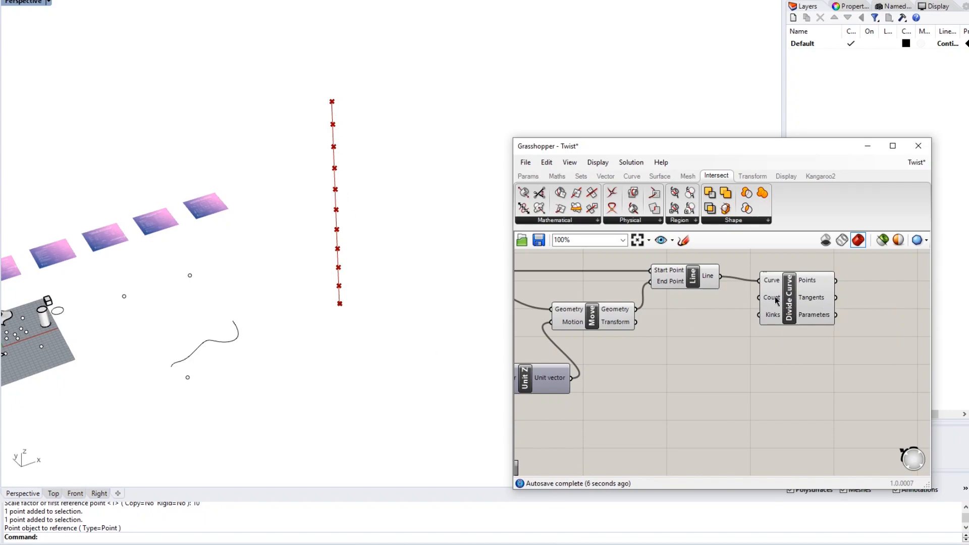
right_drag(735, 356, 864, 320)
scroll(791, 333, down, 3)
right_drag(780, 347, 863, 325)
right_drag(729, 368, 795, 359)
scroll(801, 317, up, 2)
scroll(712, 365, down, 5)
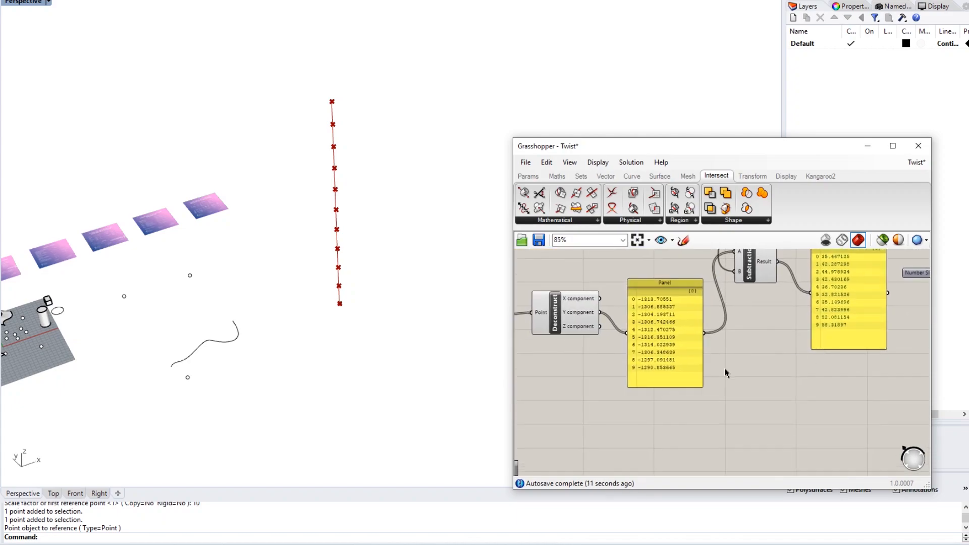
scroll(655, 378, up, 5)
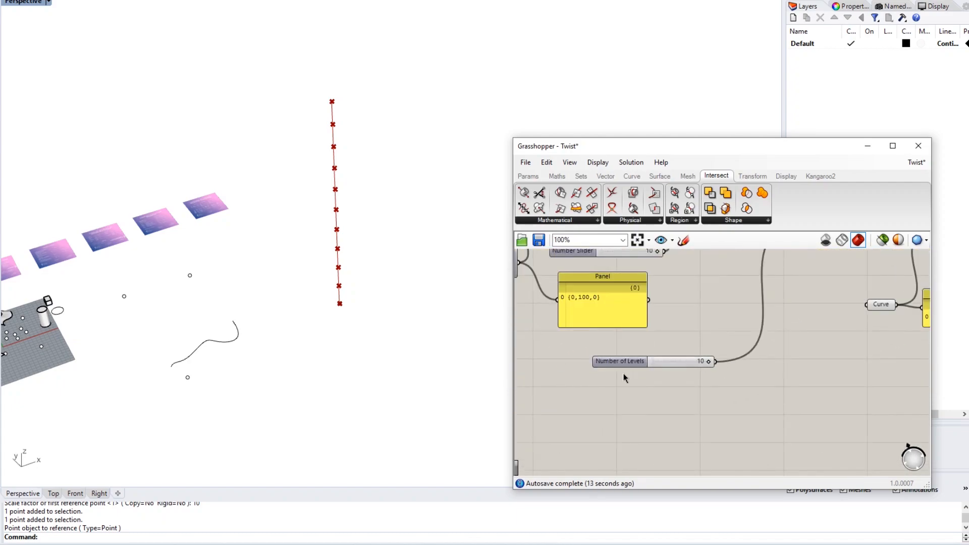
drag(752, 359, 843, 305)
scroll(716, 381, down, 6)
scroll(626, 400, down, 2)
scroll(576, 398, down, 5)
scroll(735, 371, up, 4)
scroll(758, 361, up, 6)
right_drag(780, 362, 725, 368)
- Lower the Number of Levels slider from 10 to 6
scroll(747, 351, down, 1)
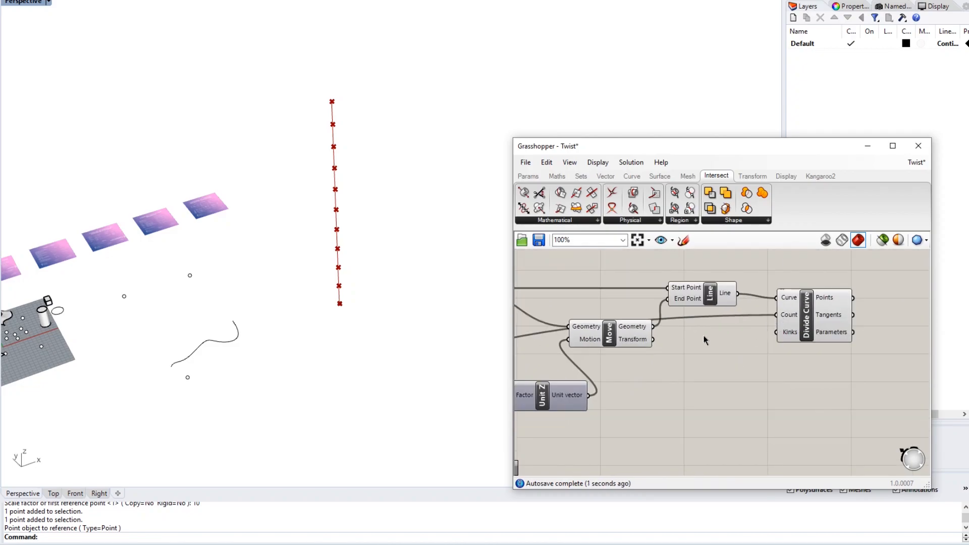
scroll(693, 342, down, 5)
right_drag(668, 392, 689, 373)
scroll(744, 361, up, 4)
scroll(747, 358, down, 4)
scroll(747, 357, up, 5)
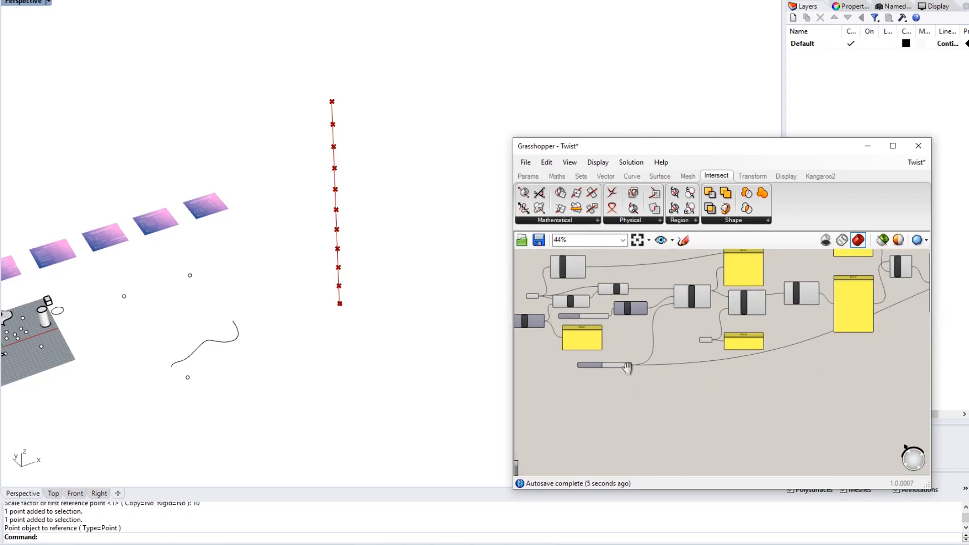
scroll(780, 301, up, 3)
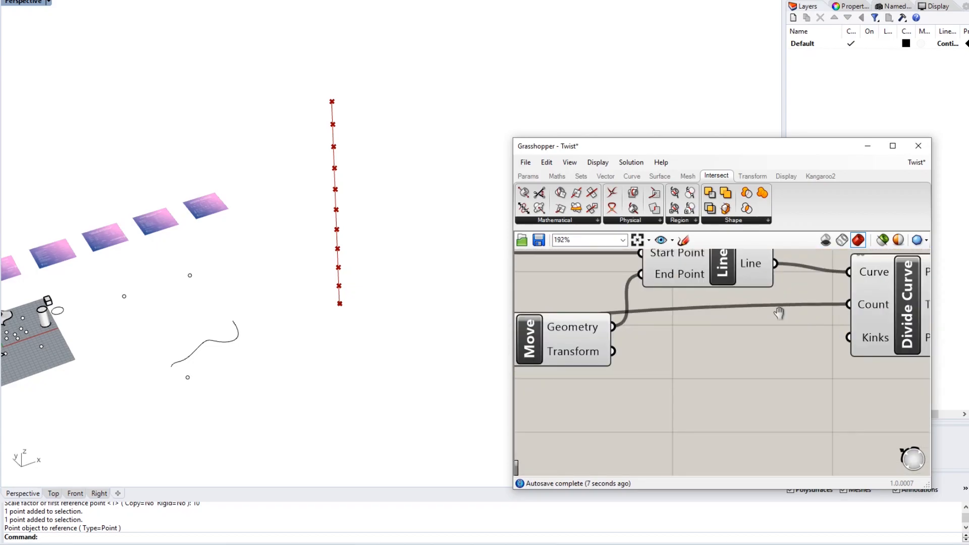
scroll(758, 319, down, 2)
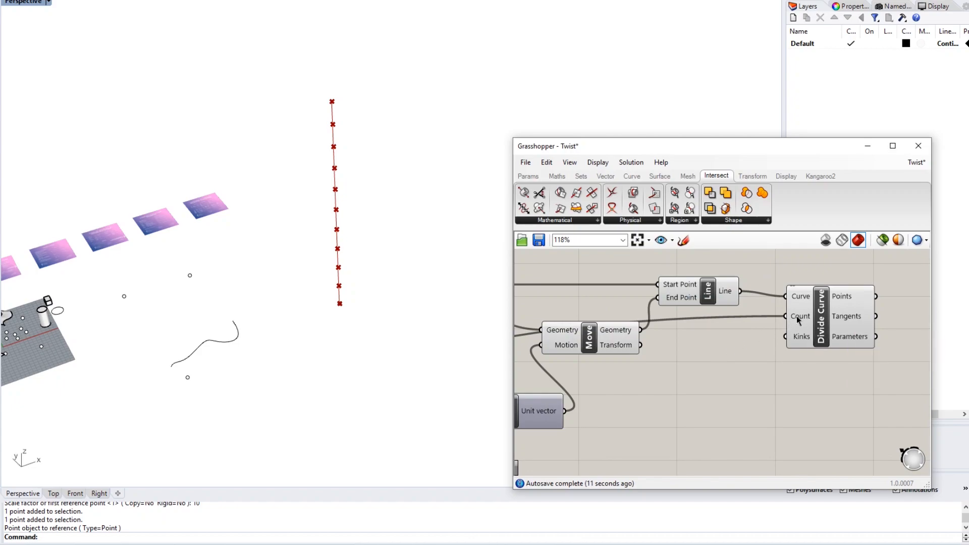
scroll(756, 363, up, 2)
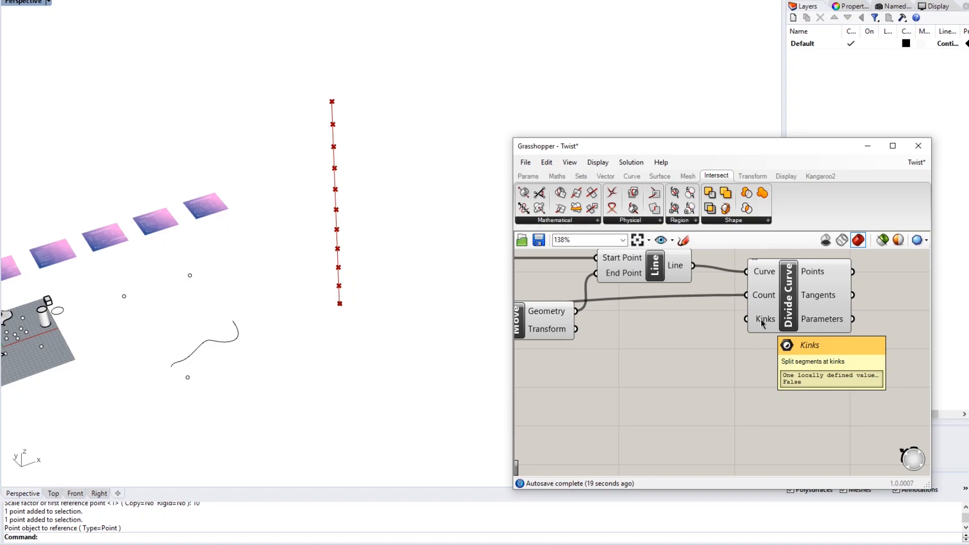
scroll(716, 356, down, 3)
scroll(713, 302, up, 2)
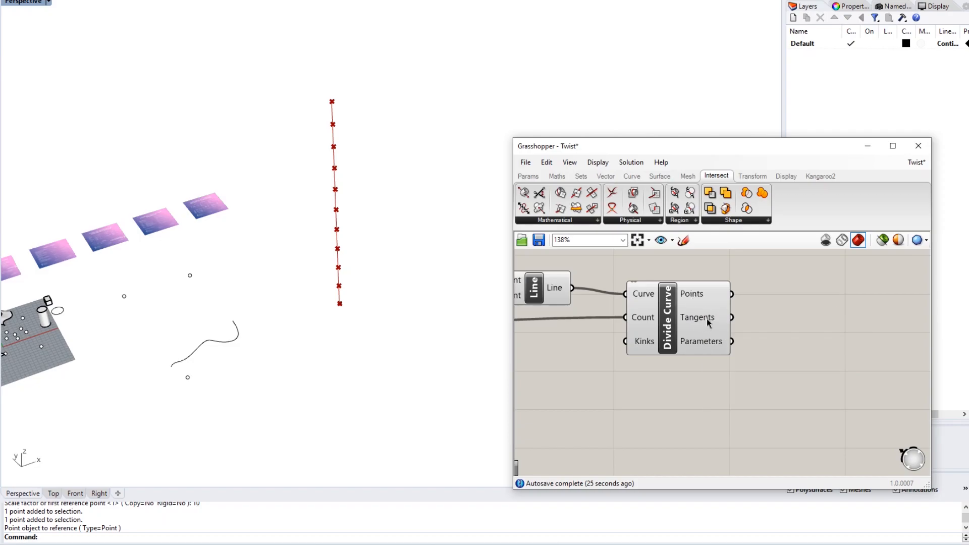
mouse_move(701, 342)
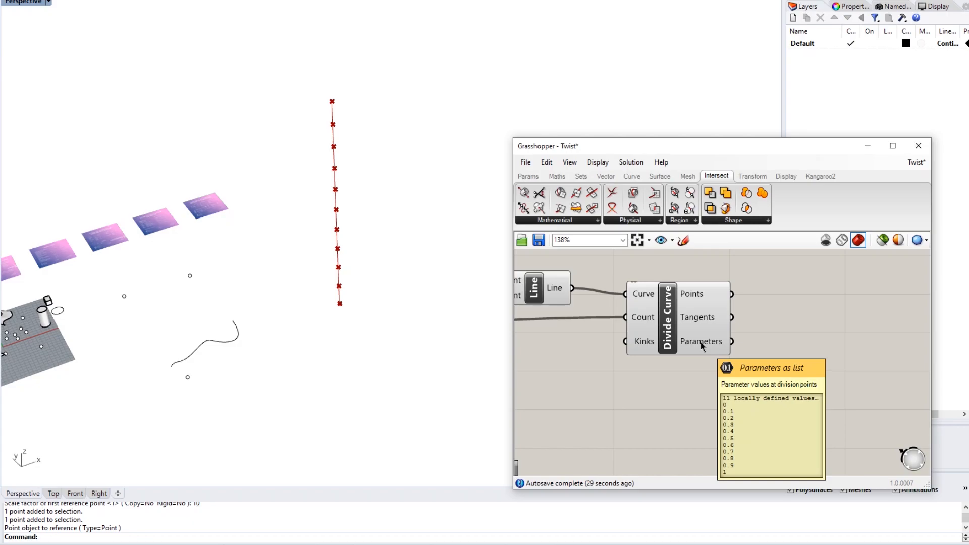
mouse_move(695, 300)
scroll(767, 283, down, 6)
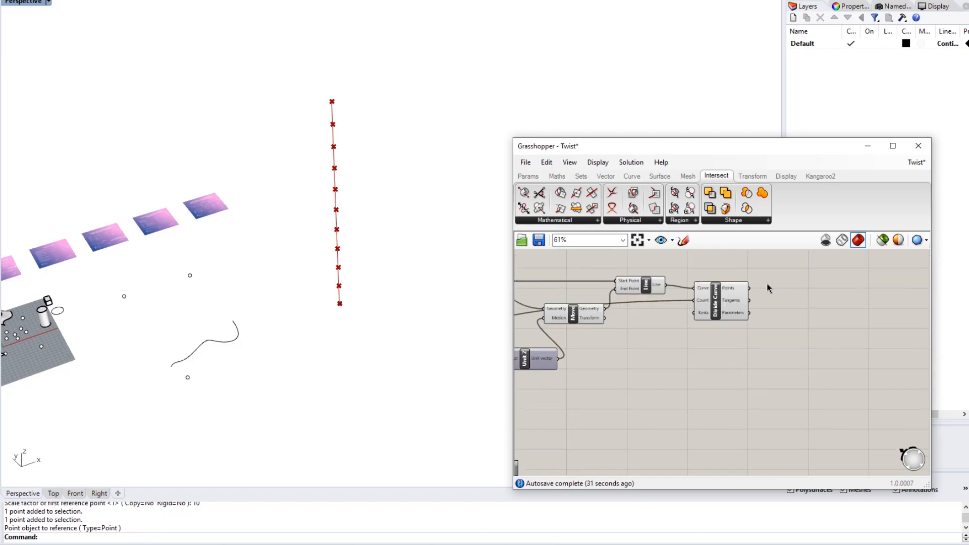
scroll(650, 370, up, 5)
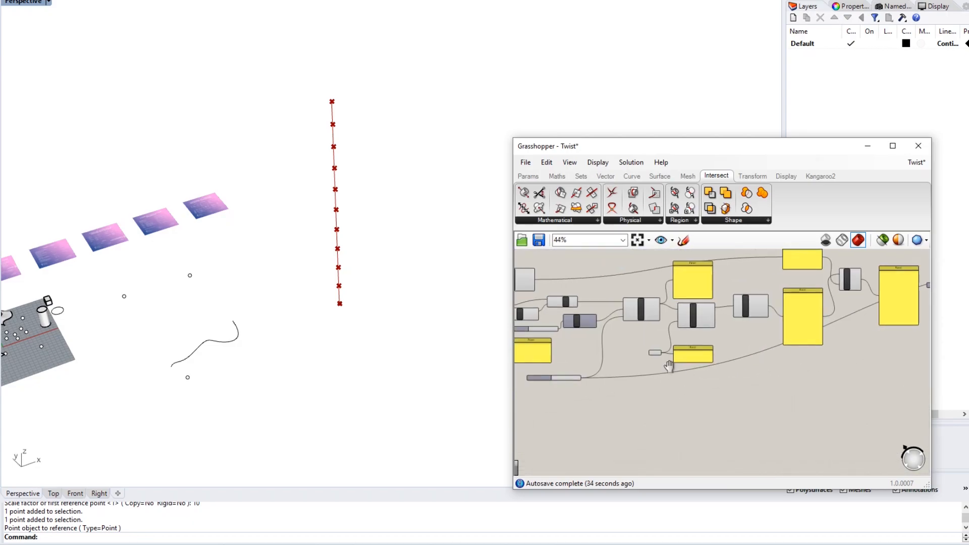
drag(725, 350, 700, 347)
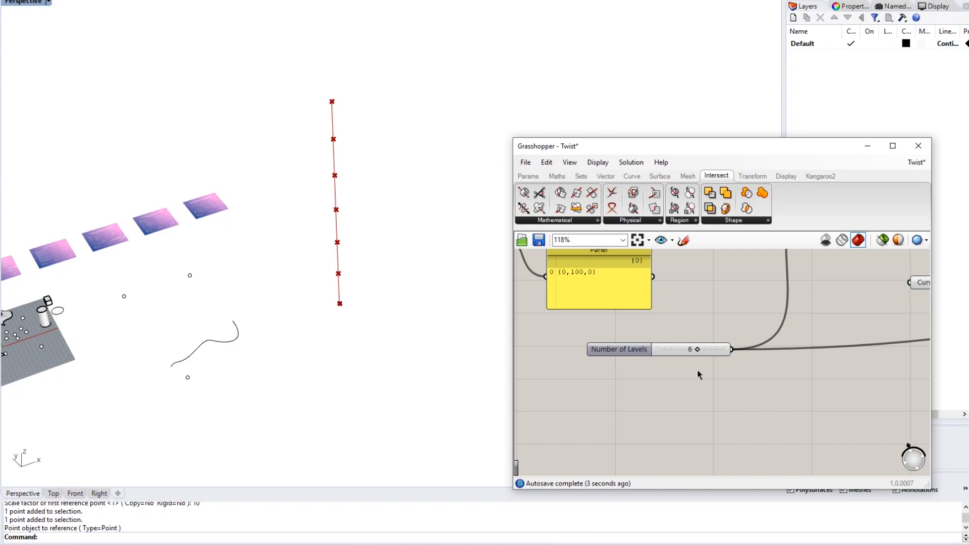
- Frame Origin of Building through Divide Curve and window-select that component chain
scroll(714, 369, down, 5)
right_drag(639, 356, 600, 352)
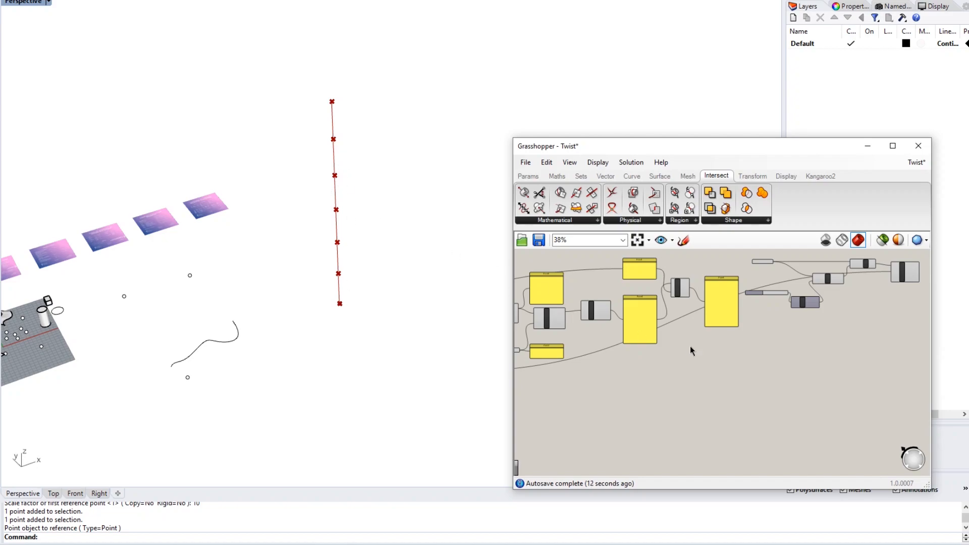
scroll(689, 346, up, 5)
right_drag(711, 306, 711, 308)
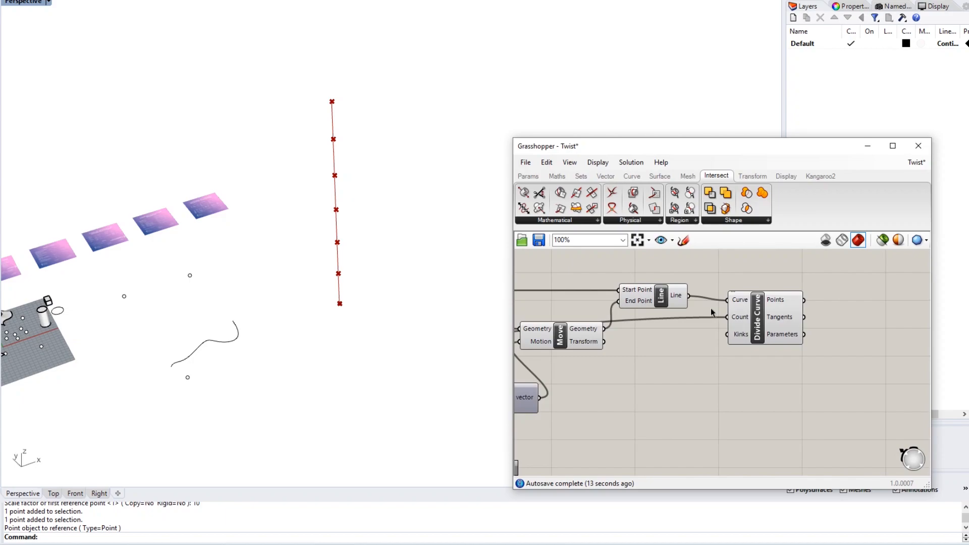
right_drag(816, 342, 730, 316)
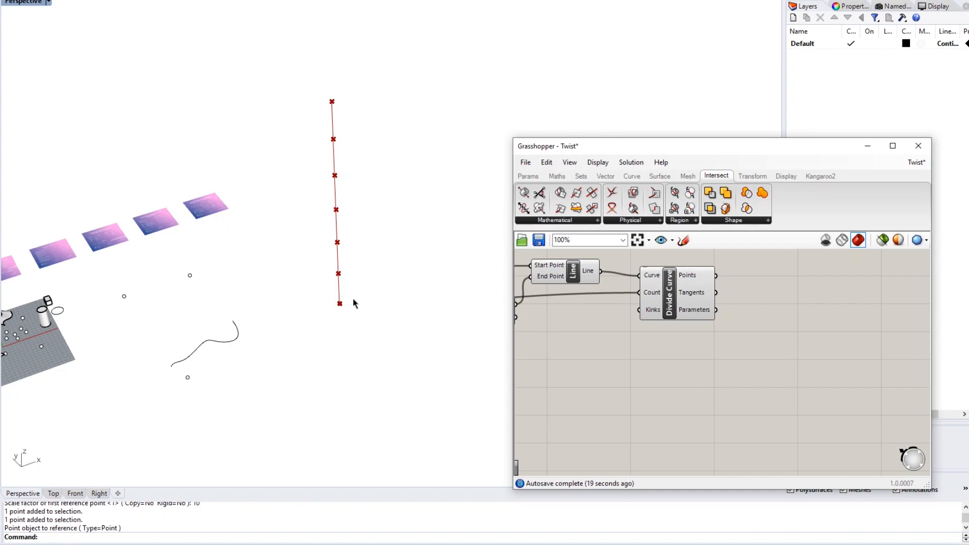
scroll(625, 350, down, 3)
right_drag(625, 350, 794, 353)
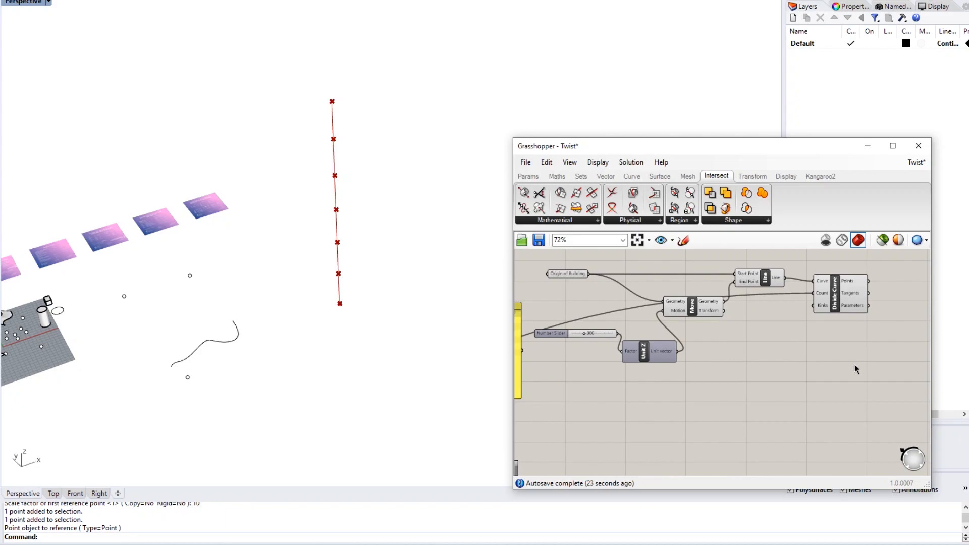
drag(855, 364, 610, 268)
- Disable the selected components from the radial menu
middle_click(692, 307)
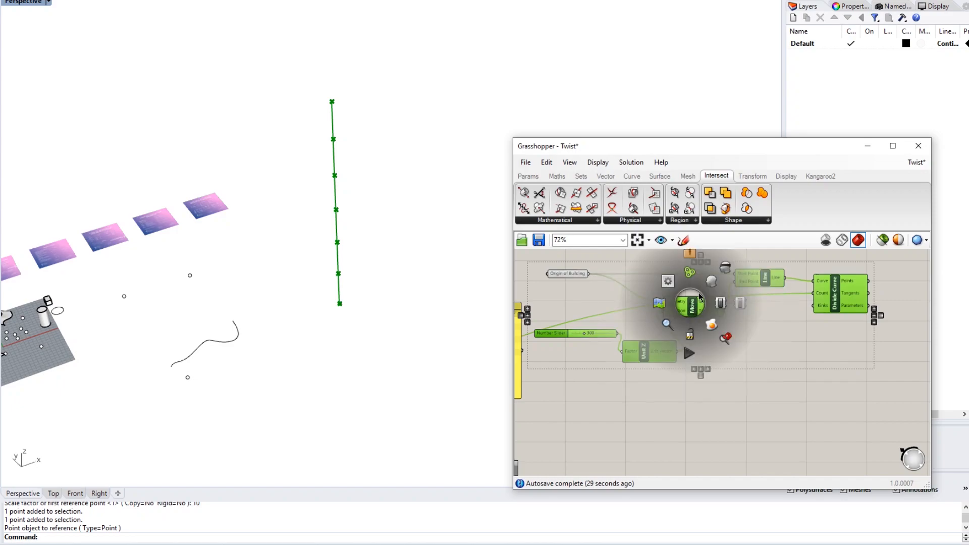
scroll(691, 307, up, 1)
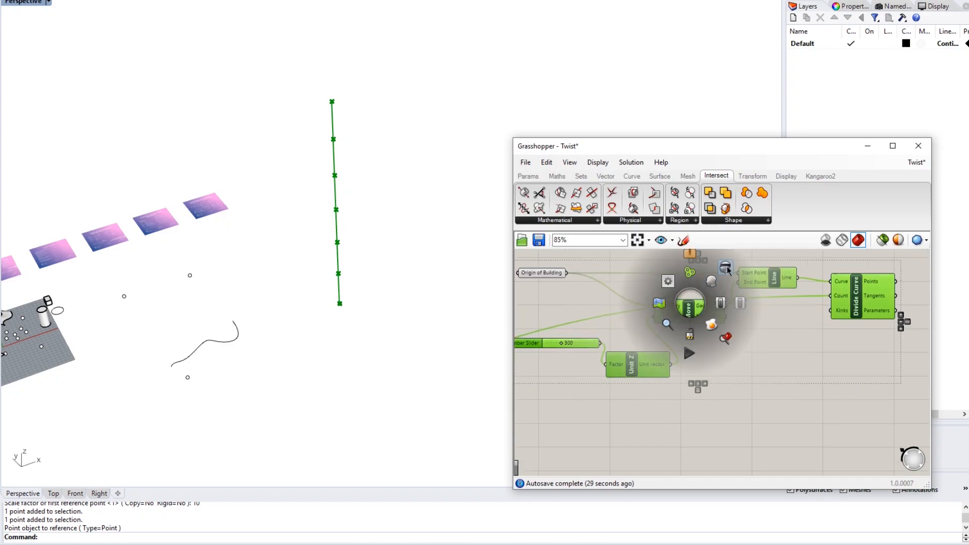
click(739, 304)
scroll(749, 370, down, 2)
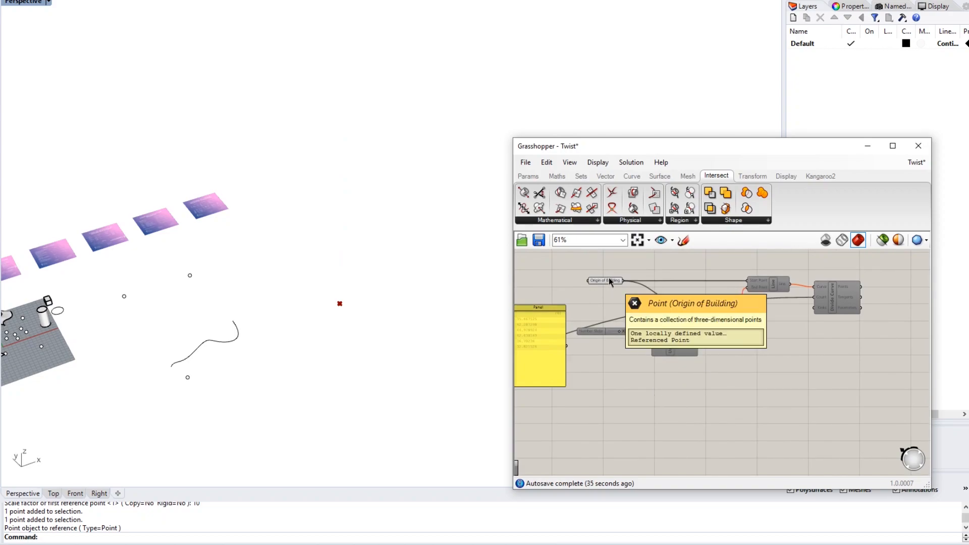
- Place a second Move component below the definition
double_click(646, 378)
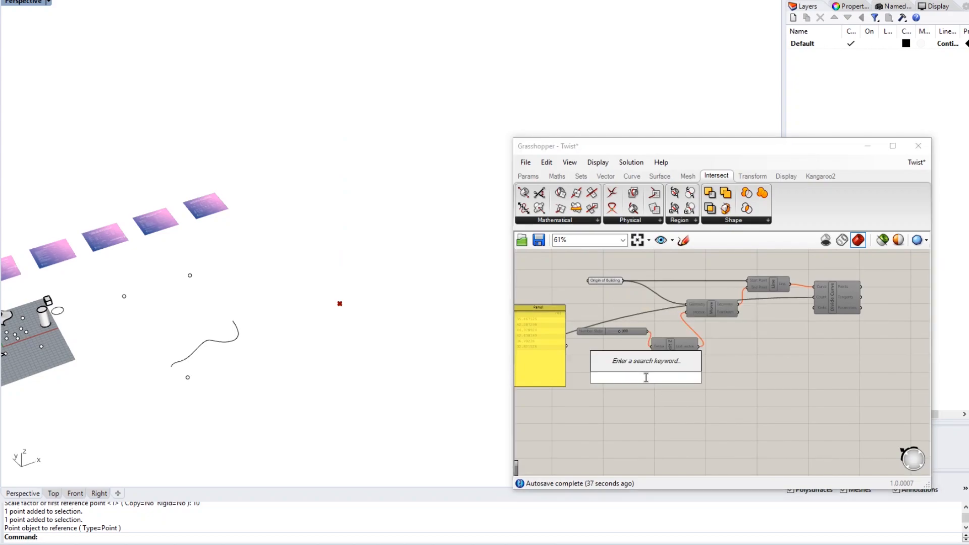
text(move)
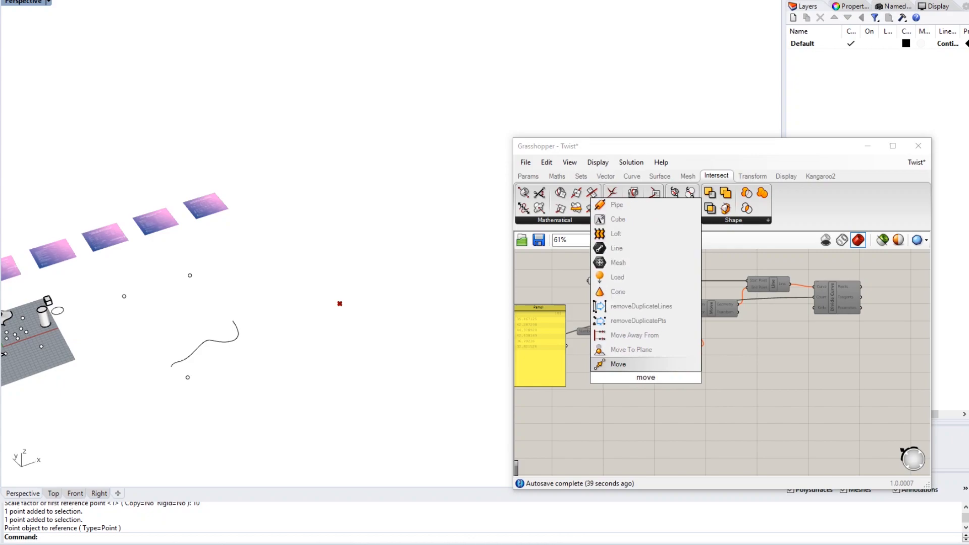
key(Return)
drag(642, 379, 689, 380)
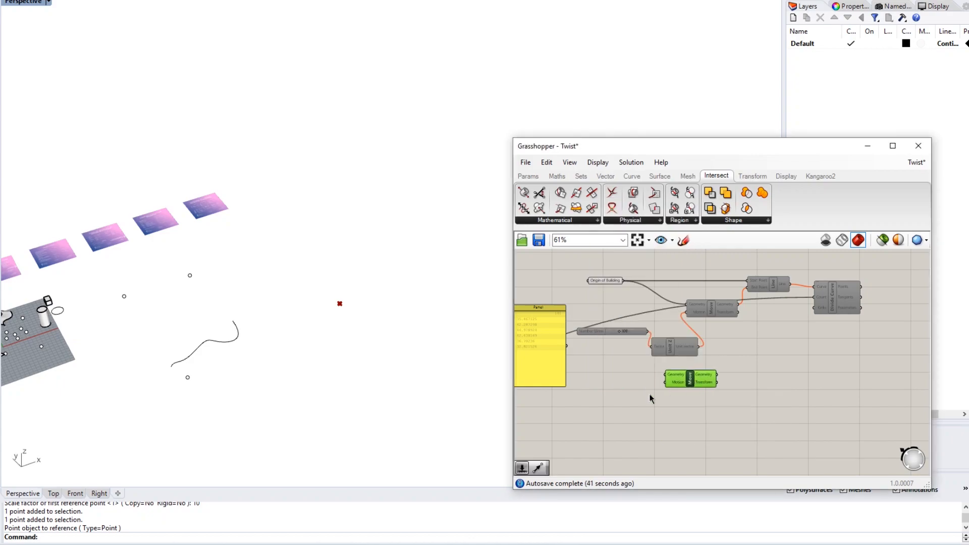
- Add a Series component and position it next to the new Move component
double_click(630, 403)
text(series)
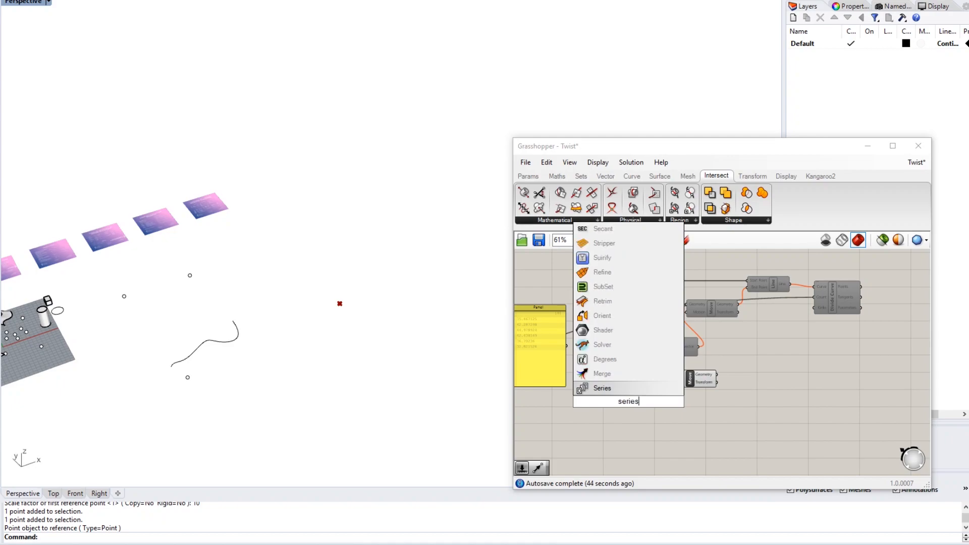
key(Return)
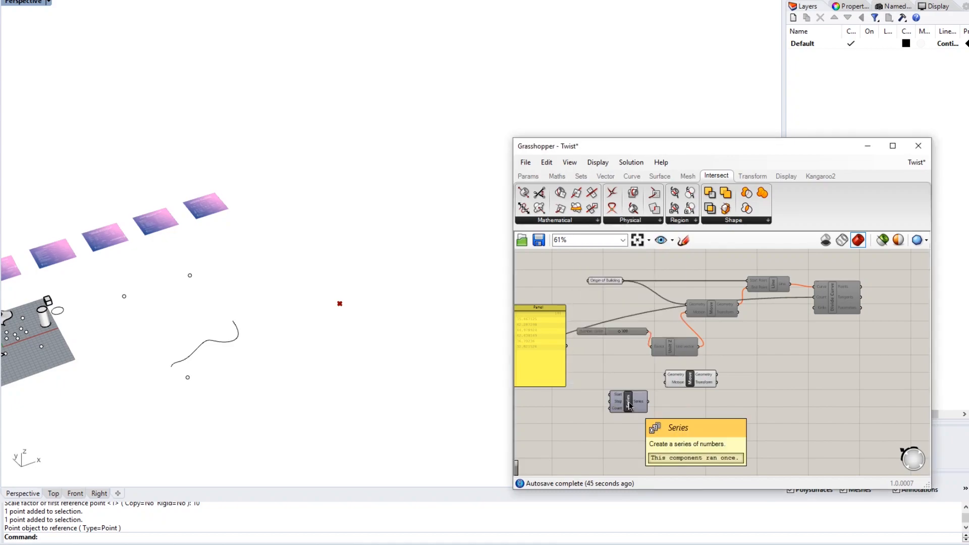
scroll(629, 405, up, 3)
right_drag(629, 406, 663, 380)
drag(662, 379, 671, 368)
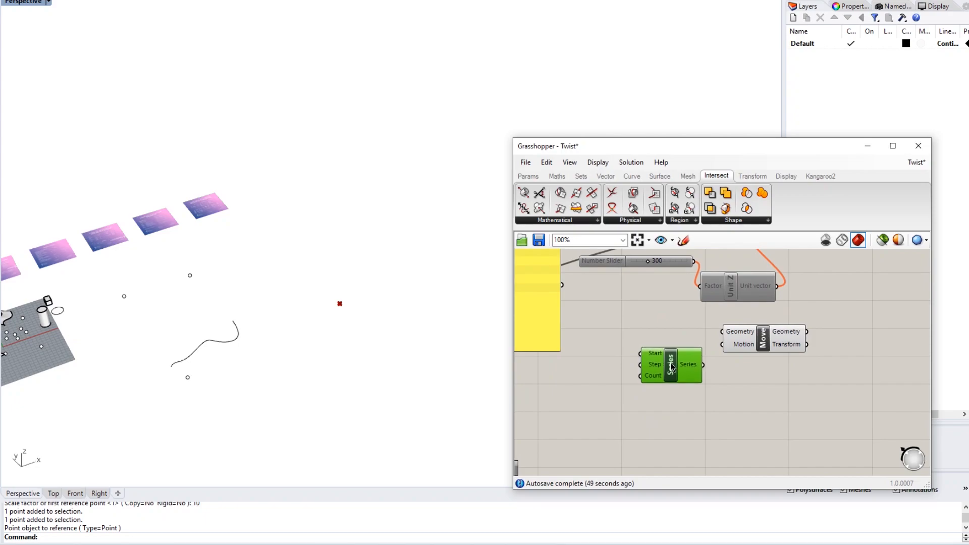
double_click(628, 403)
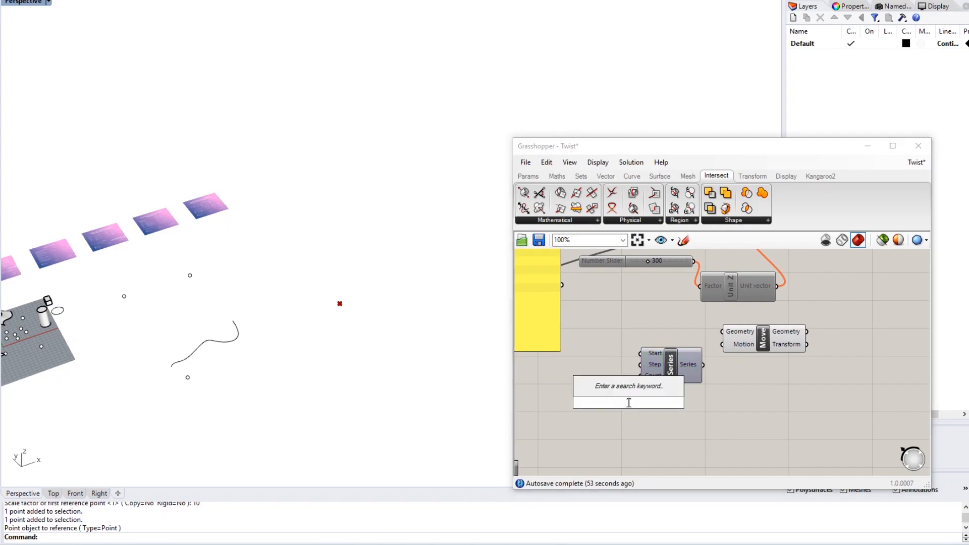
- Pan around the canvas to check the Series component's inputs and their default values
click(620, 417)
right_drag(620, 417, 690, 403)
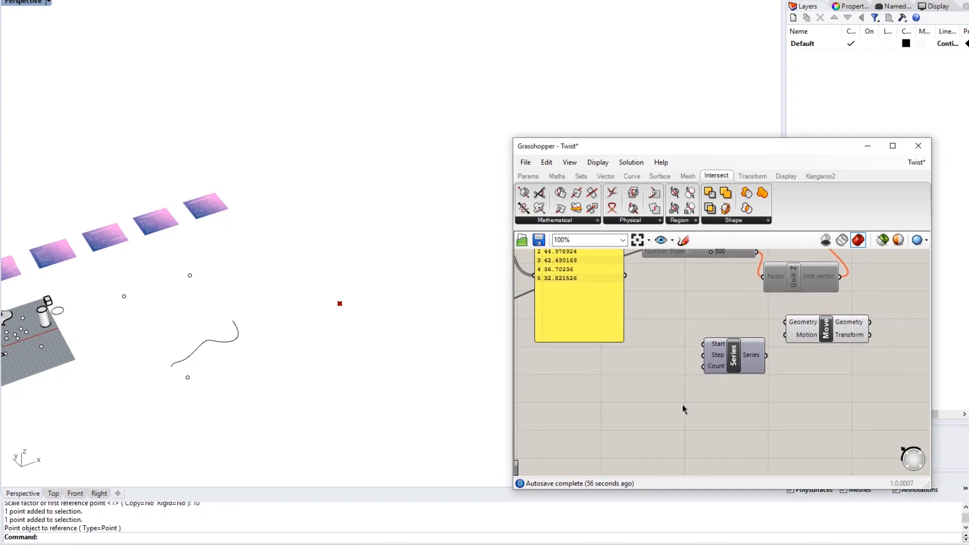
right_drag(664, 313, 624, 333)
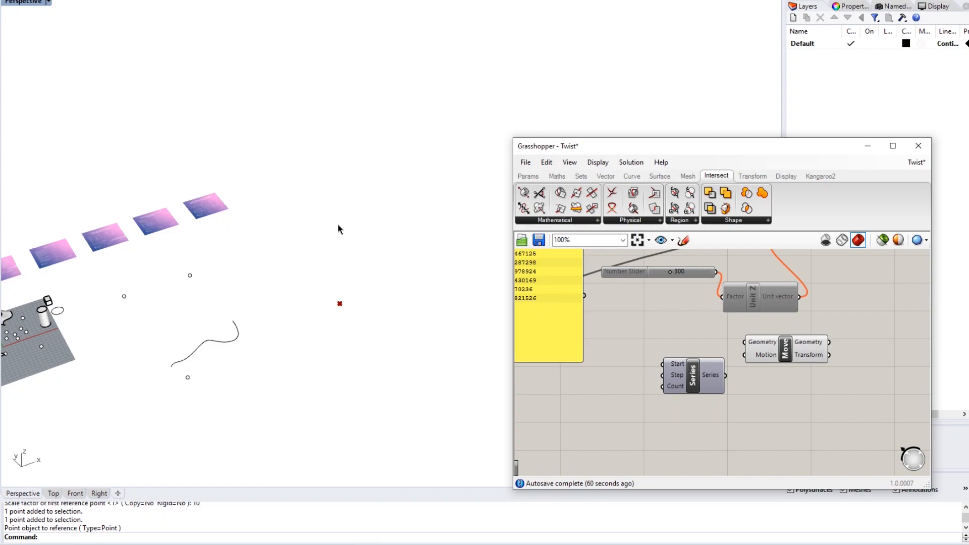
right_drag(683, 391, 658, 399)
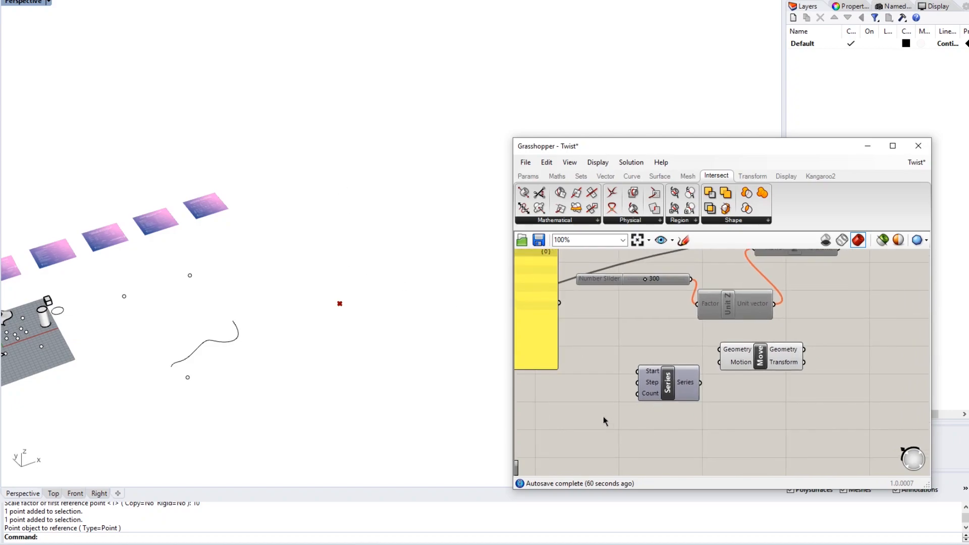
mouse_move(648, 372)
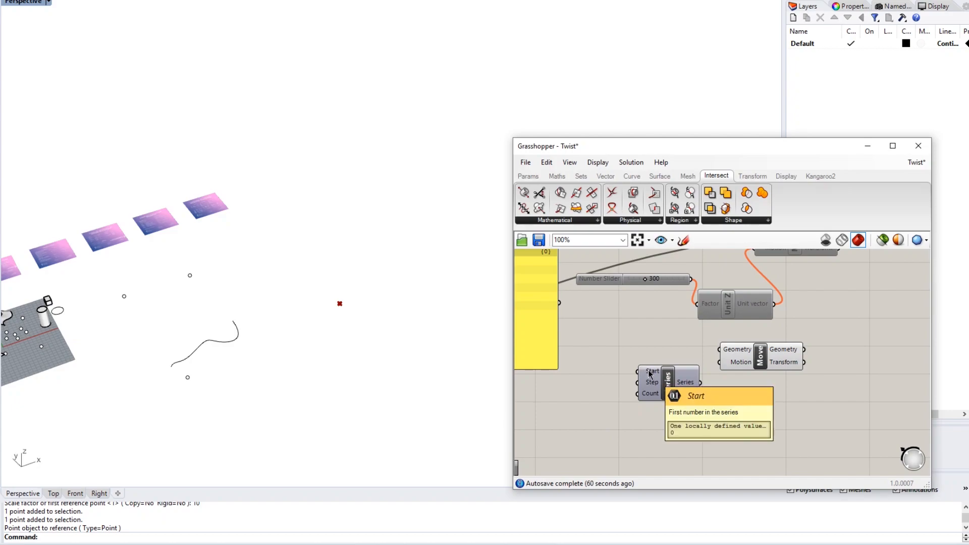
mouse_move(678, 389)
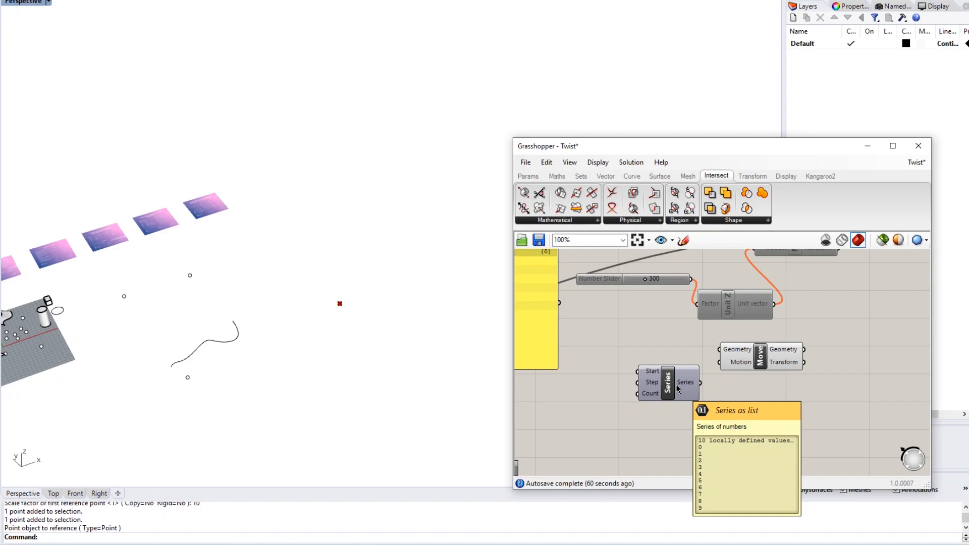
right_drag(677, 387, 686, 374)
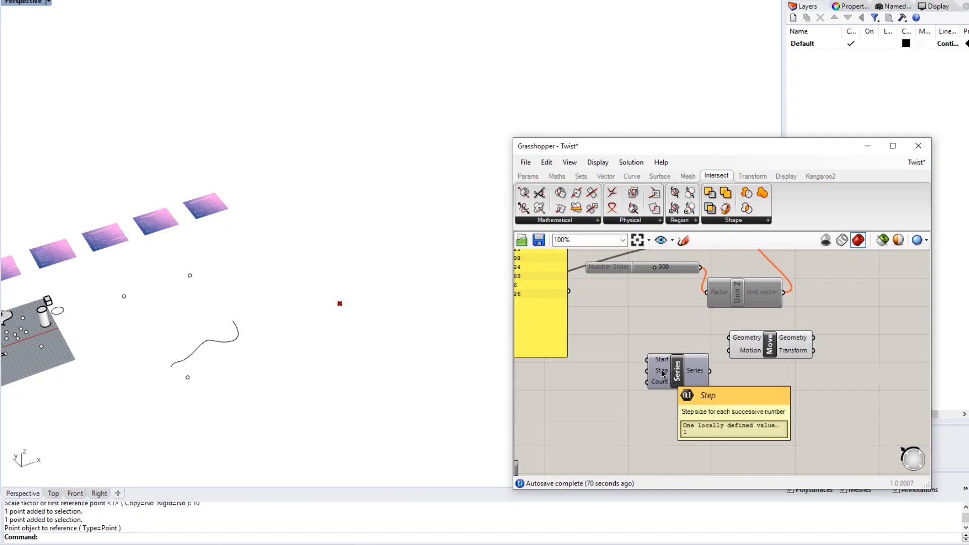
right_drag(671, 423, 695, 407)
mouse_move(686, 345)
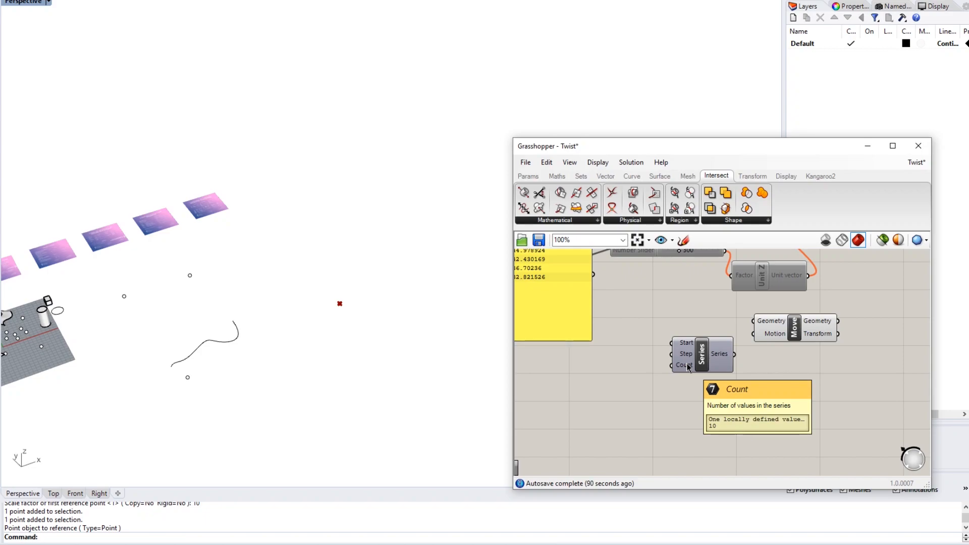
right_drag(679, 399, 667, 401)
double_click(620, 402)
key(Escape)
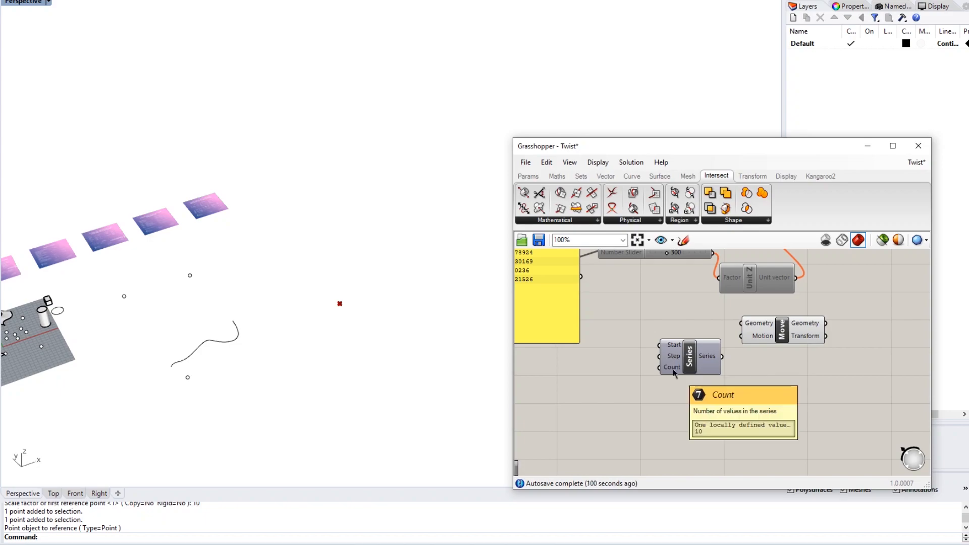
- Wire the Number of Levels slider output into the Series Count input
scroll(619, 399, down, 2)
right_drag(619, 400, 853, 356)
right_drag(697, 386, 850, 363)
right_drag(545, 357, 695, 346)
scroll(722, 374, down, 1)
drag(667, 363, 736, 363)
scroll(638, 400, down, 4)
scroll(895, 379, up, 3)
scroll(707, 419, up, 4)
right_drag(736, 363, 695, 383)
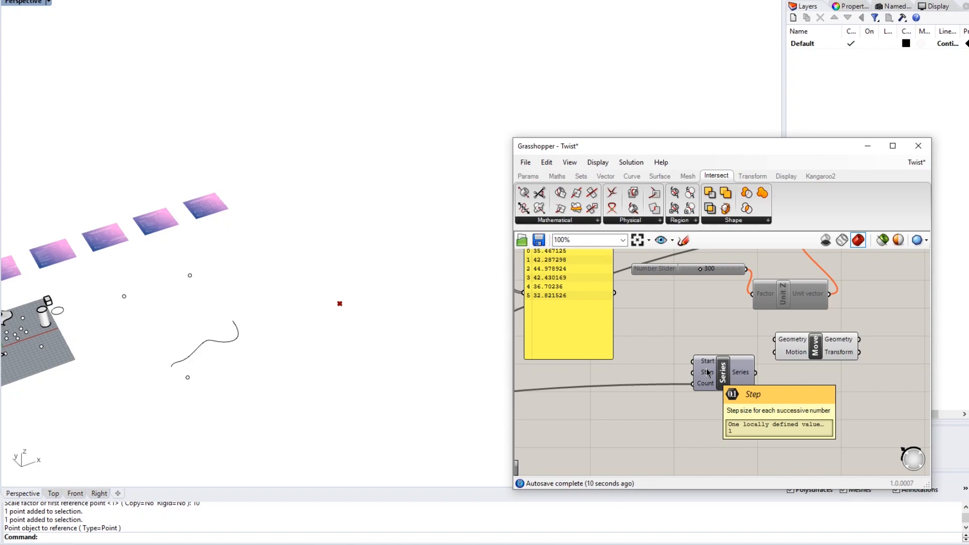
right_drag(781, 302, 739, 315)
right_drag(639, 371, 711, 341)
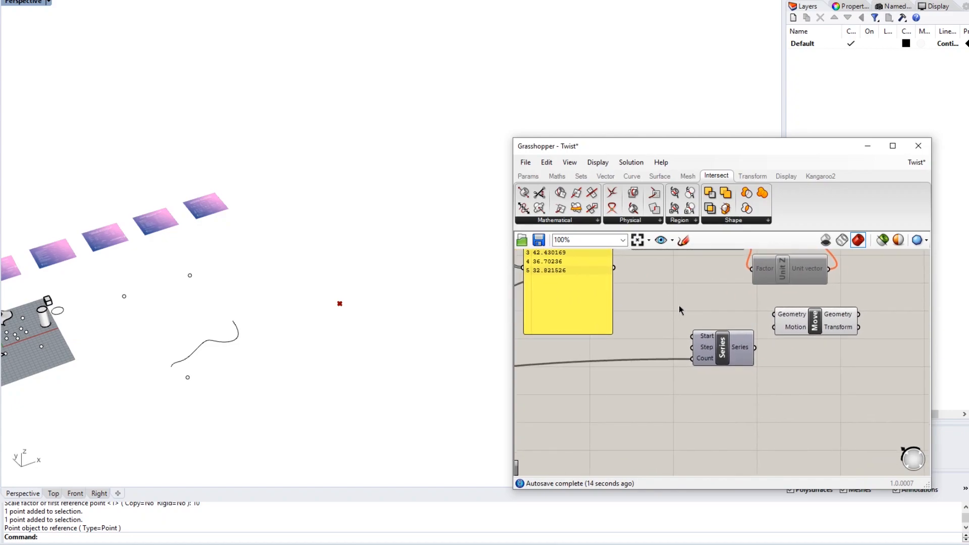
right_drag(680, 304, 653, 349)
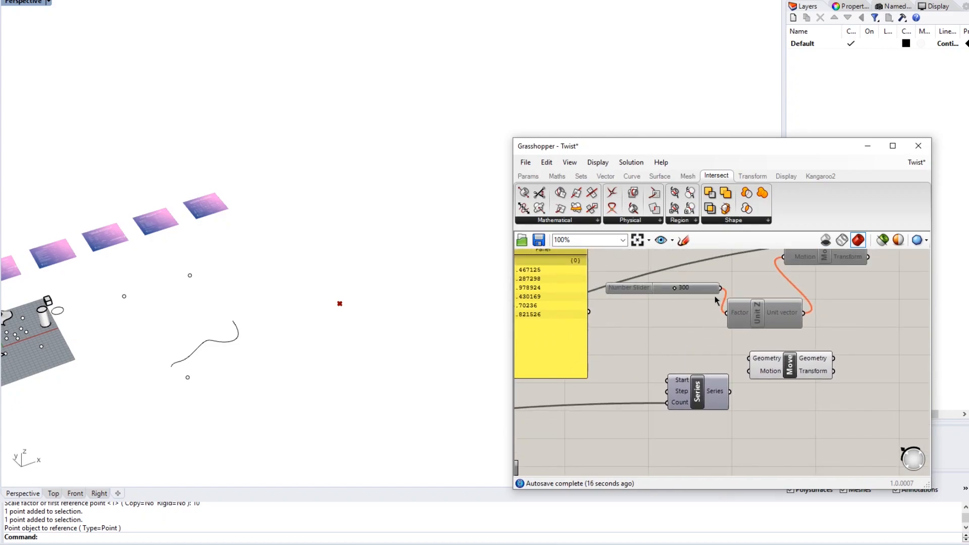
- Place a Number Slider set to 25 beside Series and wire it into the Step input
double_click(627, 368)
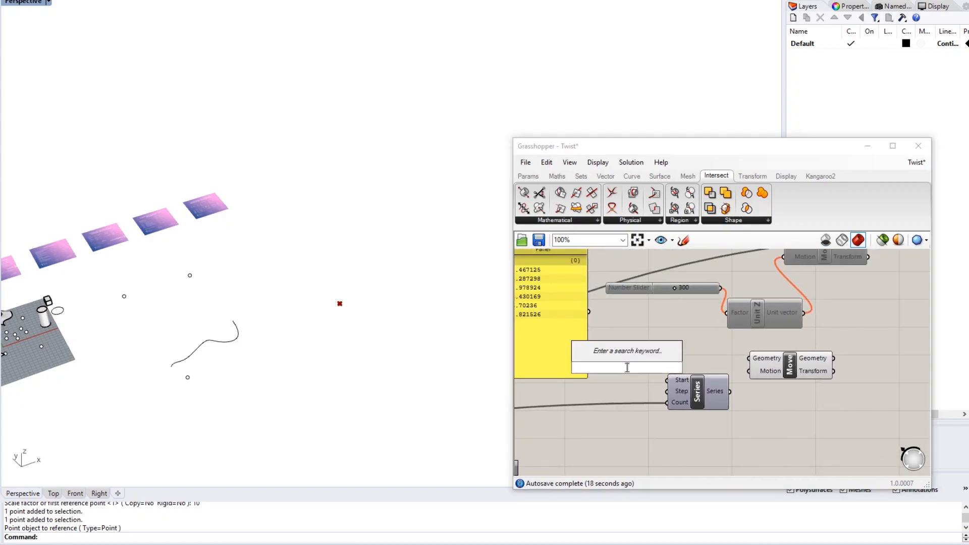
text(25)
key(Return)
drag(626, 369, 562, 413)
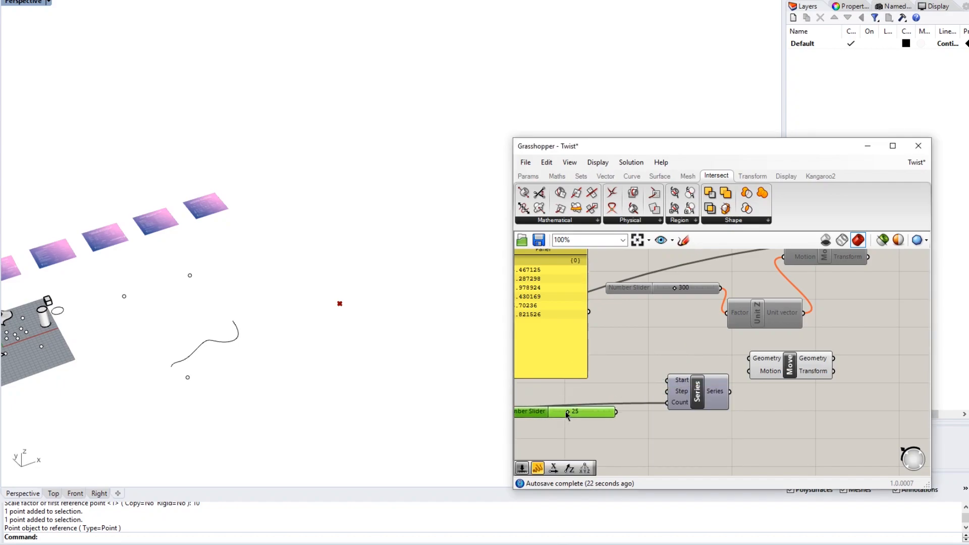
scroll(730, 352, down, 3)
drag(733, 382, 669, 331)
drag(722, 351, 742, 391)
click(733, 354)
right_drag(690, 399, 674, 375)
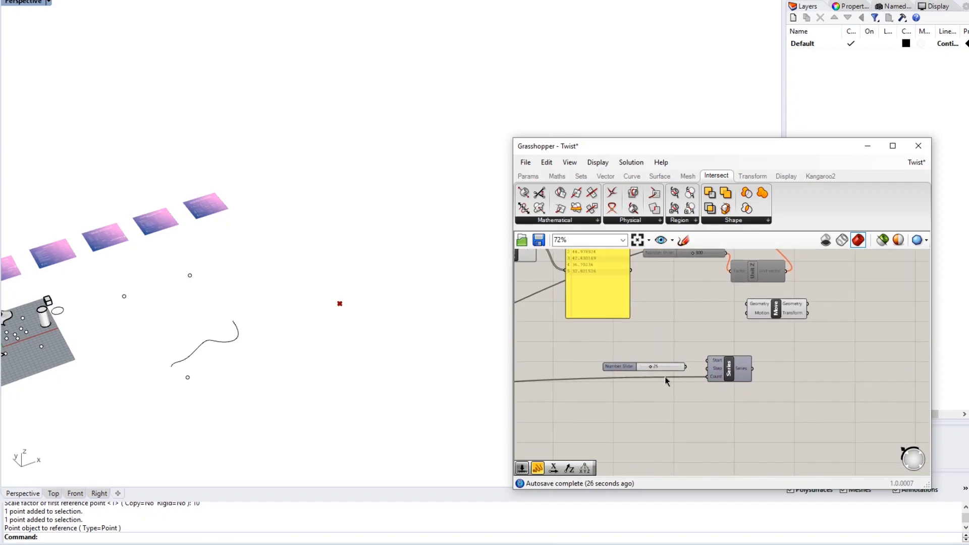
scroll(675, 379, up, 3)
click(665, 352)
drag(684, 354, 726, 365)
right_drag(748, 339, 714, 341)
- Add a Panel showing the Series output values 0, 25, 50, 75, 100, 125
double_click(807, 368)
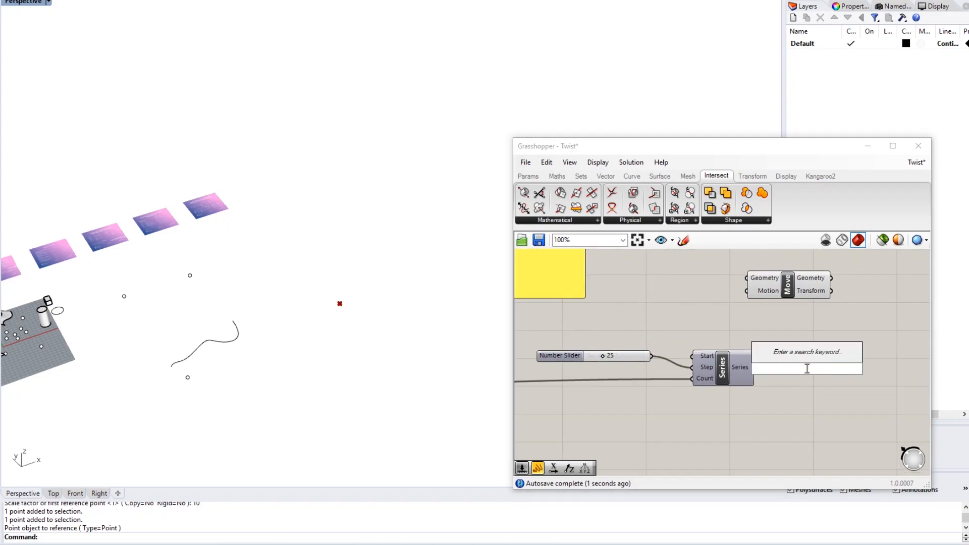
text(panel)
key(Return)
drag(807, 369, 782, 365)
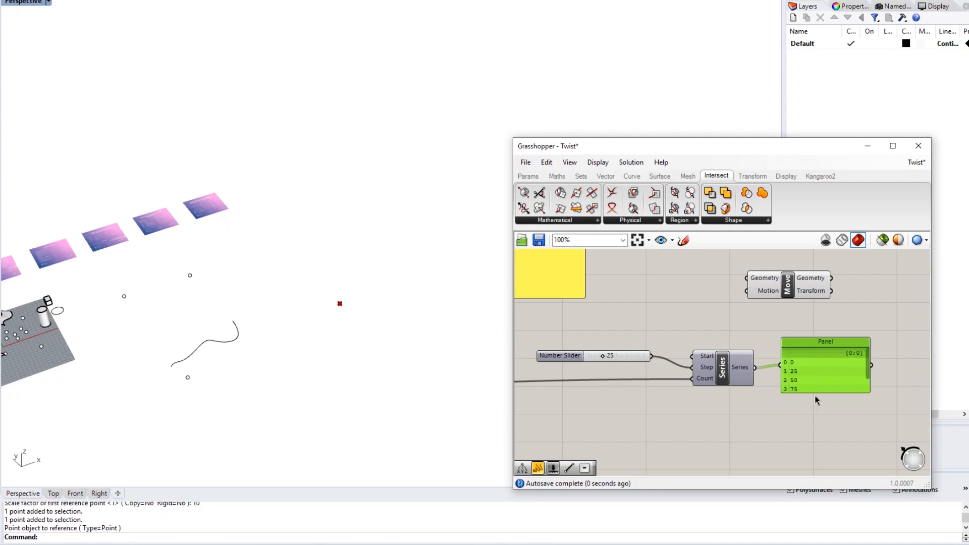
drag(818, 392, 819, 415)
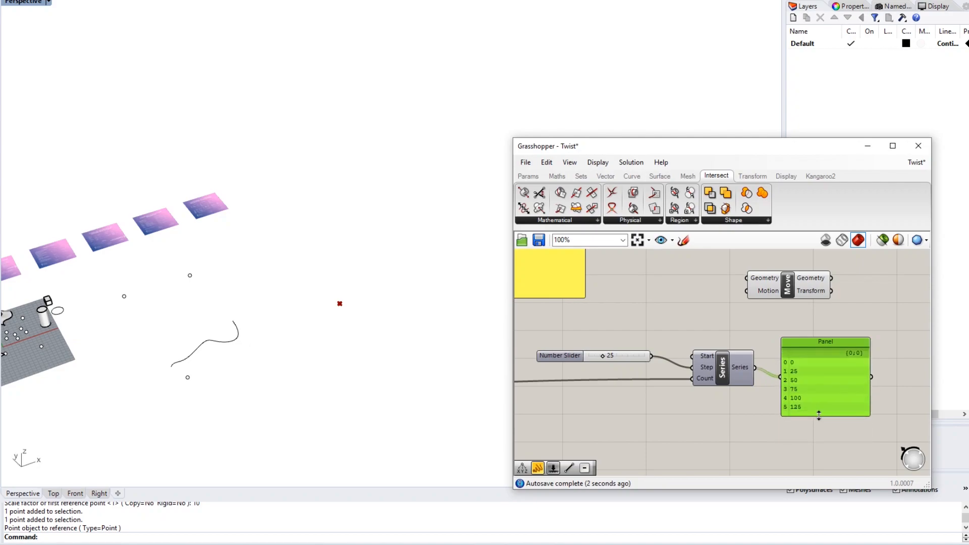
click(808, 429)
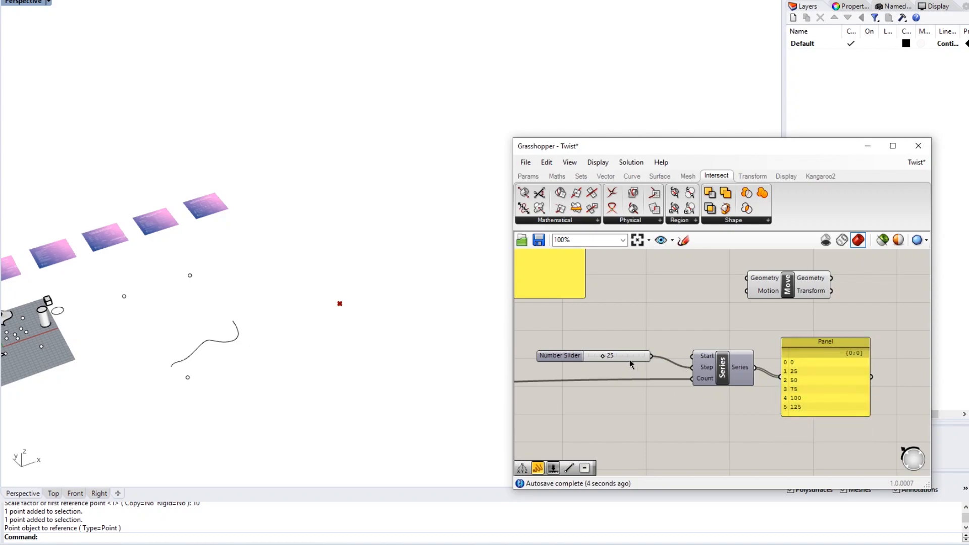
right_drag(775, 327, 706, 378)
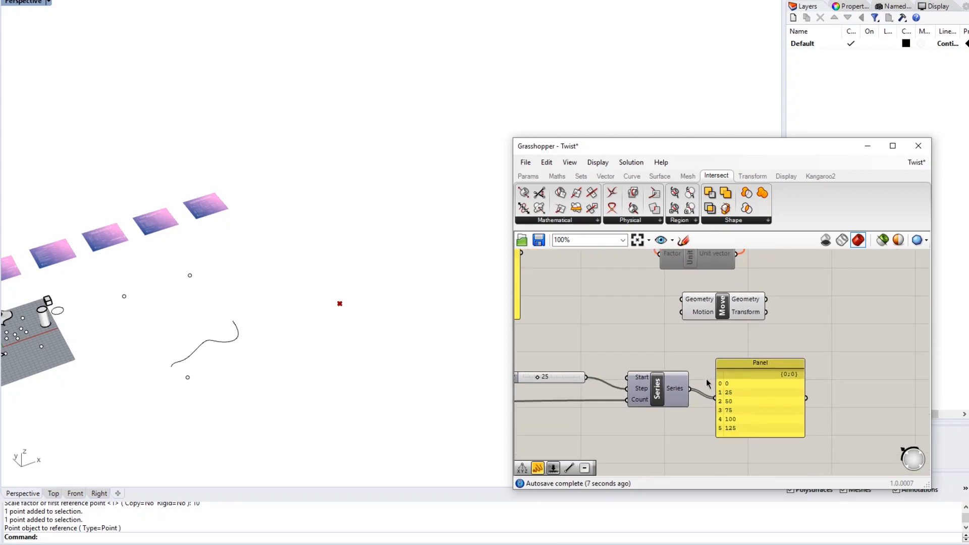
- Add a Unit Z component to the right of Series and feed the Series output into its Factor
double_click(655, 346)
text(unit)
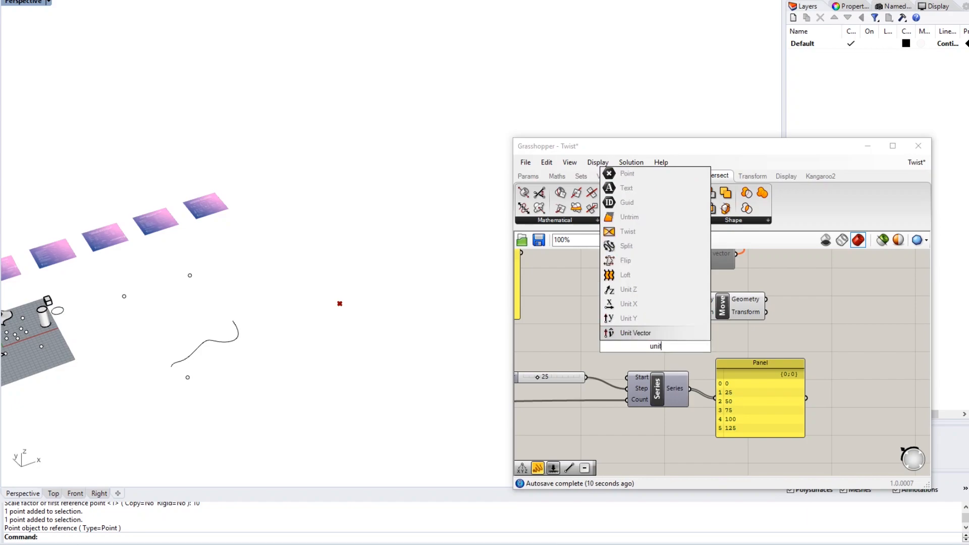
text( z)
key(Return)
drag(656, 351, 815, 365)
drag(756, 407, 771, 466)
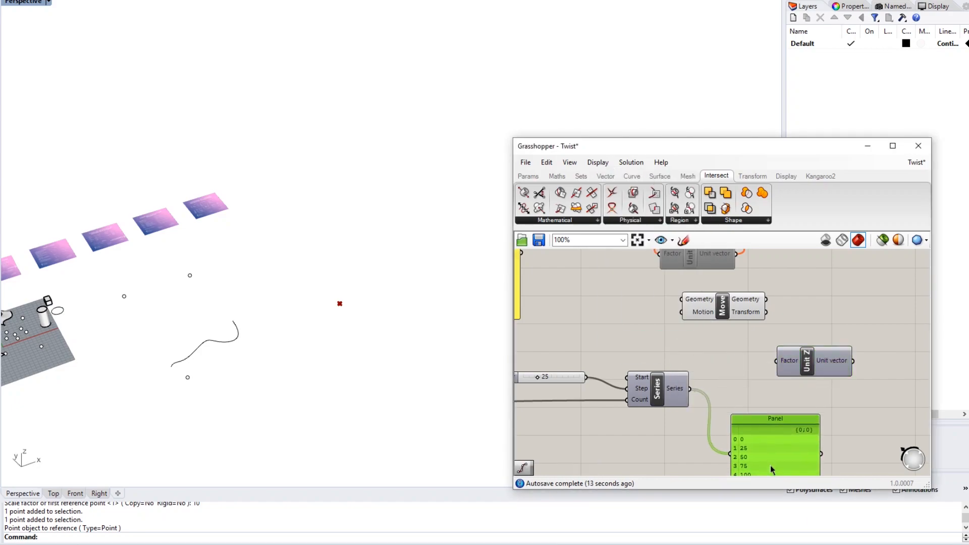
click(807, 383)
drag(783, 362, 745, 385)
click(695, 379)
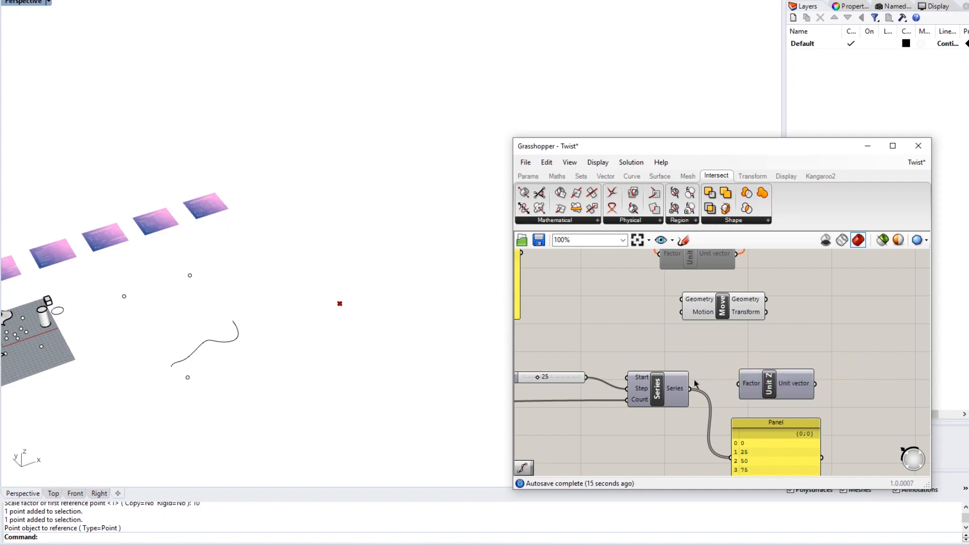
right_drag(743, 450, 745, 443)
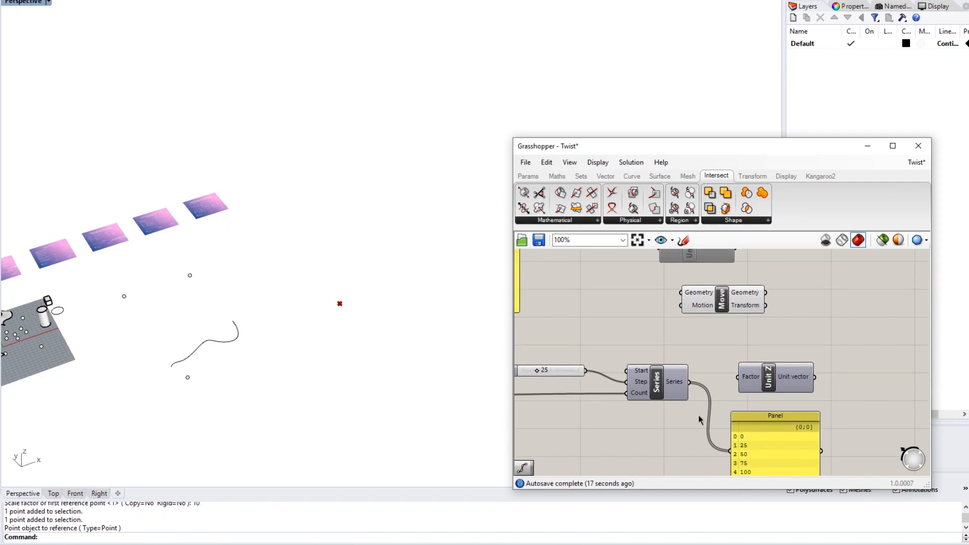
drag(739, 384, 741, 381)
- Add a second Panel listing the Unit Z vectors {0,0,0} through {0,0,125}
right_drag(844, 393, 801, 385)
double_click(802, 386)
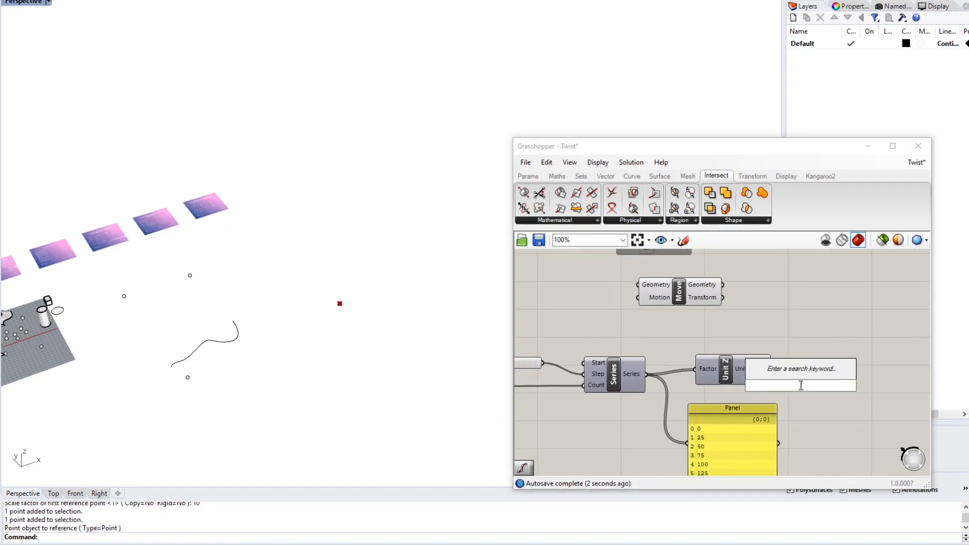
text(//)
key(Return)
drag(801, 386, 846, 430)
drag(771, 370, 800, 431)
right_drag(834, 458, 817, 413)
drag(816, 412, 815, 445)
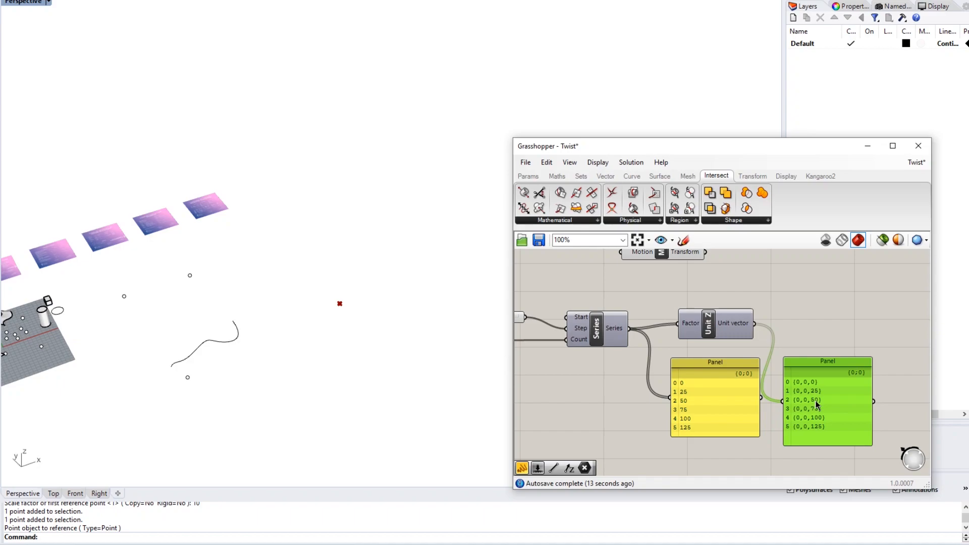
right_drag(737, 402, 846, 402)
right_drag(747, 382, 793, 386)
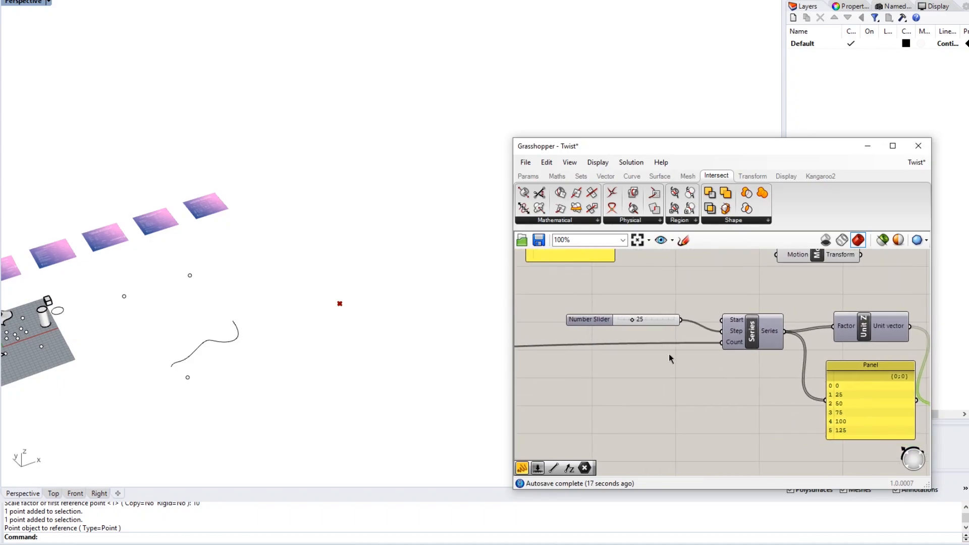
- Set the Series Start input to 1 so the panels read 1 to 126
right_click(733, 320)
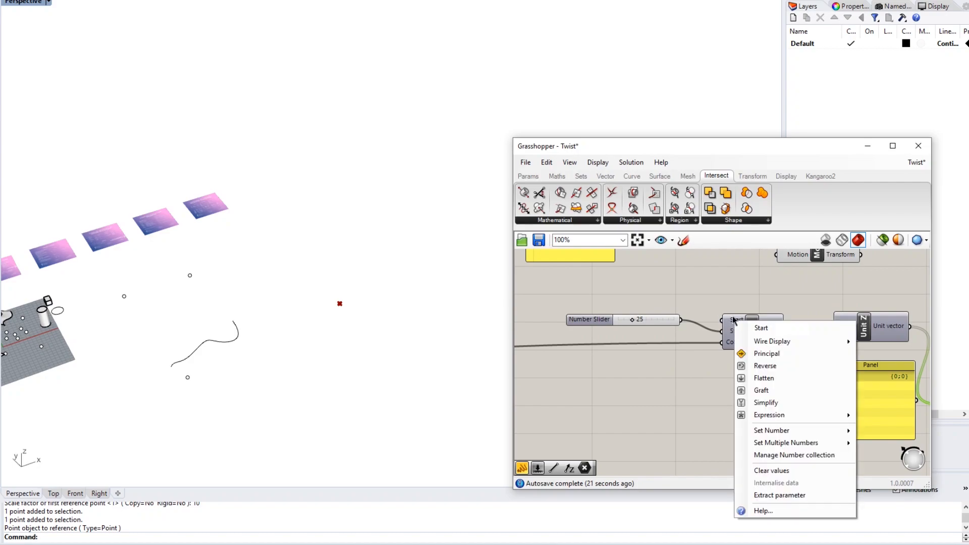
click(670, 405)
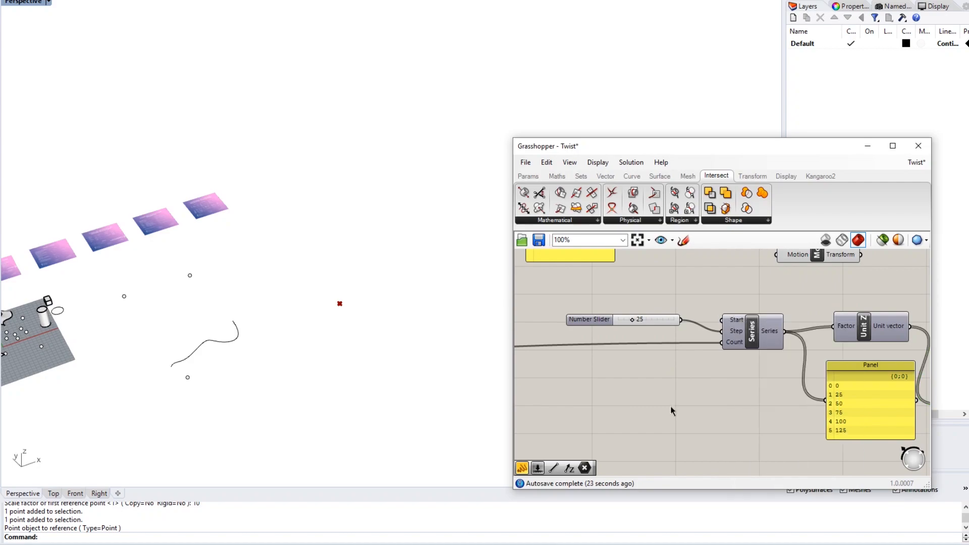
right_click(739, 322)
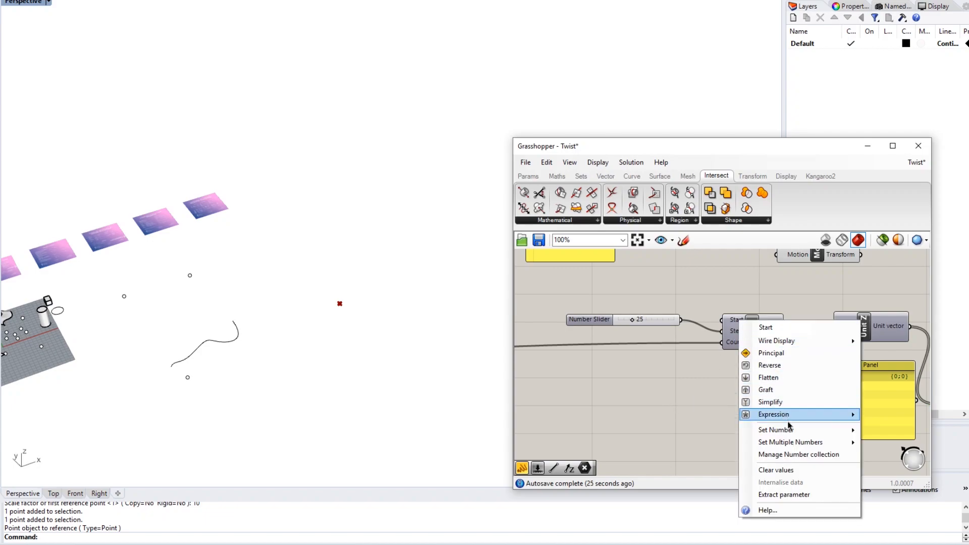
mouse_move(792, 430)
click(883, 429)
text(1)
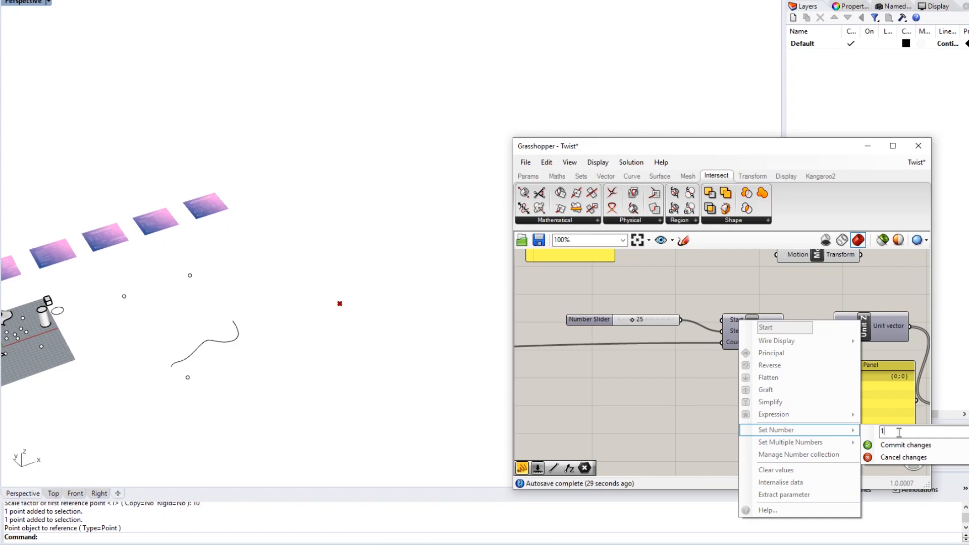
click(884, 446)
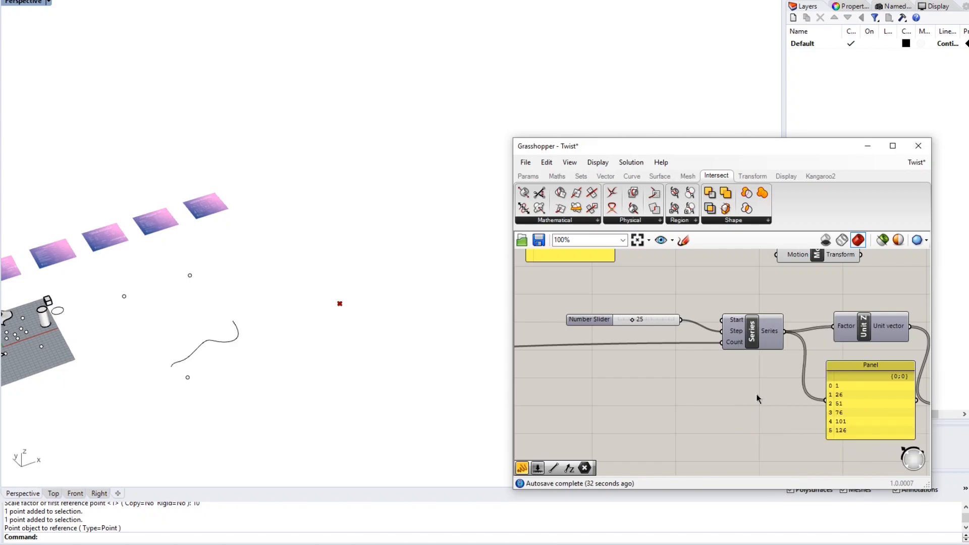
right_drag(745, 387, 686, 390)
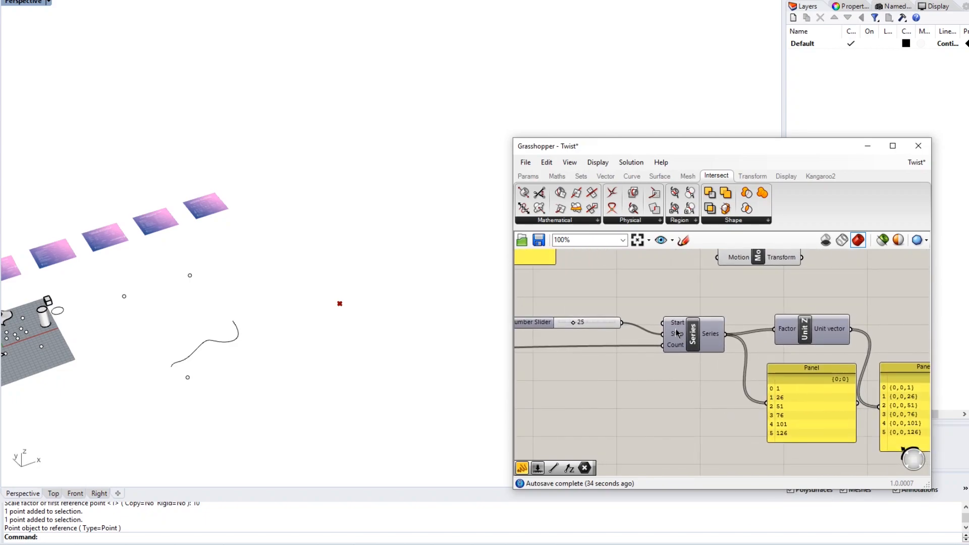
right_drag(696, 366, 646, 373)
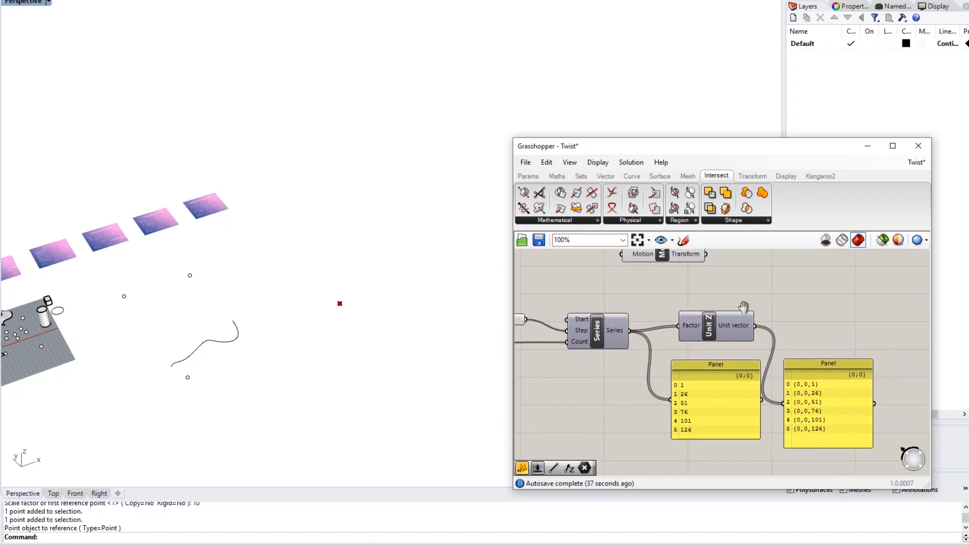
right_drag(767, 308, 734, 309)
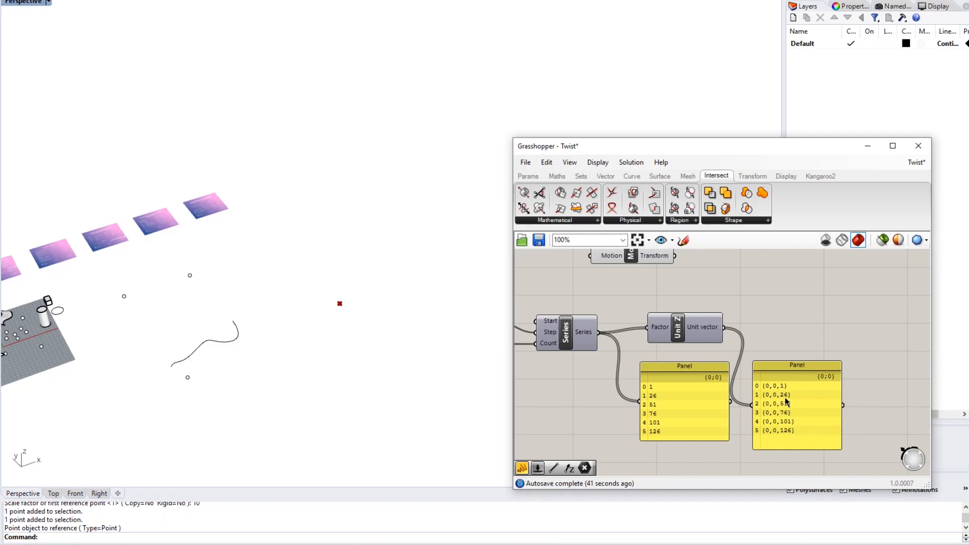
right_drag(568, 388, 711, 382)
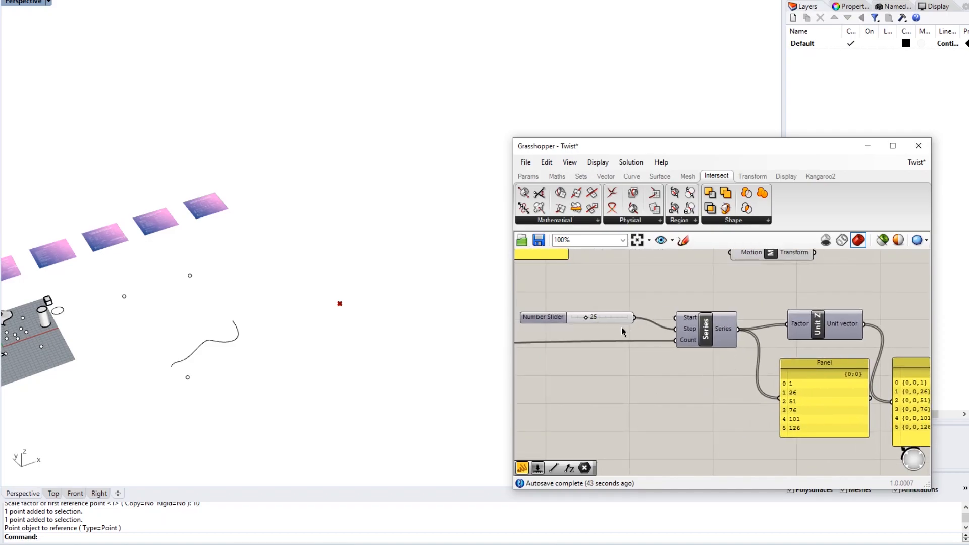
- Try the step slider at 24, then set it back to 25
double_click(601, 317)
text(24)
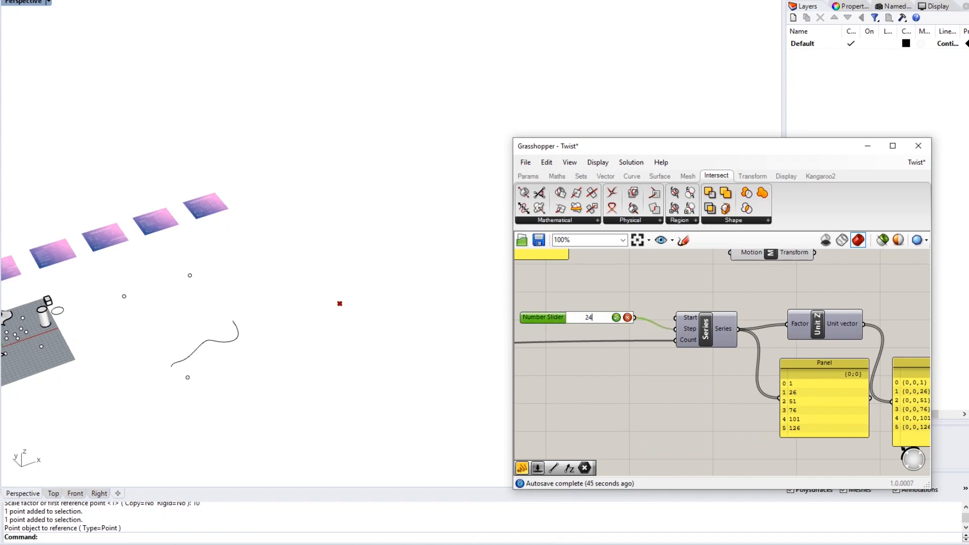
key(Return)
right_drag(669, 391, 583, 371)
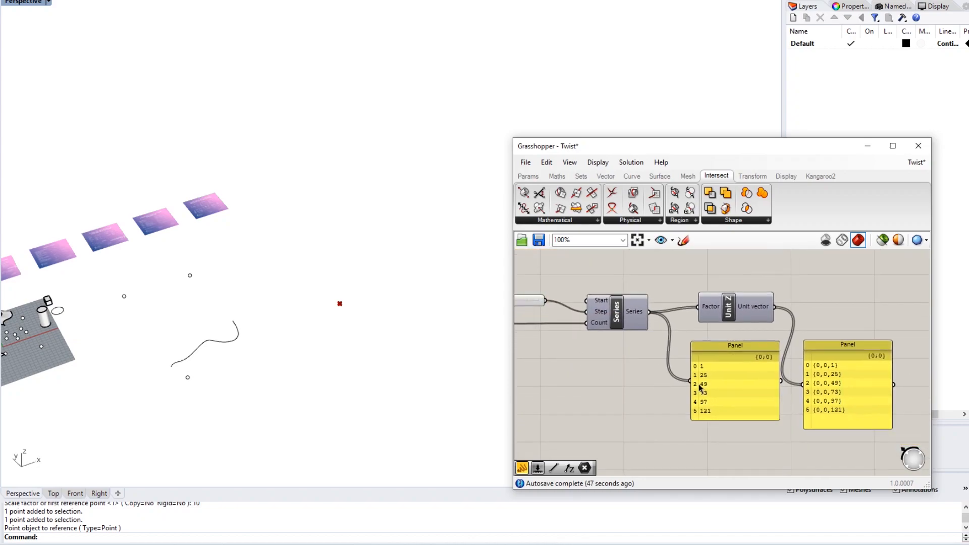
right_drag(699, 387, 611, 379)
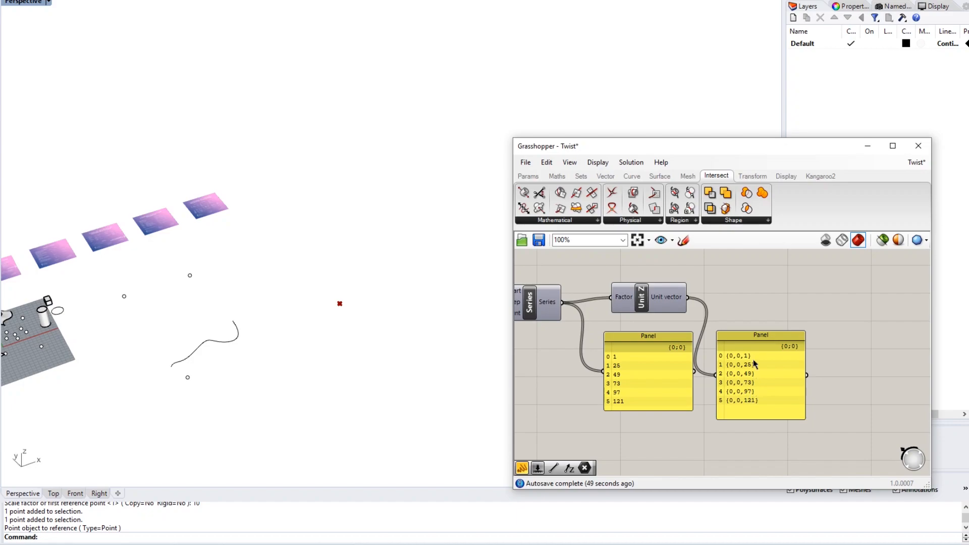
right_drag(705, 353, 781, 374)
right_drag(578, 351, 701, 358)
double_click(629, 322)
text(25)
key(Return)
- Wire the 25 slider into Series Start as well, giving values 25 to 150
right_drag(904, 396, 691, 376)
right_drag(658, 345, 760, 345)
scroll(712, 308, up, 1)
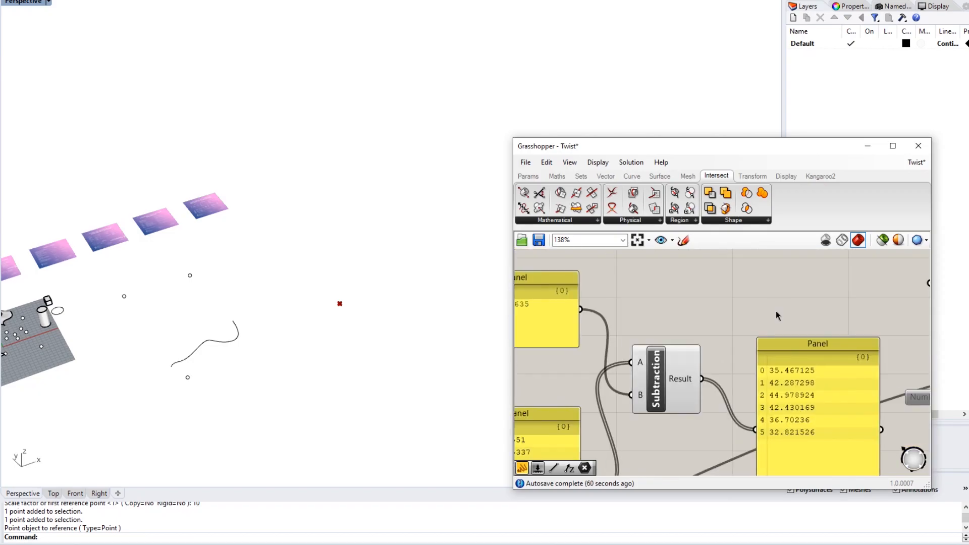
scroll(737, 359, down, 5)
right_drag(832, 402, 656, 296)
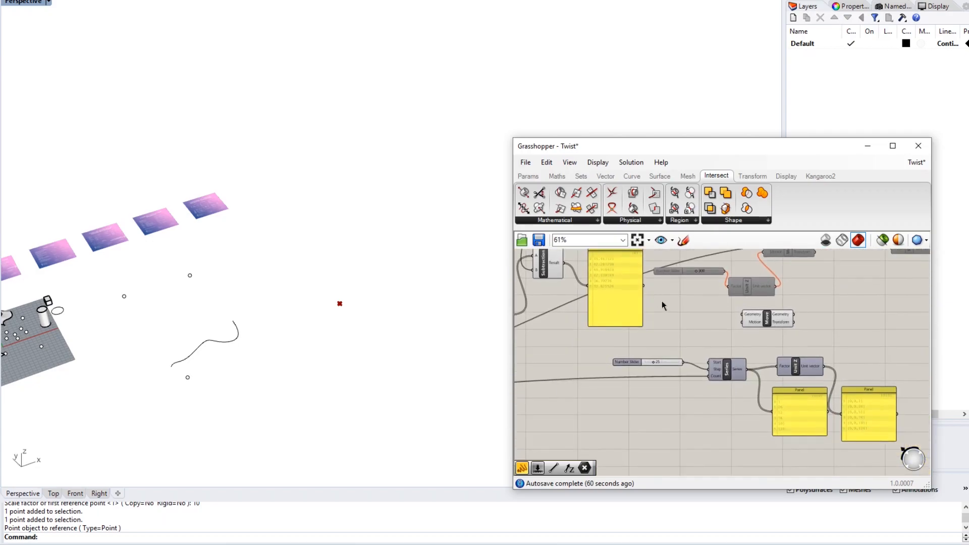
scroll(667, 370, up, 5)
drag(702, 353, 757, 369)
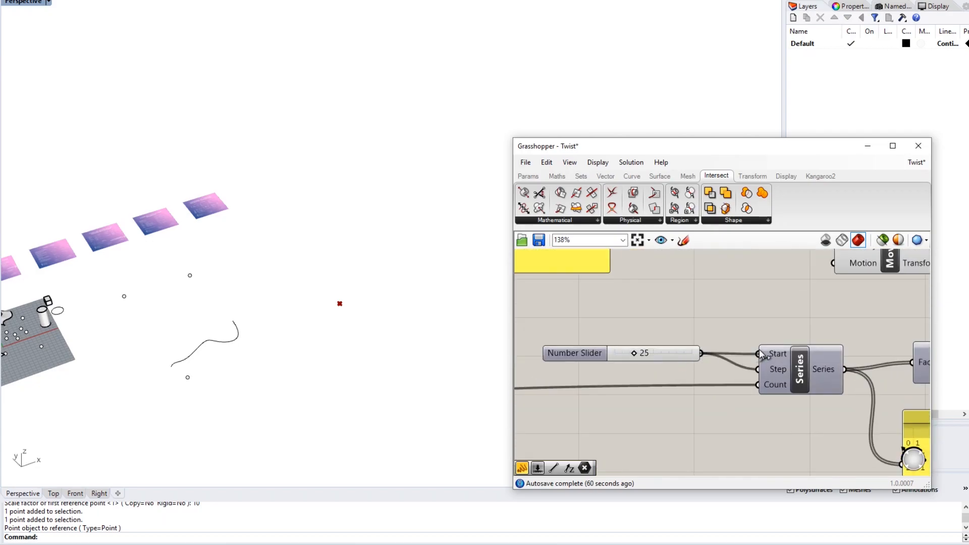
scroll(747, 323, down, 2)
right_drag(879, 351, 655, 293)
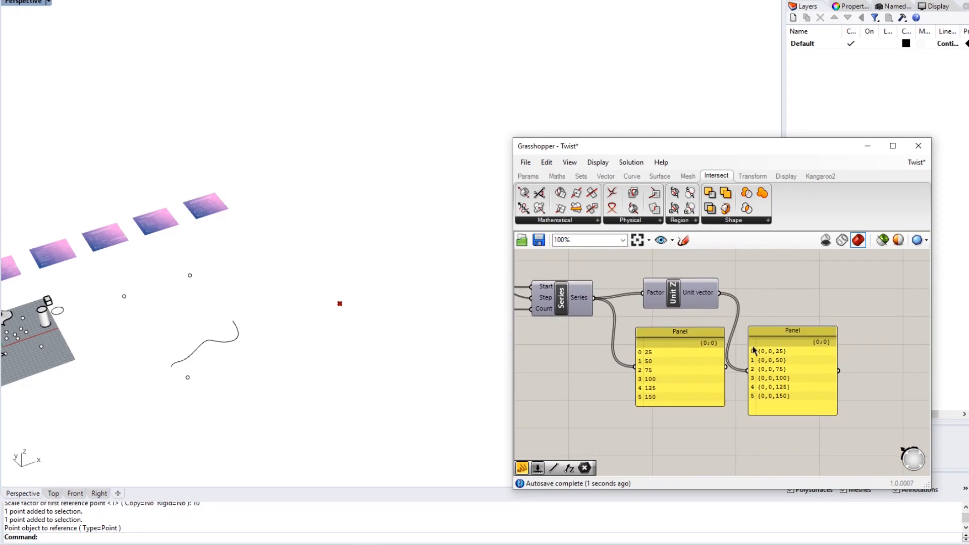
scroll(775, 377, up, 3)
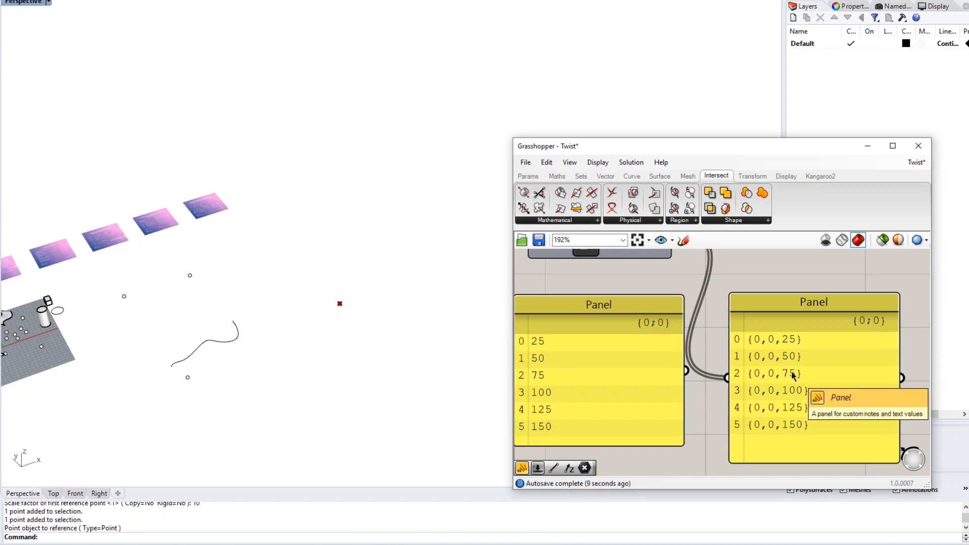
scroll(793, 374, down, 5)
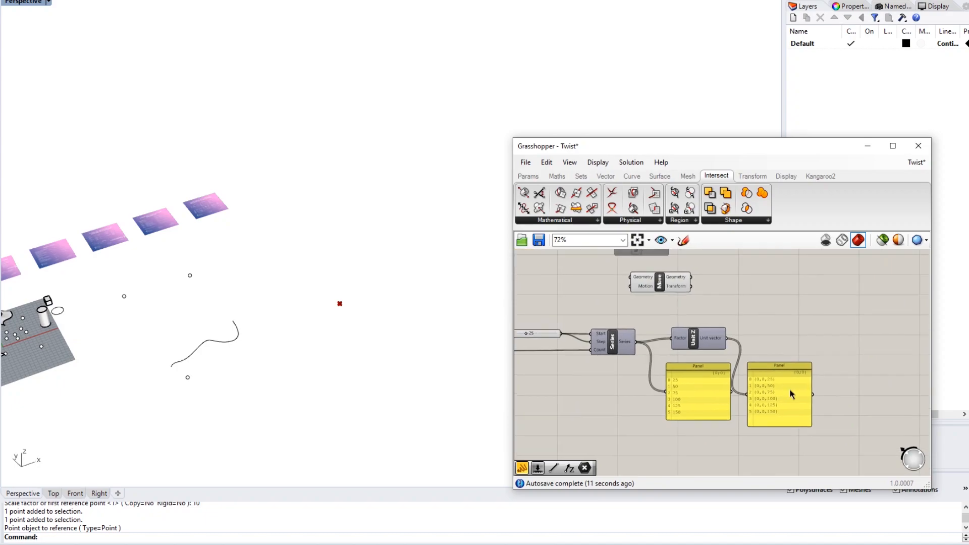
- Wire the Unit Z vectors into Move Motion and Origin of Building into Move Geometry
right_click(786, 321)
click(760, 318)
drag(728, 339, 629, 288)
right_drag(718, 284, 829, 350)
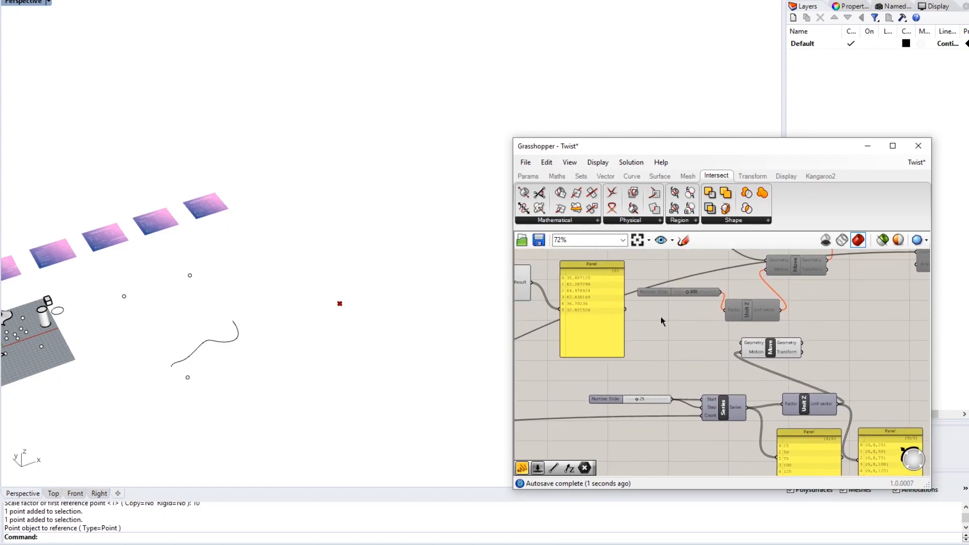
right_drag(661, 317, 650, 353)
drag(683, 269, 732, 379)
- Reposition the Move component, widen the point spacing with the slider, and select the series components
right_drag(828, 385, 773, 354)
drag(707, 358, 851, 386)
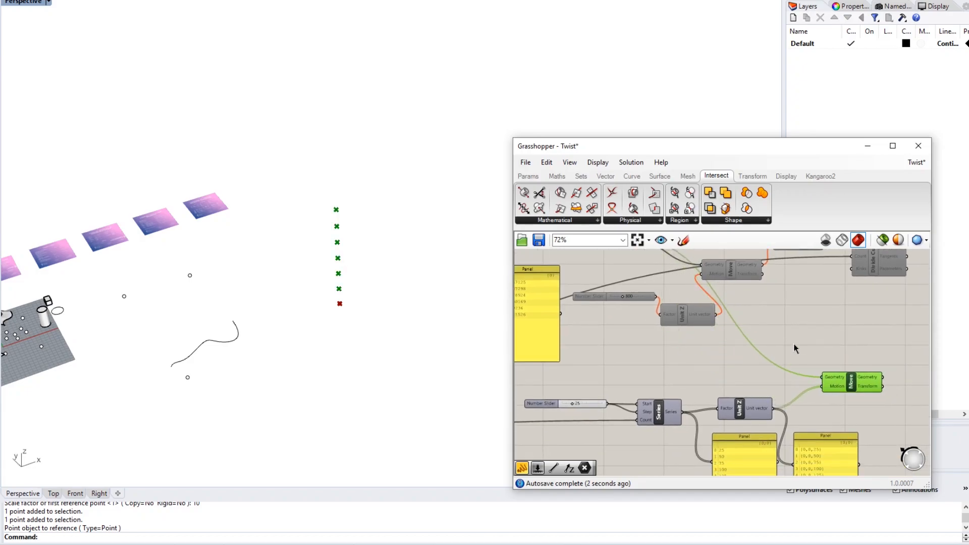
click(791, 345)
right_drag(734, 373, 771, 368)
scroll(616, 407, up, 3)
drag(608, 391, 625, 390)
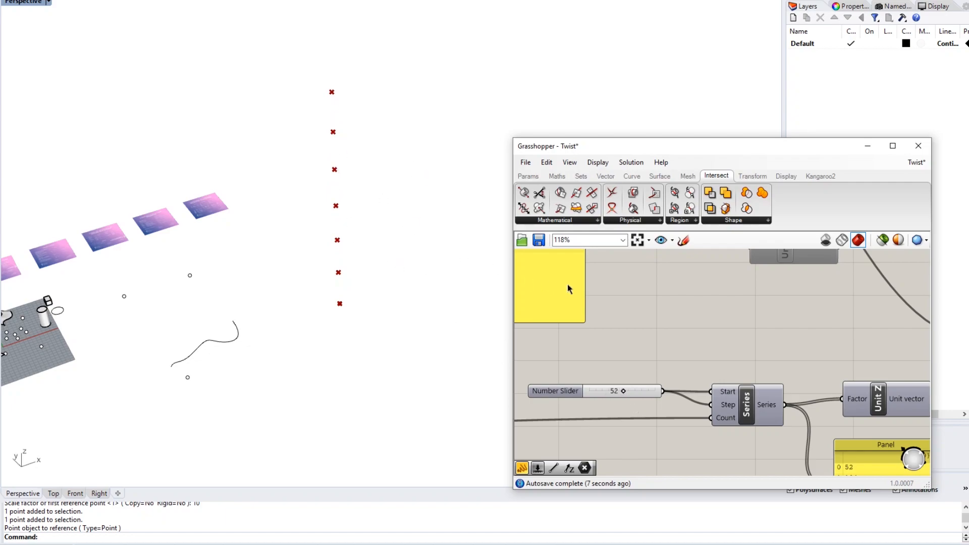
scroll(653, 320, down, 3)
right_drag(663, 309, 656, 332)
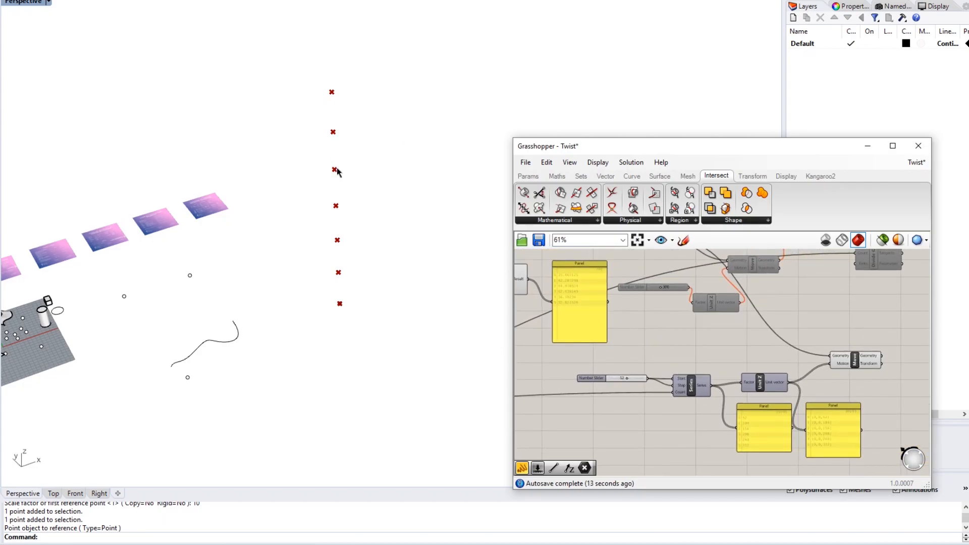
right_drag(707, 330, 657, 313)
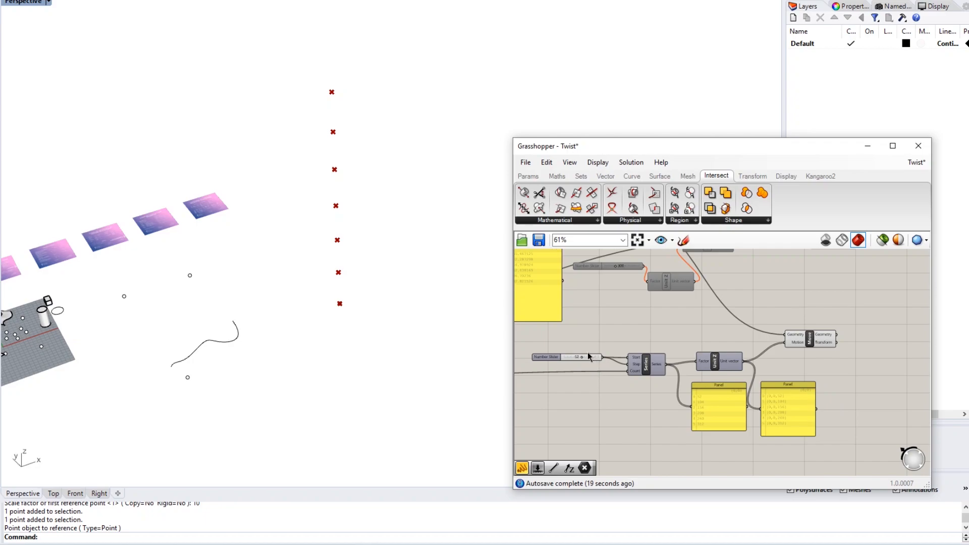
drag(847, 322, 573, 402)
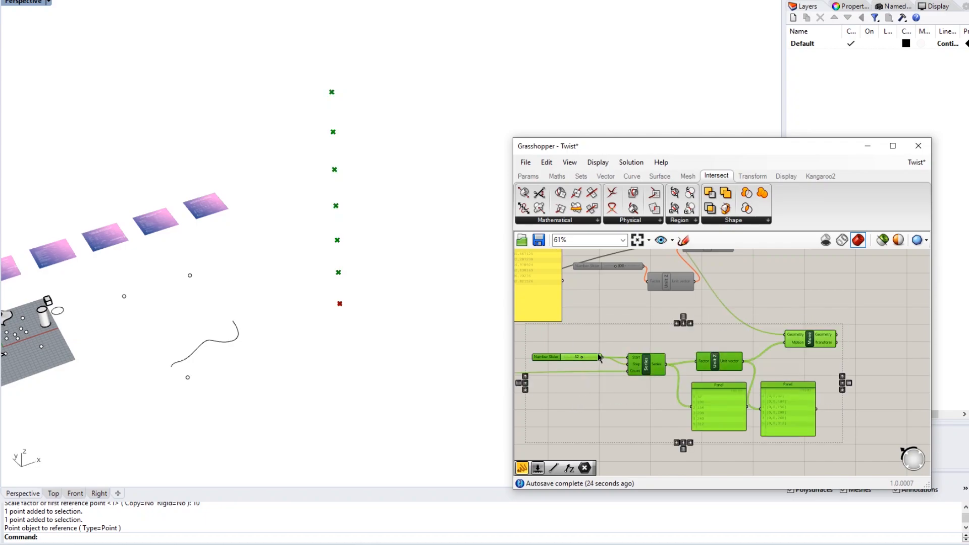
- Disable the selected Series point components
middle_click(594, 359)
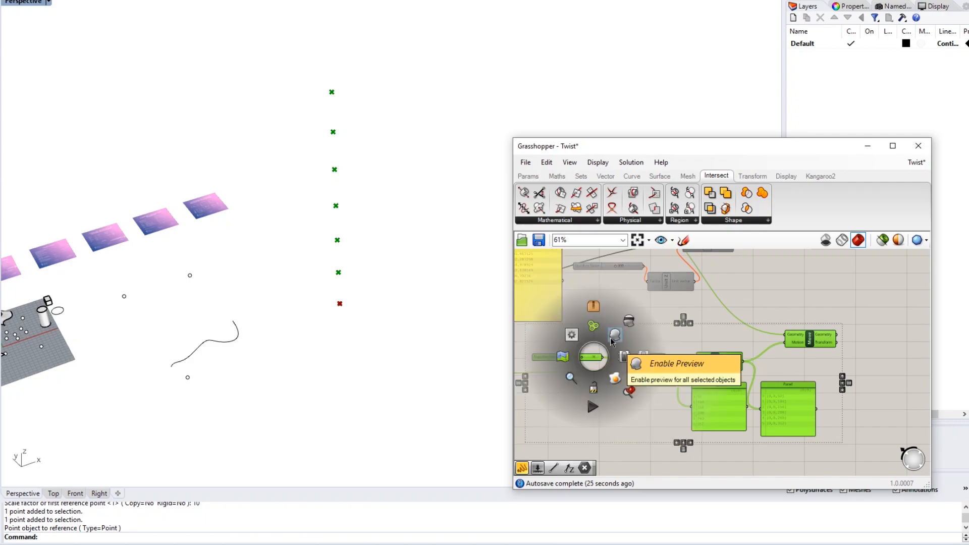
click(614, 379)
click(646, 325)
- Re-enable the original Line and Divide Curve components to show the divided vertical line
right_drag(647, 307, 627, 373)
drag(822, 264, 551, 360)
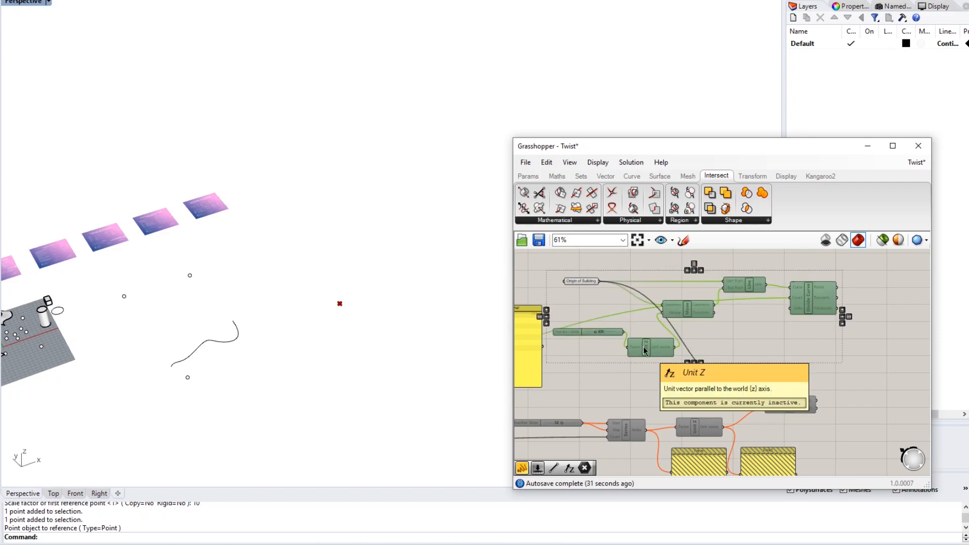
middle_click(649, 349)
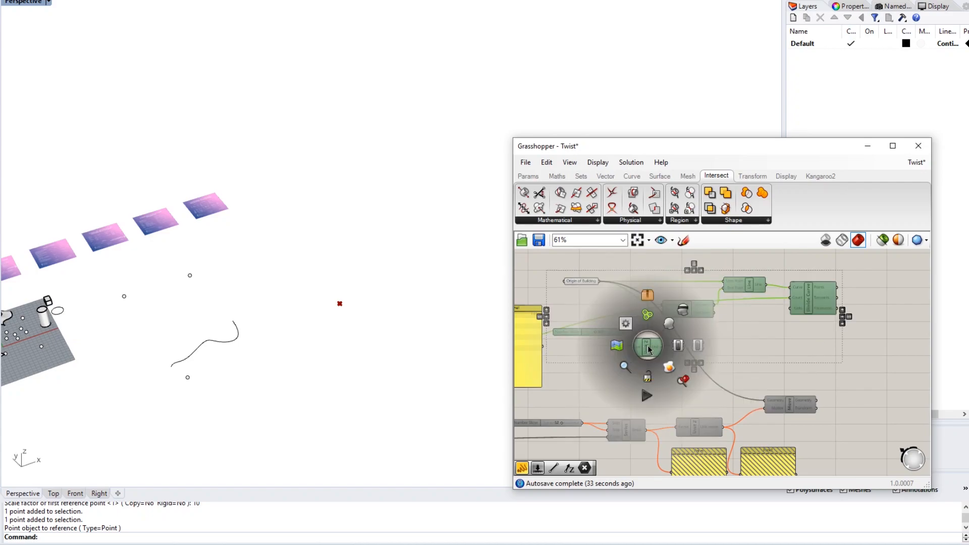
click(679, 346)
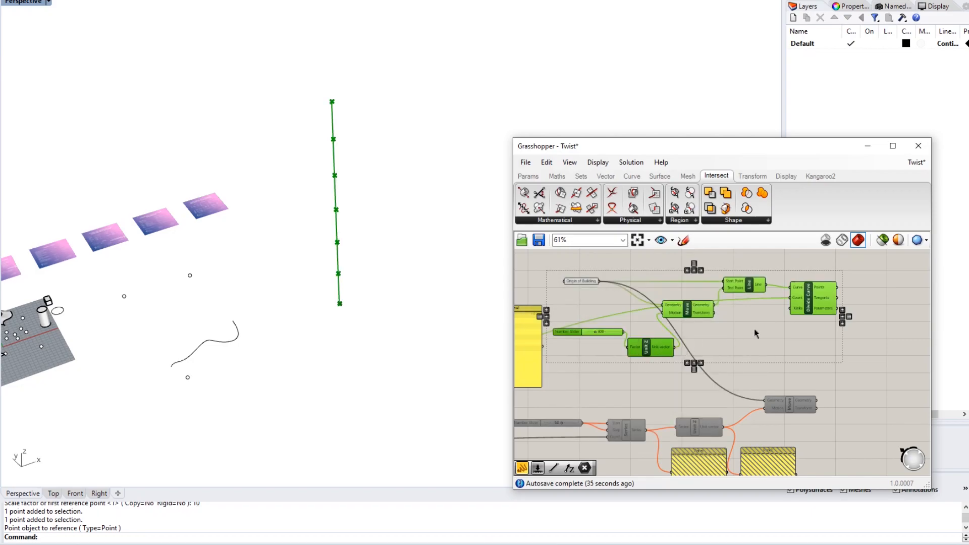
click(754, 328)
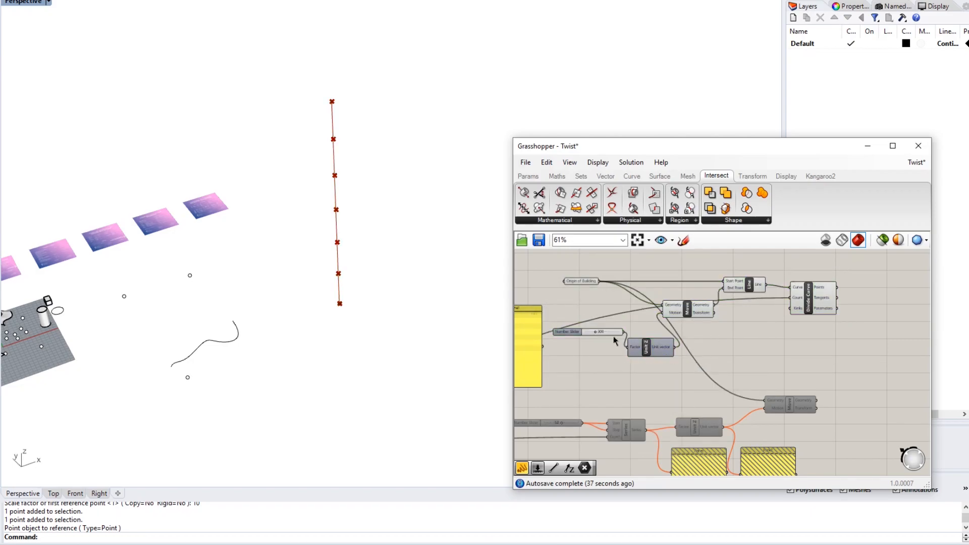
- Set the Number of Levels slider to 7, giving 8 division points on the line
scroll(597, 336, up, 3)
drag(594, 328, 595, 326)
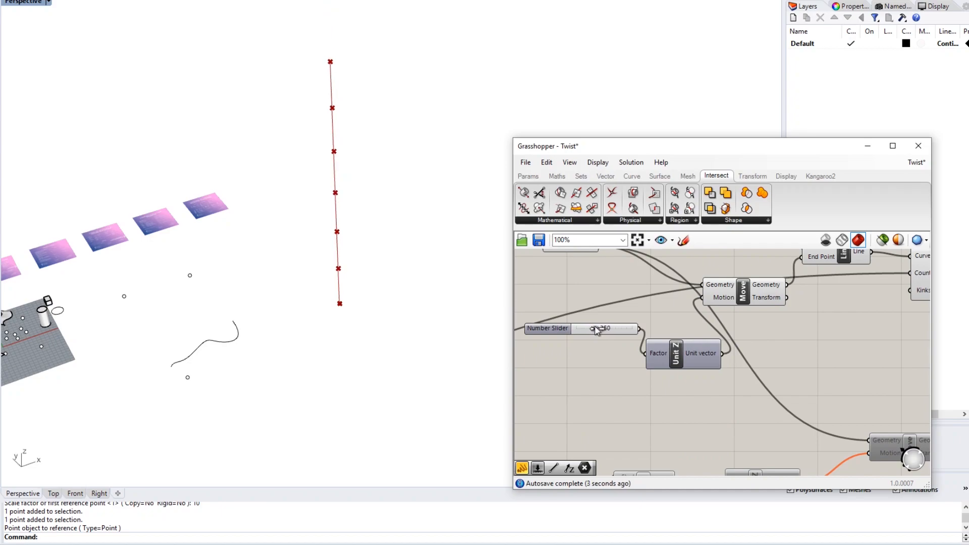
scroll(600, 362, down, 4)
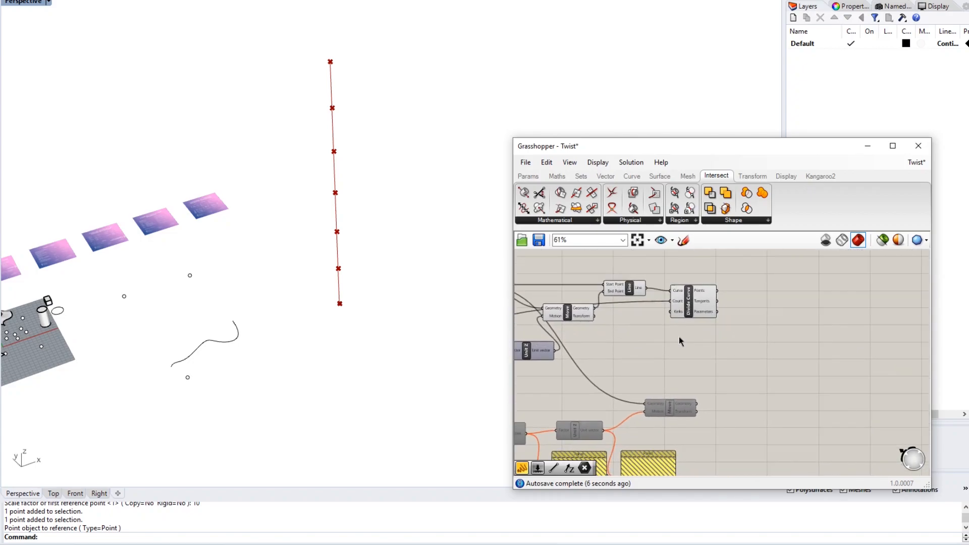
scroll(681, 336, down, 2)
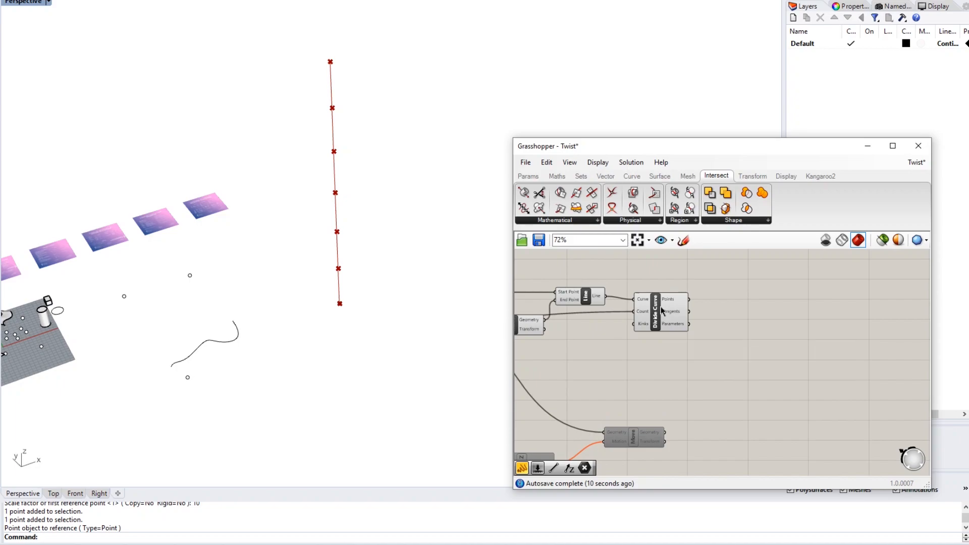
scroll(644, 343, up, 3)
right_drag(645, 344, 736, 335)
right_drag(826, 316, 666, 323)
scroll(745, 323, up, 3)
scroll(622, 344, down, 6)
right_drag(593, 360, 699, 321)
right_drag(669, 338, 833, 314)
right_drag(683, 333, 869, 303)
right_drag(690, 350, 775, 330)
scroll(614, 342, up, 3)
scroll(615, 341, up, 2)
mouse_move(653, 343)
mouse_down()
mouse_move(638, 346)
mouse_move(661, 343)
mouse_up()
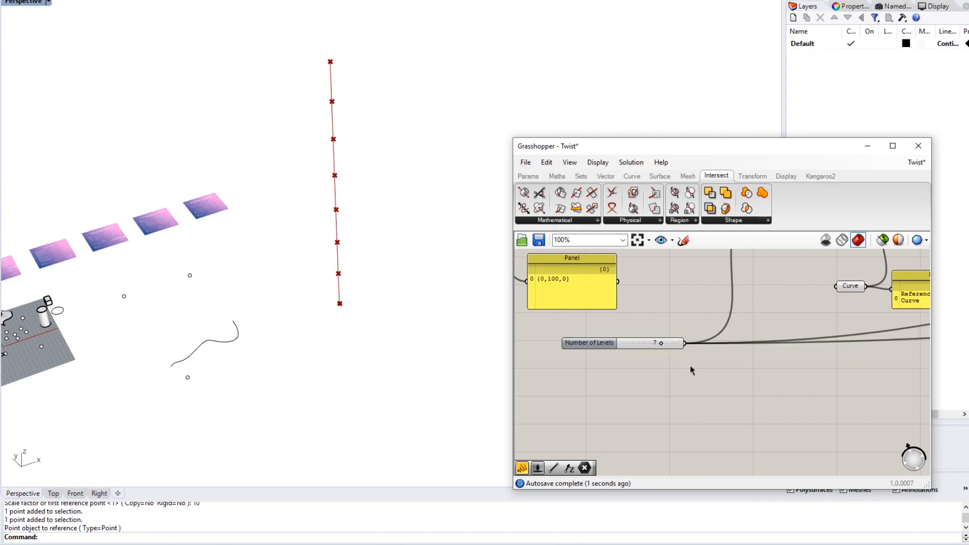
- Lower the height slider from 350 to about 291
scroll(707, 361, down, 5)
right_drag(784, 344, 606, 341)
right_drag(744, 311, 629, 363)
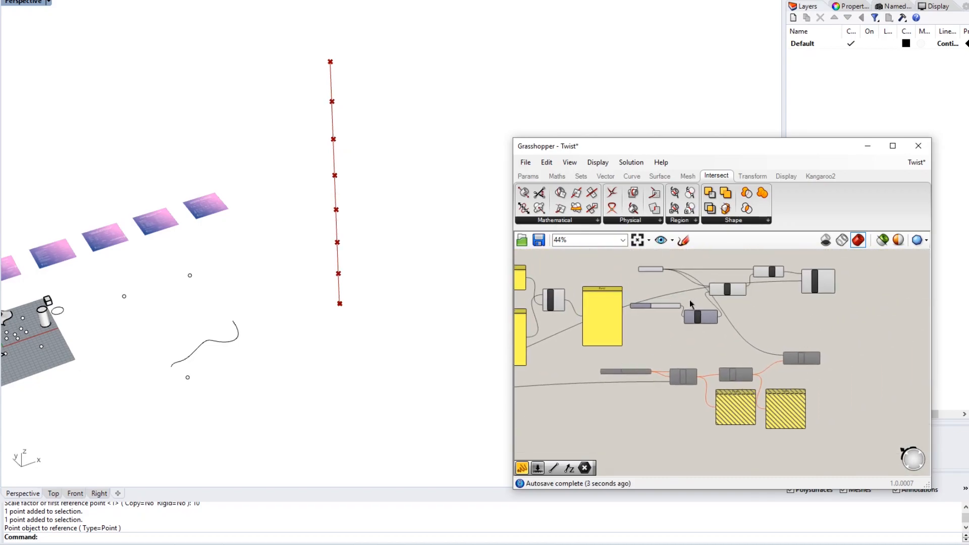
scroll(675, 305, up, 4)
drag(651, 307, 647, 309)
scroll(652, 331, down, 1)
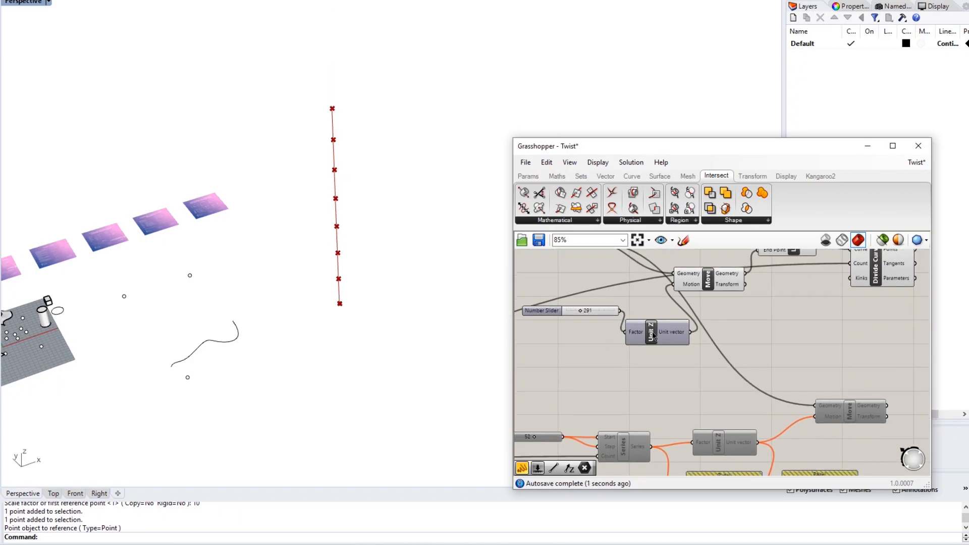
right_drag(641, 370, 709, 323)
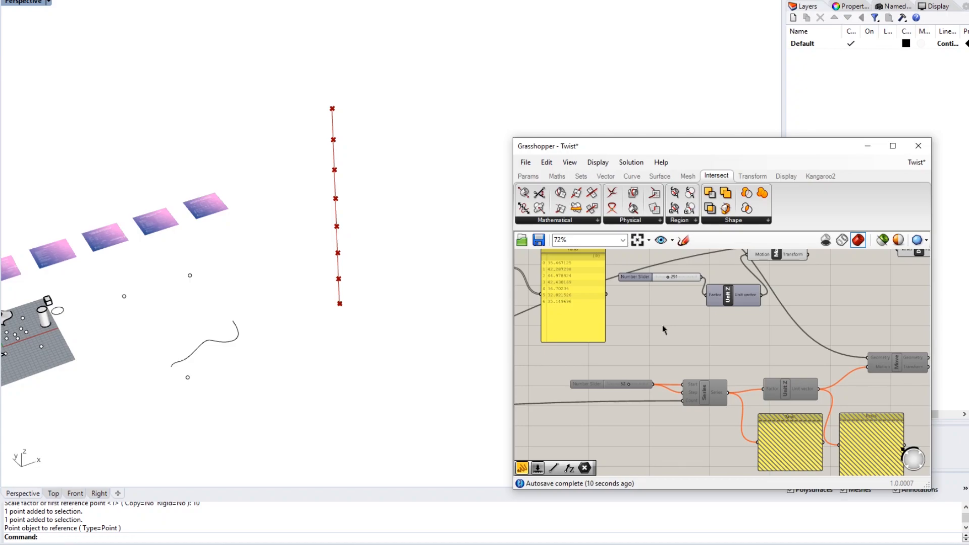
right_drag(783, 309, 634, 349)
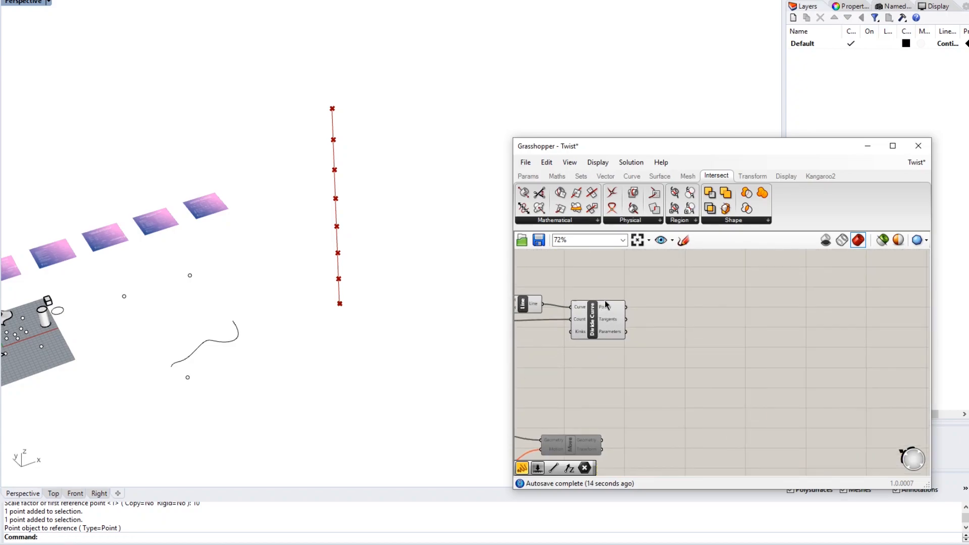
mouse_move(603, 307)
- Add a Circle component from the 'circ' search and move it beside Divide Curve
double_click(675, 321)
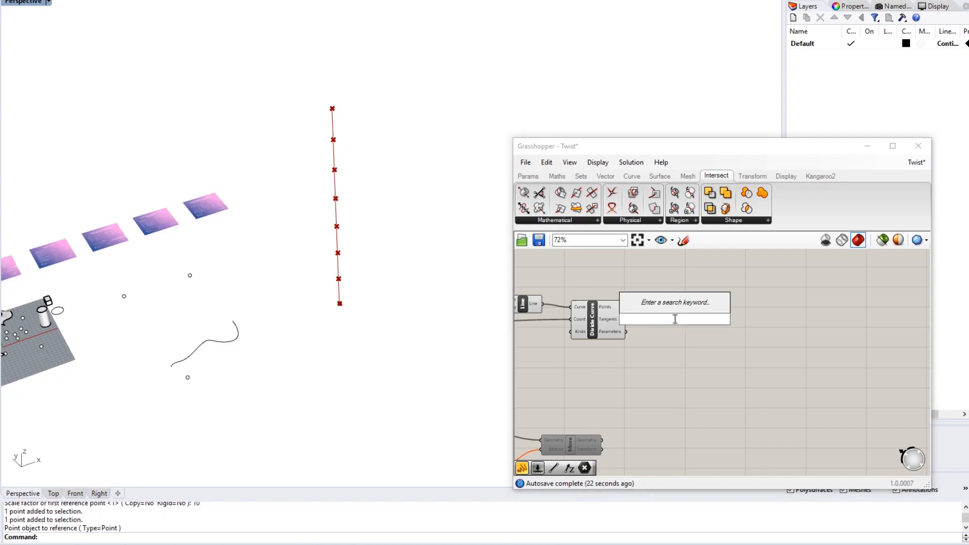
text(circ)
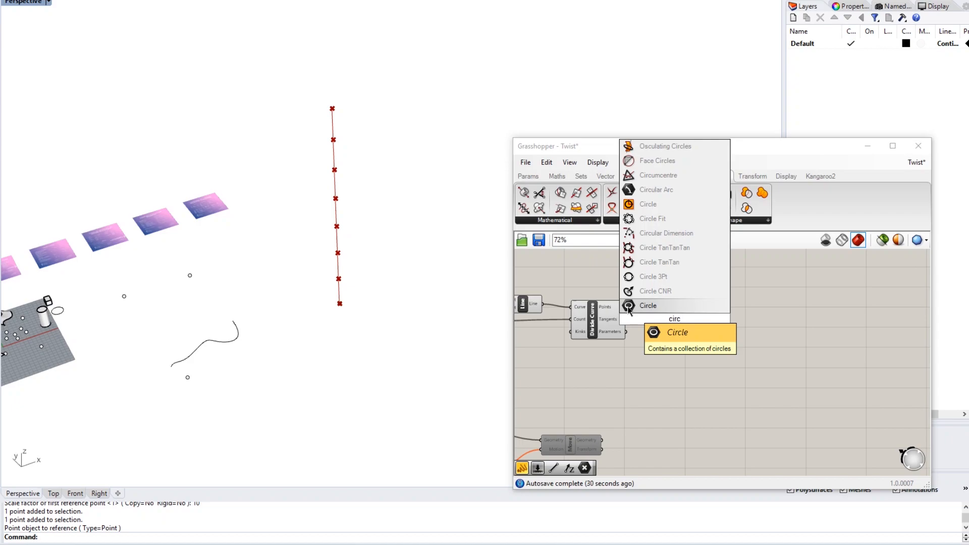
click(647, 204)
scroll(677, 290, up, 3)
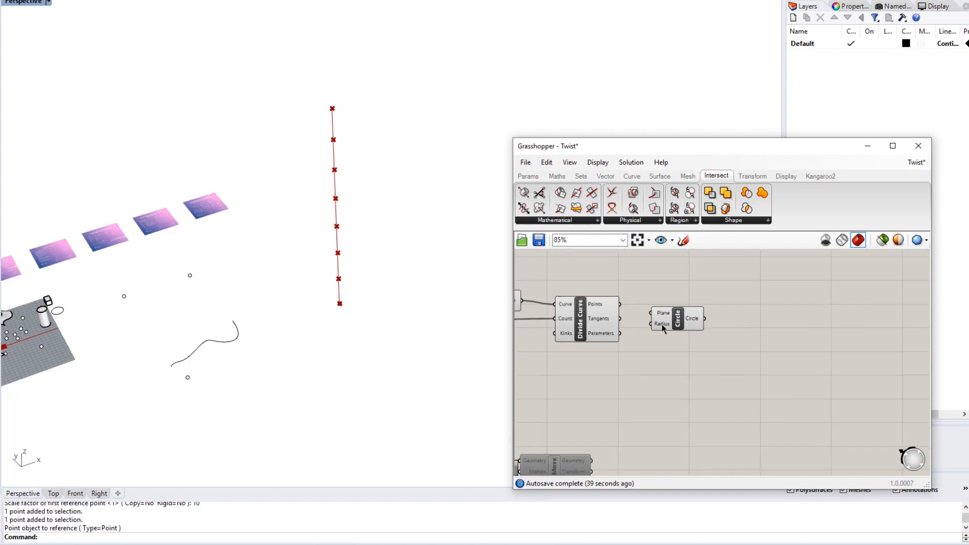
drag(678, 308, 691, 298)
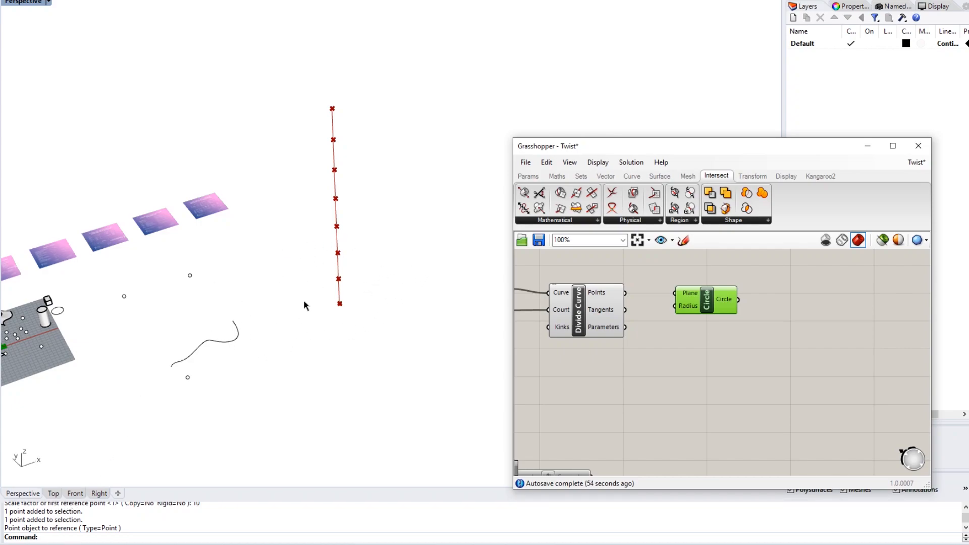
- Wire Divide Curve's Points output into the Circle component's Plane input
right_drag(711, 327, 699, 333)
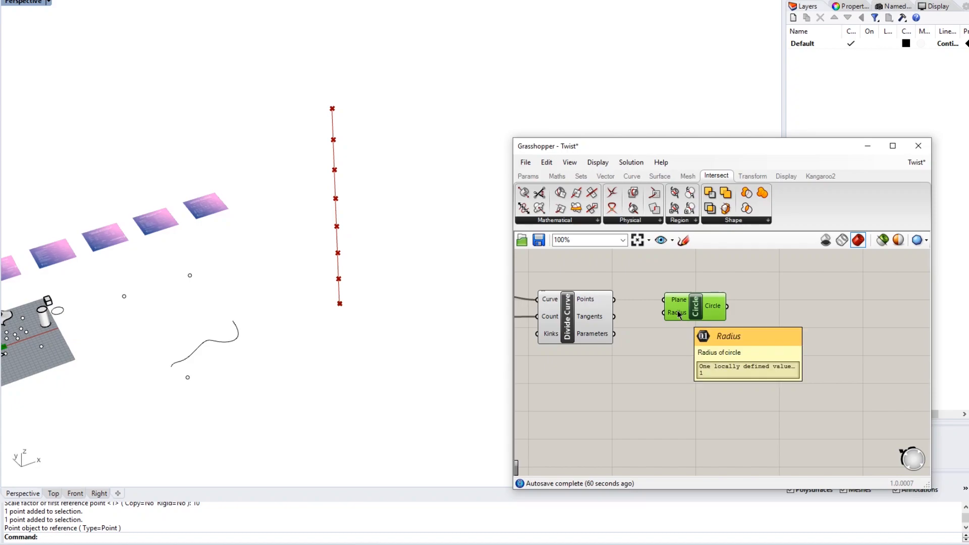
right_drag(564, 377, 753, 332)
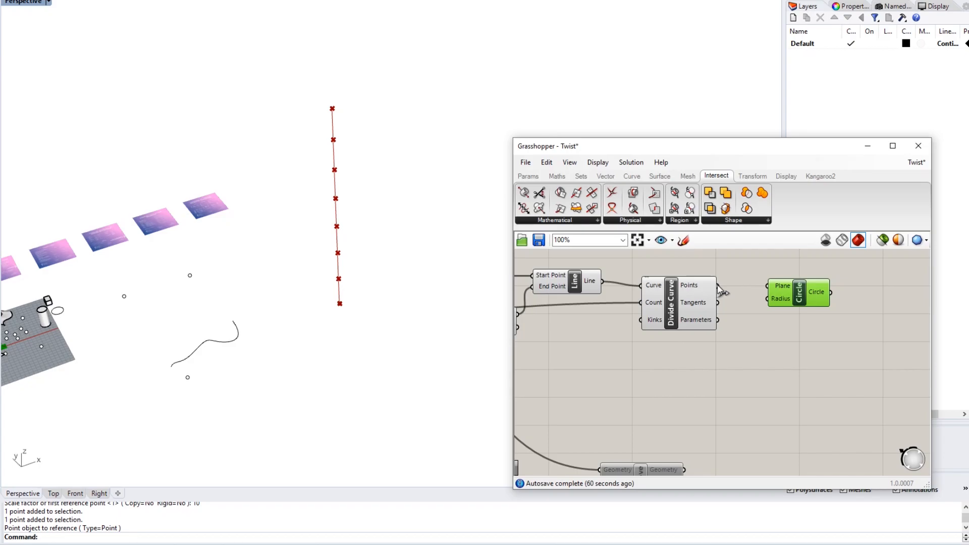
drag(718, 286, 769, 288)
mouse_move(790, 294)
right_drag(745, 362, 701, 346)
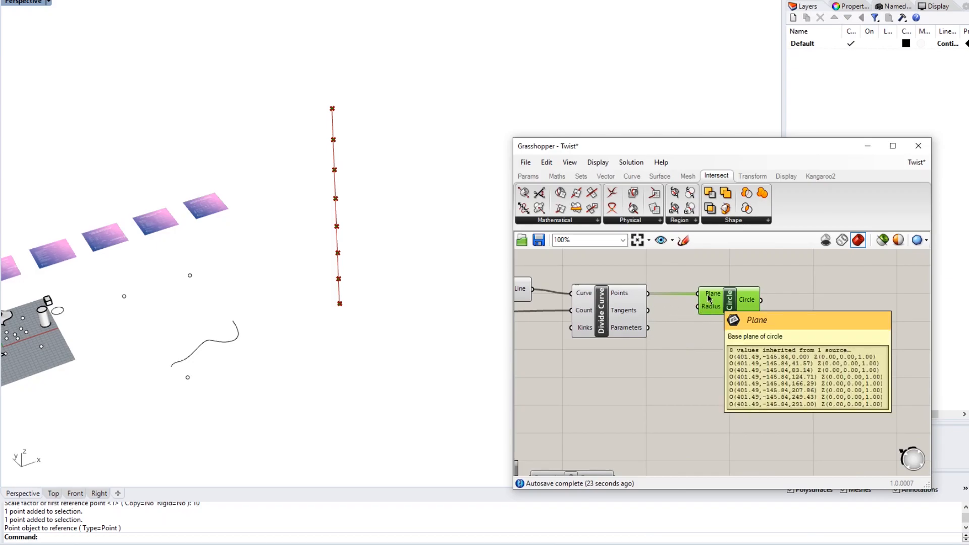
mouse_move(713, 298)
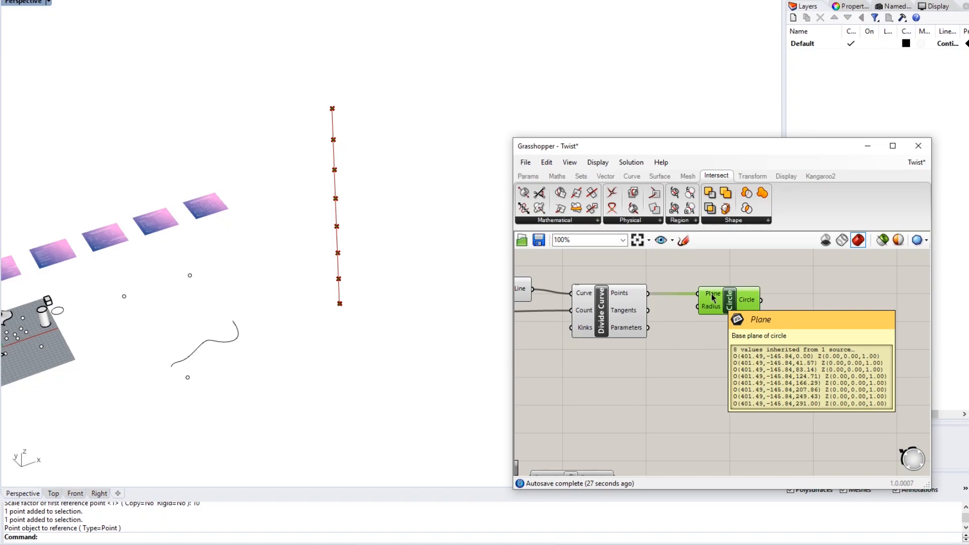
scroll(644, 362, down, 3)
right_drag(590, 376, 891, 344)
right_drag(660, 358, 865, 309)
right_drag(654, 374, 780, 348)
- Pan across the definition to locate the sliders, Series and value panels
right_drag(599, 403, 767, 371)
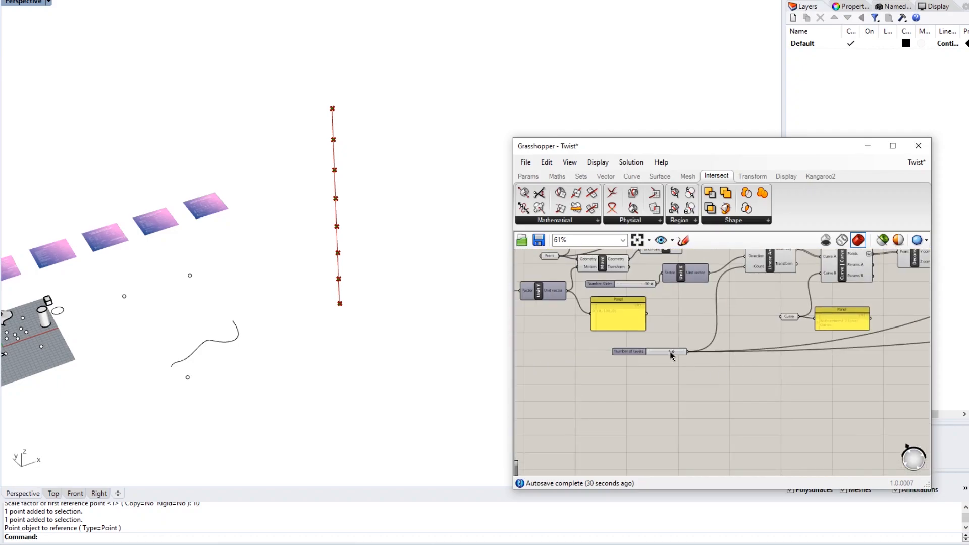
scroll(671, 353, up, 3)
scroll(754, 335, down, 4)
right_drag(754, 336, 530, 330)
right_drag(887, 303, 621, 336)
scroll(702, 289, up, 4)
right_drag(787, 305, 694, 350)
scroll(724, 316, up, 2)
scroll(693, 342, down, 3)
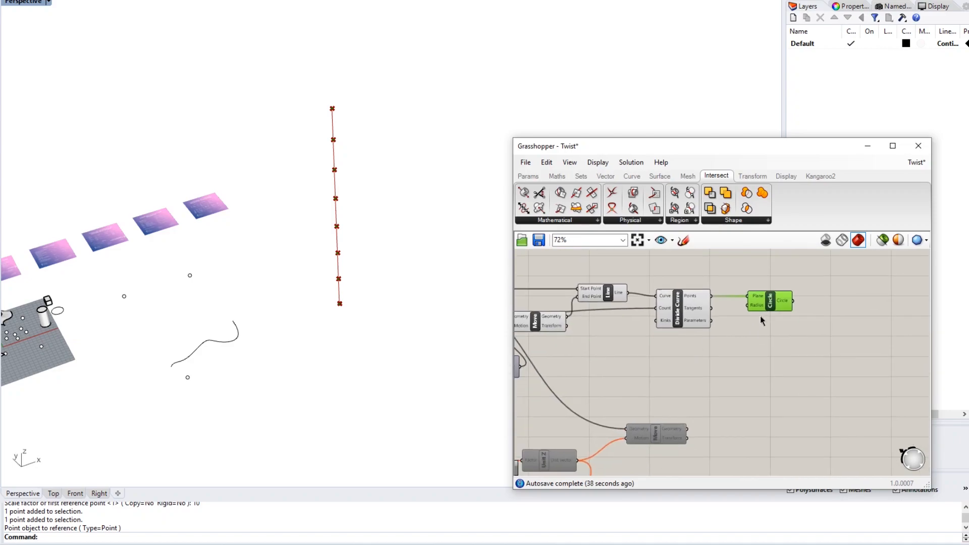
right_drag(675, 383, 757, 348)
right_drag(676, 383, 768, 341)
right_drag(611, 329, 743, 352)
right_drag(641, 367, 710, 381)
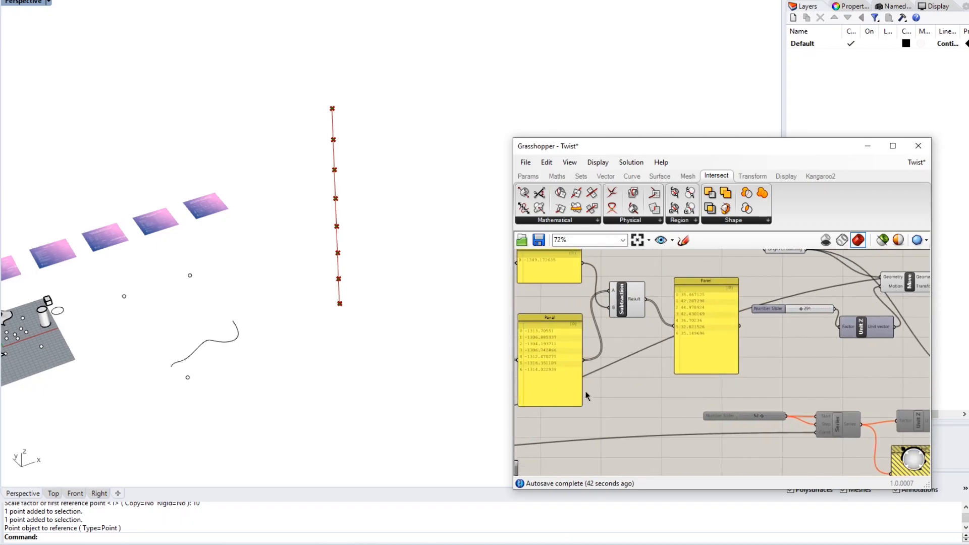
right_drag(585, 394, 681, 380)
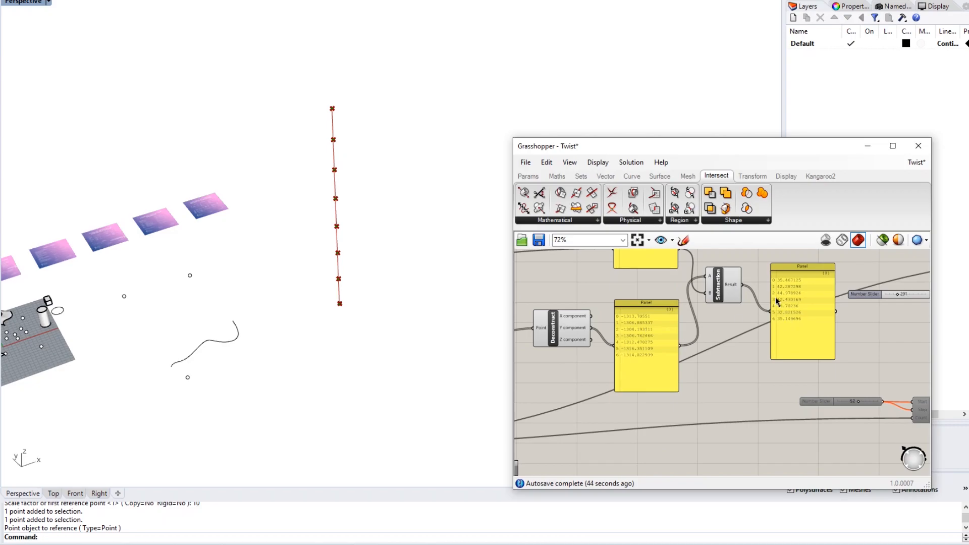
- Wire the subtraction-results panel (35.47, 42.29, …) into the Circle's Radius input
scroll(776, 298, up, 2)
scroll(811, 350, down, 4)
right_drag(814, 343, 707, 360)
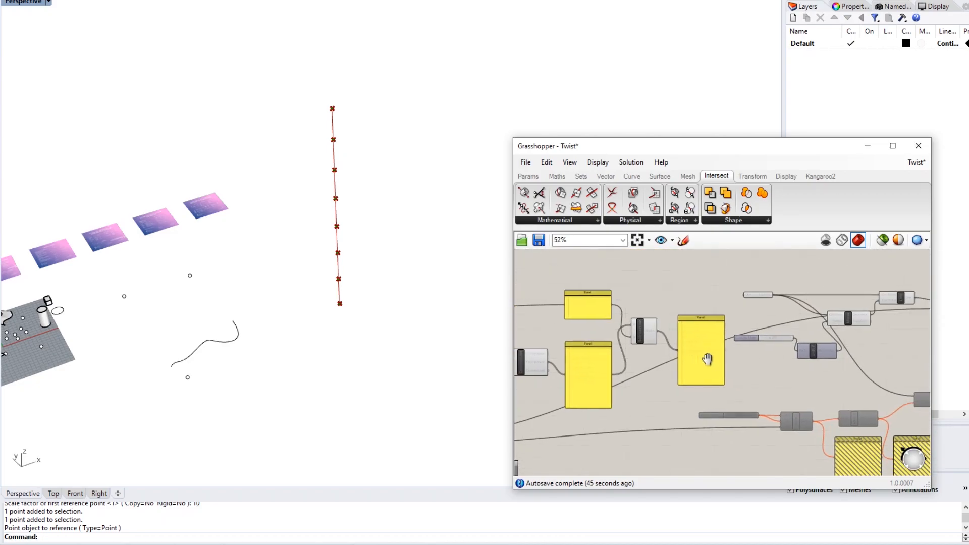
scroll(722, 353, up, 3)
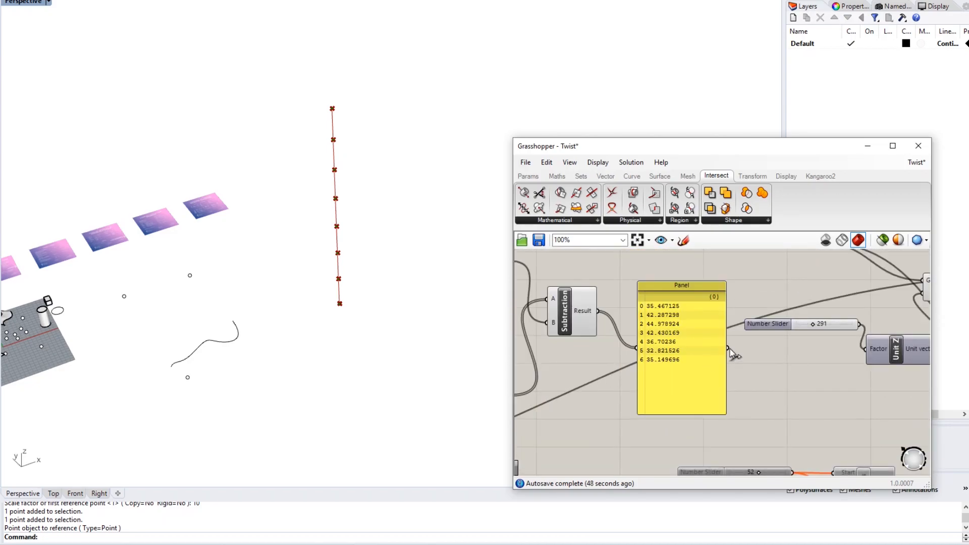
scroll(733, 354, down, 3)
right_drag(774, 352, 845, 364)
scroll(767, 352, up, 1)
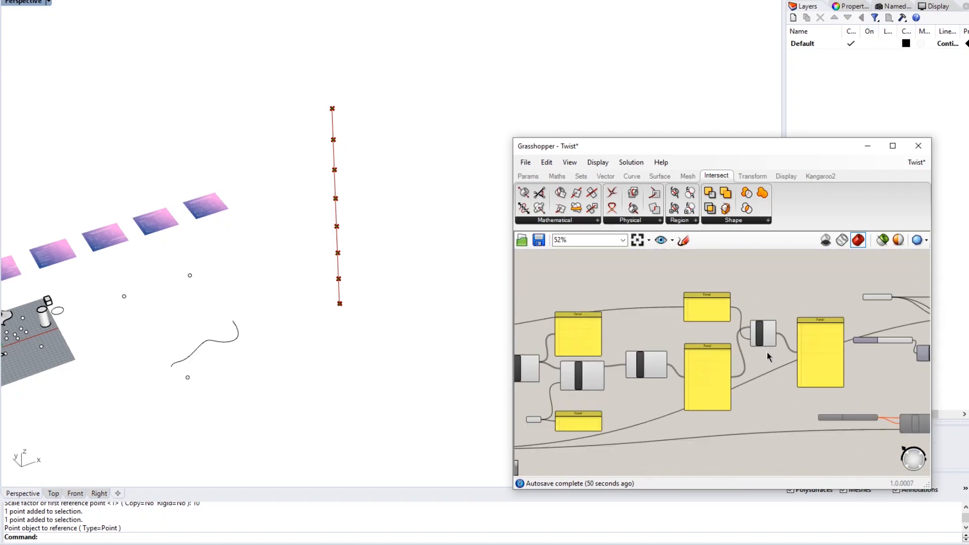
right_drag(791, 344, 689, 347)
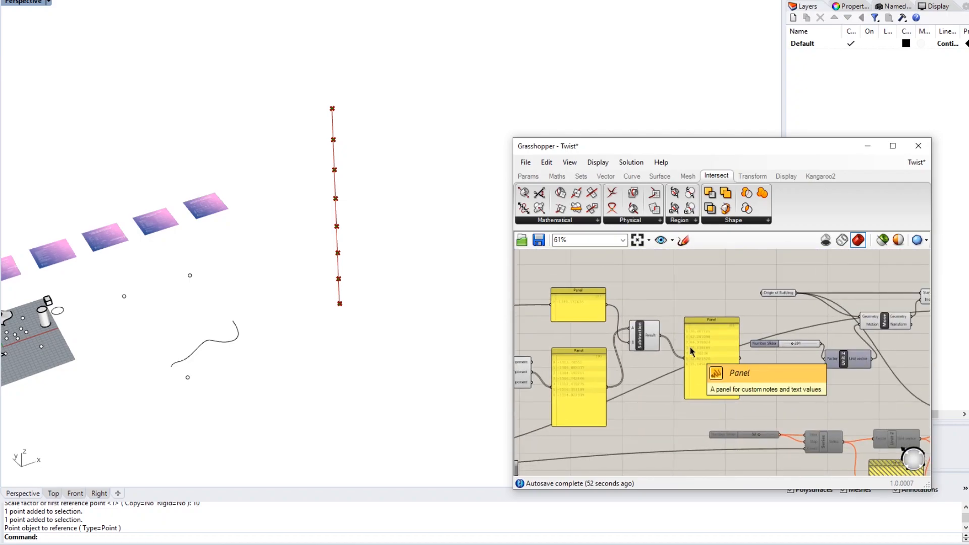
scroll(690, 346, up, 2)
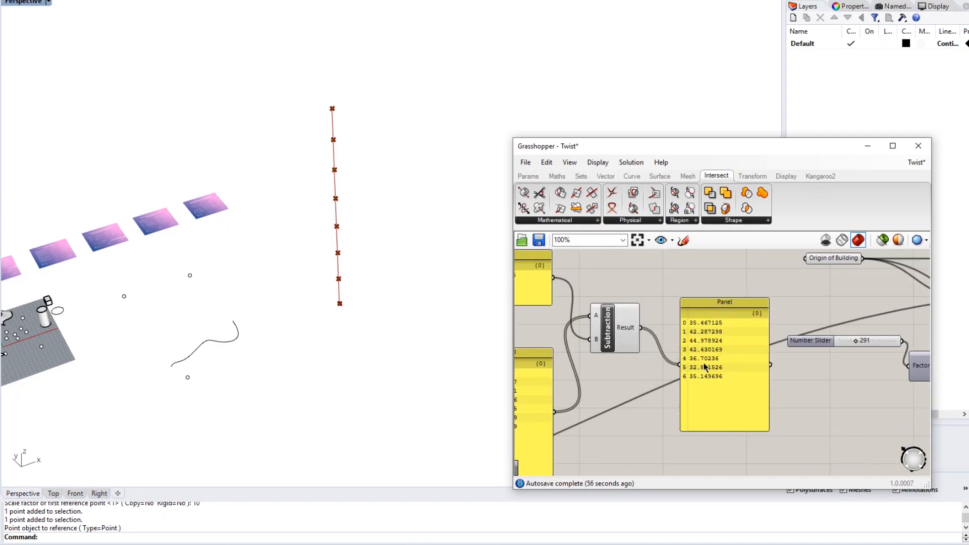
right_drag(752, 363, 671, 347)
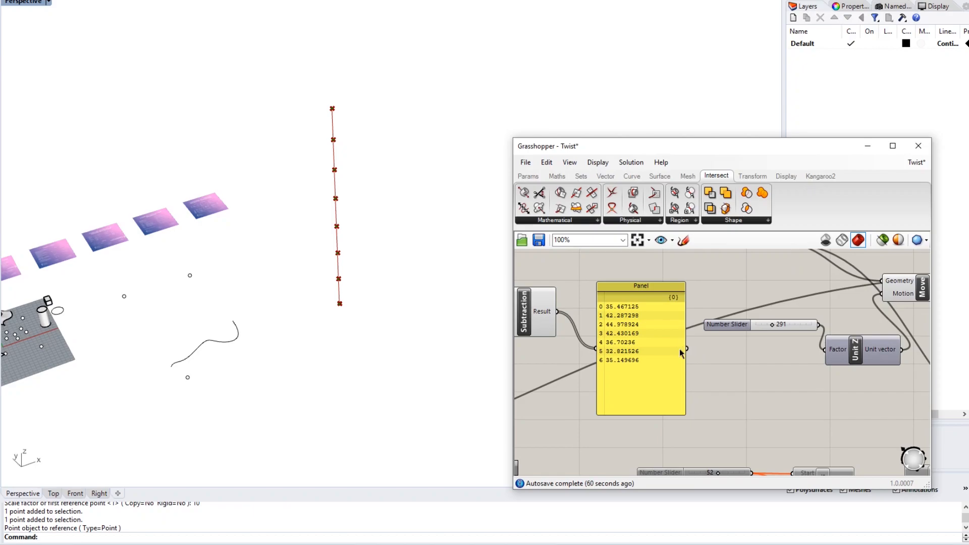
scroll(565, 353, down, 5)
scroll(744, 347, up, 7)
mouse_move(752, 292)
mouse_down()
mouse_move(704, 357)
mouse_move(730, 331)
mouse_move(747, 280)
mouse_up()
- Deselect the components and return Rhino to the four-viewport layout
click(736, 359)
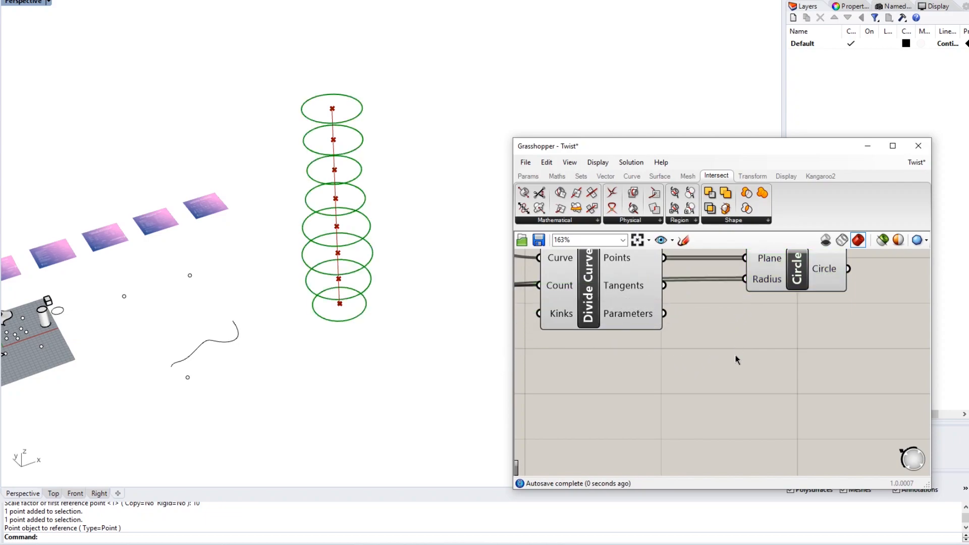
scroll(735, 360, down, 3)
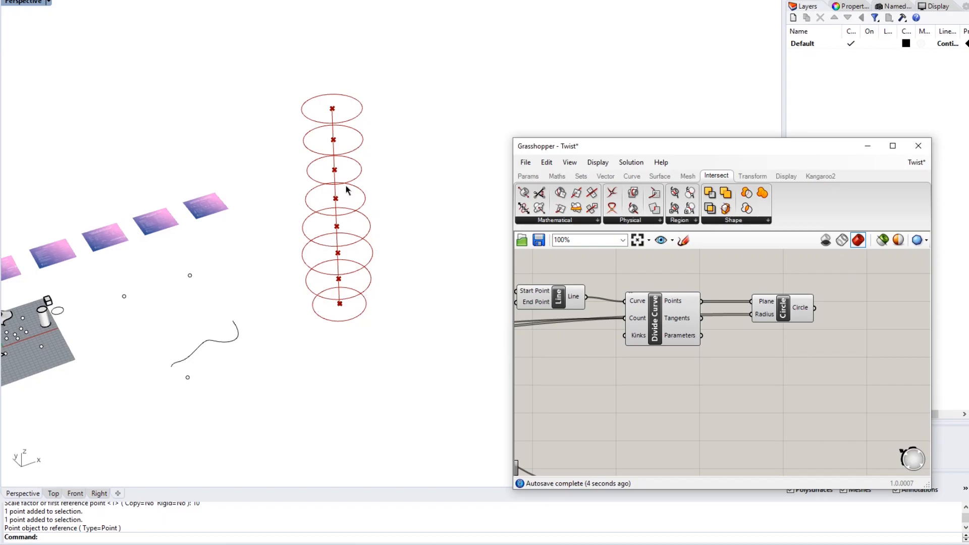
click(28, 4)
double_click(27, 4)
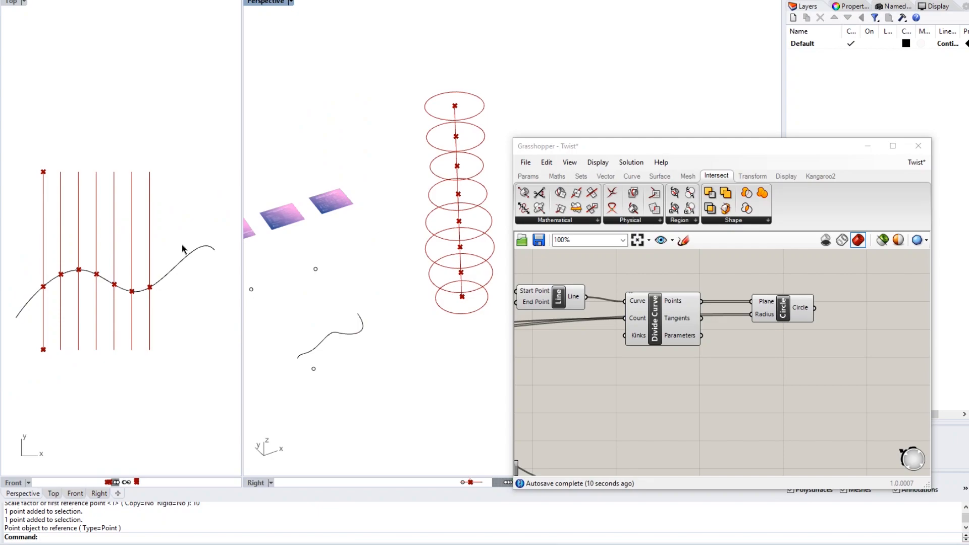
- Pull one guide-curve control point upward in the Top view to reshape it
click(187, 219)
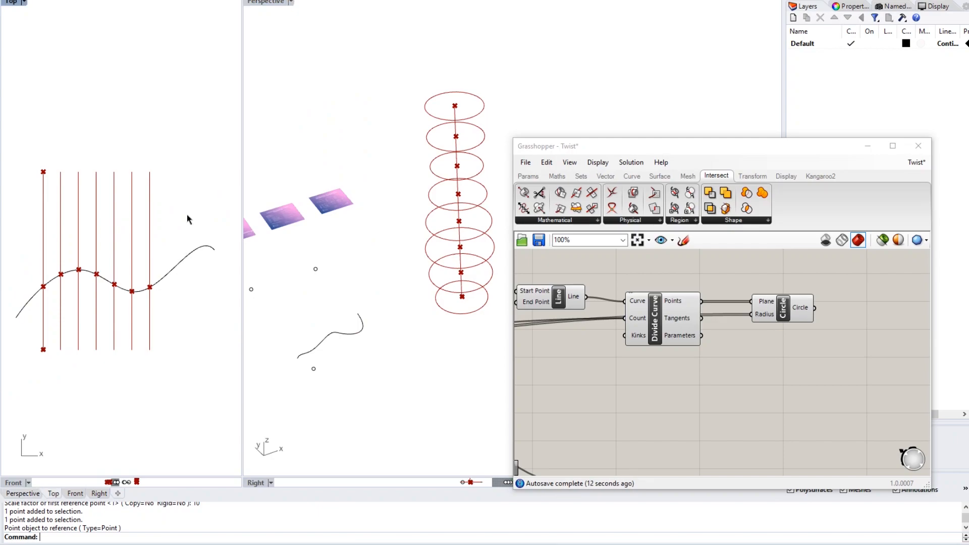
click(187, 259)
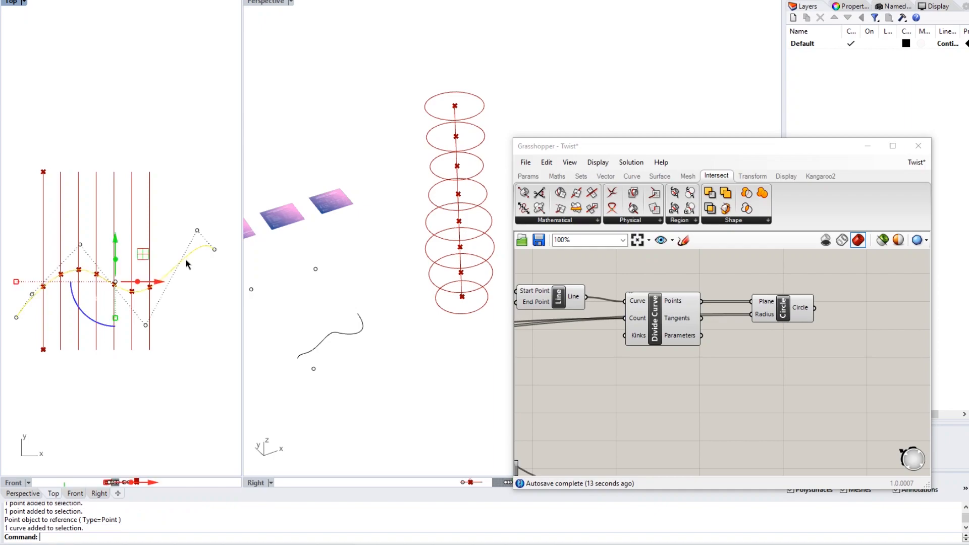
click(80, 245)
drag(82, 206, 87, 114)
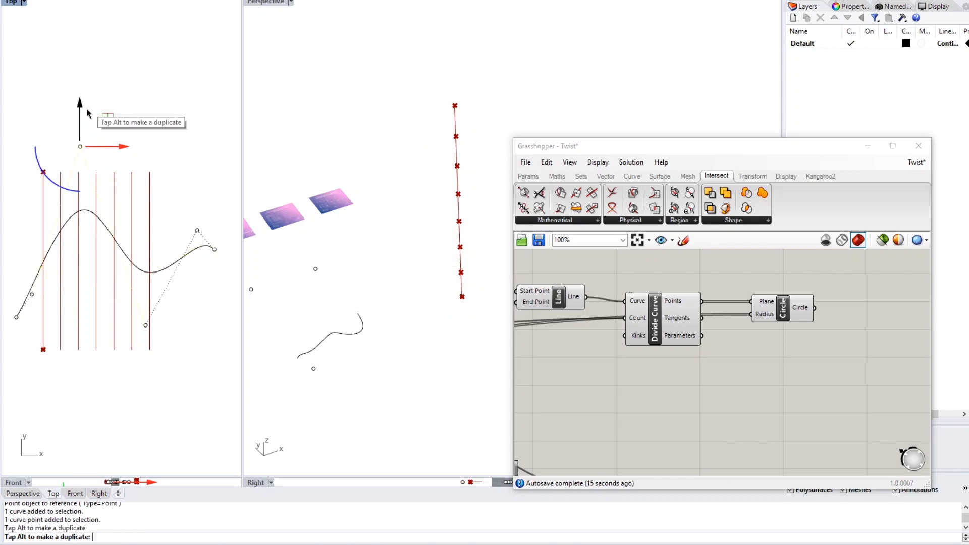
click(100, 259)
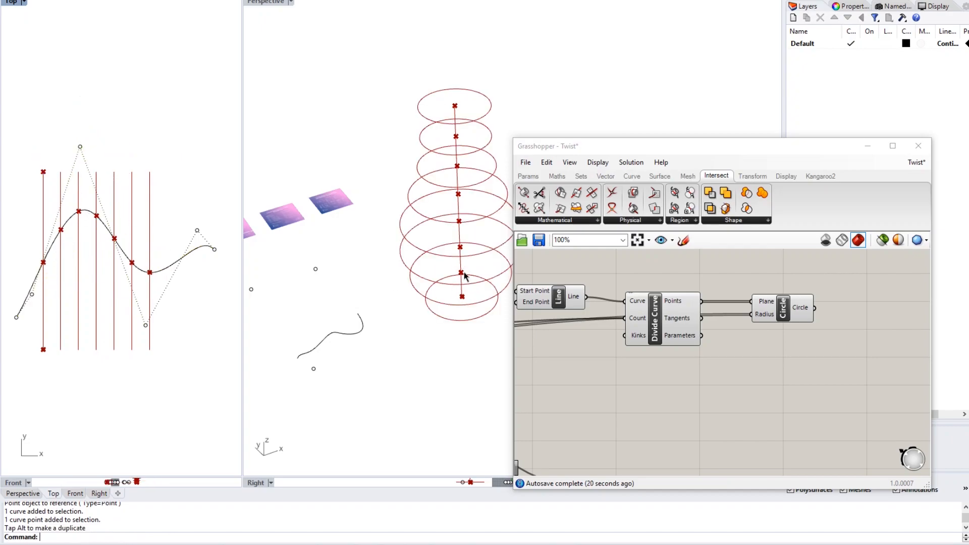
- Hide the control points and orbit the Perspective view to see the circles side-on
shift+right_drag(472, 225, 387, 234)
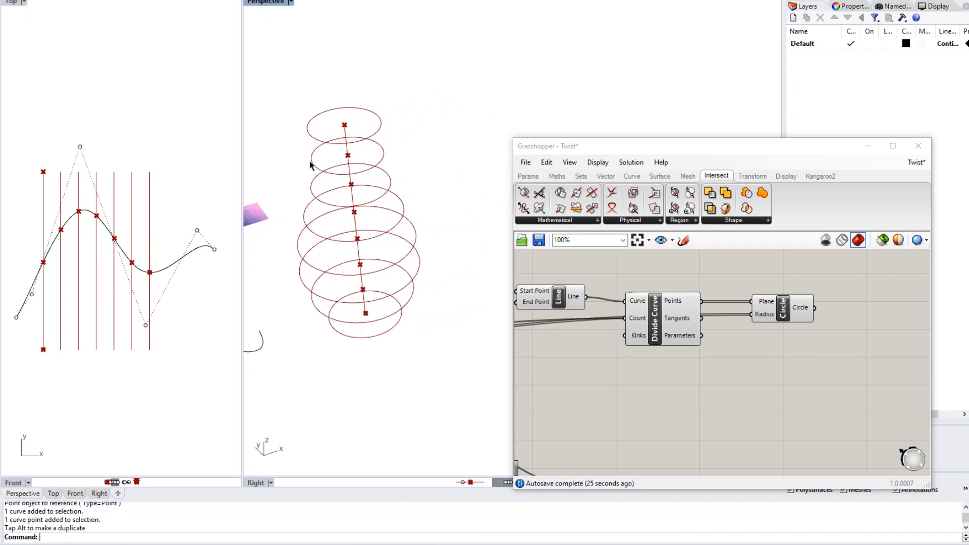
key(Escape)
right_drag(410, 248, 393, 259)
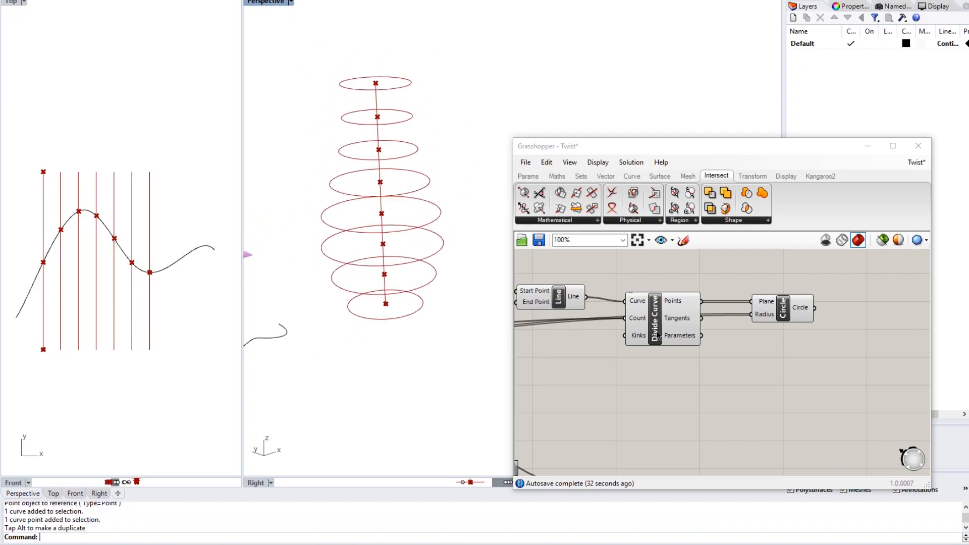
- Check the Circle component's output and open the component search beside it
click(725, 382)
right_drag(785, 343, 748, 348)
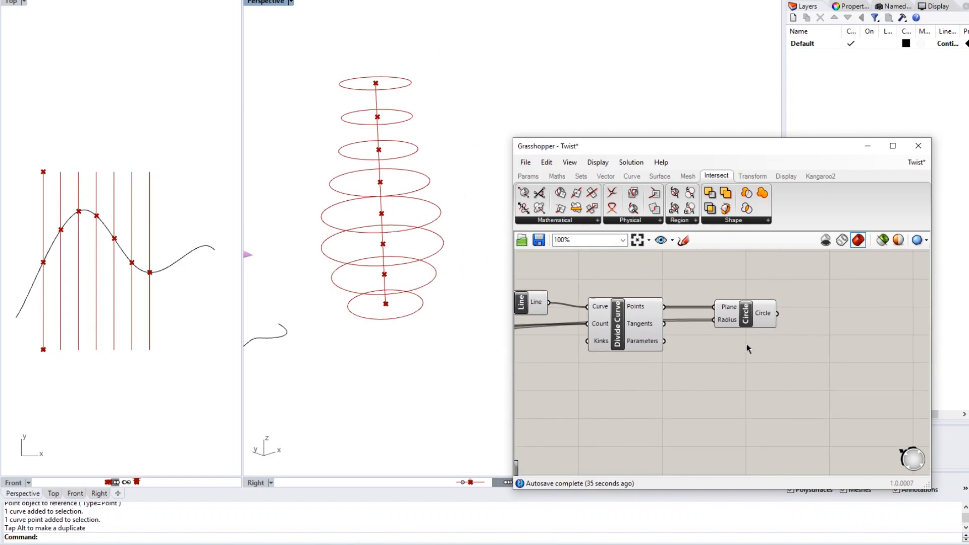
click(748, 316)
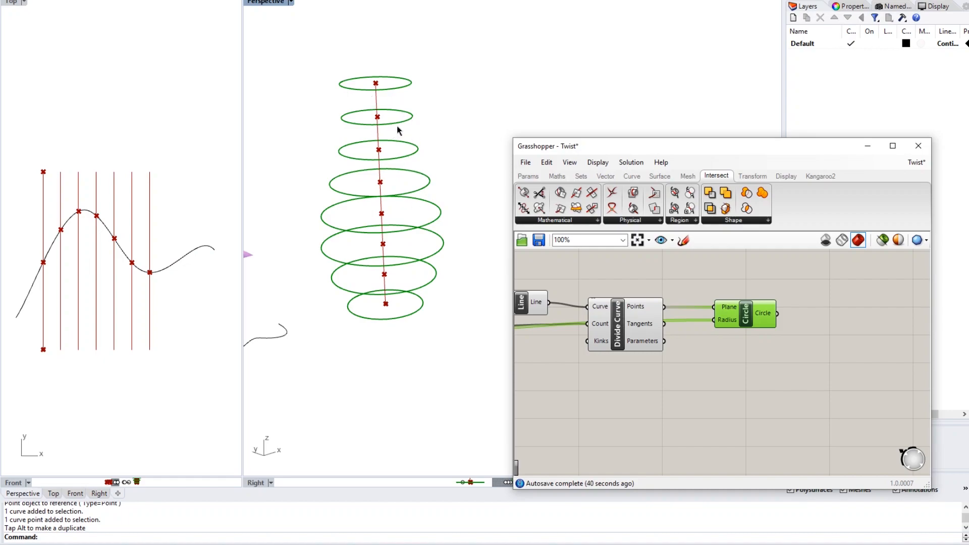
click(773, 356)
right_drag(773, 356, 750, 355)
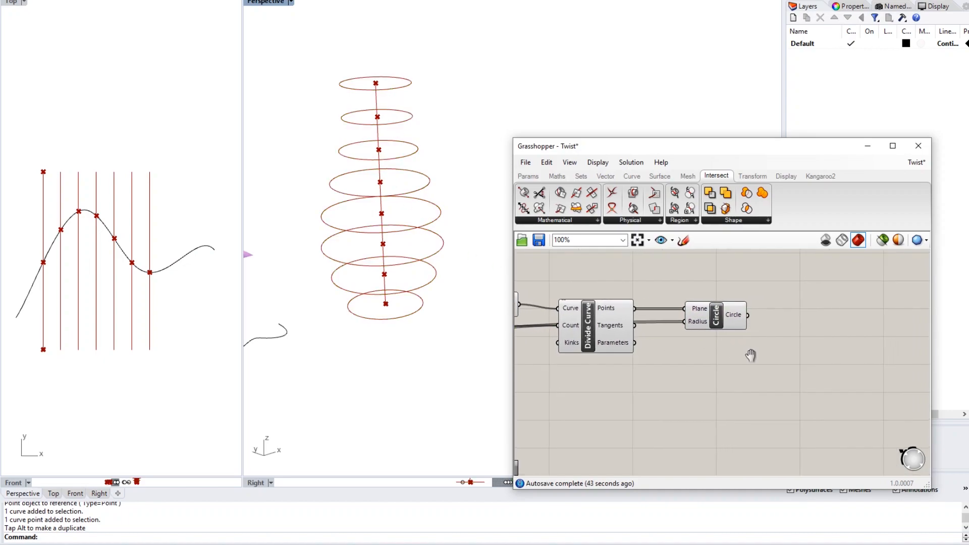
double_click(786, 337)
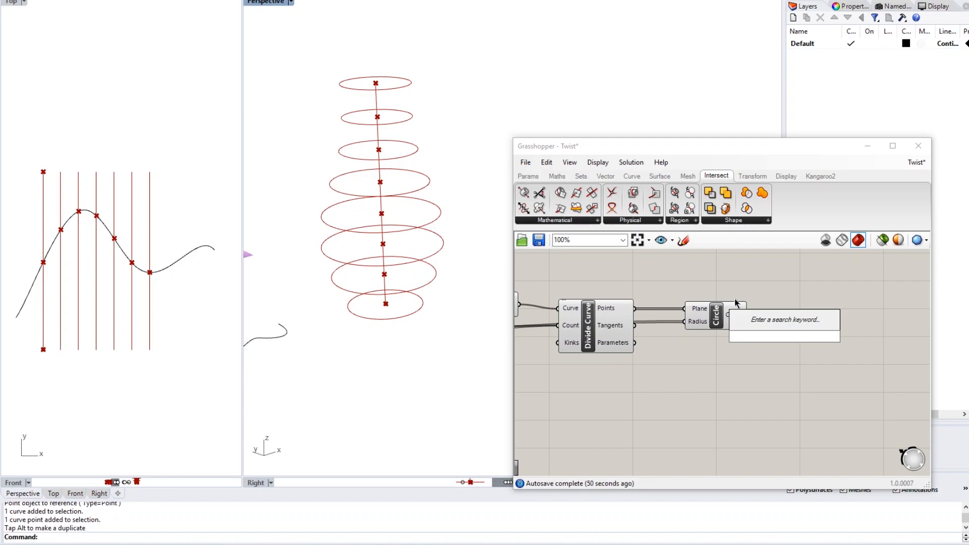
- Add a Loft component via 'loft' and feed the circles into its Curves input
text(loft)
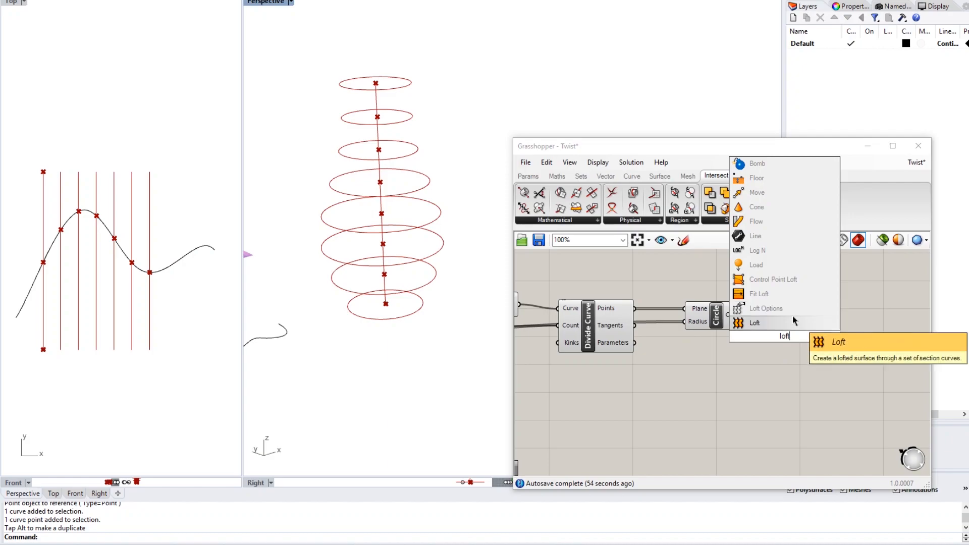
click(793, 323)
drag(794, 345, 822, 326)
click(812, 341)
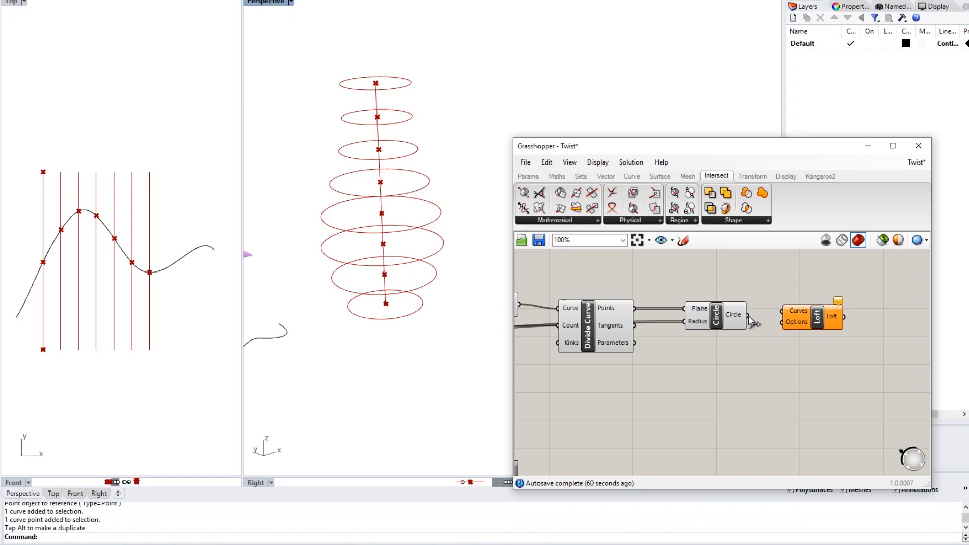
drag(750, 316, 781, 311)
right_drag(804, 368, 739, 377)
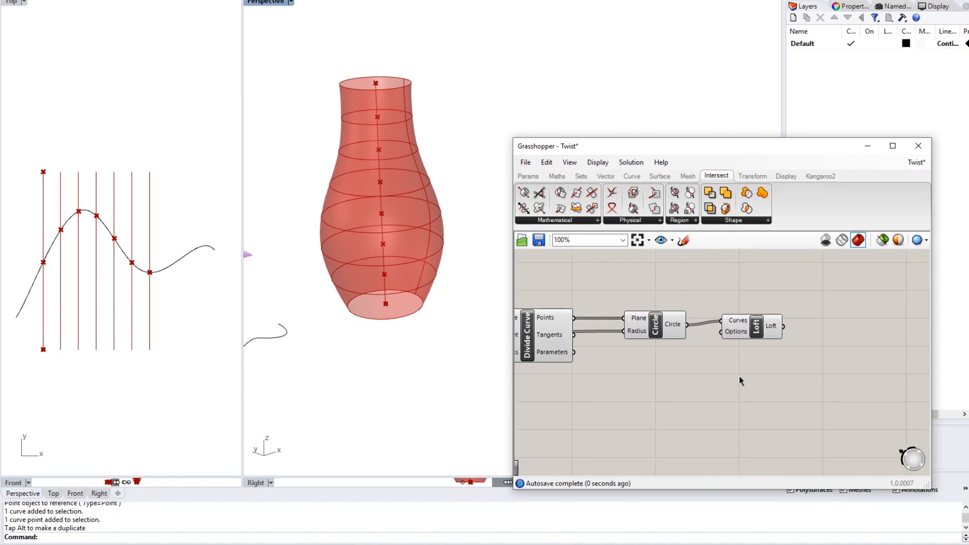
click(419, 305)
right_drag(419, 308, 439, 291)
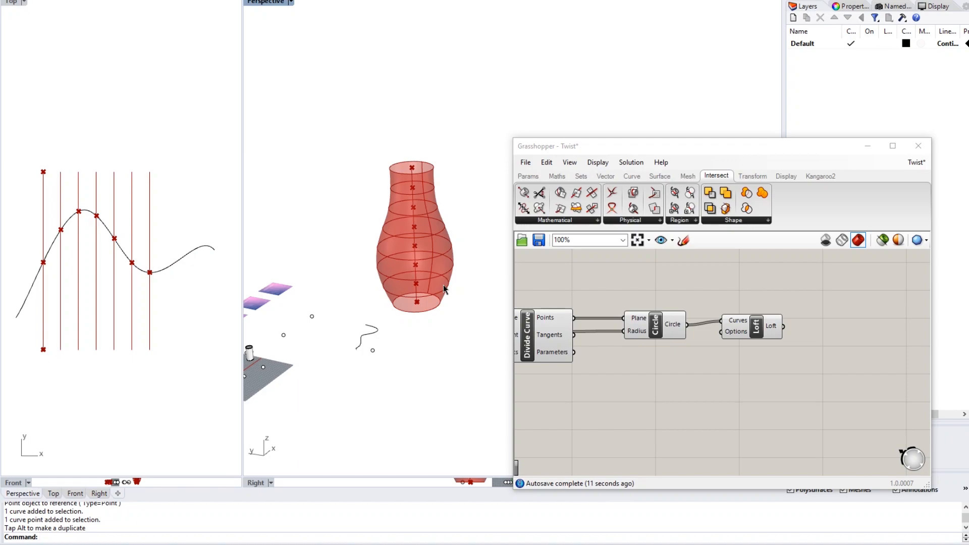
- Pull the profile curve's top control point downward in the Top view
click(185, 255)
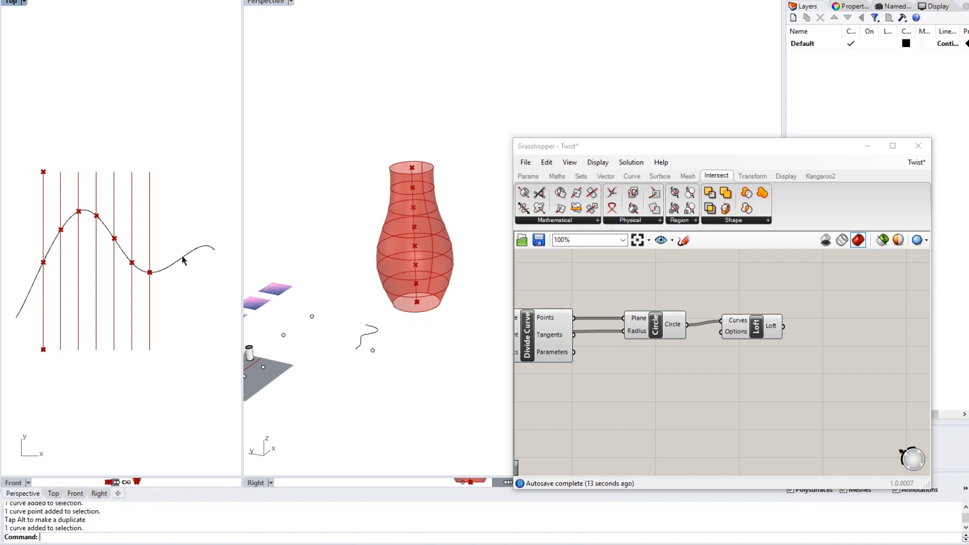
click(80, 147)
drag(80, 148, 80, 210)
click(191, 312)
- Reduce the Number of Levels slider from 7 to 5
scroll(615, 295, down, 4)
right_drag(786, 331, 954, 306)
right_drag(581, 338, 754, 322)
scroll(591, 364, up, 3)
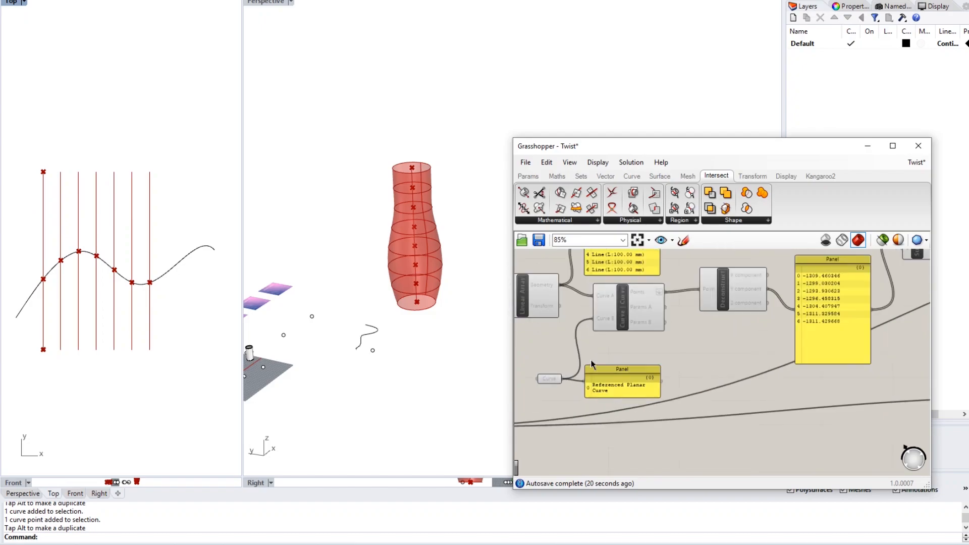
right_drag(591, 365, 741, 337)
right_drag(630, 334, 794, 308)
scroll(700, 365, up, 3)
drag(705, 378, 690, 377)
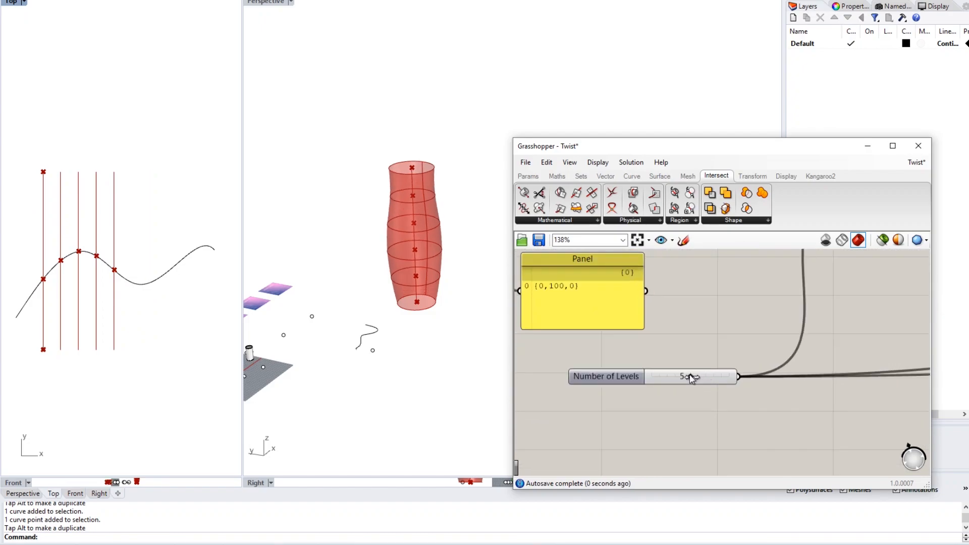
- Raise another profile-curve control point to widen the vase
click(157, 279)
click(79, 214)
drag(77, 172, 81, 123)
click(99, 151)
- Adjust the height slider, settling at 309 to shorten the vase
scroll(679, 286, down, 5)
scroll(708, 370, down, 2)
right_drag(850, 352, 652, 348)
scroll(662, 335, up, 5)
right_drag(642, 267, 619, 376)
scroll(631, 341, up, 1)
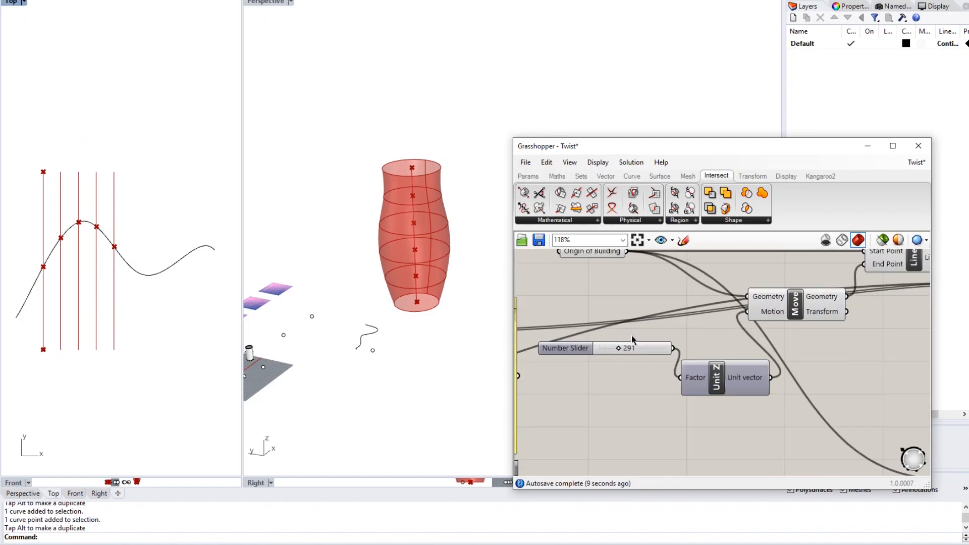
scroll(632, 339, up, 2)
mouse_move(612, 353)
mouse_down()
mouse_move(630, 356)
mouse_move(612, 354)
mouse_up()
scroll(628, 374, down, 2)
scroll(628, 374, down, 2)
right_drag(707, 364, 597, 334)
right_drag(705, 337, 621, 345)
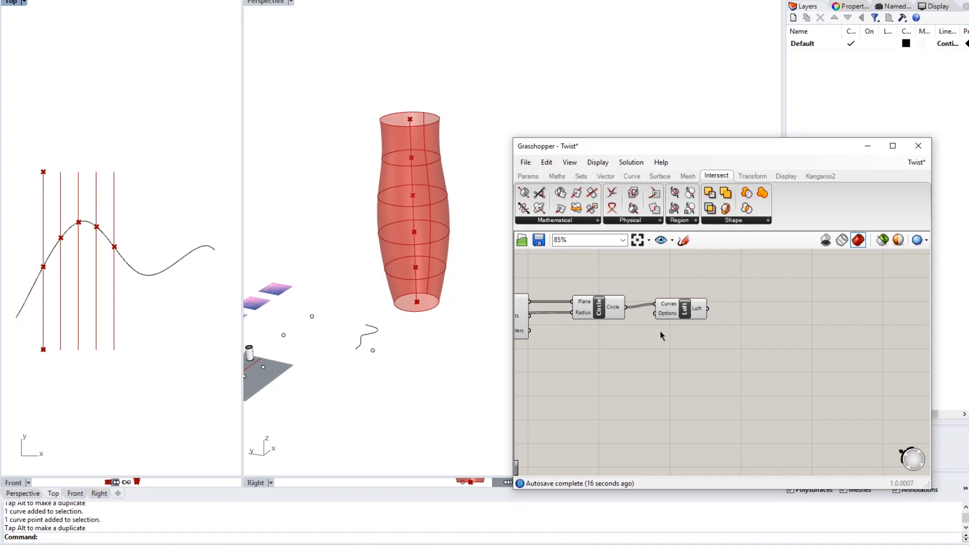
right_drag(674, 349, 650, 352)
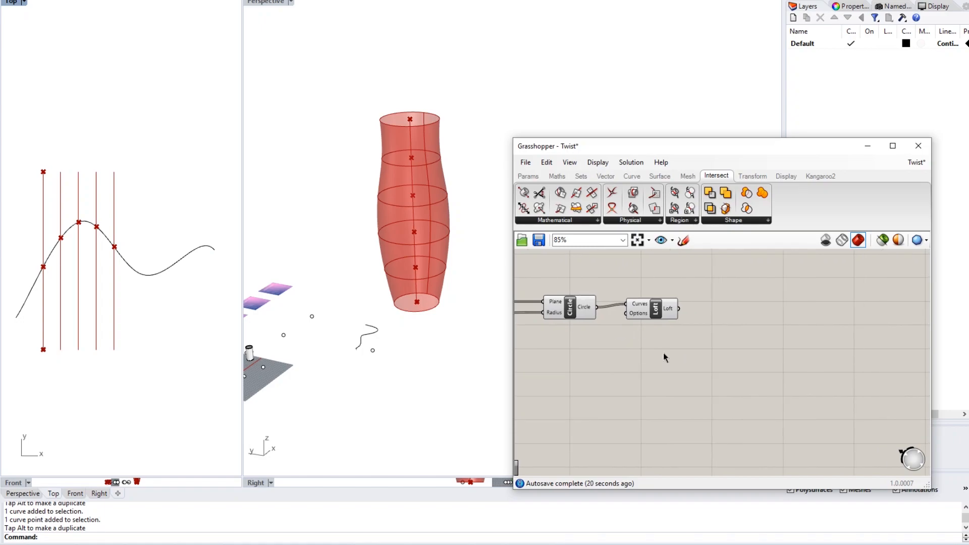
- Add an Area component below Loft using the 'area' search
double_click(693, 355)
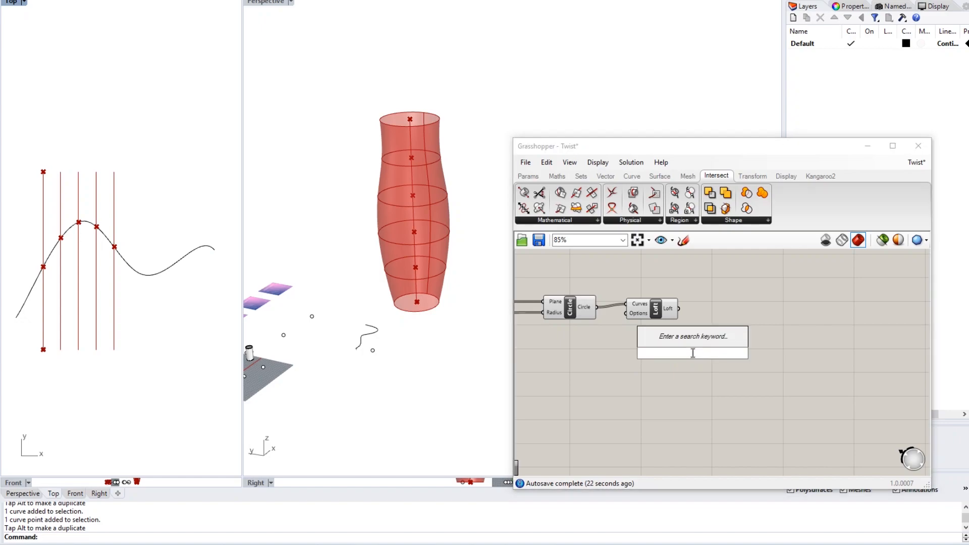
text(area)
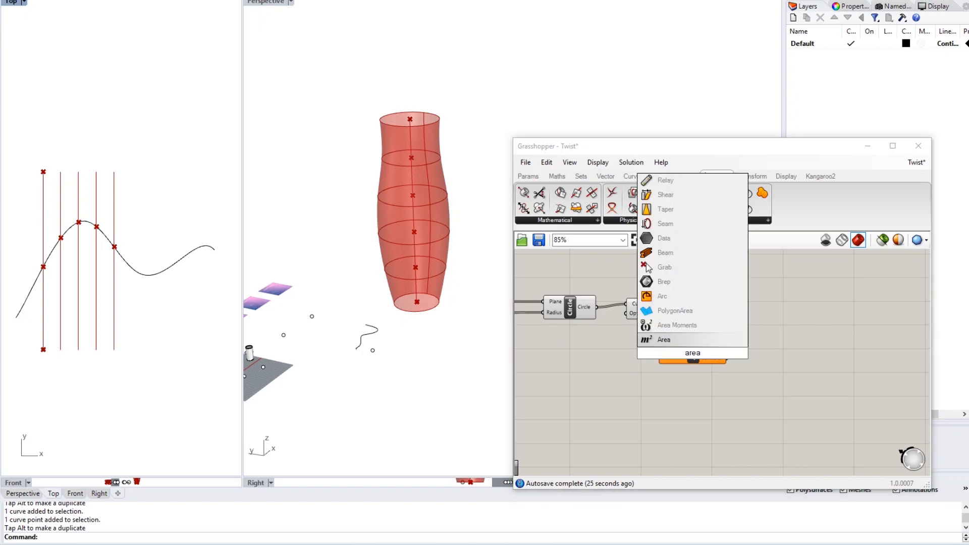
key(Return)
drag(694, 358, 711, 353)
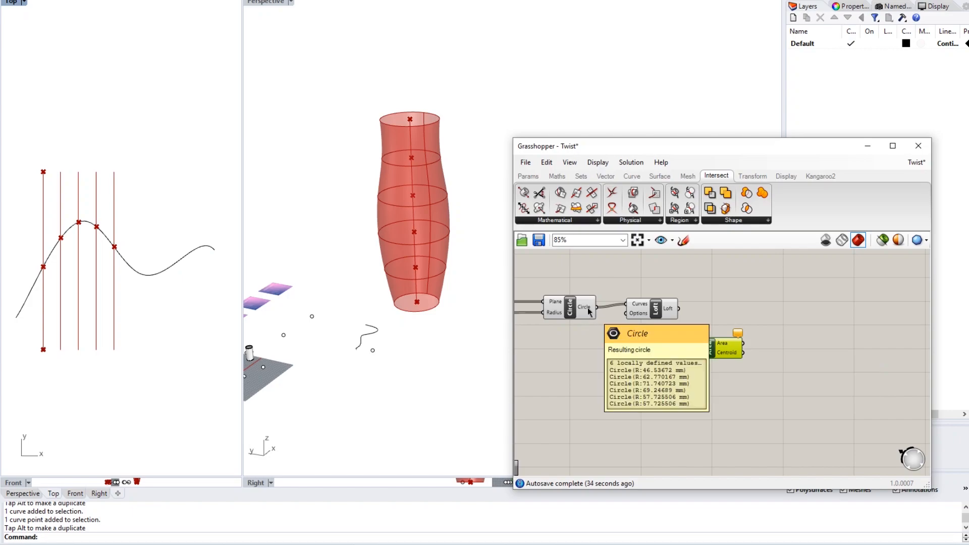
- Add a Panel listing the six circles and feed the circles into Area's Geometry input
double_click(589, 332)
text(panel)
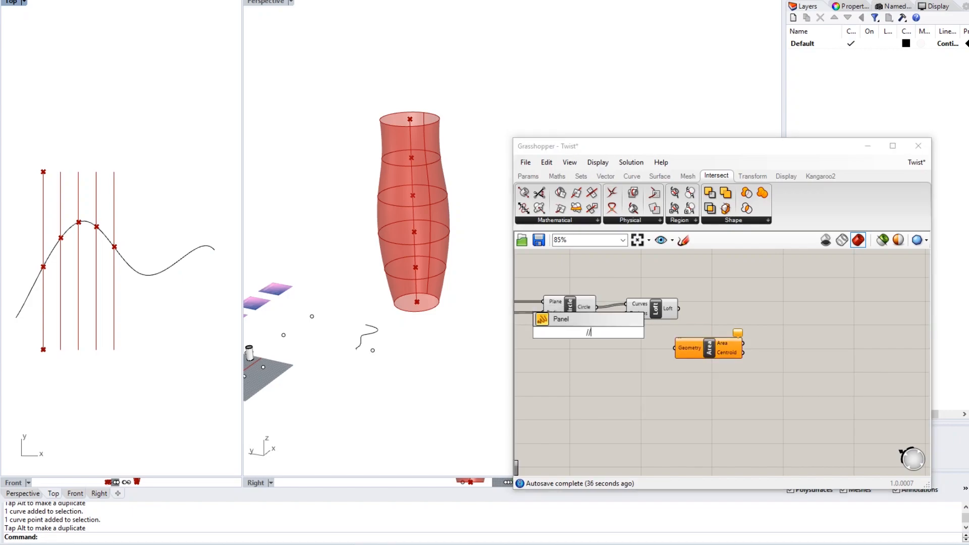
key(Return)
drag(598, 307, 570, 367)
drag(625, 391, 619, 448)
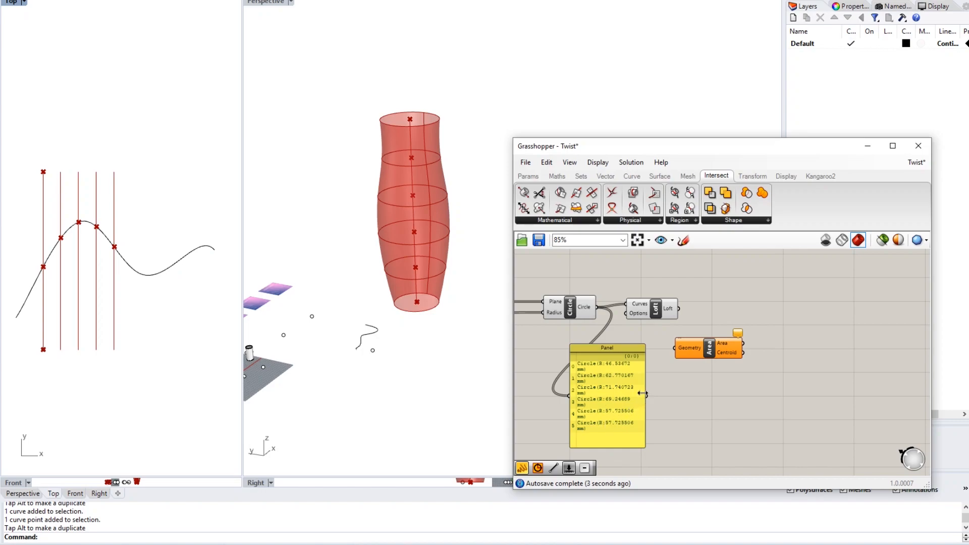
drag(598, 307, 677, 352)
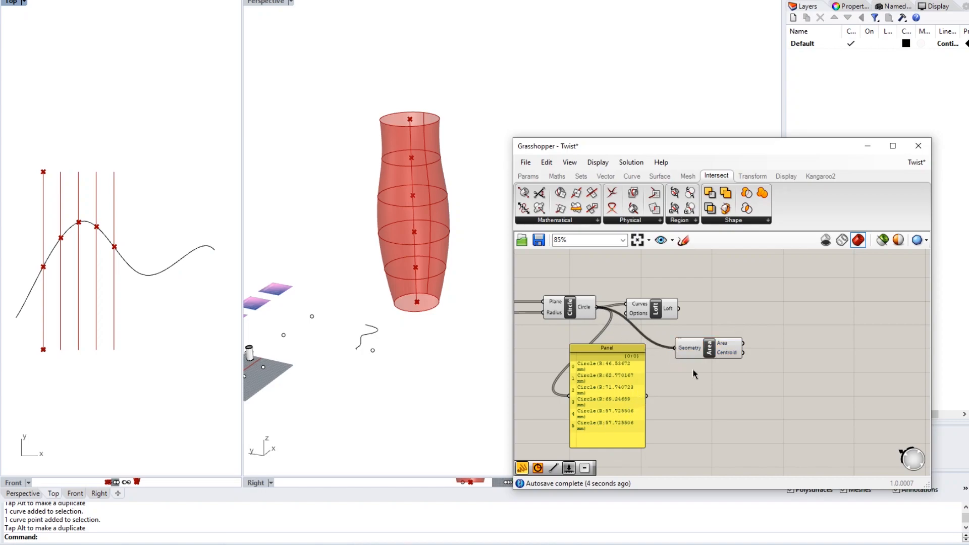
- Add a second Panel showing the six area values, 6803.64 to 15064.35
double_click(753, 379)
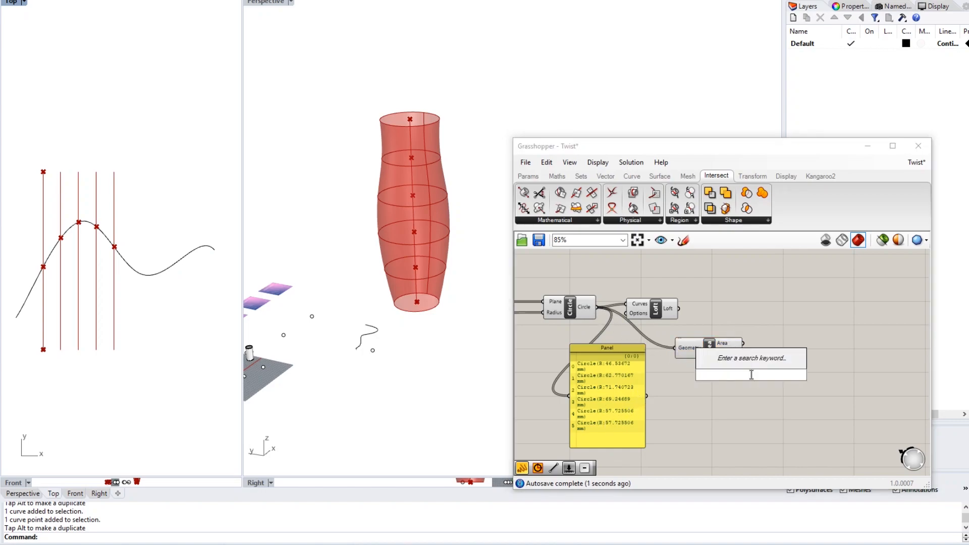
text(panel)
key(Return)
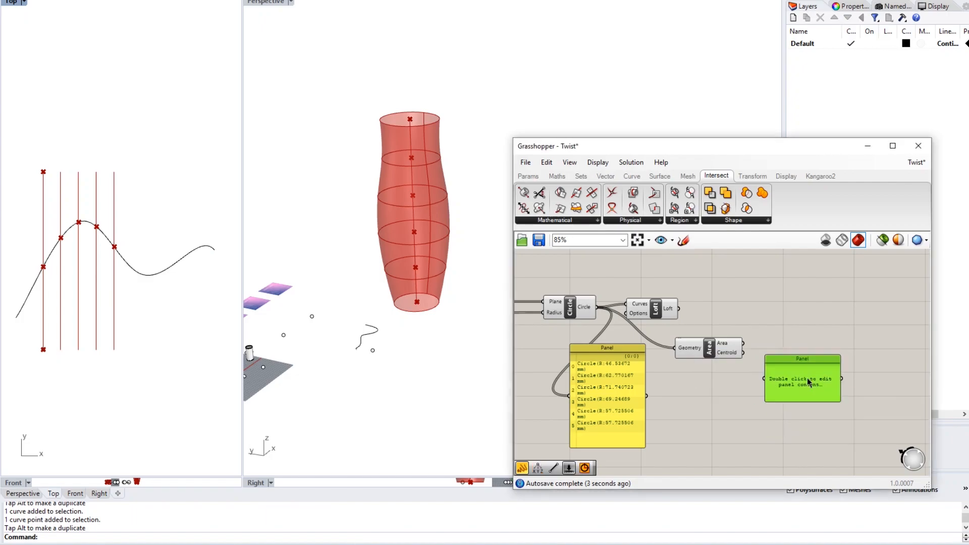
drag(743, 343, 790, 404)
drag(803, 438, 804, 447)
click(858, 398)
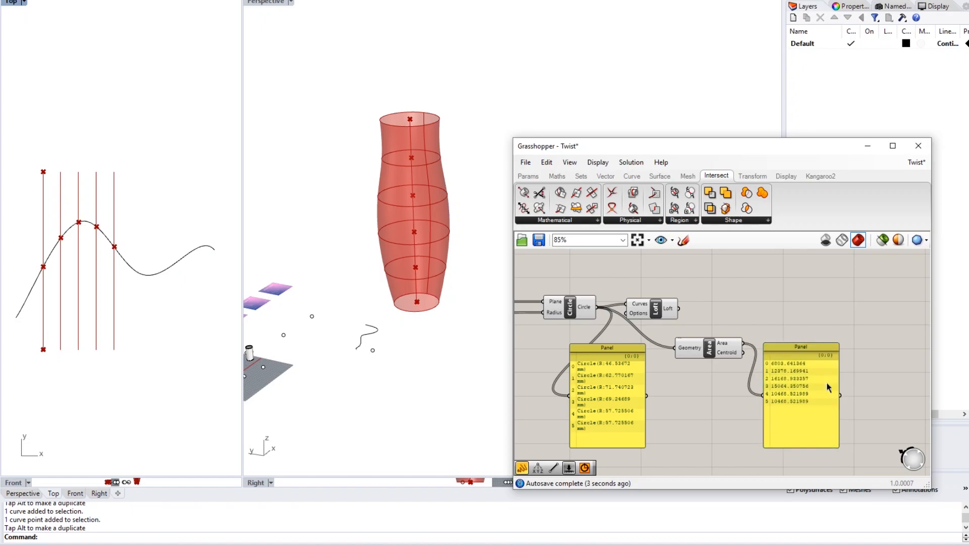
click(786, 176)
- Place a Text Tag component from the 'tag' search
double_click(791, 302)
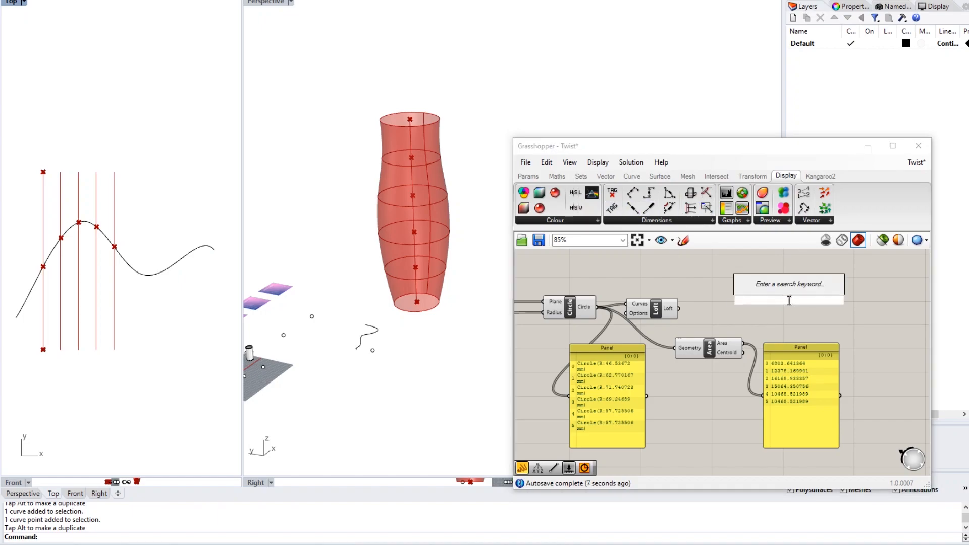
text(tag)
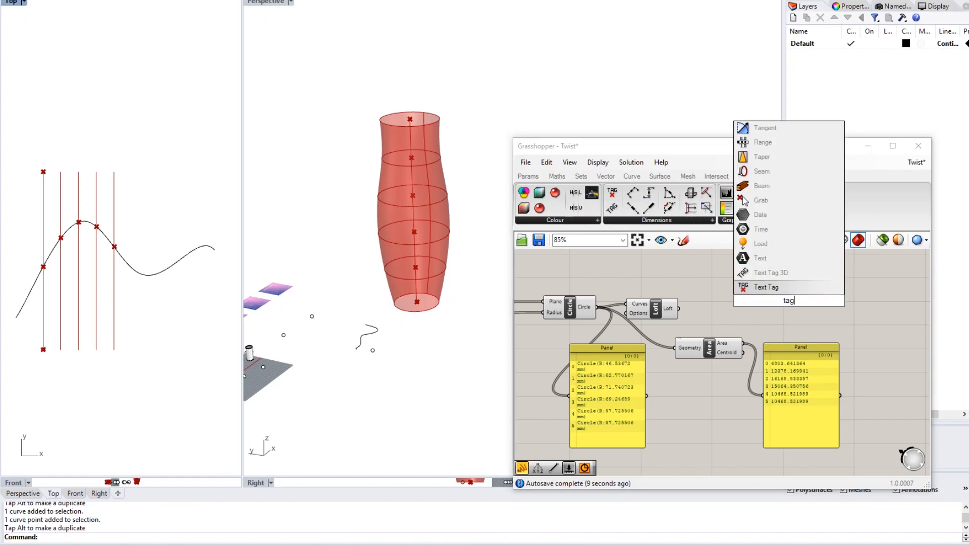
click(777, 292)
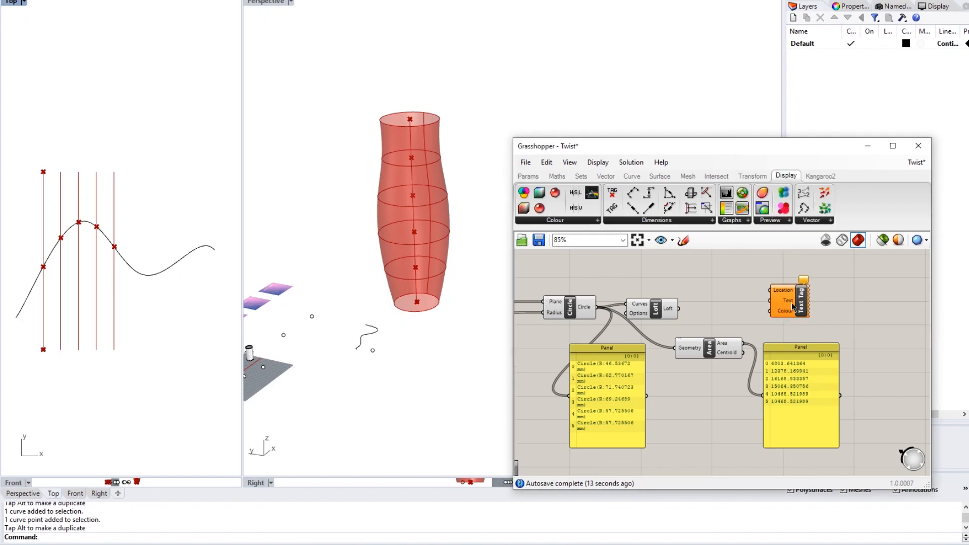
click(800, 303)
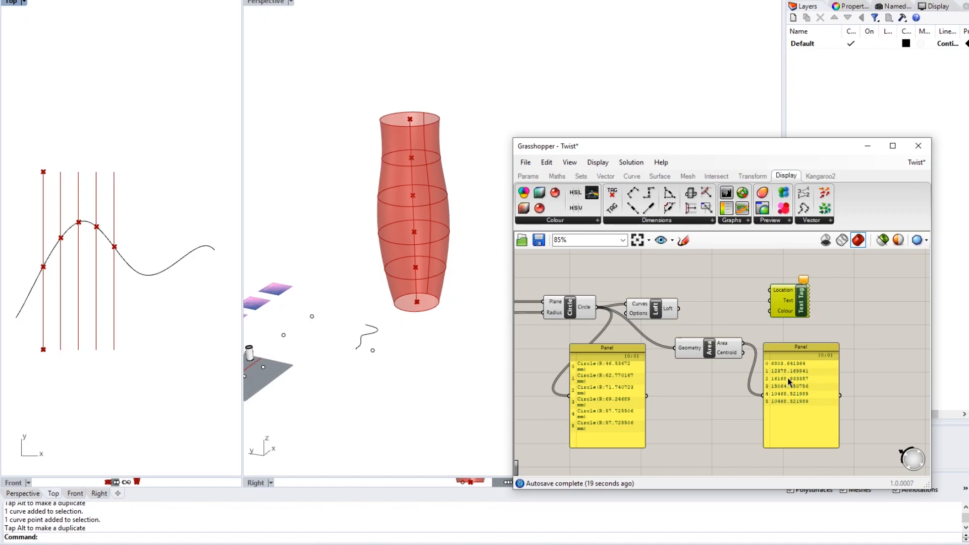
- Wire Area values into the Text Tag's Text and circle Centroids into its Location
scroll(788, 380, up, 2)
right_drag(788, 360, 756, 376)
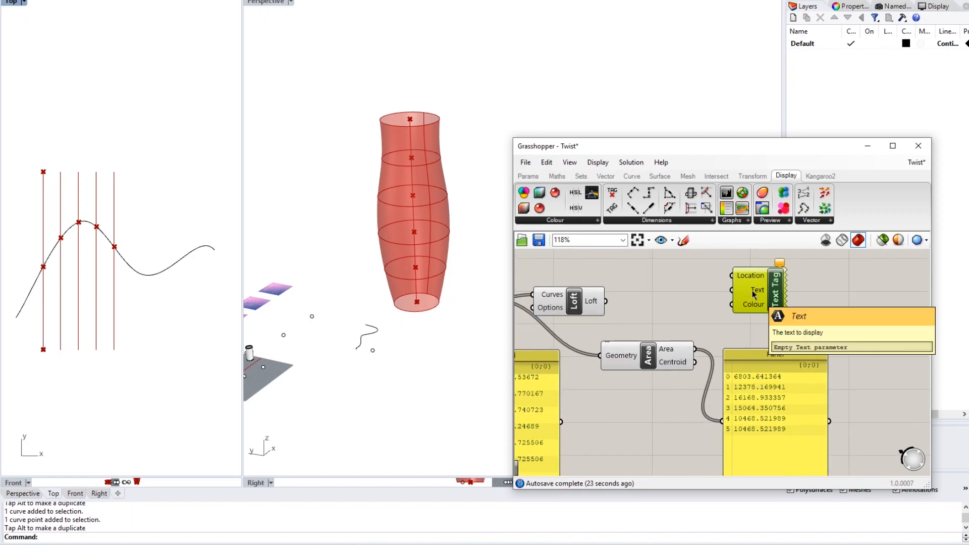
drag(700, 352, 730, 290)
right_drag(755, 279, 864, 311)
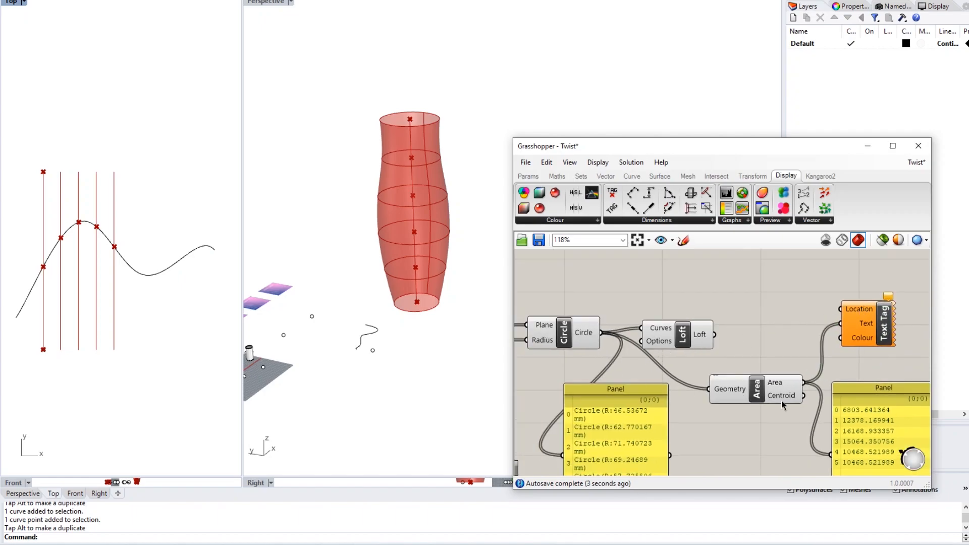
right_drag(782, 399, 755, 389)
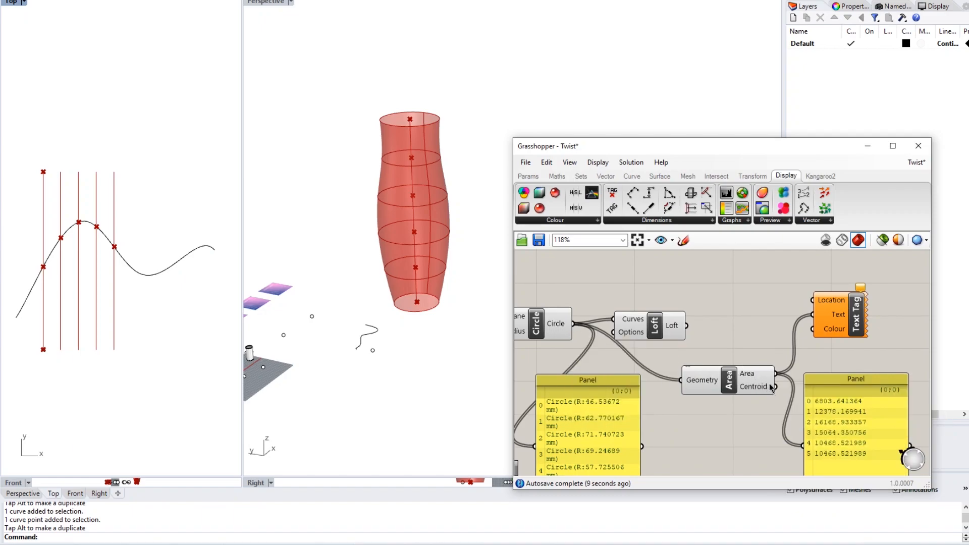
drag(776, 387, 812, 300)
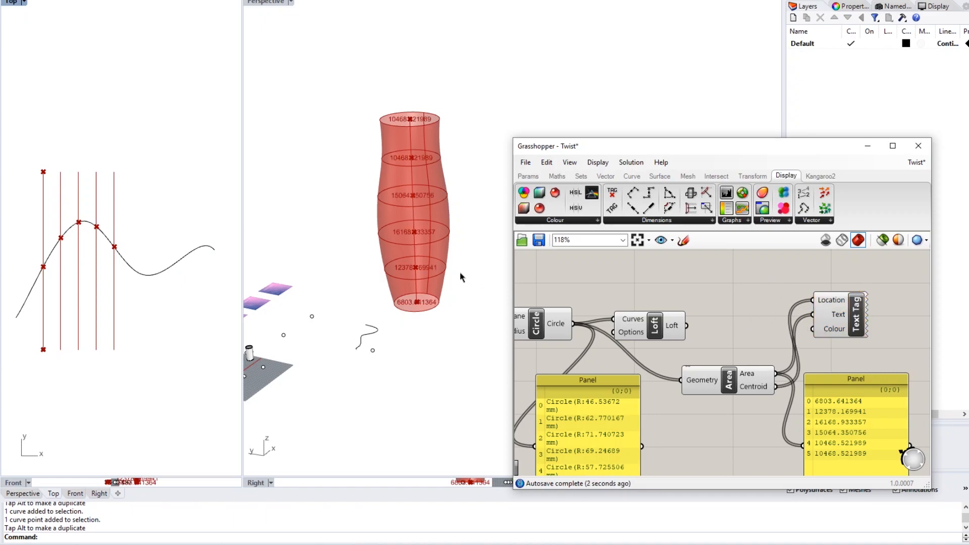
right_drag(465, 266, 381, 276)
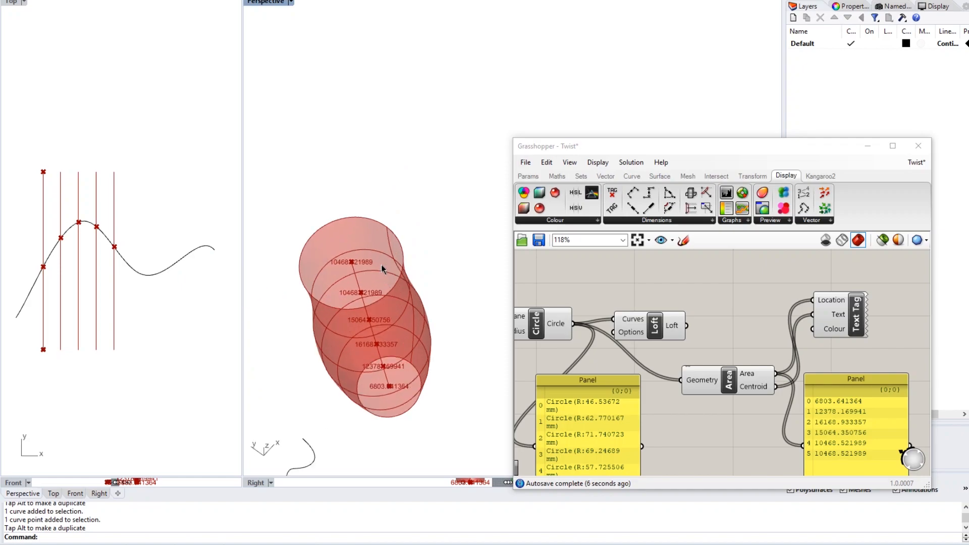
right_drag(408, 286, 412, 273)
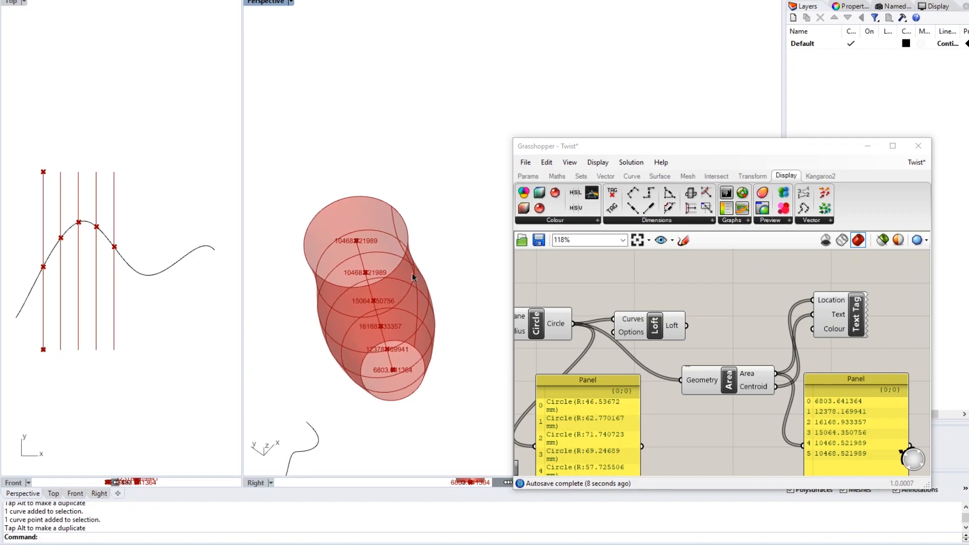
right_drag(416, 311, 424, 334)
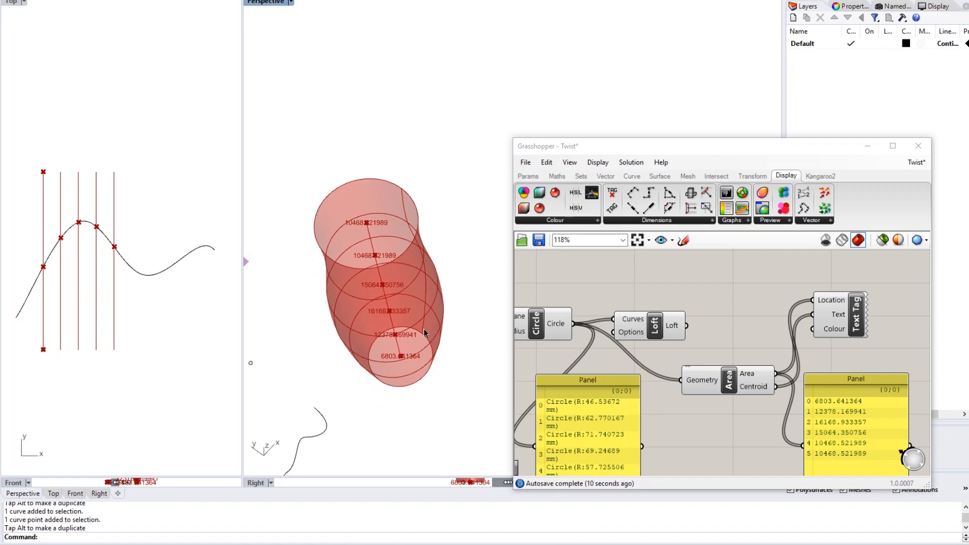
scroll(410, 374, up, 4)
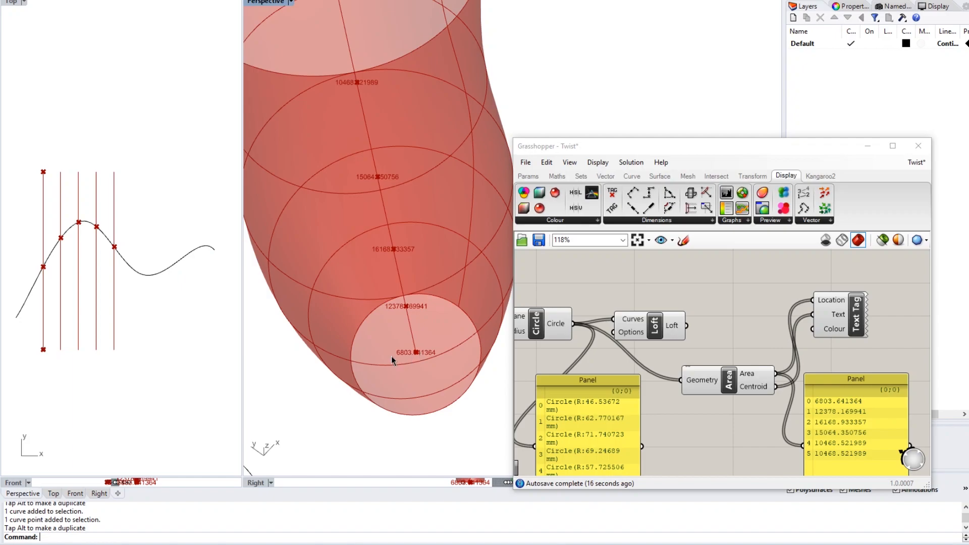
scroll(437, 359, down, 3)
right_drag(437, 360, 429, 260)
scroll(444, 239, up, 5)
shift+right_drag(417, 170, 411, 225)
scroll(410, 223, down, 5)
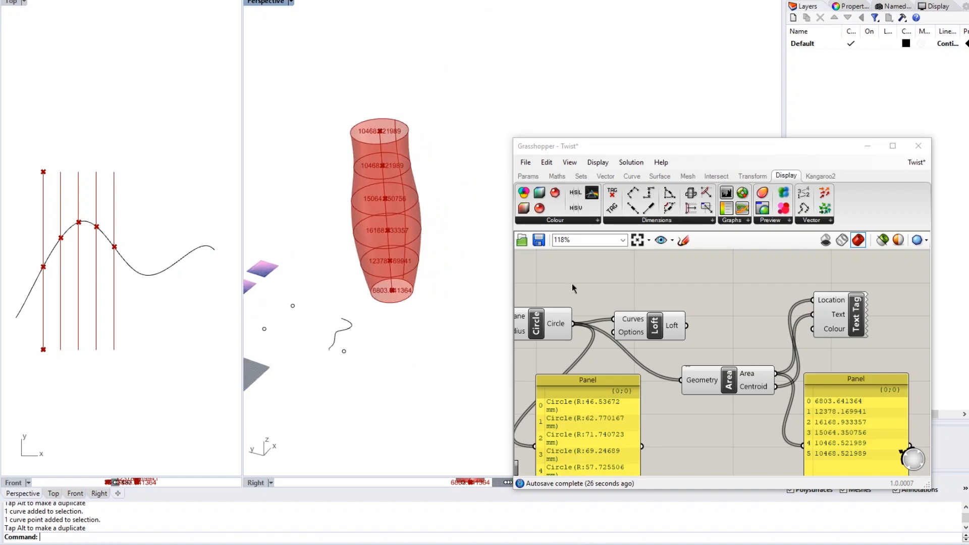
scroll(672, 310, down, 5)
- Raise Number of Levels to 10 and pull a profile-curve control point up
scroll(729, 341, up, 6)
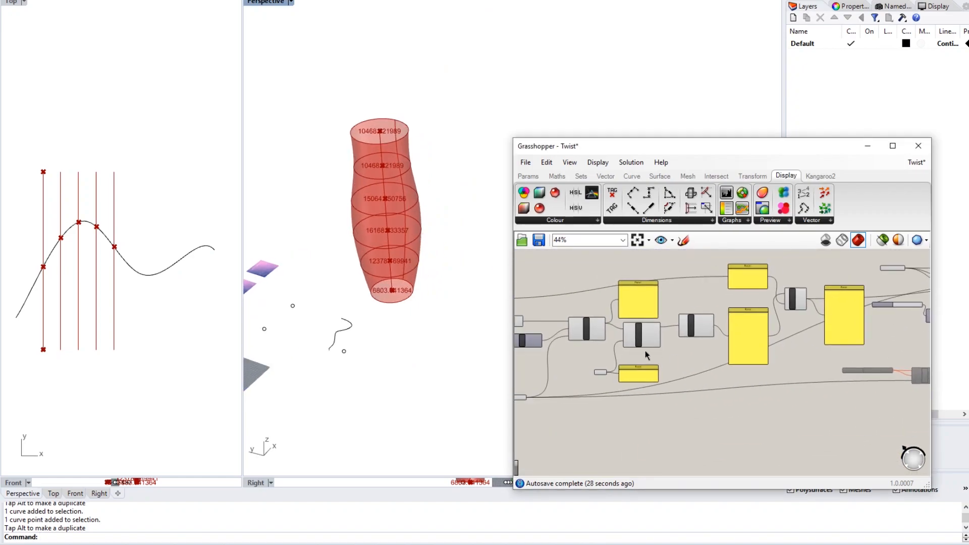
drag(767, 380, 806, 379)
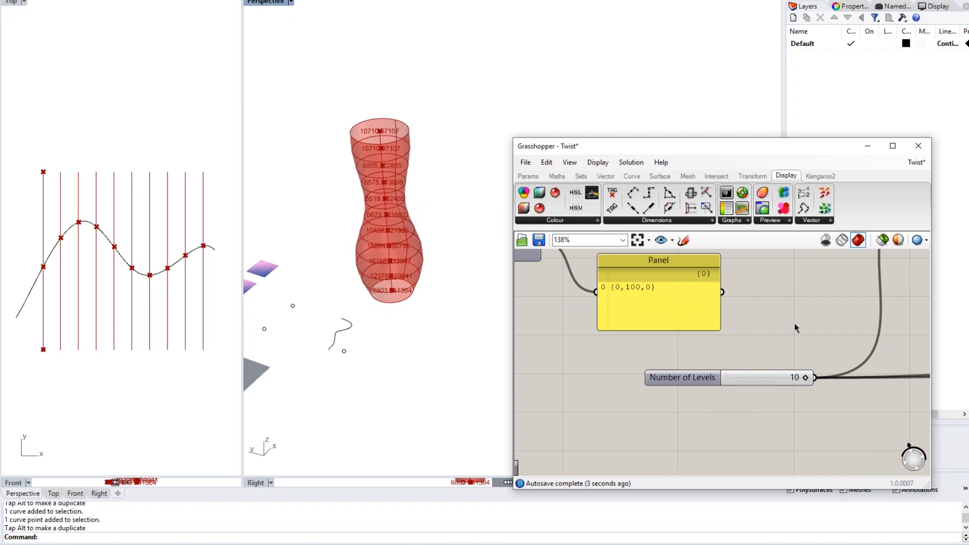
click(191, 253)
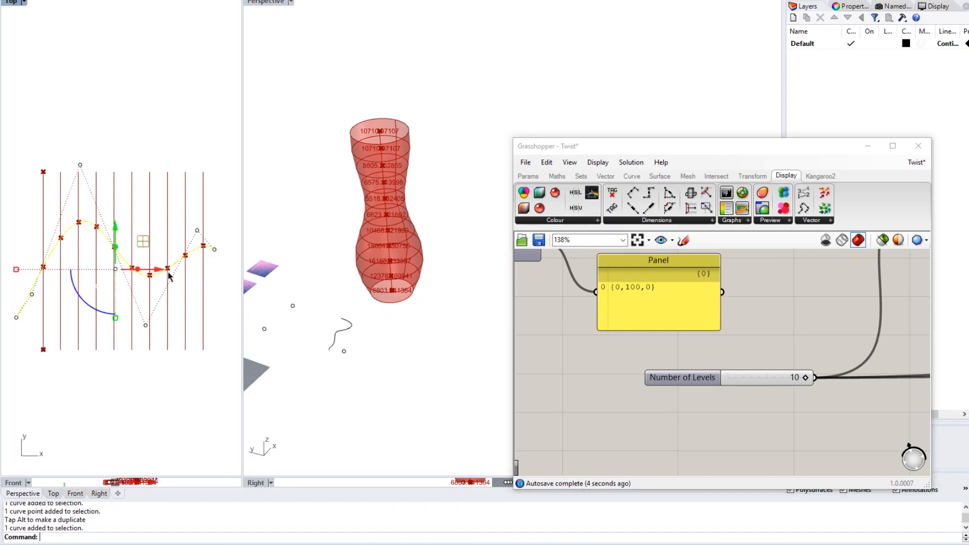
click(145, 325)
drag(145, 303, 152, 139)
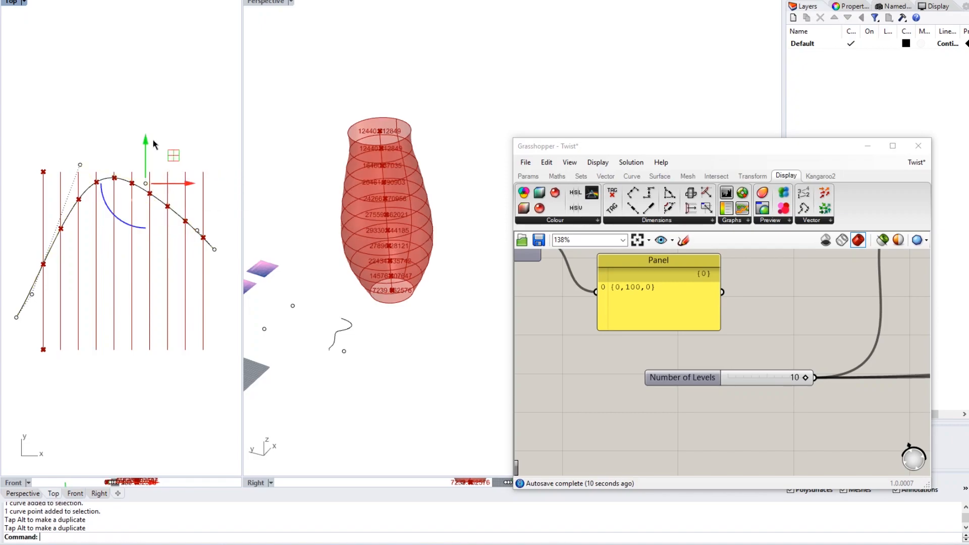
key(Escape)
key(Escape)
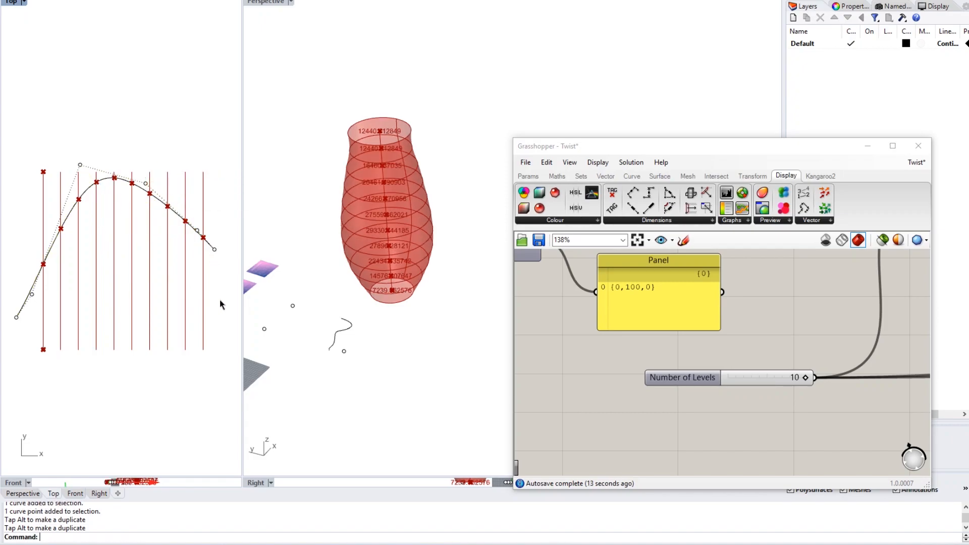
scroll(417, 319, down, 5)
right_drag(417, 319, 419, 277)
- Pan the Grasshopper canvas across the definition to the Loft component
scroll(364, 285, up, 5)
scroll(402, 289, up, 2)
click(574, 340)
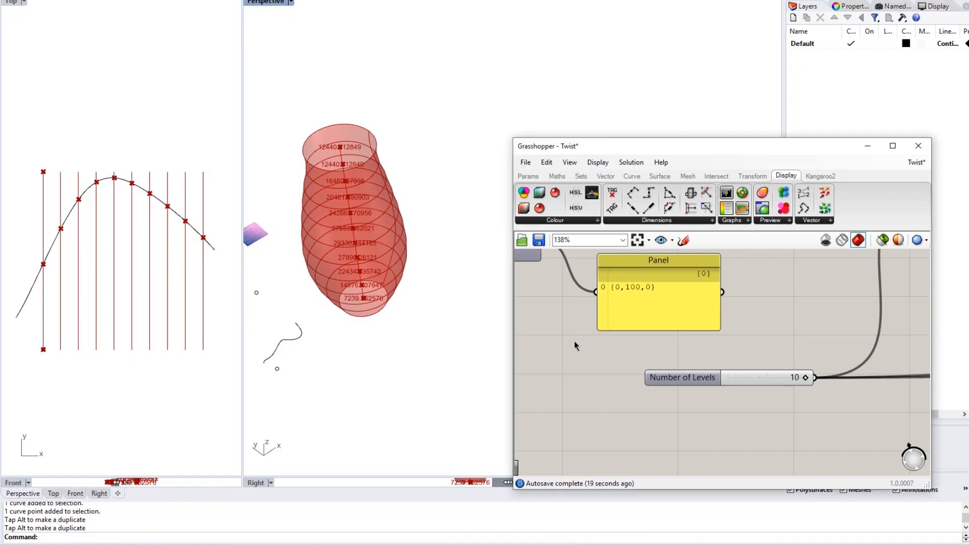
scroll(573, 341, down, 5)
right_drag(735, 321, 553, 335)
scroll(669, 329, up, 3)
right_drag(848, 309, 700, 318)
scroll(603, 328, down, 3)
right_drag(816, 307, 715, 308)
scroll(646, 319, up, 3)
scroll(646, 331, down, 3)
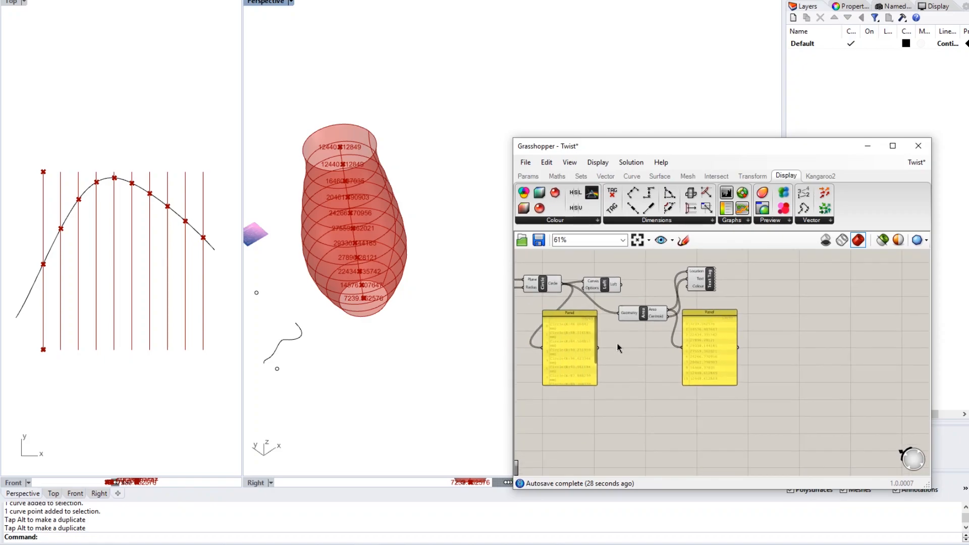
scroll(617, 343, up, 2)
right_drag(600, 268, 613, 319)
drag(612, 320, 626, 308)
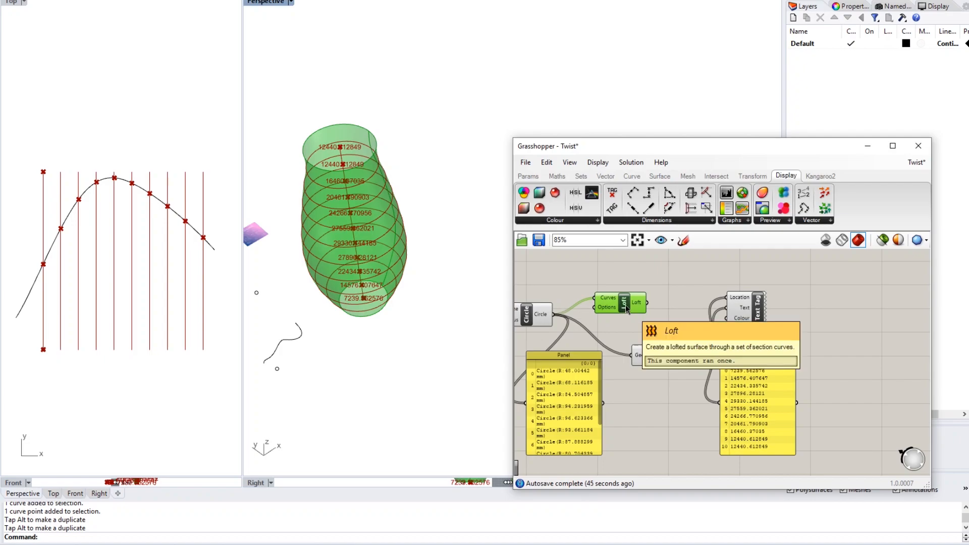
- Bake the Loft component's vase into Rhino with default attributes
right_click(625, 306)
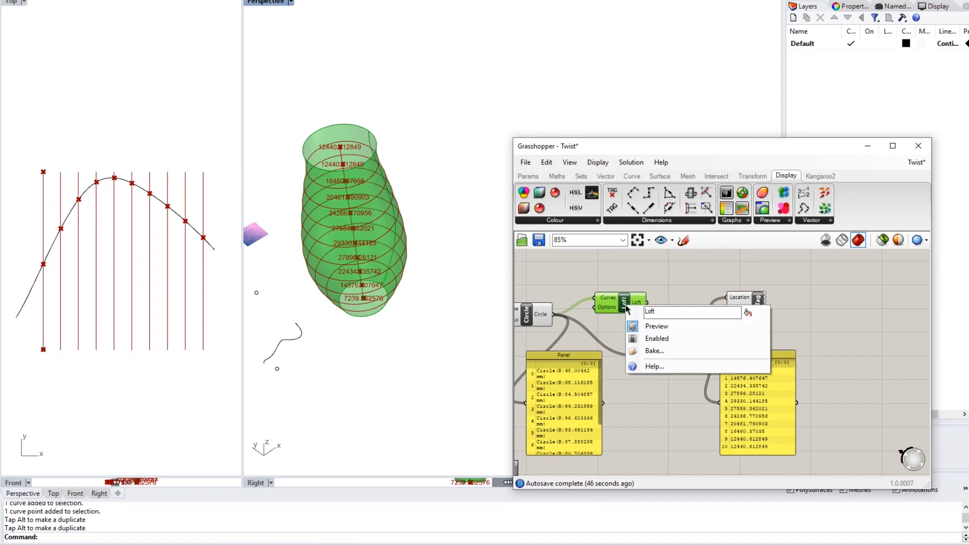
click(649, 351)
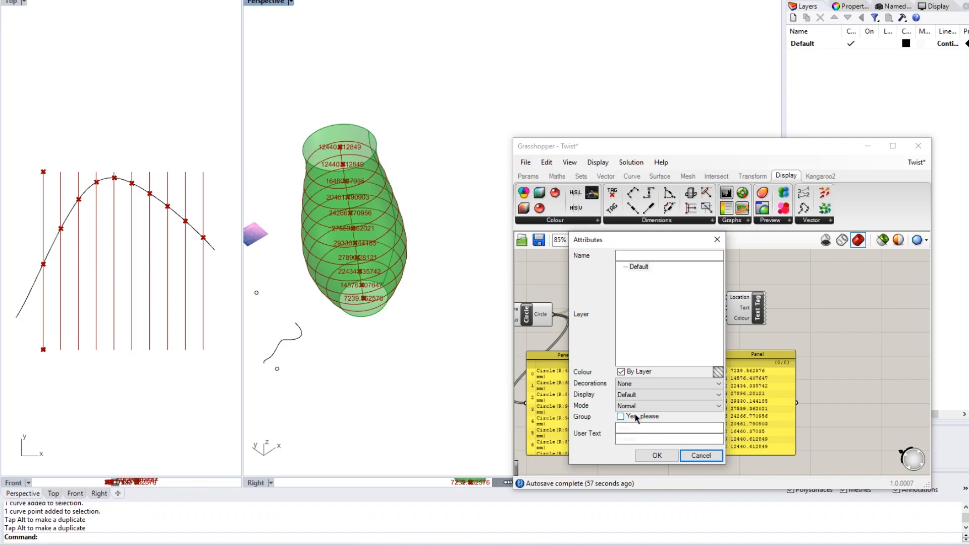
click(657, 455)
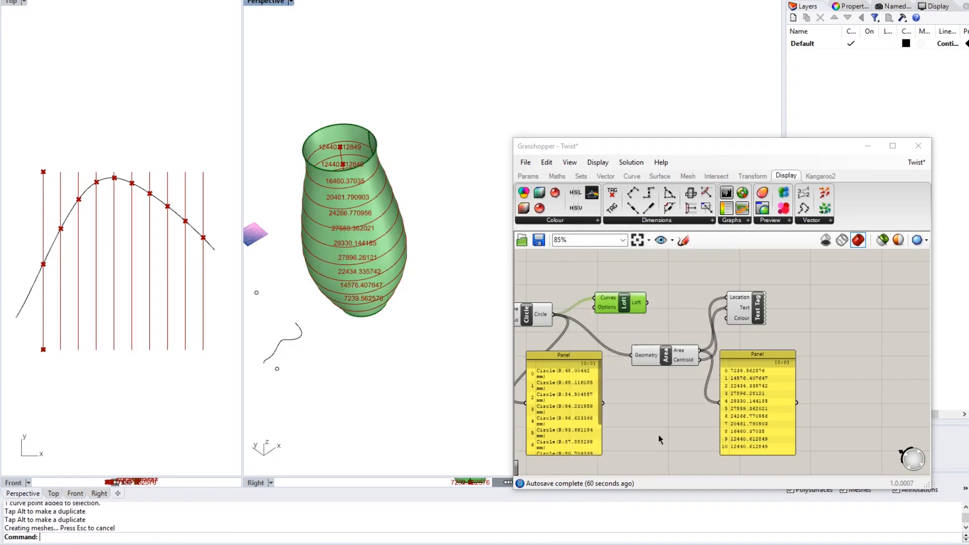
click(659, 439)
- Move the baked white vase to the right of the red preview vase
click(381, 213)
drag(384, 211, 498, 144)
key(Escape)
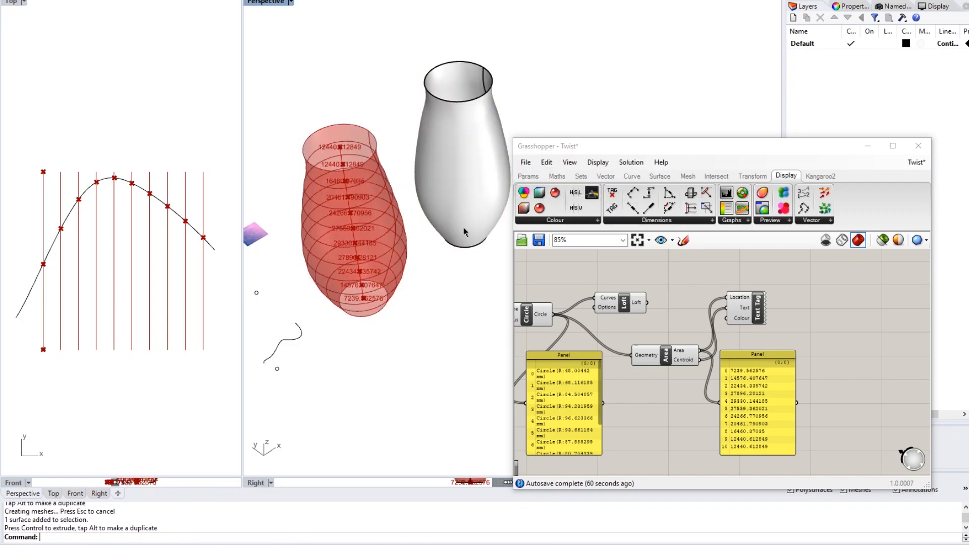
click(469, 134)
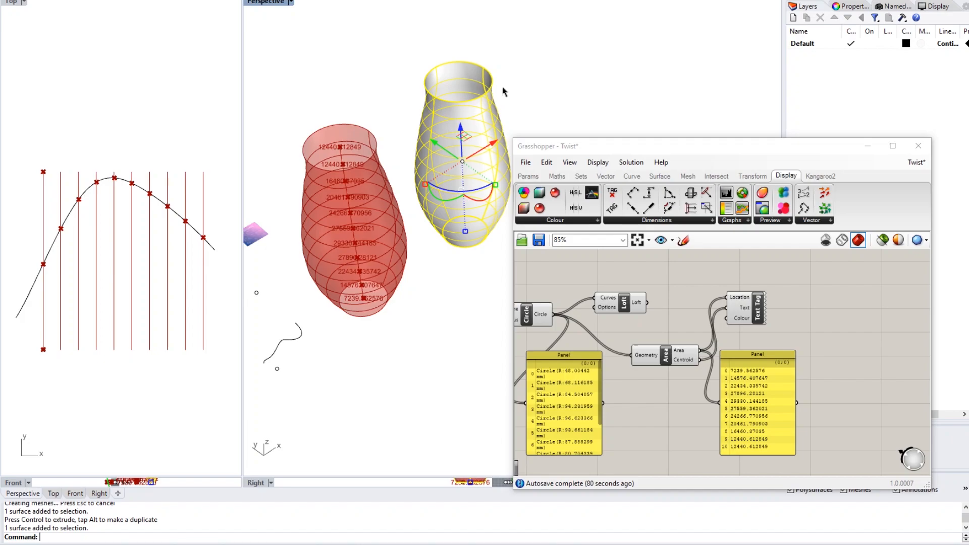
click(525, 133)
- Lower the height slider to shorten the red preview vase
scroll(595, 325, down, 5)
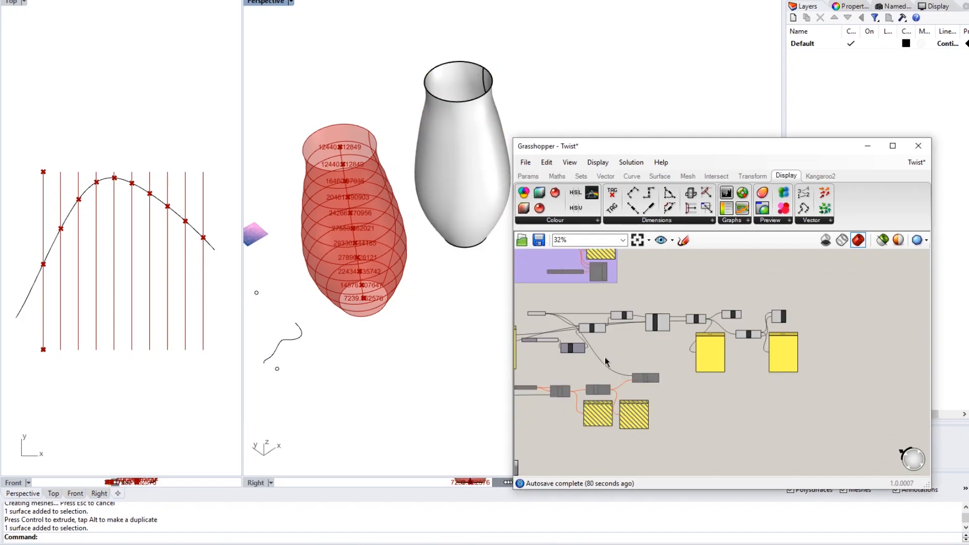
scroll(606, 361, up, 6)
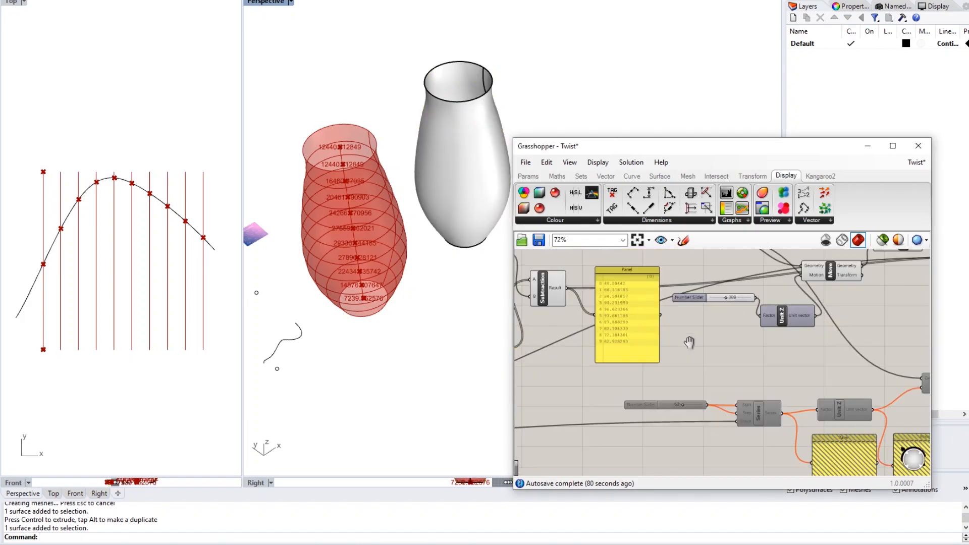
drag(716, 289, 718, 289)
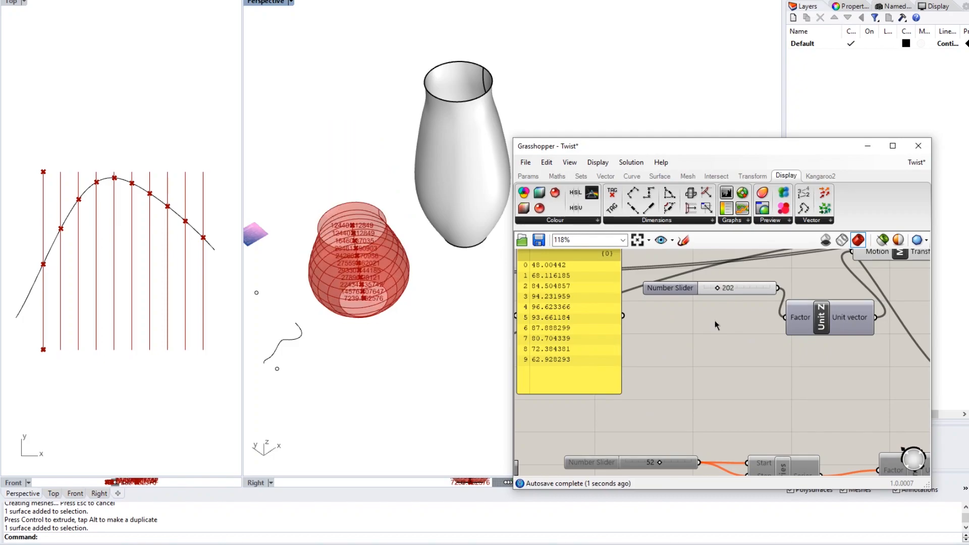
- Rename the vase's height slider to 'Height'
right_click(685, 292)
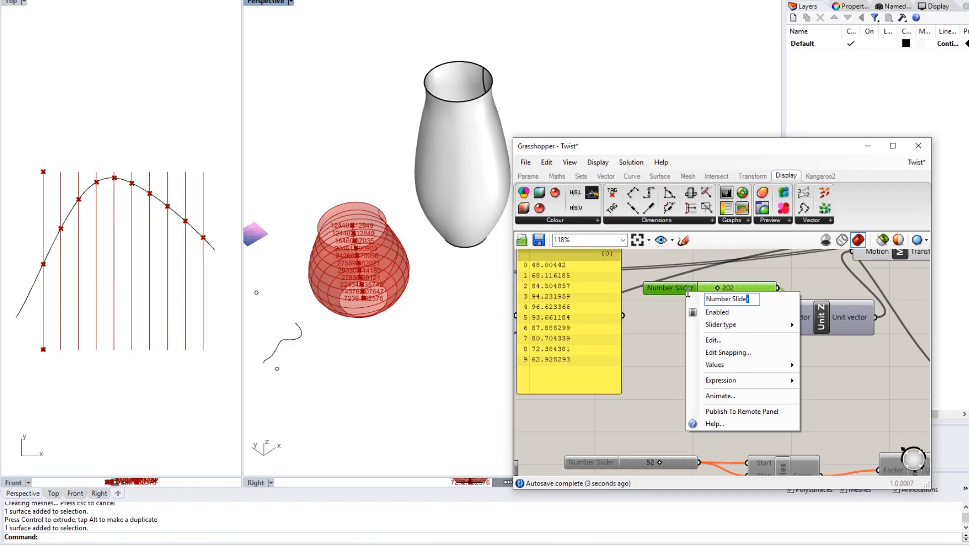
text(Height)
key(Return)
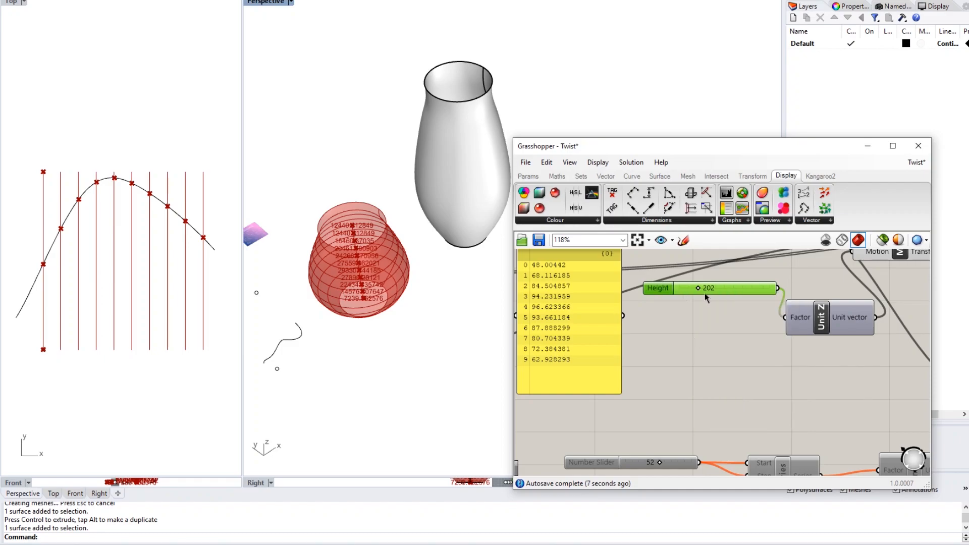
click(713, 337)
scroll(713, 337, down, 5)
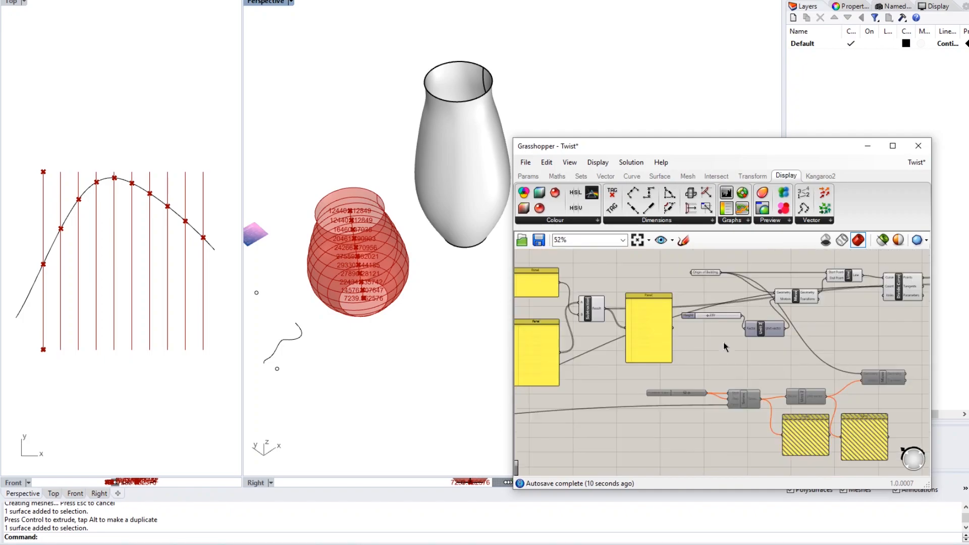
- Pull the profile curve's upper-left control point down to narrow the vase base
right_drag(652, 355, 861, 352)
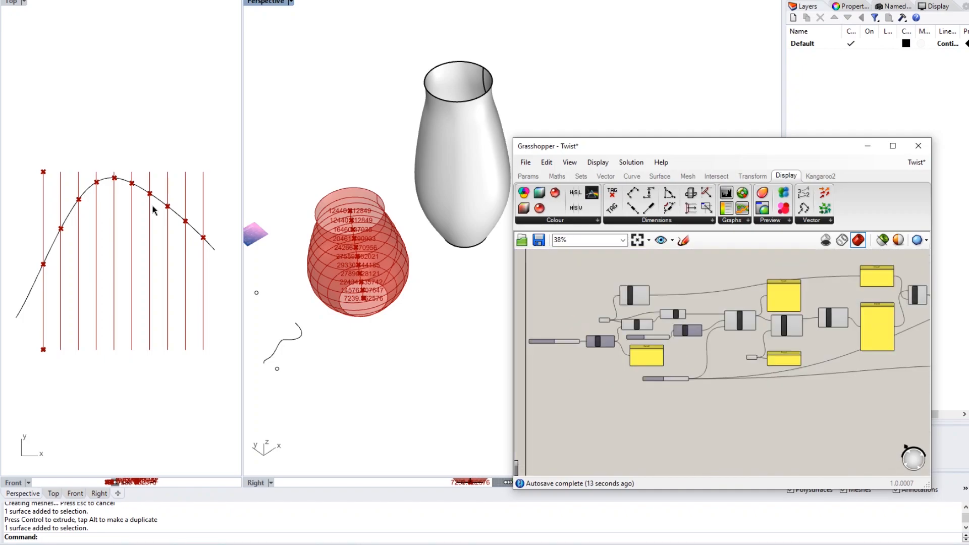
click(151, 195)
click(80, 165)
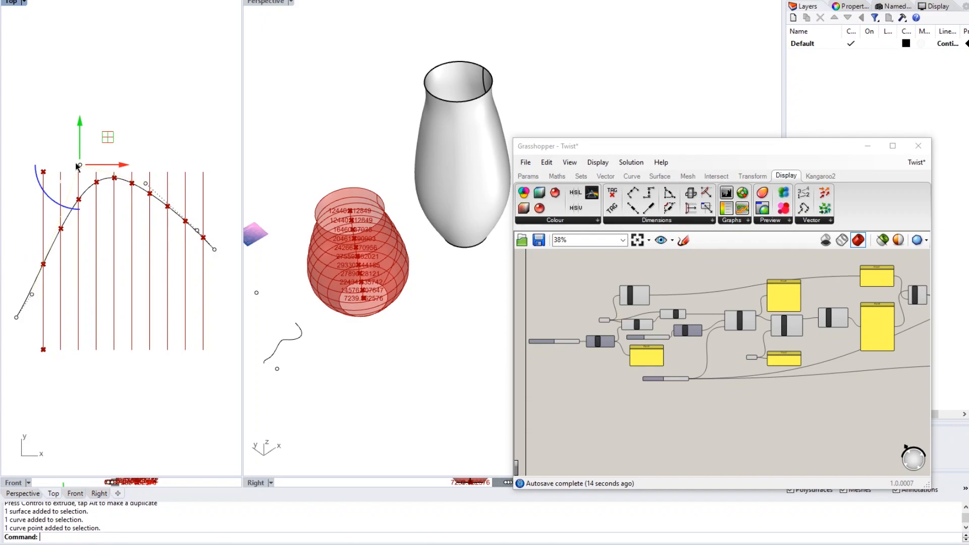
drag(76, 163, 79, 296)
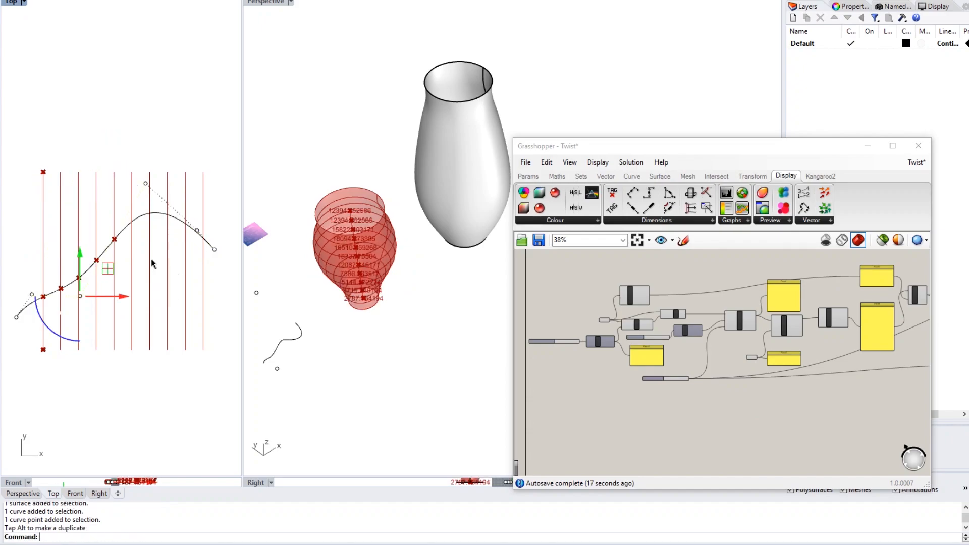
key(Escape)
key(Escape)
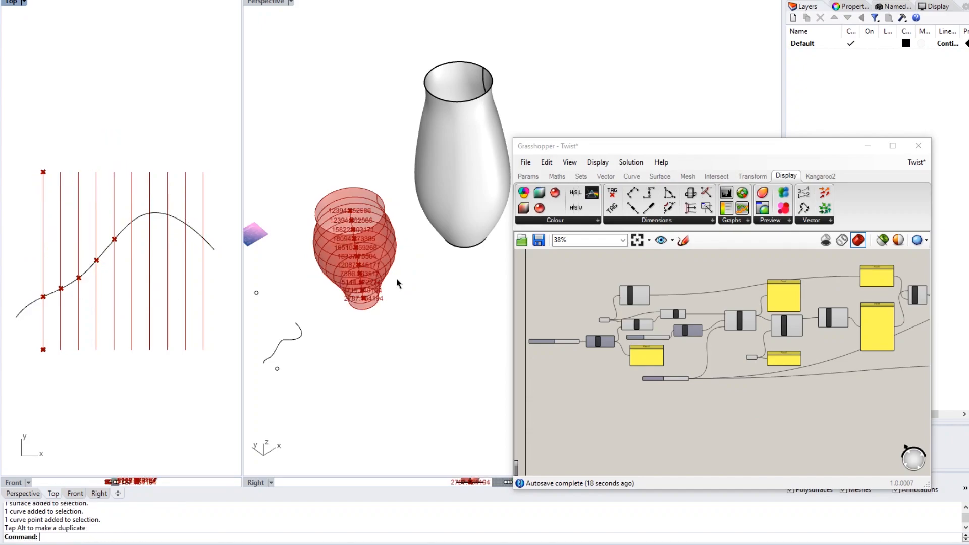
- Pan the canvas back to the Circle, Loft and Area components
right_drag(720, 376, 635, 363)
scroll(761, 313, up, 3)
right_drag(822, 339, 481, 369)
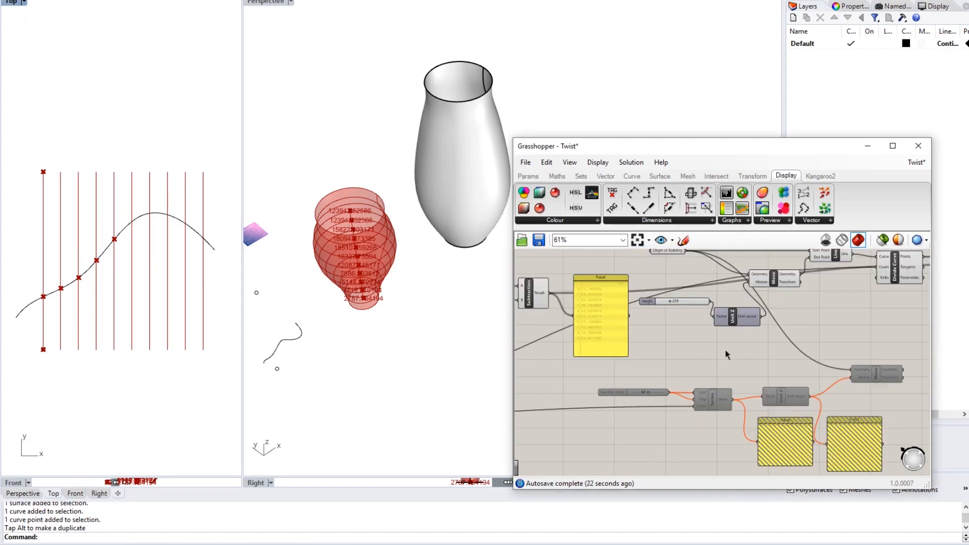
right_drag(891, 293, 554, 387)
scroll(731, 377, up, 2)
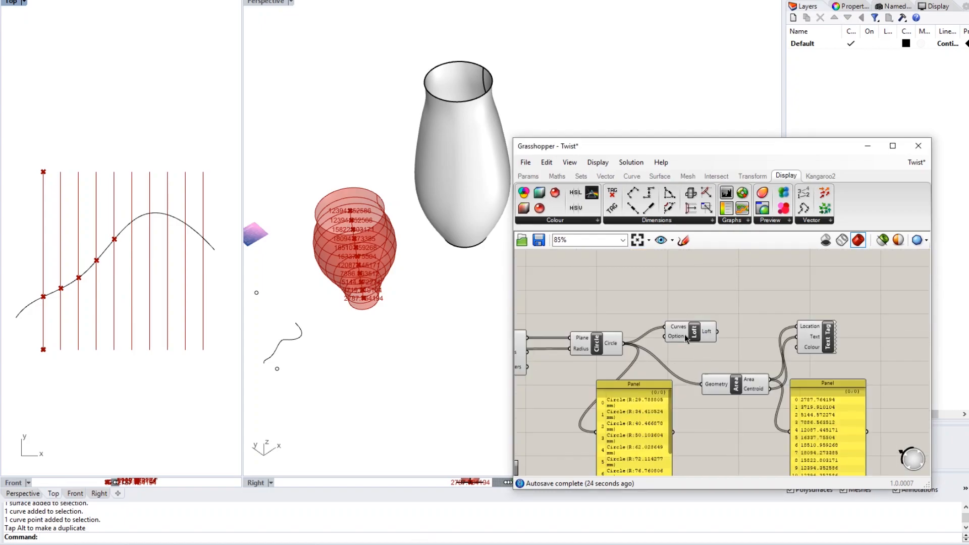
- Bake the reshaped loft into Rhino again with default attributes
right_click(693, 335)
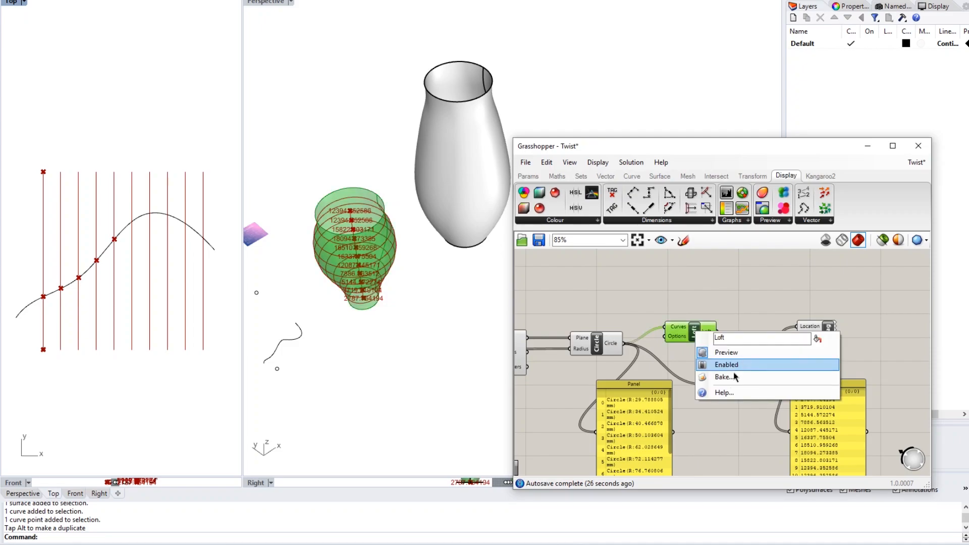
click(733, 377)
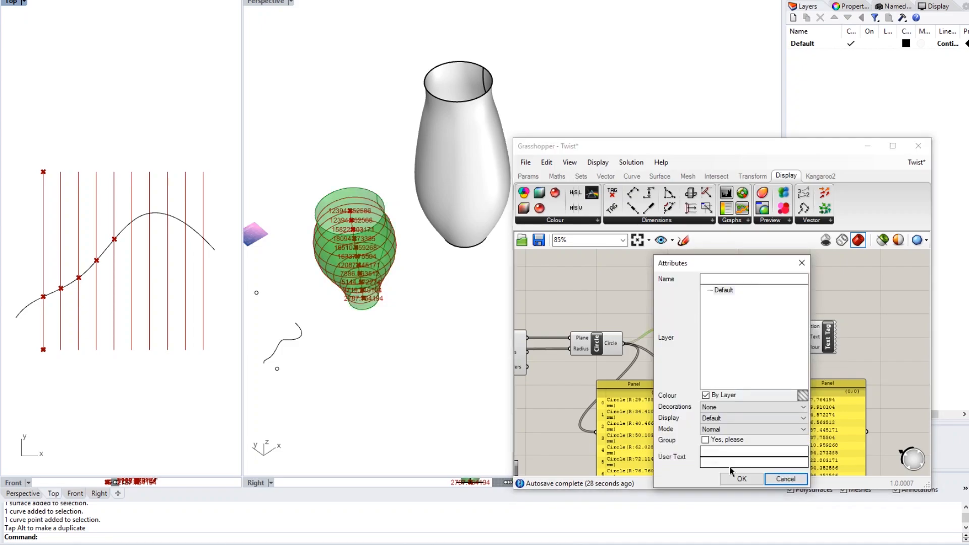
click(739, 480)
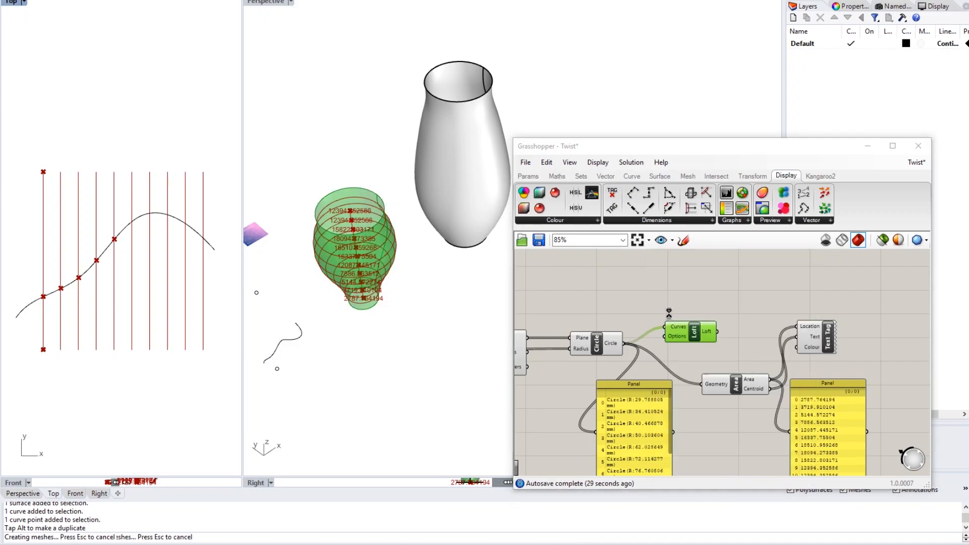
- Move the newly baked loft along X beside the first white vase
click(364, 256)
scroll(364, 255, down, 3)
shift+right_drag(364, 255, 289, 286)
drag(301, 276, 425, 210)
click(450, 271)
shift+right_drag(450, 270, 402, 203)
- Inspect the large baked vase, then return focus to the Grasshopper canvas
scroll(365, 283, down, 3)
scroll(404, 202, up, 7)
click(405, 202)
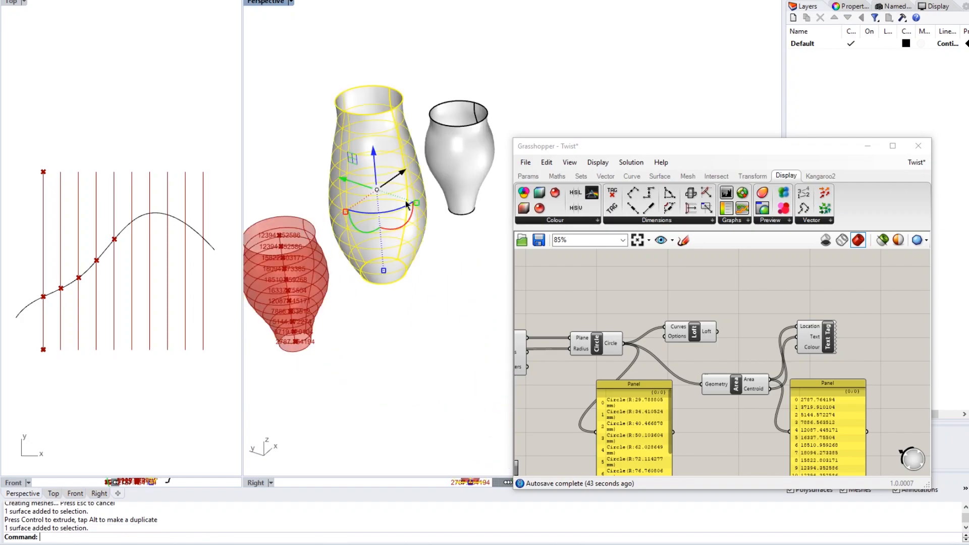
click(441, 293)
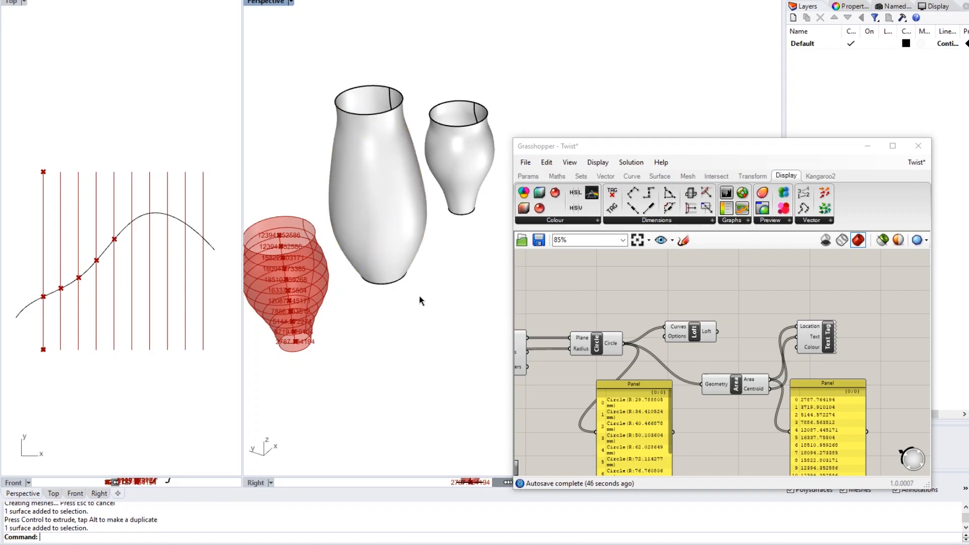
click(643, 293)
scroll(643, 293, down, 4)
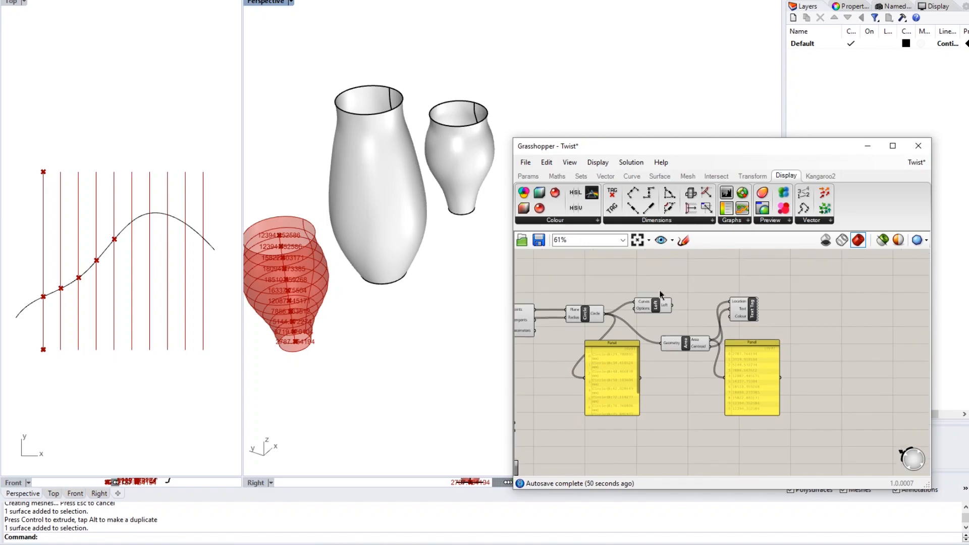
scroll(688, 309, up, 3)
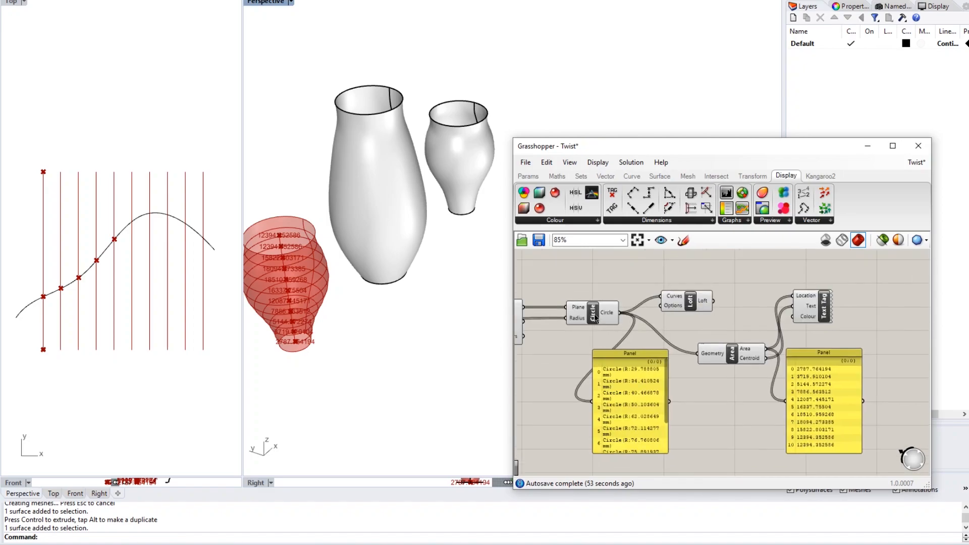
- Place a Group component from the 'gro' search
double_click(722, 268)
text(gro)
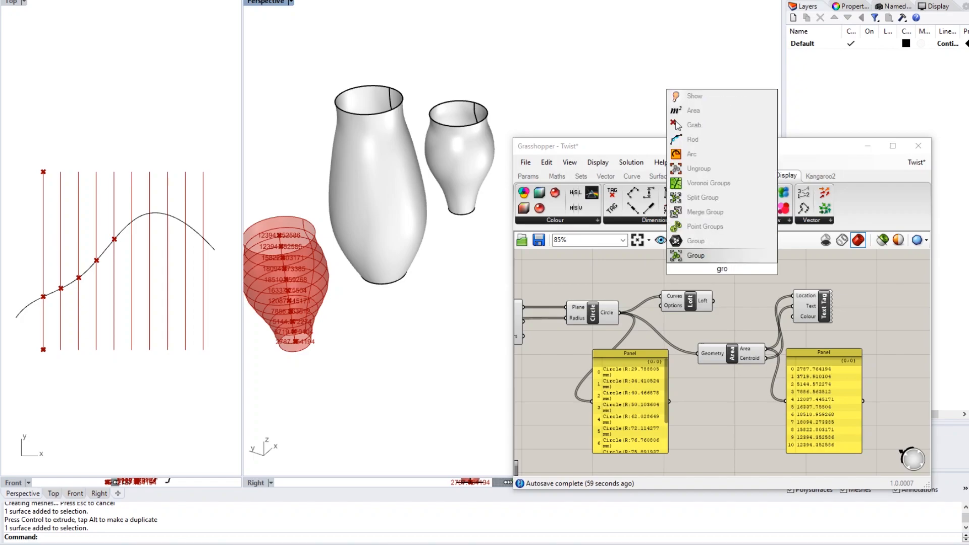
key(Return)
right_drag(746, 313, 721, 333)
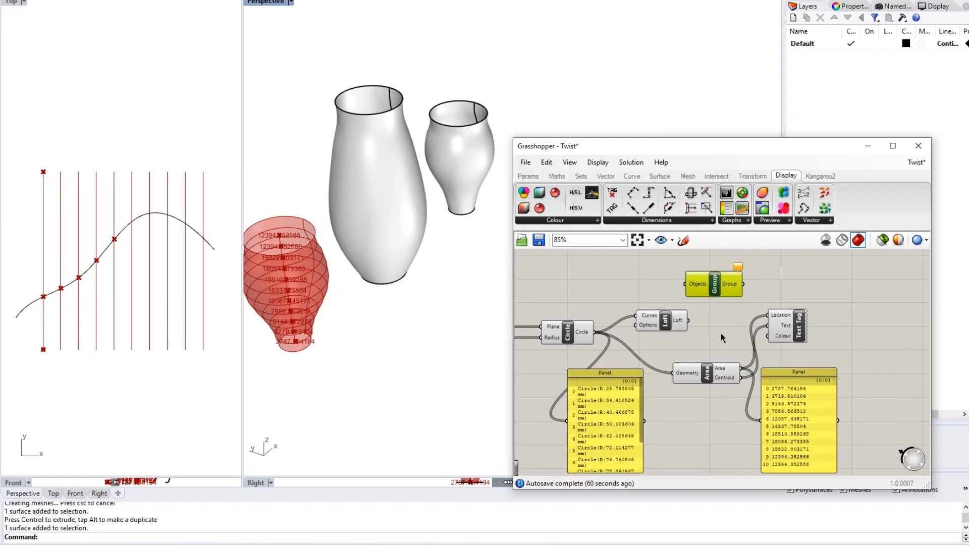
- Wire both the Loft surface and the Circle outputs into the Group's Objects input
drag(596, 333, 686, 283)
drag(691, 325, 714, 282)
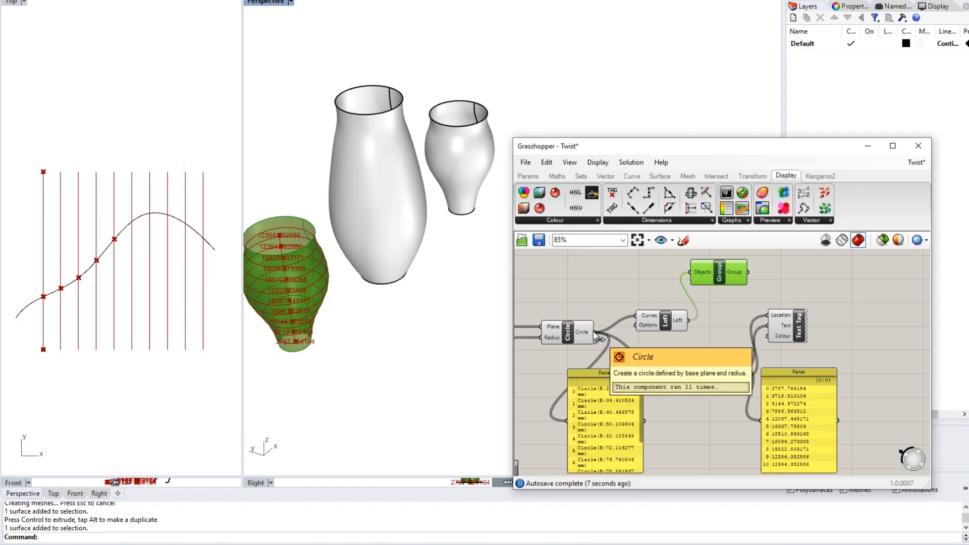
drag(593, 332, 691, 273)
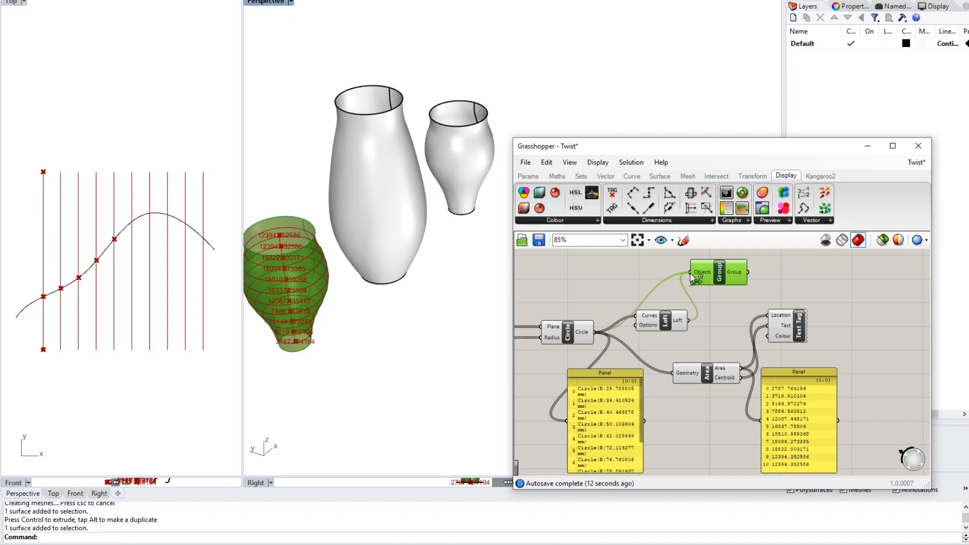
click(717, 318)
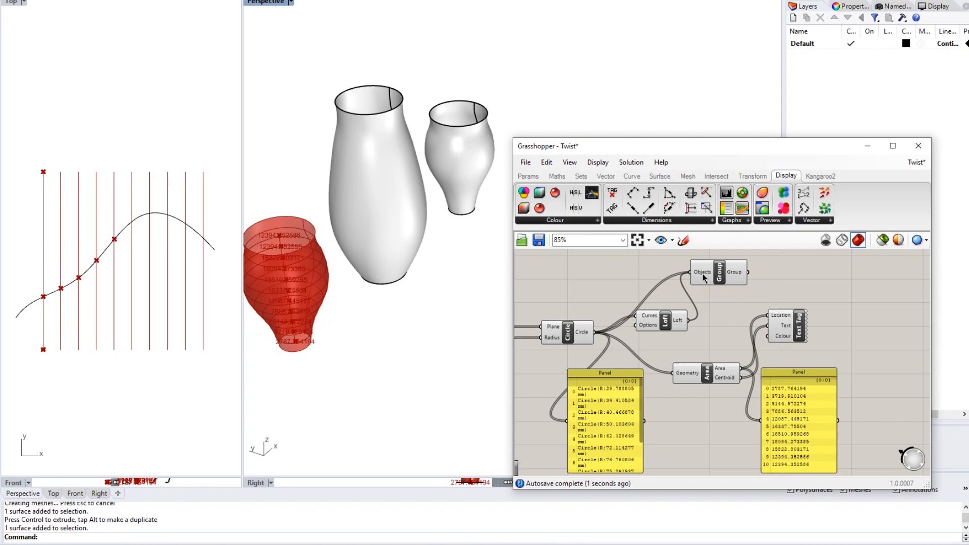
mouse_move(703, 276)
mouse_move(679, 325)
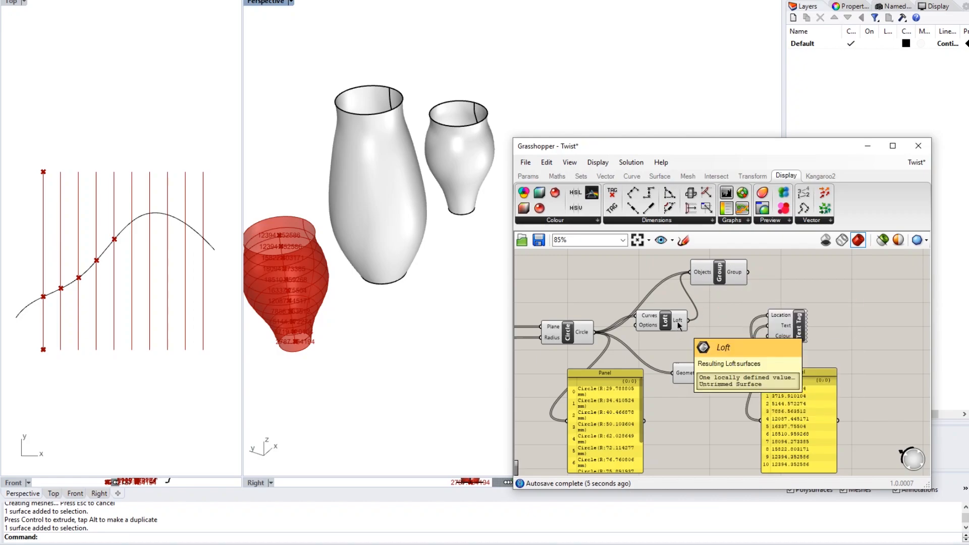
right_drag(705, 310, 748, 315)
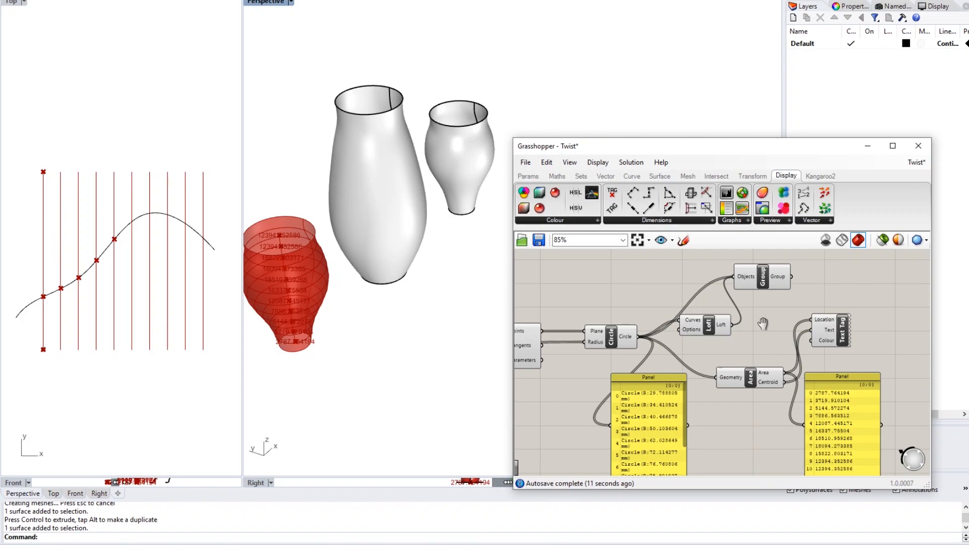
right_drag(659, 360, 731, 347)
right_drag(788, 335, 678, 356)
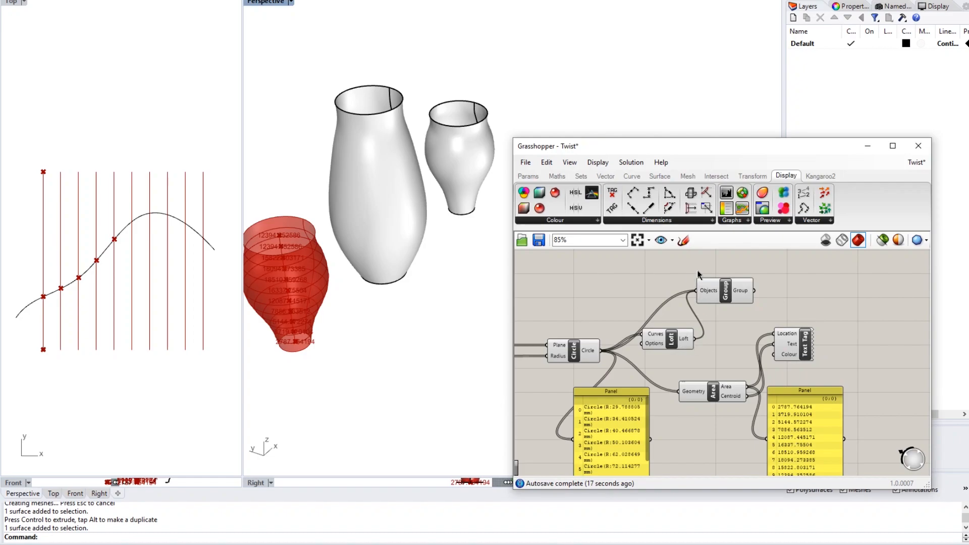
- Bake the Group component's circles and loft into Rhino
click(723, 291)
right_click(724, 292)
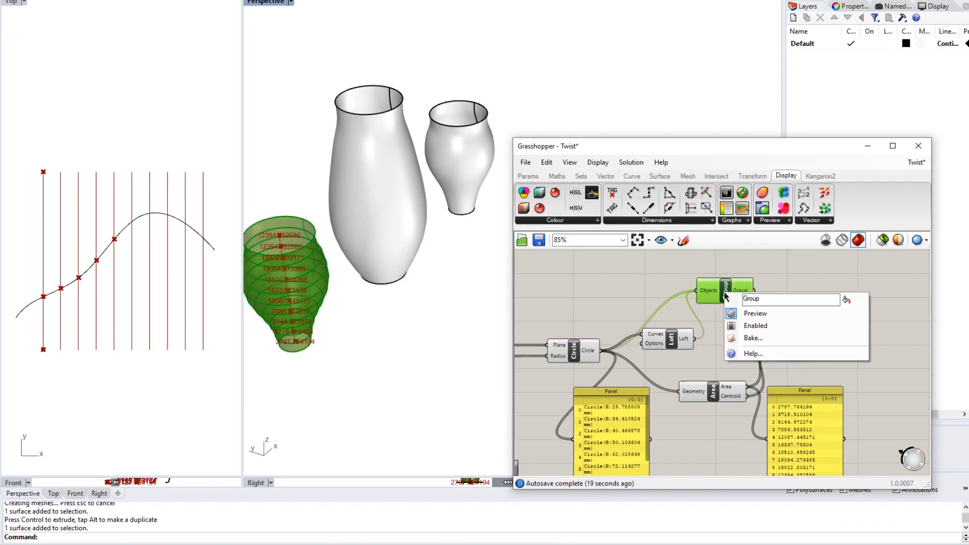
click(754, 338)
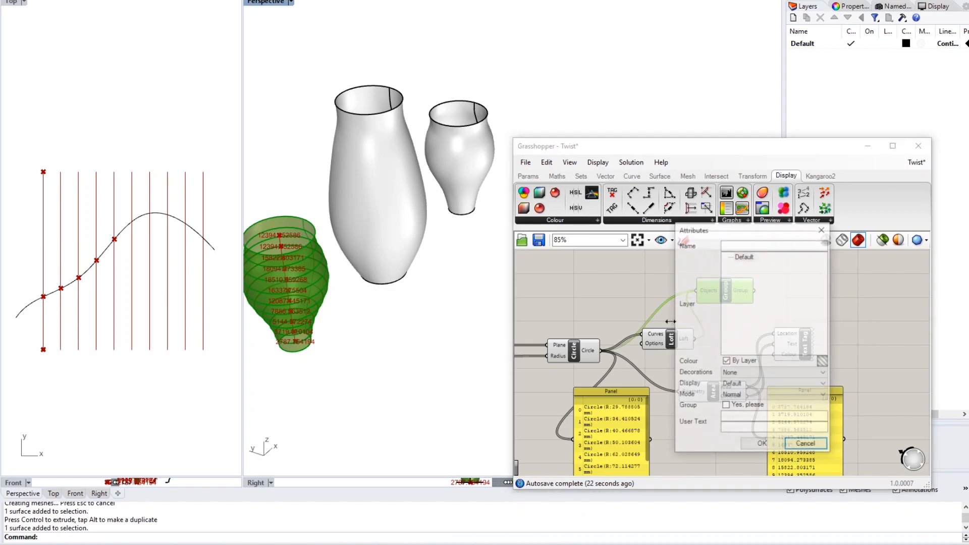
click(760, 442)
scroll(363, 341, down, 5)
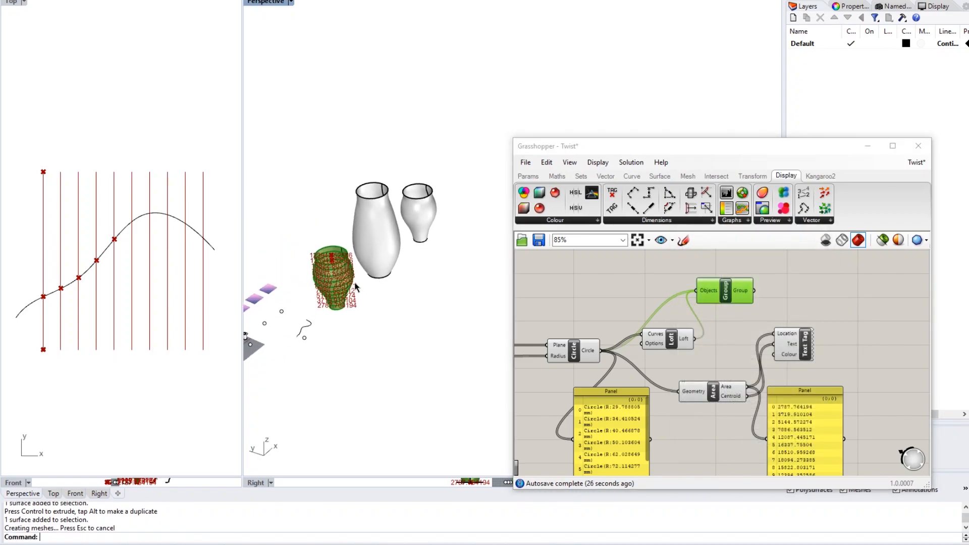
click(571, 288)
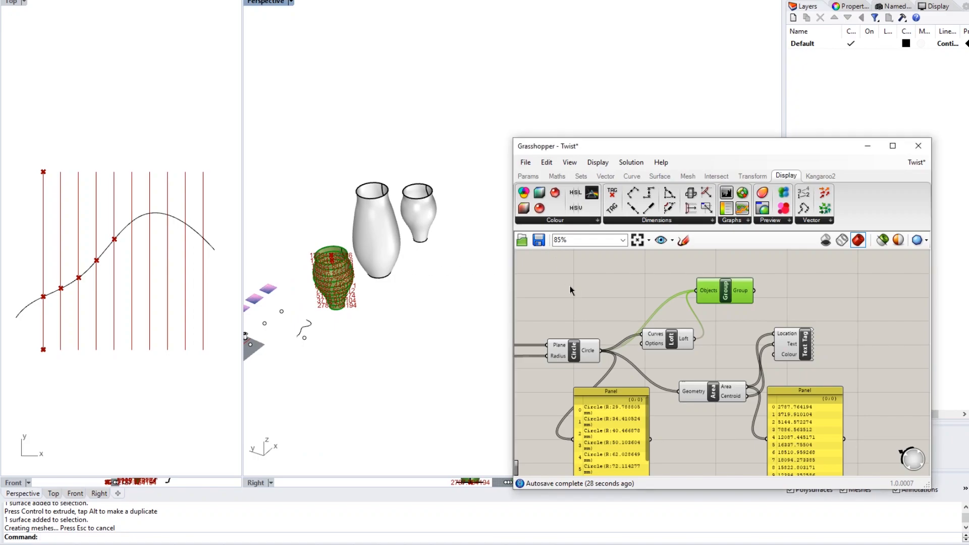
- Move the baked grouped vase along Y and lift the Grasshopper window away
drag(293, 210, 374, 354)
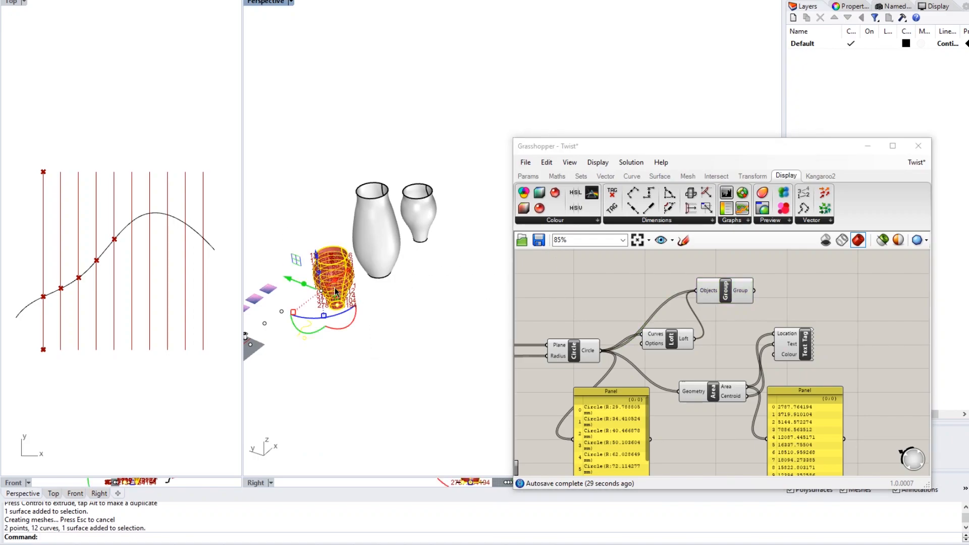
scroll(323, 288, up, 3)
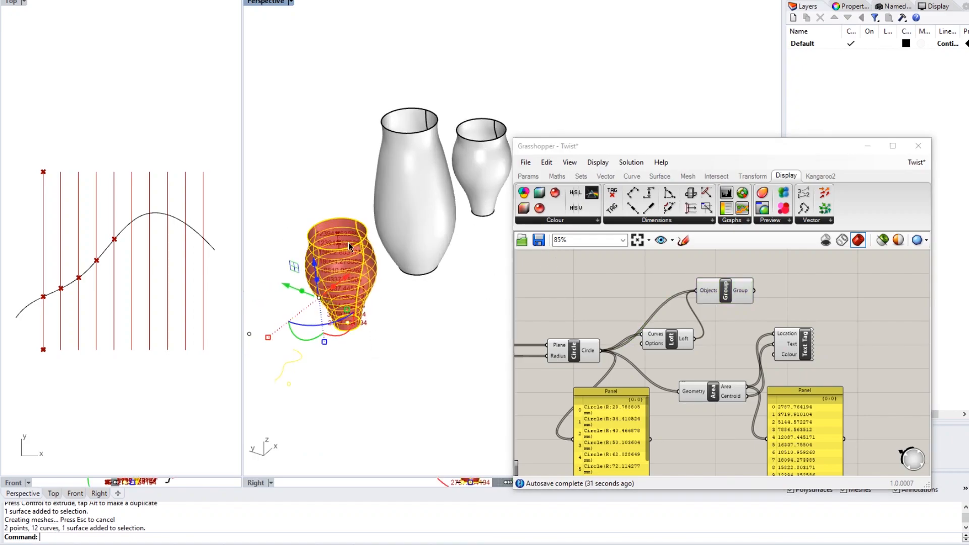
scroll(348, 245, down, 7)
drag(303, 256, 450, 293)
scroll(451, 293, up, 2)
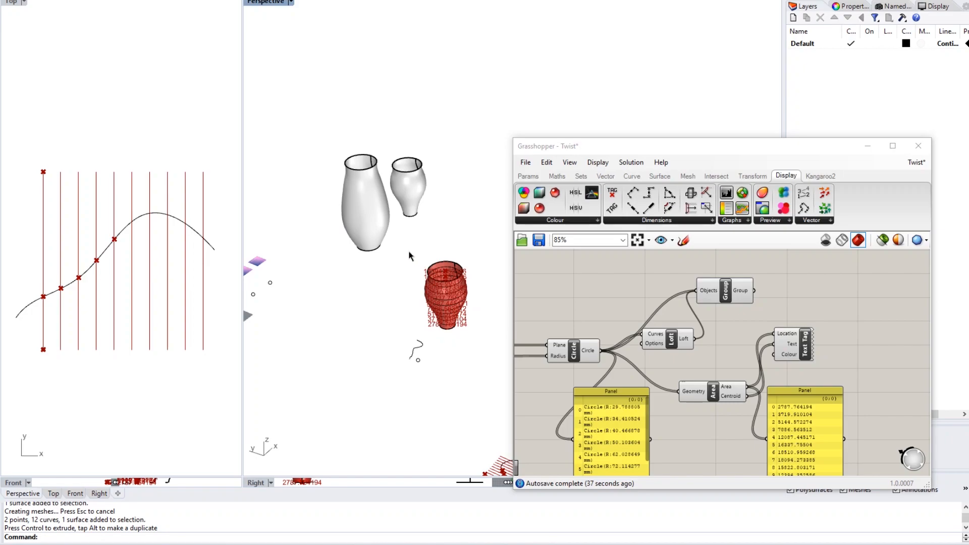
drag(674, 146, 679, 30)
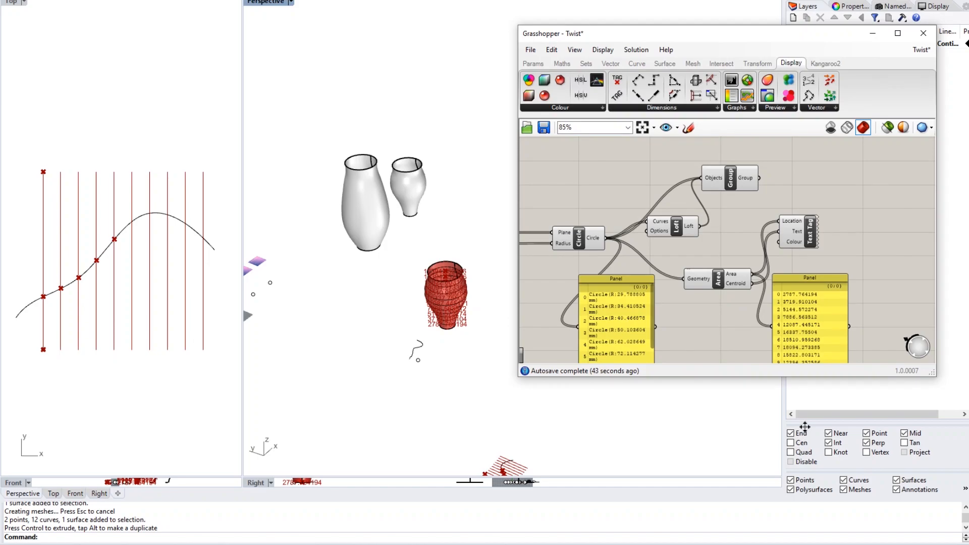
- Detach the selection filter and exclude points from selection
drag(827, 472, 683, 411)
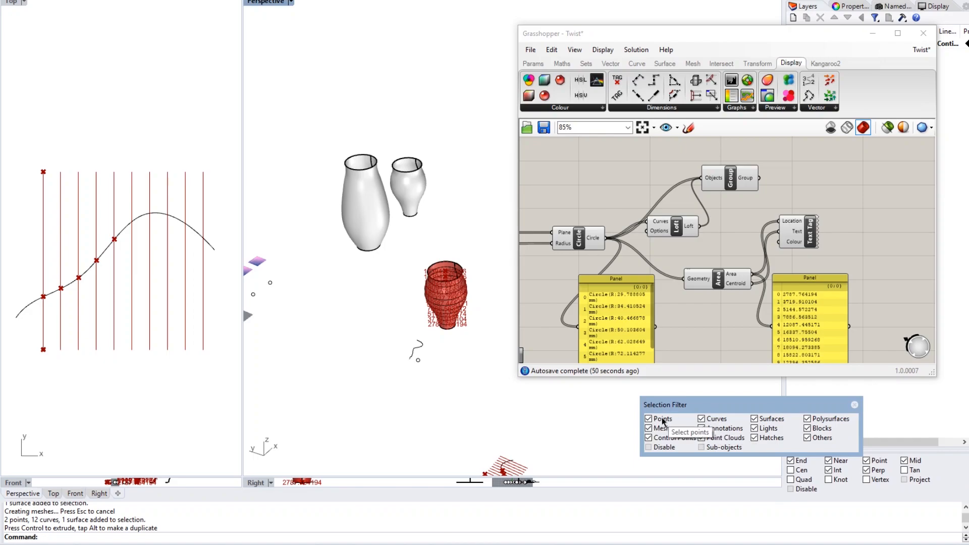
click(662, 423)
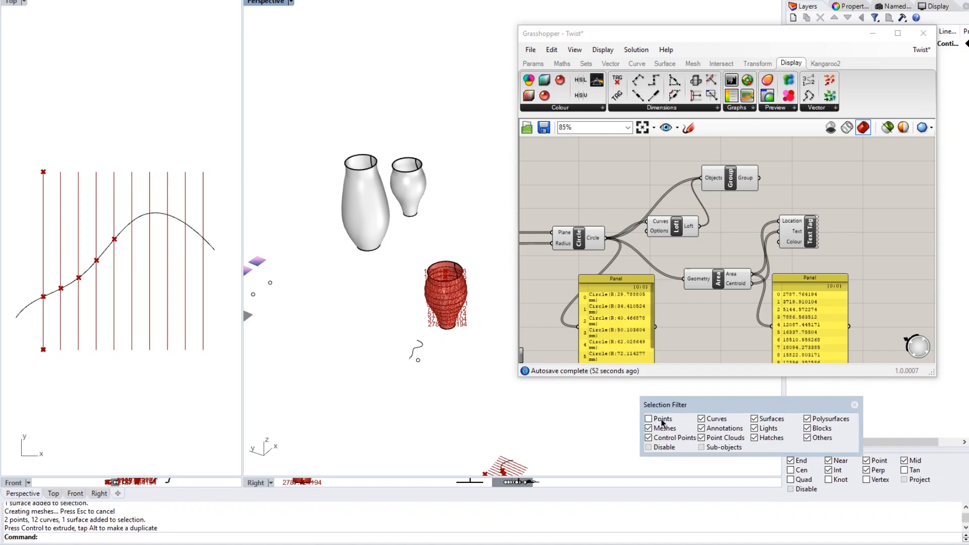
click(662, 423)
- Copy the red vase's curves and surface up and to the right
drag(472, 234, 414, 344)
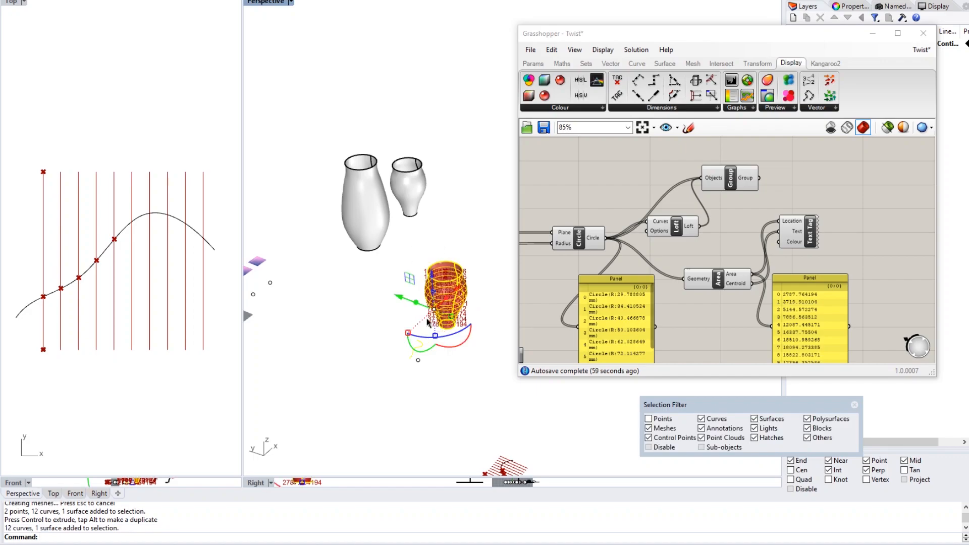
mouse_move(452, 311)
right_down()
mouse_move(460, 305)
mouse_move(449, 298)
mouse_move(416, 313)
right_up()
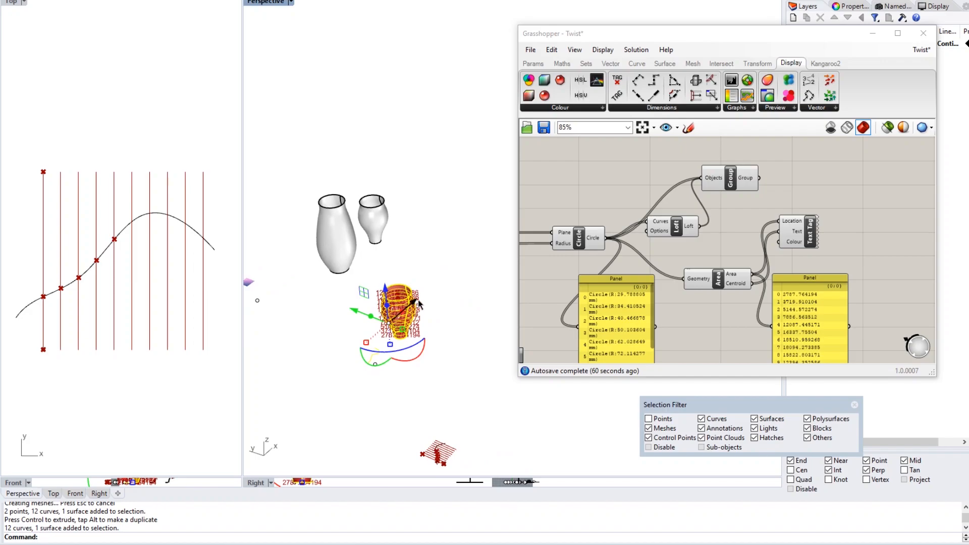
drag(419, 302, 470, 253)
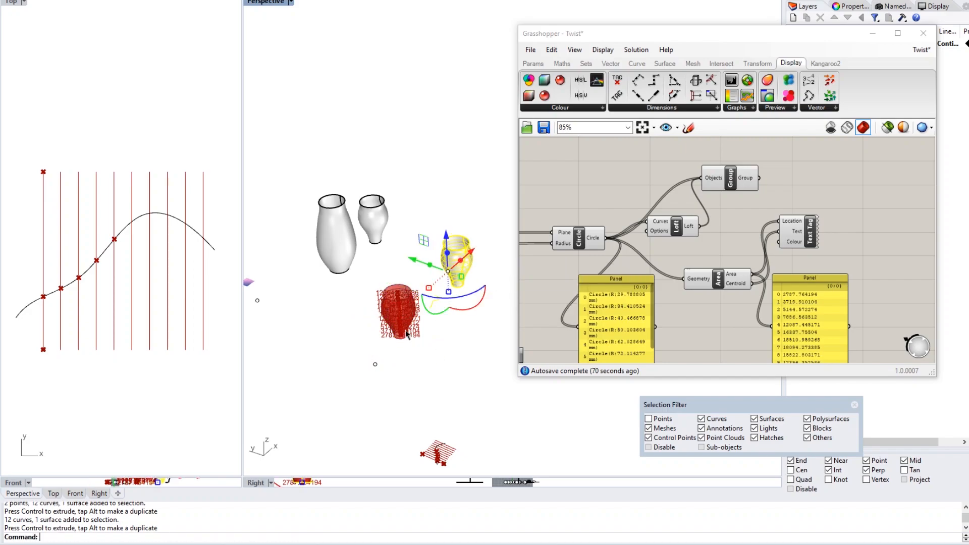
key(Escape)
- Re-enable point selection and check the objects at the red vase's base
click(656, 419)
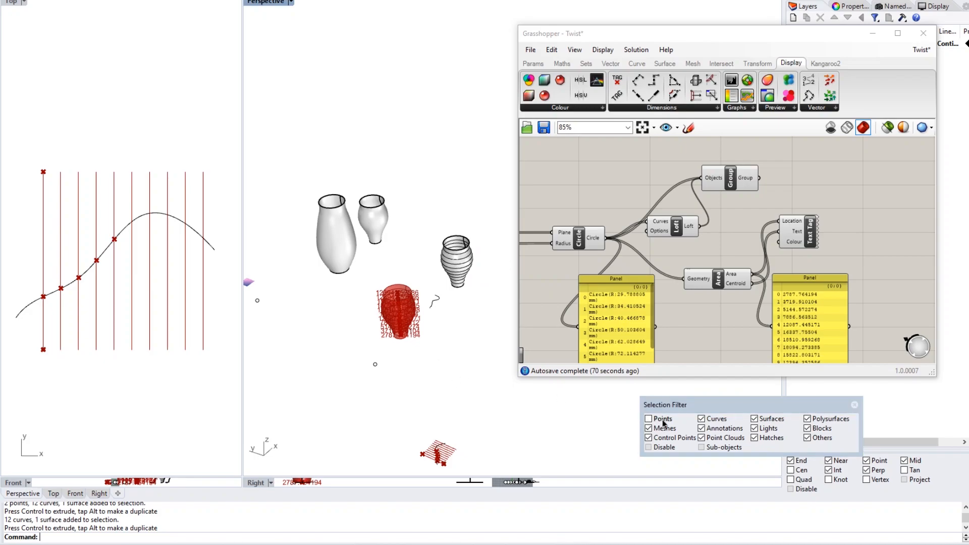
click(399, 330)
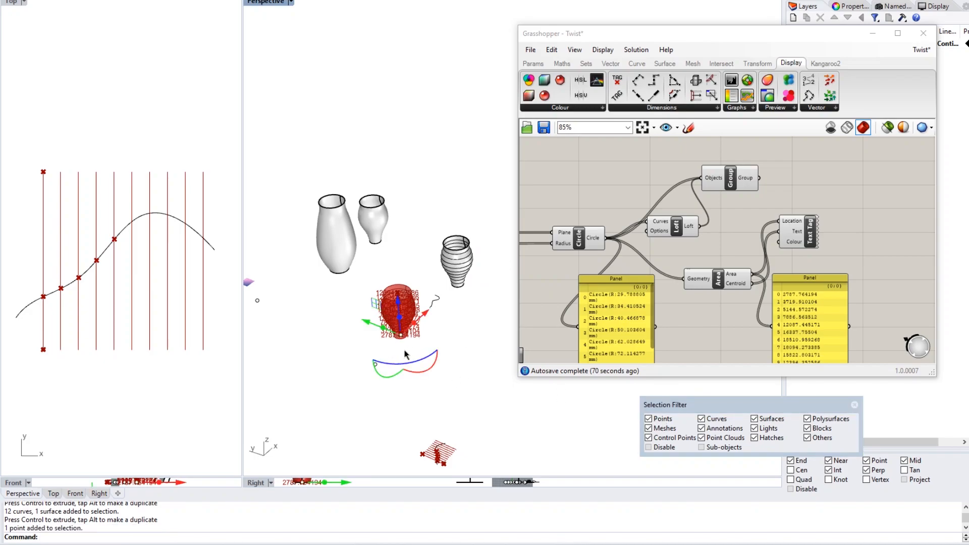
scroll(399, 343, up, 5)
drag(397, 355, 298, 309)
shift+right_drag(411, 348, 410, 327)
click(435, 334)
scroll(410, 325, down, 3)
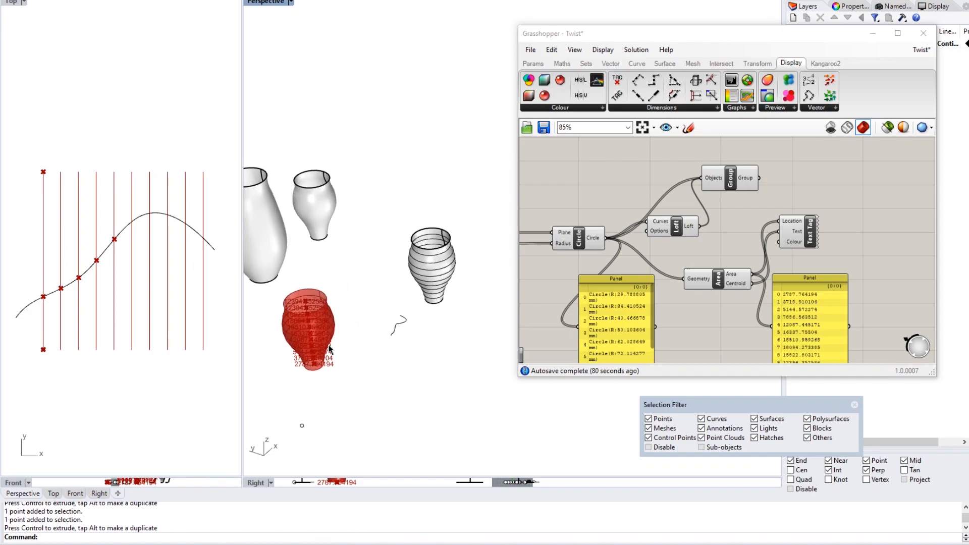
scroll(447, 267, up, 5)
- Ungroup the ribbed vase and confirm a single section curve is selectable
click(415, 260)
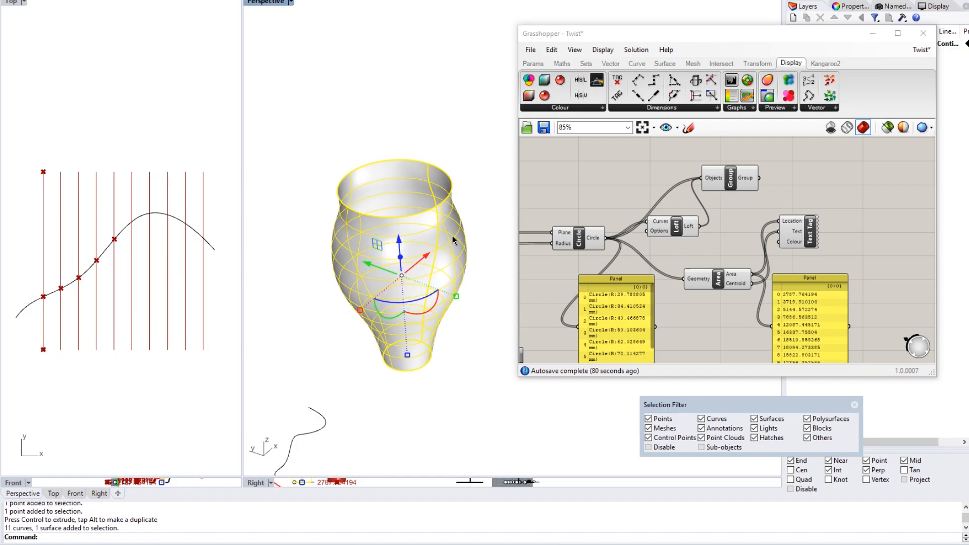
text(ungroup)
key(Return)
click(462, 203)
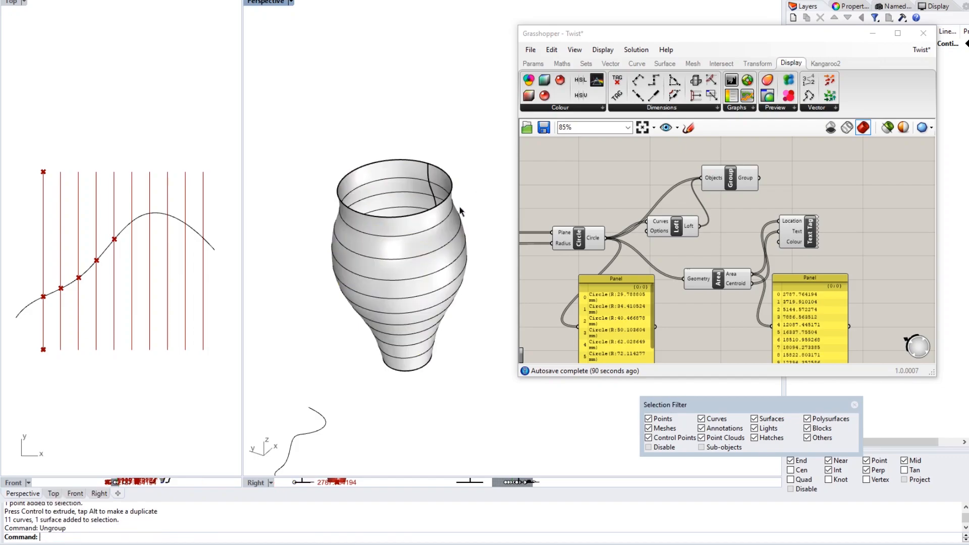
click(447, 221)
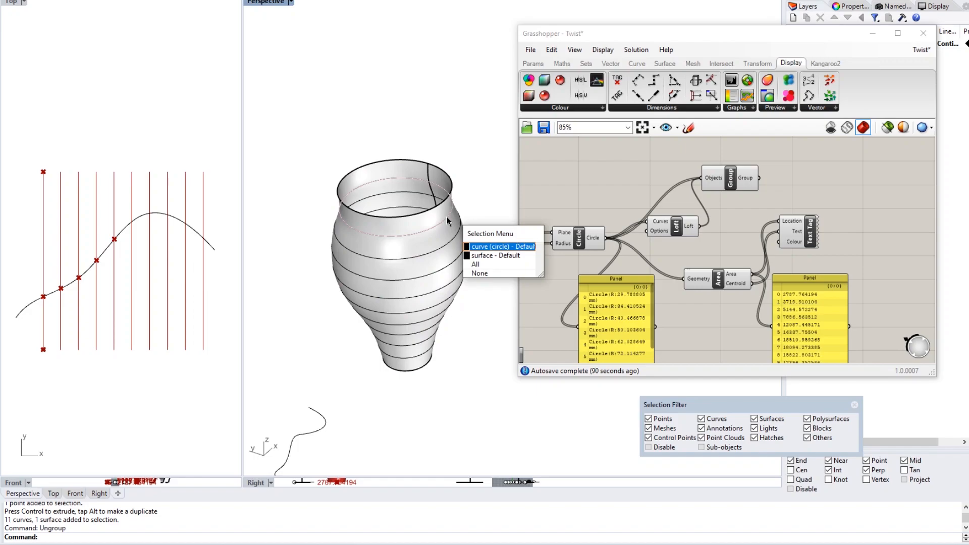
click(491, 247)
click(471, 170)
- Zoom and pan the Perspective view out to show all the vases
scroll(471, 169, down, 5)
scroll(405, 227, up, 2)
shift+right_drag(438, 207, 499, 222)
scroll(404, 228, down, 3)
scroll(380, 243, down, 2)
scroll(598, 309, down, 3)
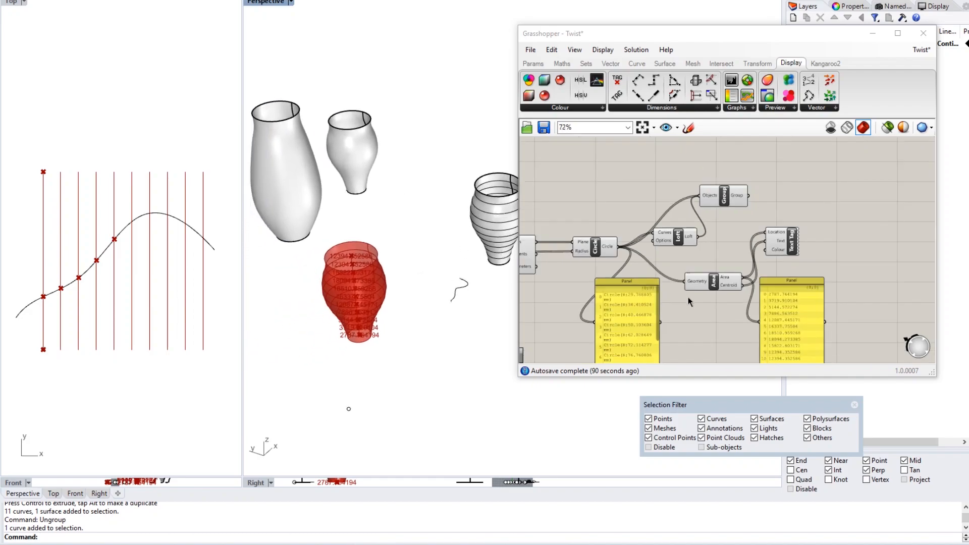
- Add a Cap Holes component and connect the Loft output into it
double_click(680, 168)
text(cap)
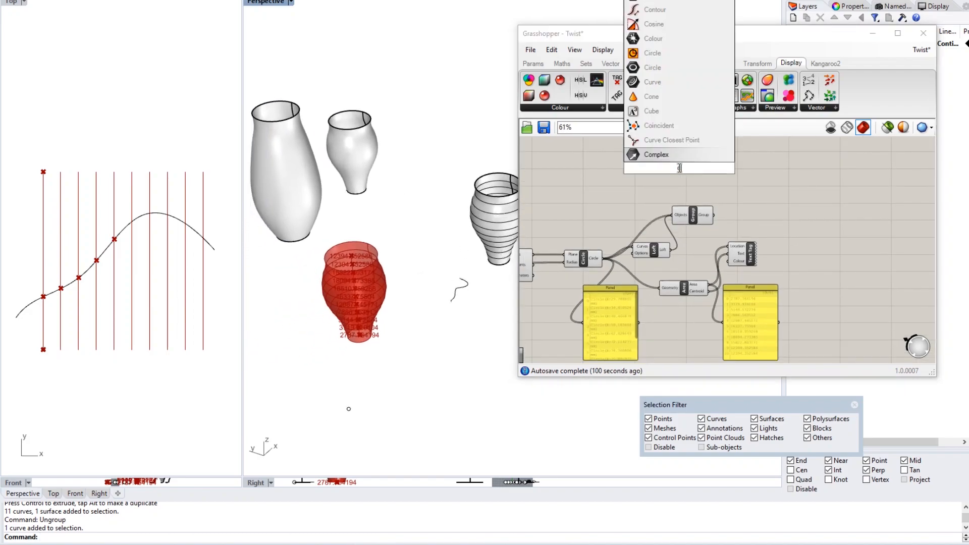
text(h)
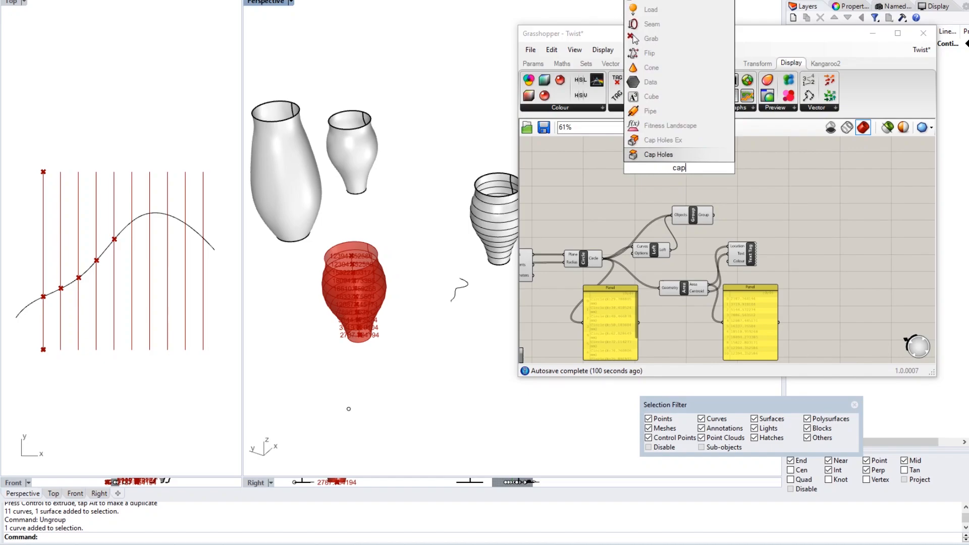
key(Return)
scroll(680, 169, up, 3)
drag(665, 301, 712, 216)
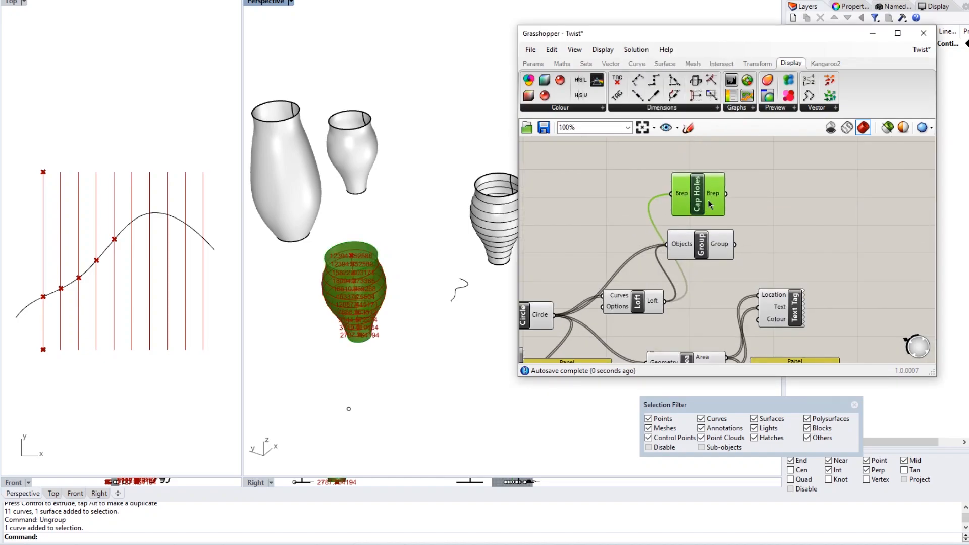
- Bake the Cap Holes result into Rhino with default attributes
right_click(702, 194)
click(740, 241)
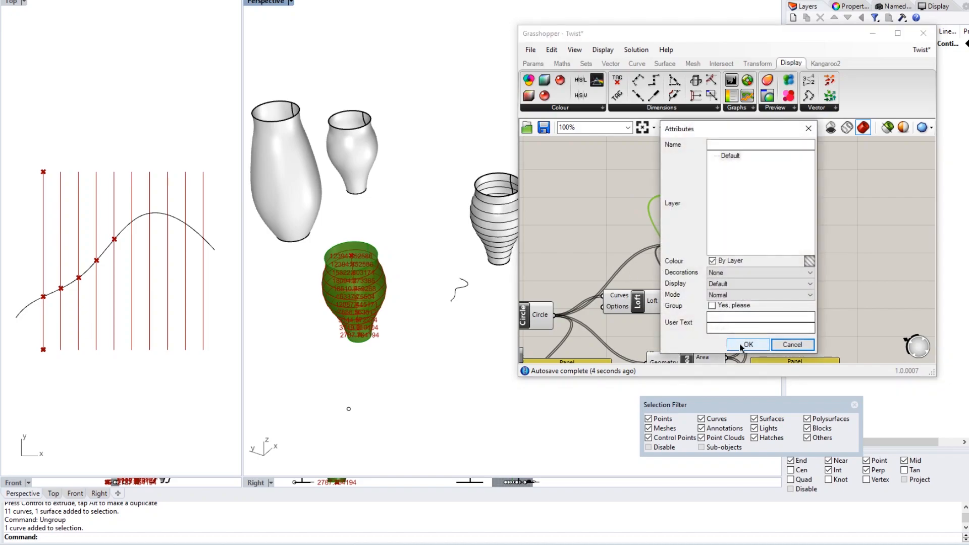
click(746, 345)
scroll(381, 293, down, 3)
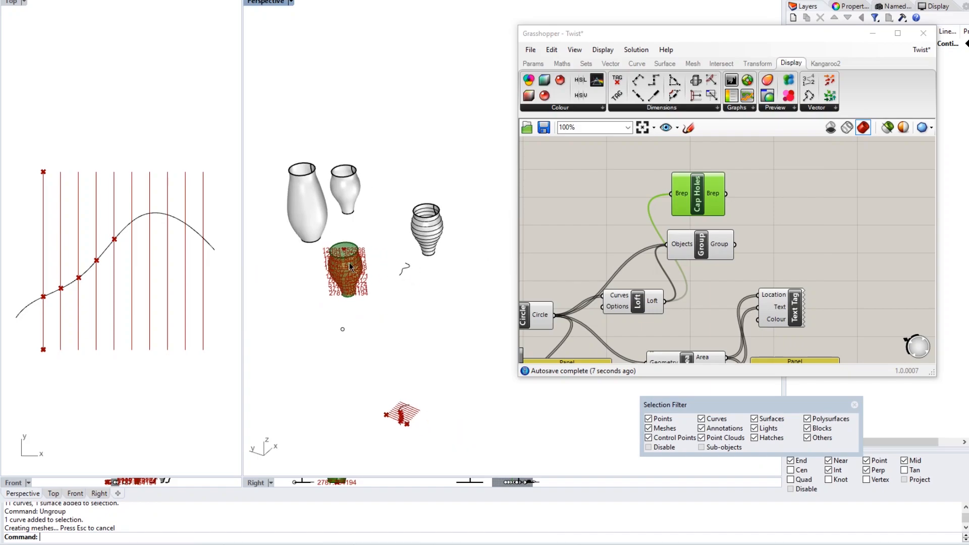
scroll(350, 268, up, 3)
- Move the baked capped vase to the right beside the other vases
click(355, 232)
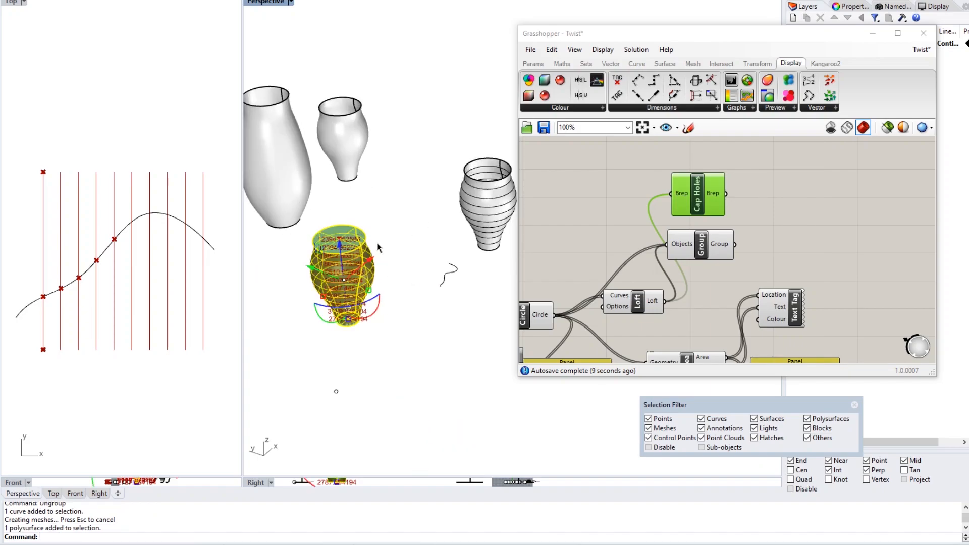
drag(315, 270, 452, 336)
key(Escape)
shift+right_drag(488, 284, 446, 270)
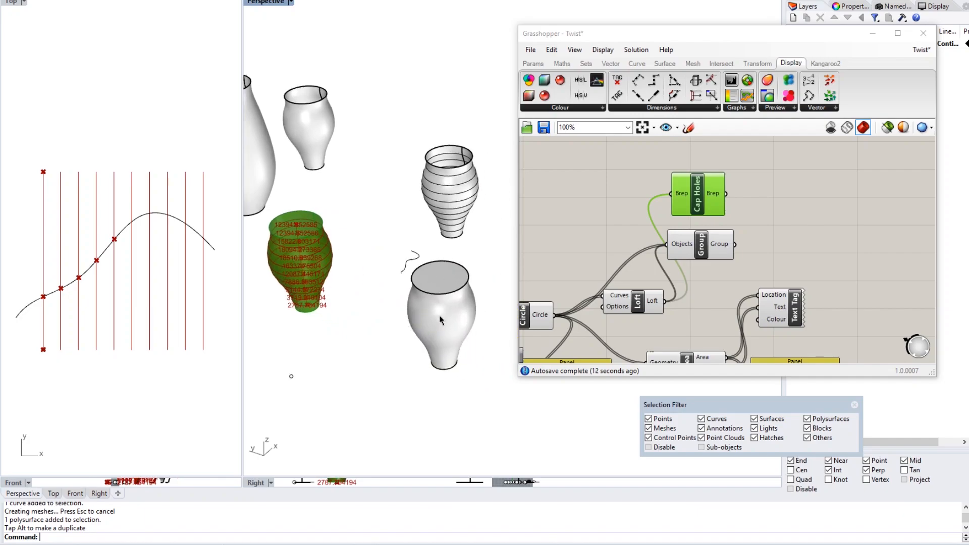
- Check with Properties that the capped vase is a closed solid polysurface
click(448, 331)
text(Pro)
key(Return)
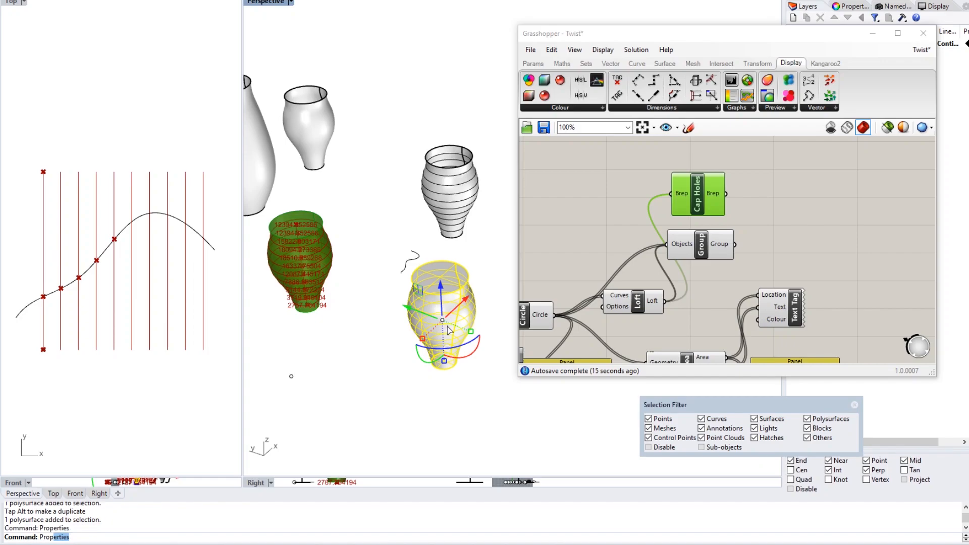
click(873, 33)
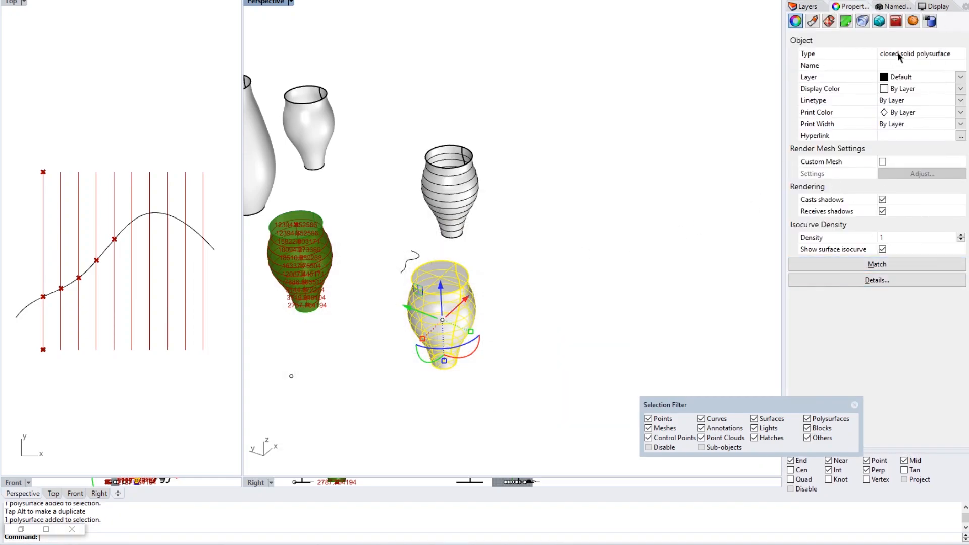
click(541, 251)
click(442, 282)
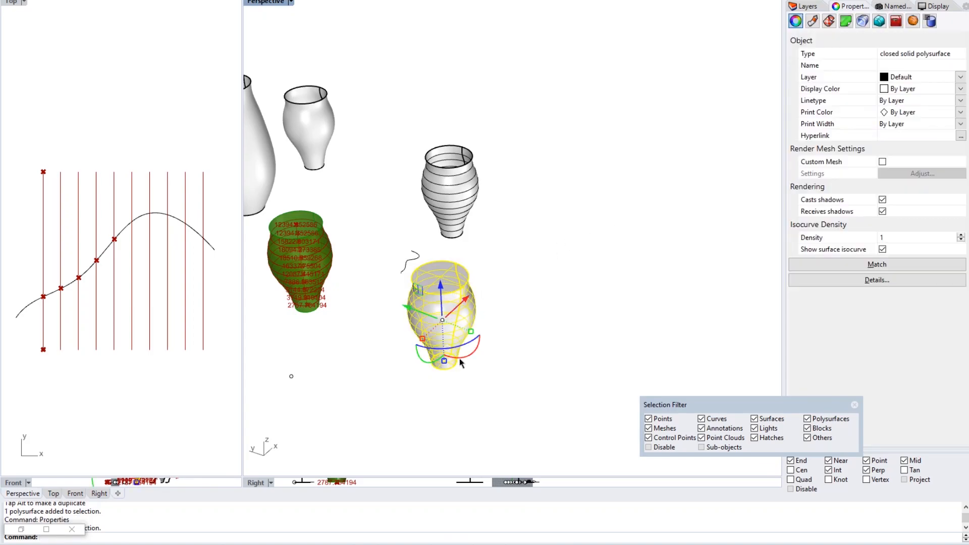
shift+right_drag(484, 317, 581, 266)
click(581, 263)
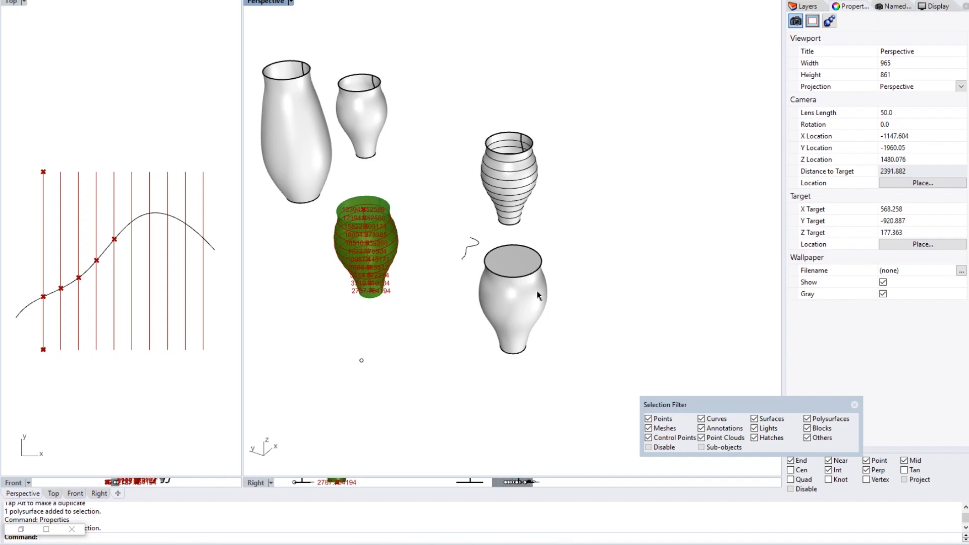
shift+right_drag(562, 308, 599, 301)
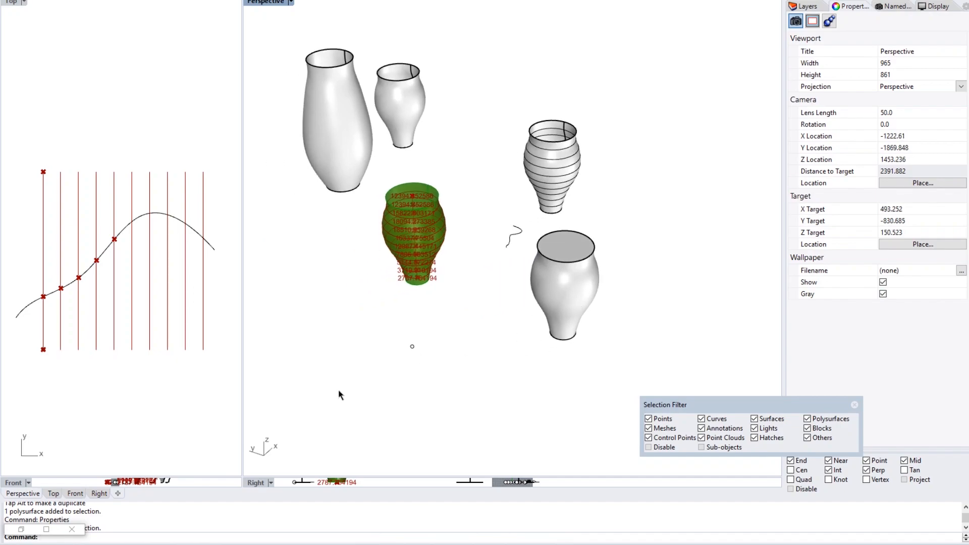
- Restore the Grasshopper editor to its smaller window beside Rhino
click(46, 529)
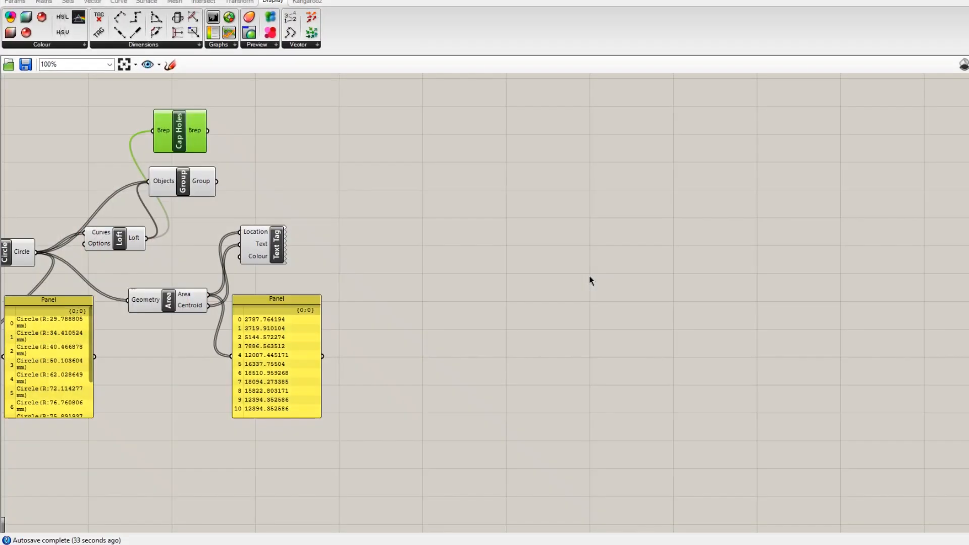
scroll(398, 281, down, 3)
scroll(722, 192, down, 2)
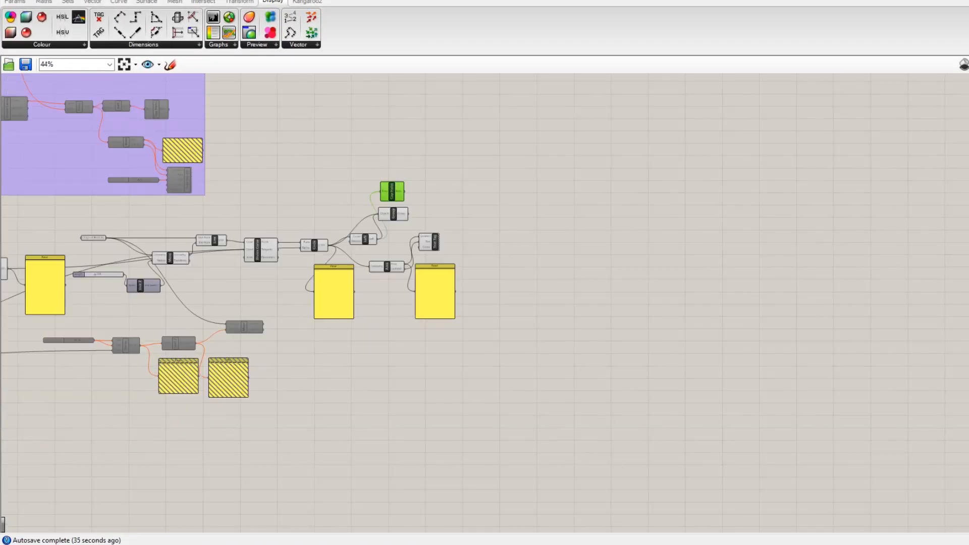
click(966, 1)
scroll(740, 227, down, 3)
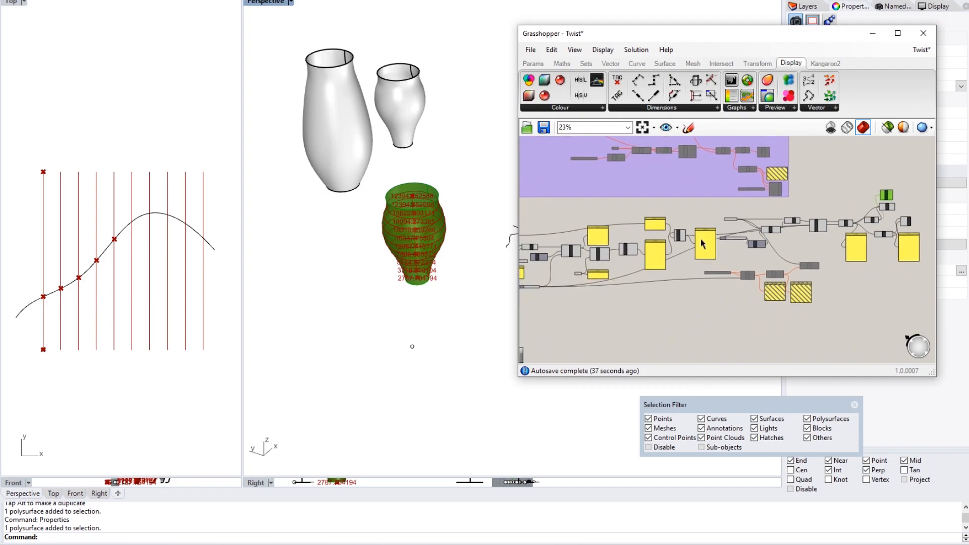
- Pan and zoom the canvas to the Height slider, Circle and Loft components
right_drag(688, 245, 704, 330)
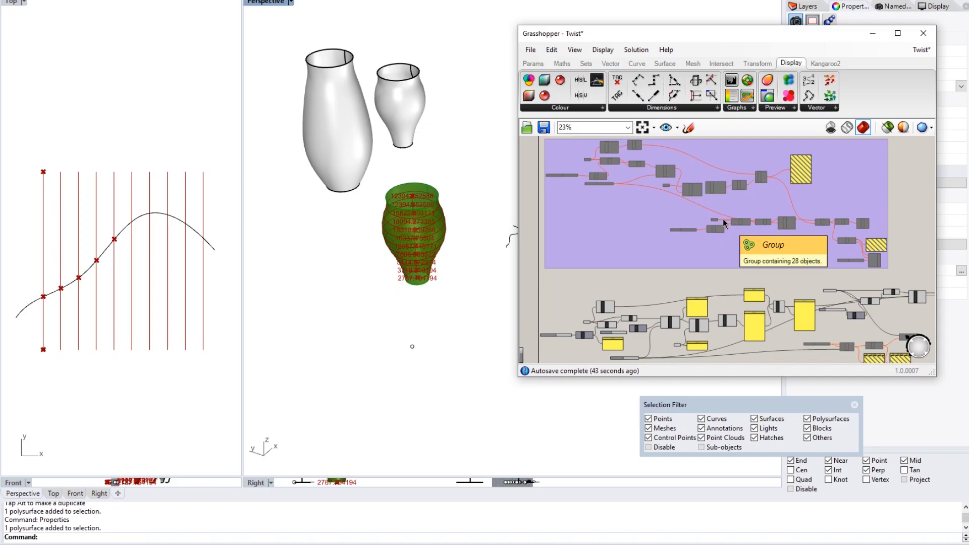
right_drag(724, 224, 704, 222)
right_drag(669, 271, 681, 234)
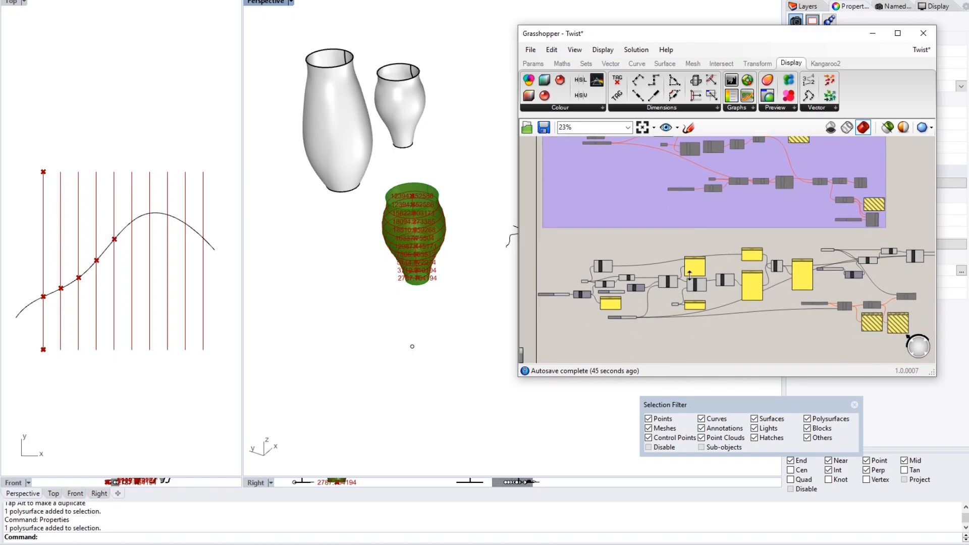
scroll(700, 276, up, 4)
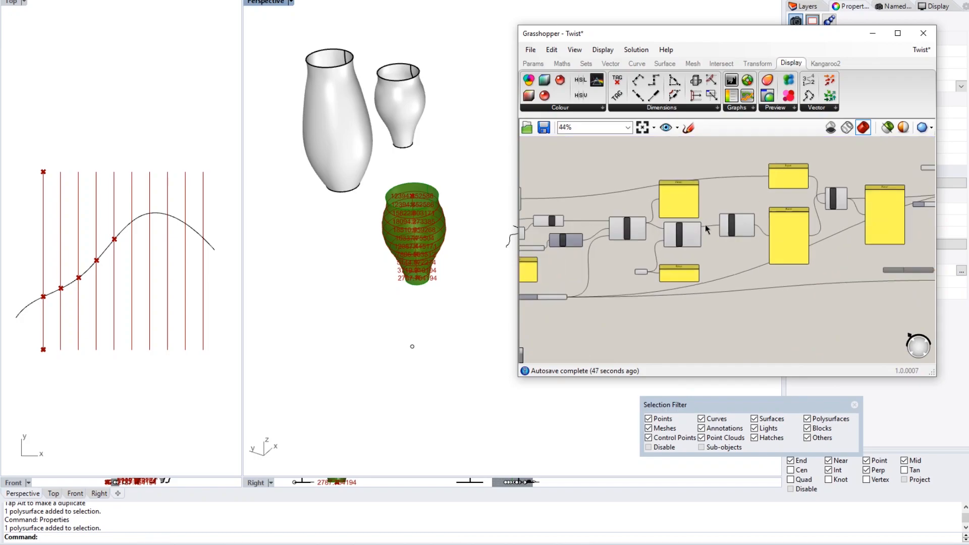
scroll(705, 225, up, 2)
right_drag(792, 210, 626, 246)
right_drag(755, 260, 532, 304)
right_drag(777, 217, 670, 231)
- Deselect Cap Holes and survey the left-side panels of the definition
click(706, 201)
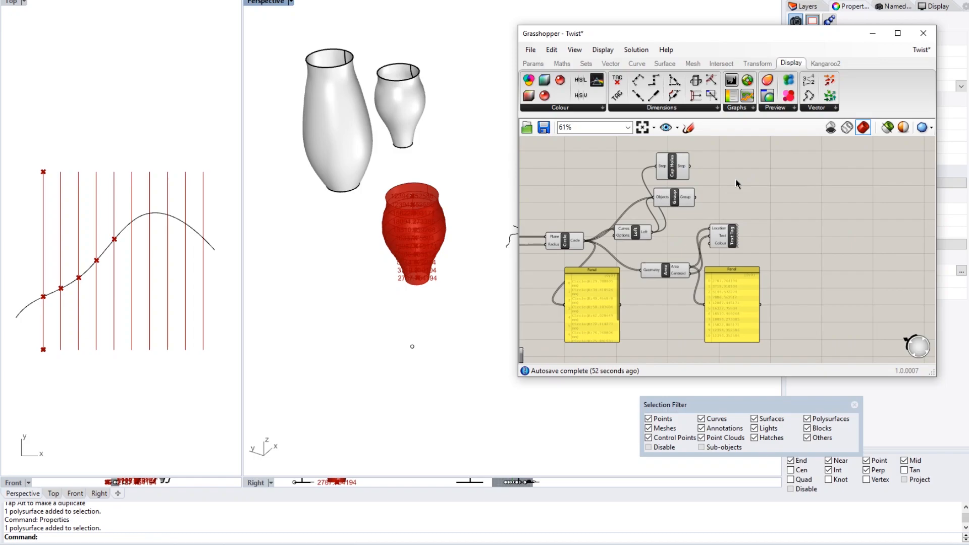
scroll(736, 185, down, 1)
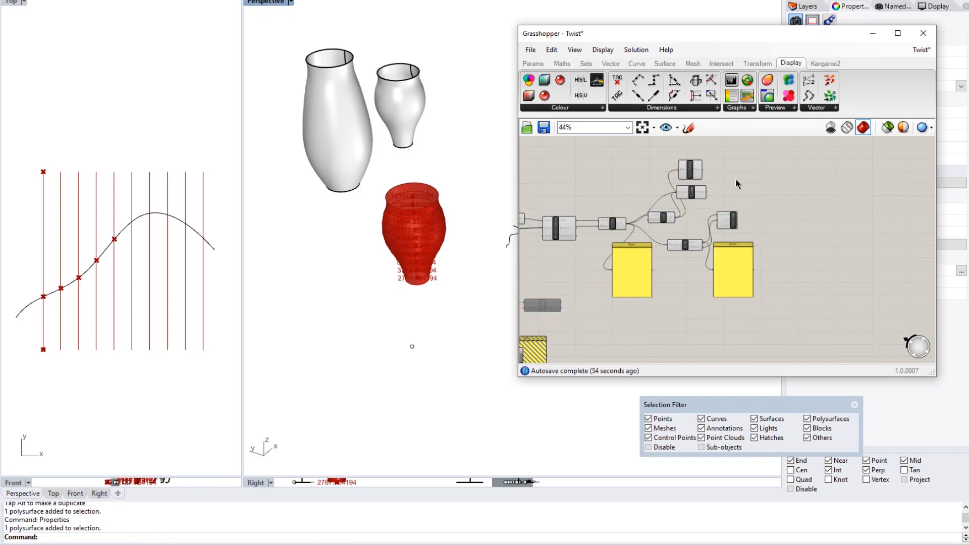
scroll(700, 226, down, 1)
right_drag(686, 243, 747, 243)
right_drag(546, 256, 763, 233)
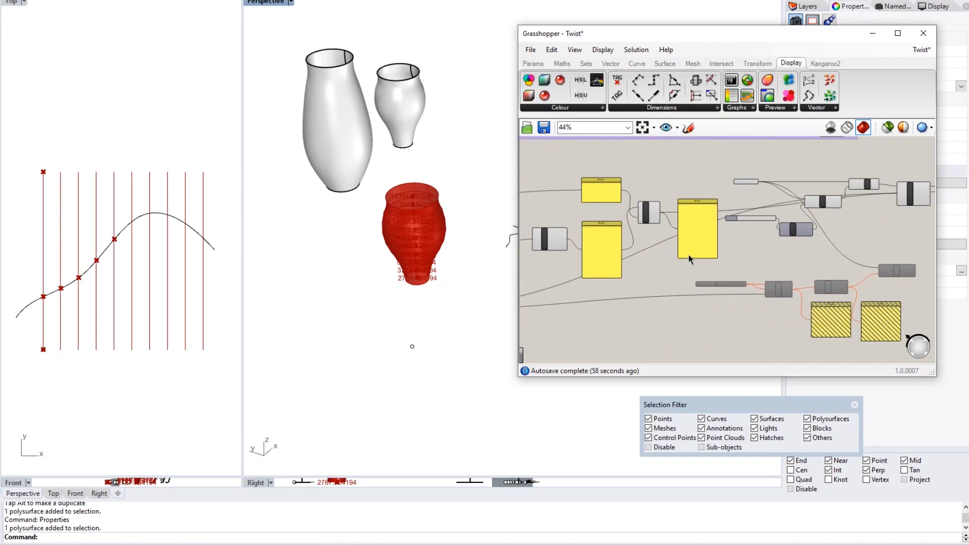
right_drag(692, 249, 689, 267)
right_drag(606, 268, 771, 268)
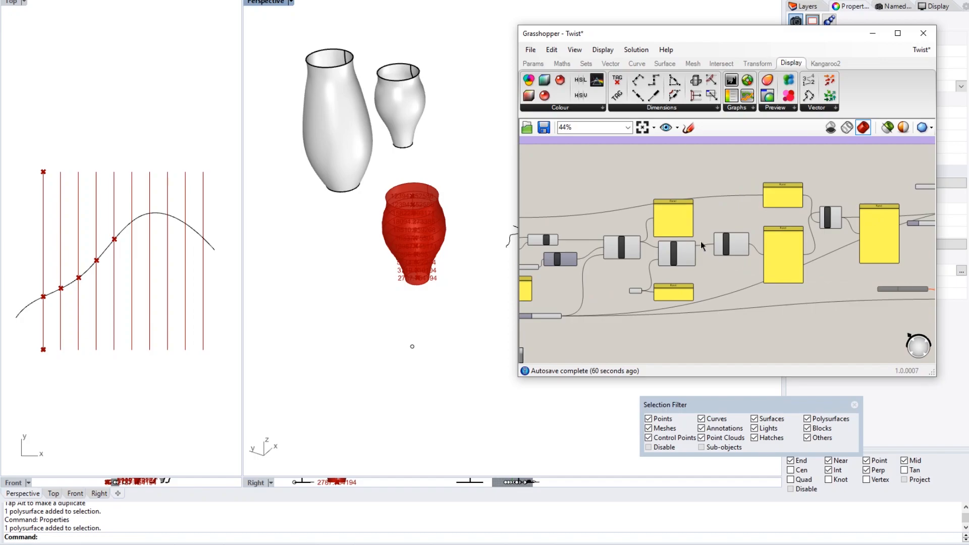
scroll(700, 243, down, 2)
right_drag(587, 280, 761, 240)
right_drag(819, 251, 635, 247)
scroll(635, 247, up, 5)
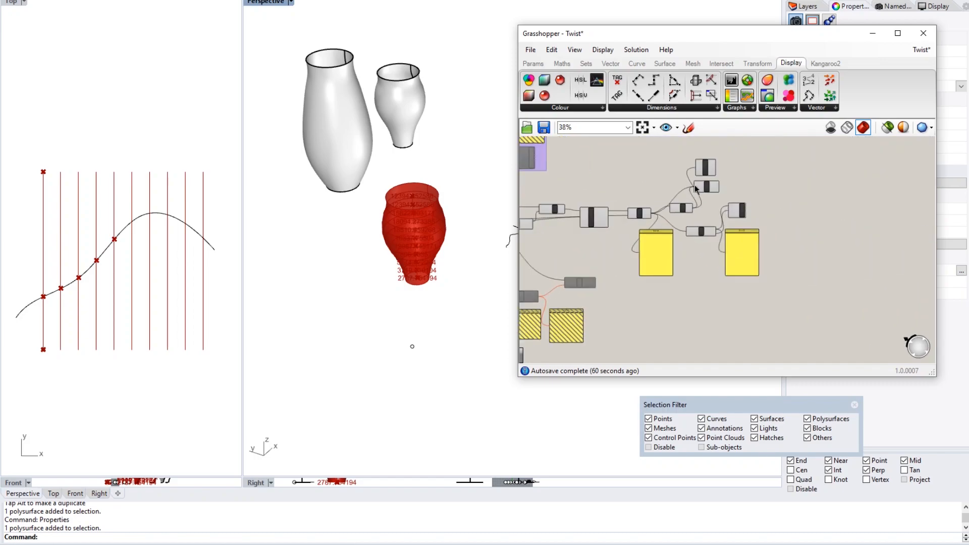
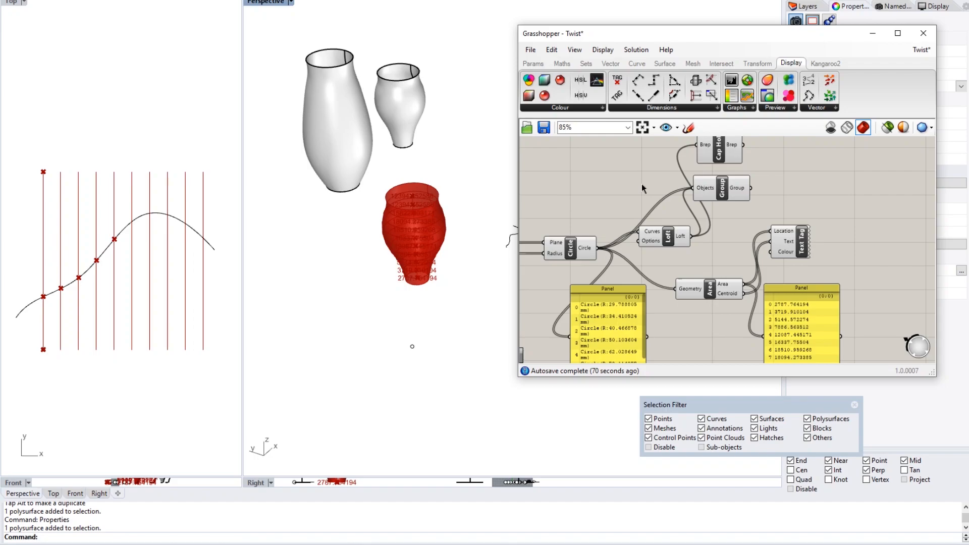
- Pan across the definition from Deconstruct and Curve|Curve back to the Circle, Area and panels
right_drag(642, 184, 631, 216)
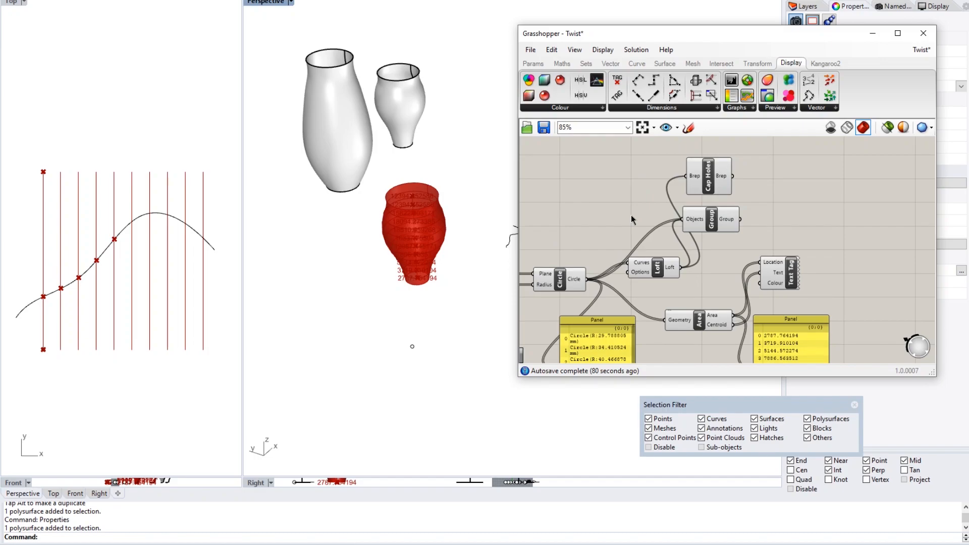
scroll(631, 215, down, 5)
right_drag(598, 242, 874, 208)
right_drag(576, 273, 809, 213)
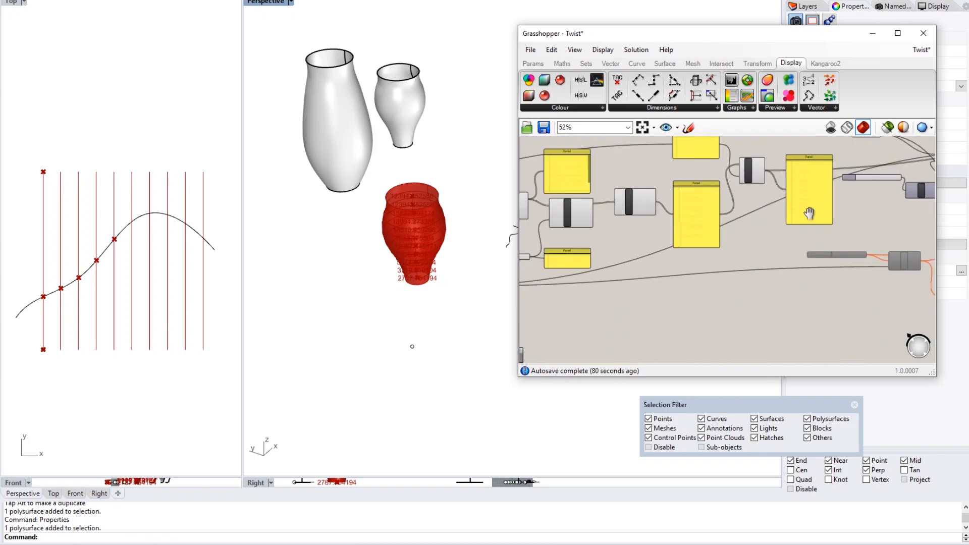
right_drag(661, 234, 794, 247)
right_drag(661, 256, 779, 235)
right_drag(702, 244, 760, 227)
scroll(633, 219, up, 5)
right_drag(651, 166, 646, 242)
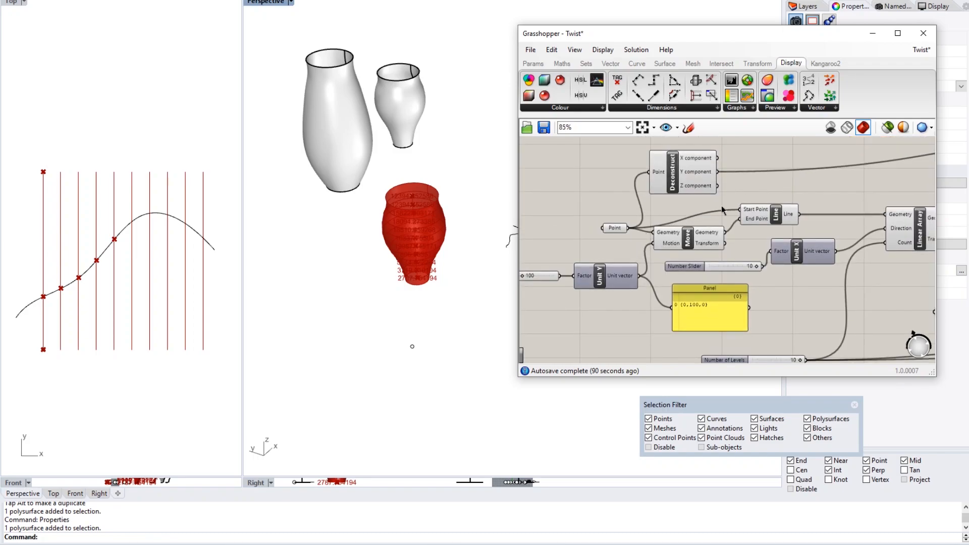
right_drag(775, 222, 518, 195)
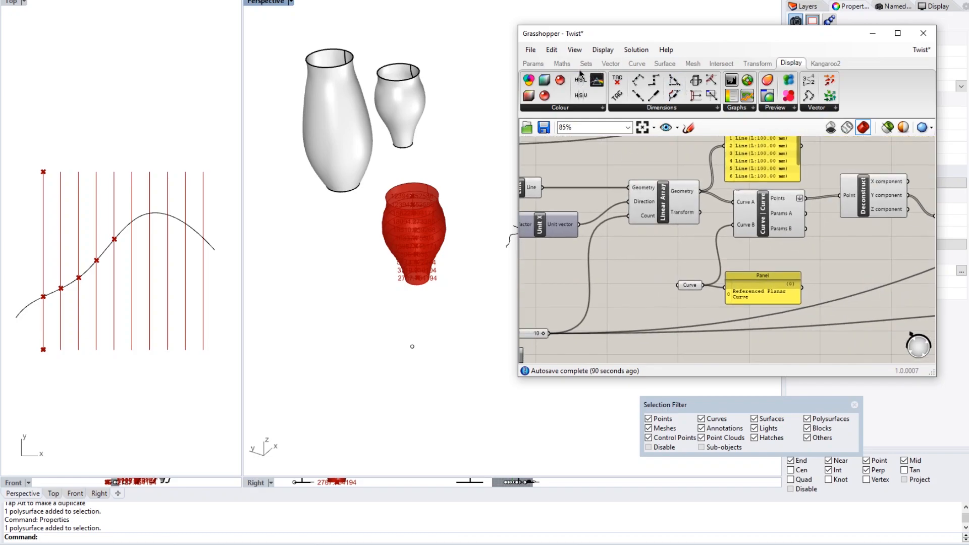
right_drag(688, 244, 585, 234)
right_drag(740, 241, 668, 272)
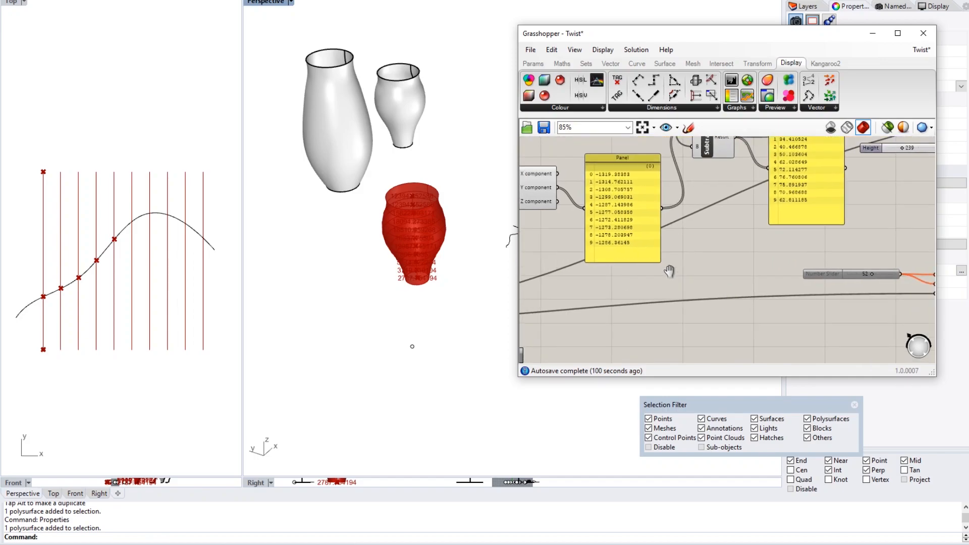
right_drag(737, 226, 629, 278)
right_drag(729, 266, 633, 245)
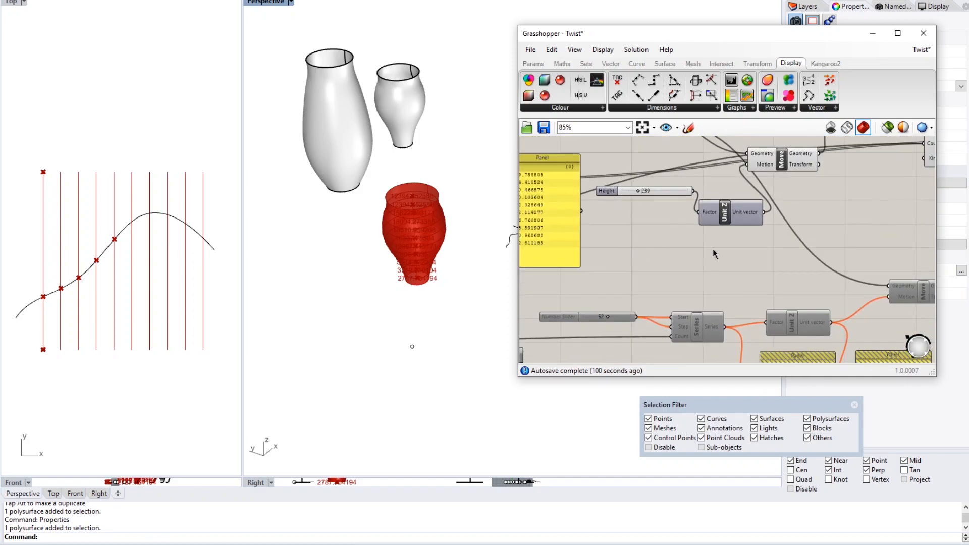
right_drag(712, 250, 641, 277)
scroll(641, 277, down, 1)
mouse_move(753, 265)
right_down()
mouse_move(656, 255)
mouse_move(671, 262)
mouse_move(653, 263)
mouse_move(632, 246)
right_up()
right_drag(694, 270, 711, 250)
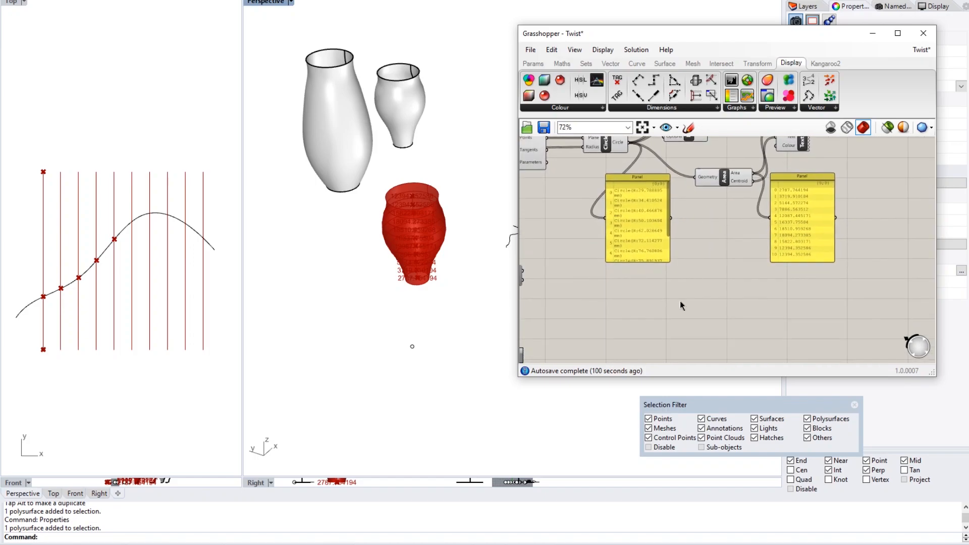
- Add a List Item component via the 'list' search, placed below the circle panel
double_click(691, 292)
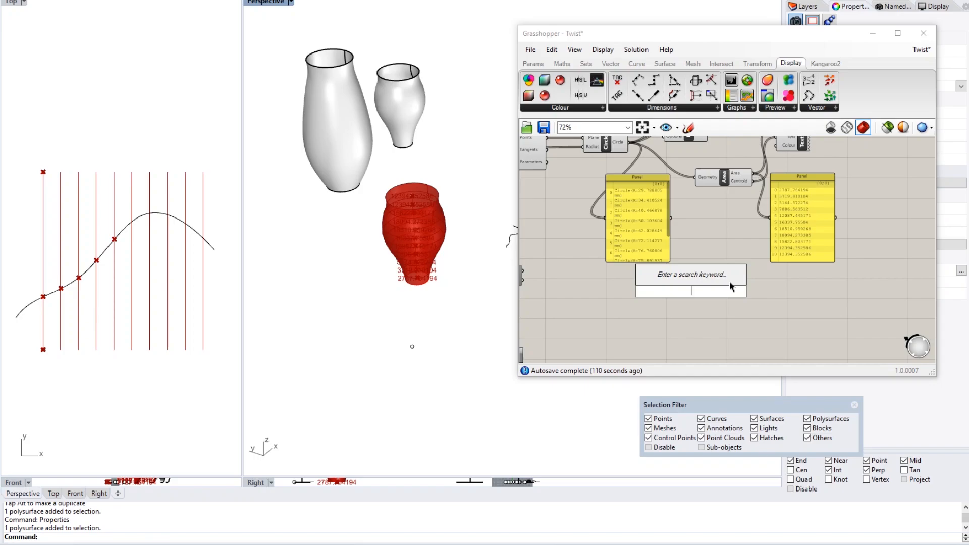
text(list)
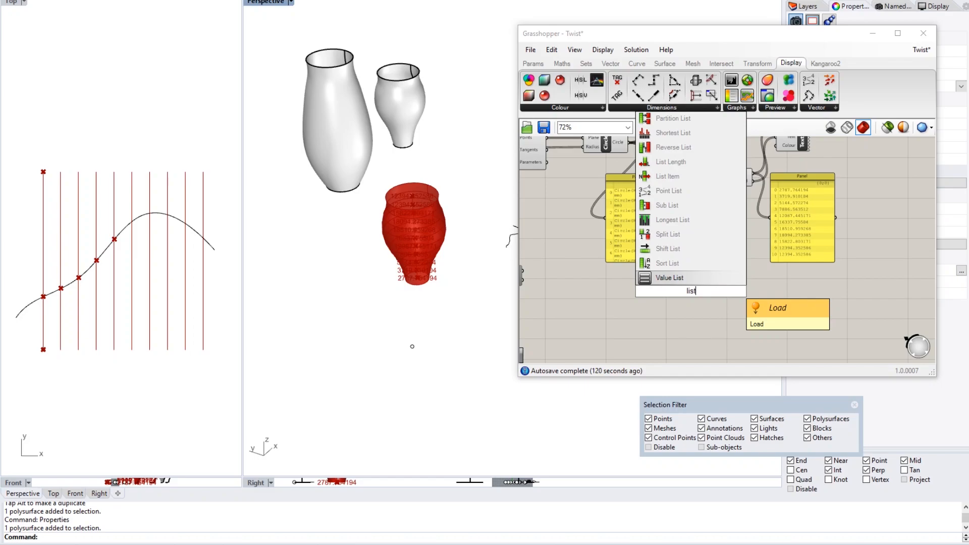
key(Up)
key(Up)
key(Up)
key(Up)
key(Up)
key(Up)
key(Up)
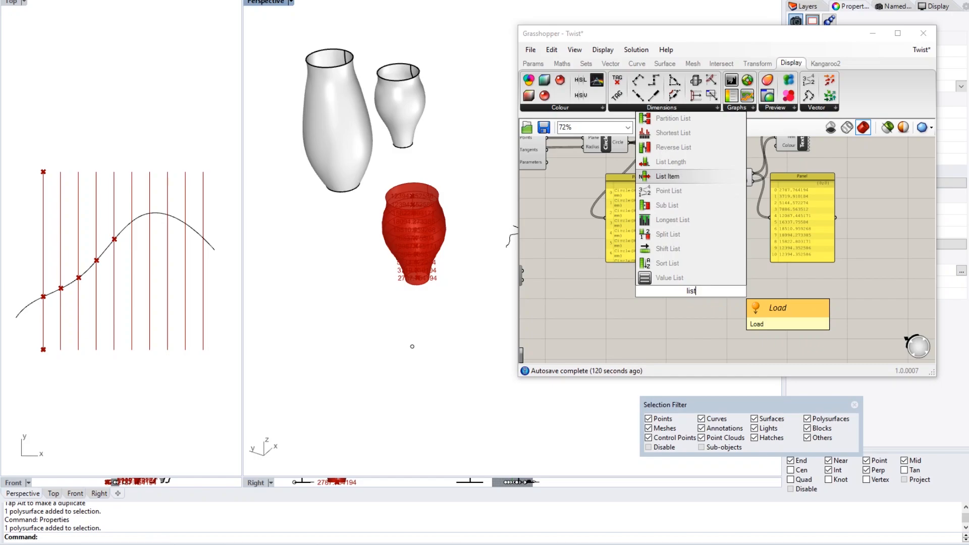
key(Return)
scroll(732, 280, up, 2)
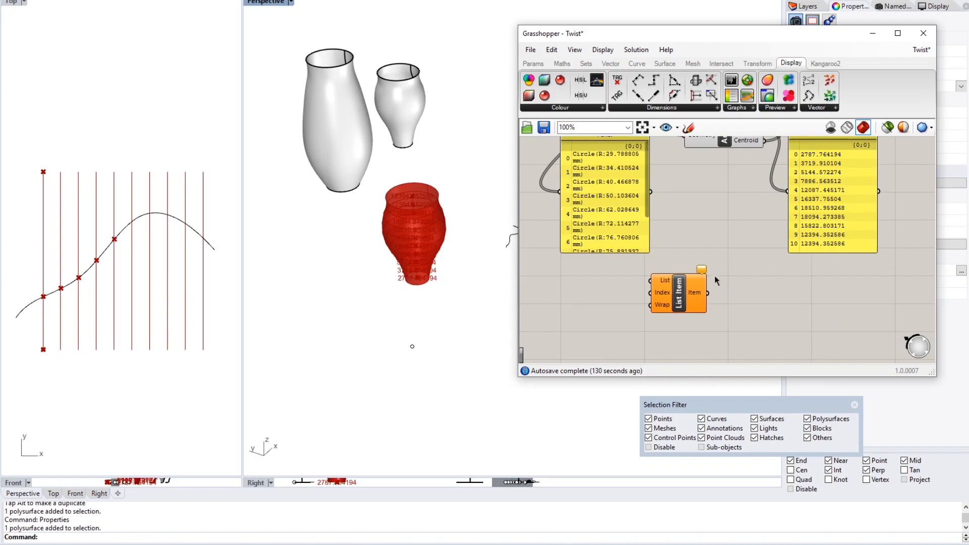
drag(634, 314, 692, 331)
click(690, 285)
- Wire the Circle output into List Item's List input
scroll(689, 284, down, 1)
right_drag(688, 279, 664, 276)
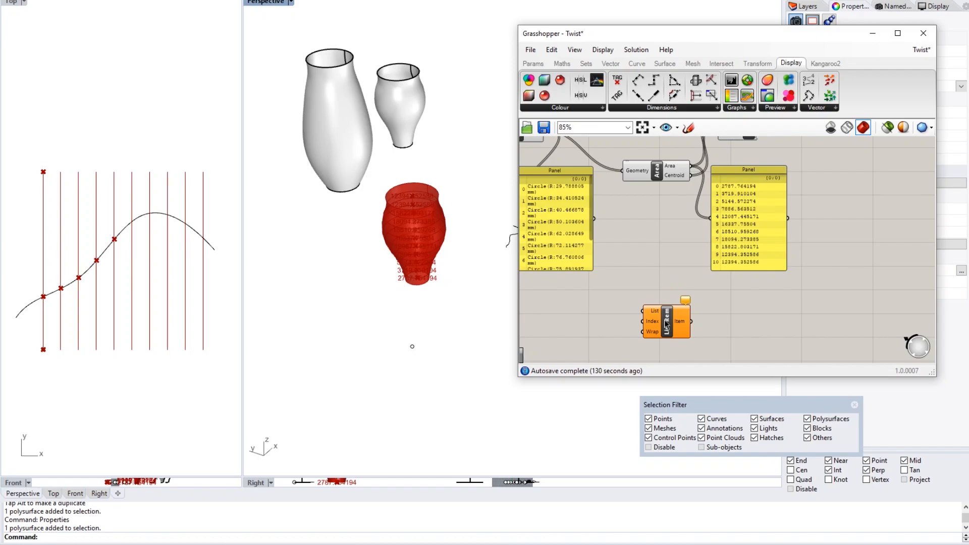
right_drag(643, 268, 698, 278)
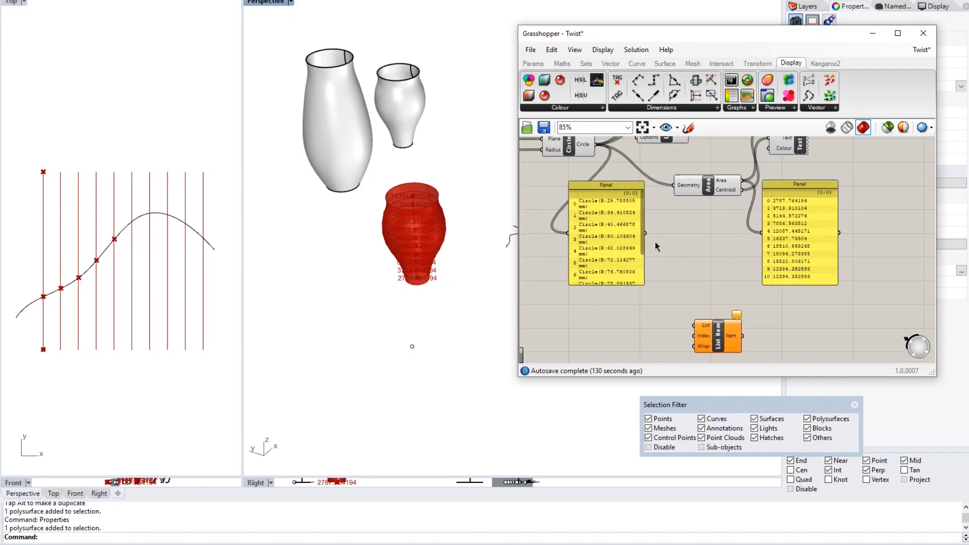
scroll(661, 239, down, 2)
drag(603, 147, 686, 302)
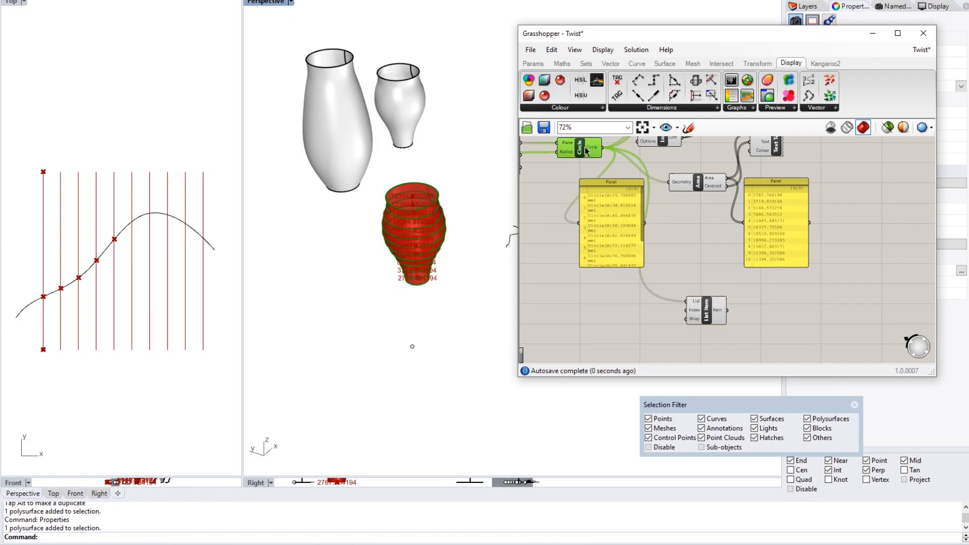
right_drag(695, 310, 706, 297)
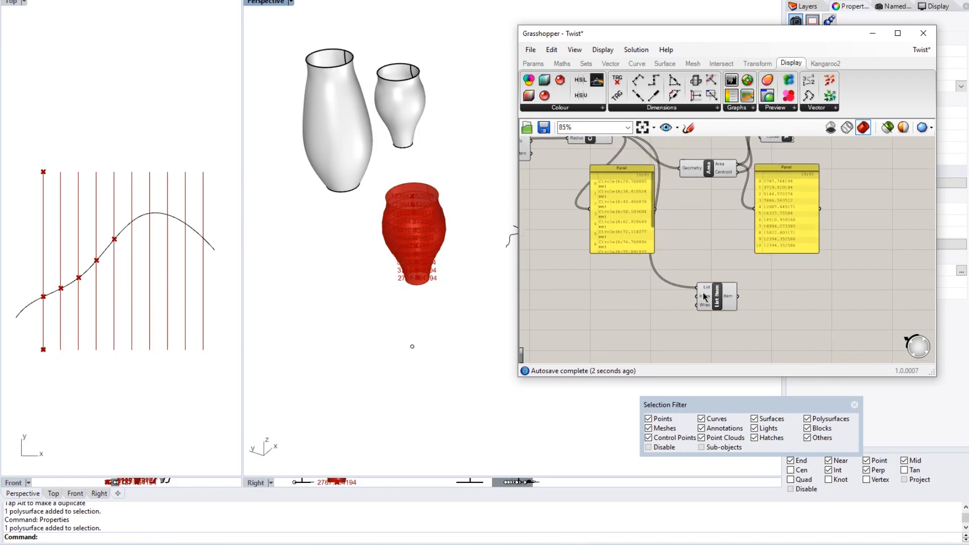
scroll(703, 294, up, 2)
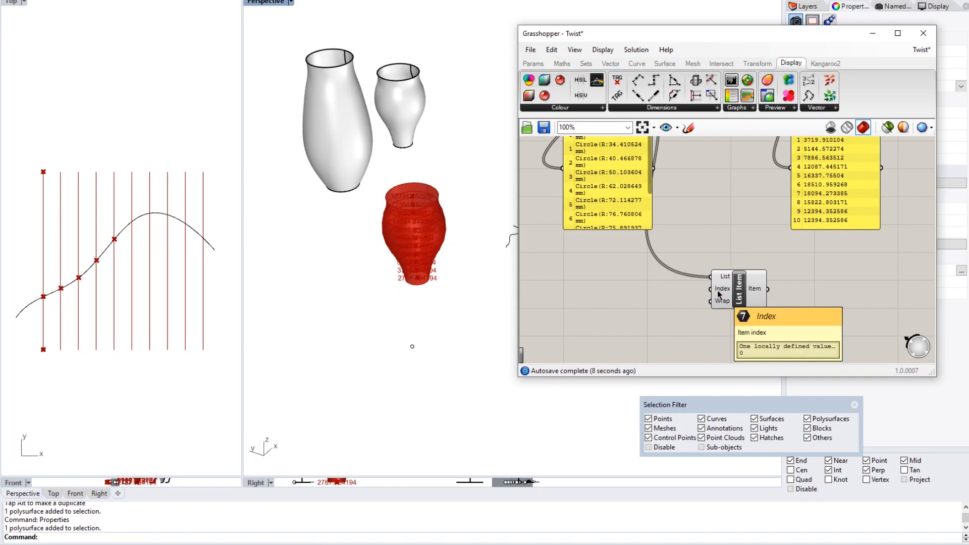
right_drag(719, 293, 741, 272)
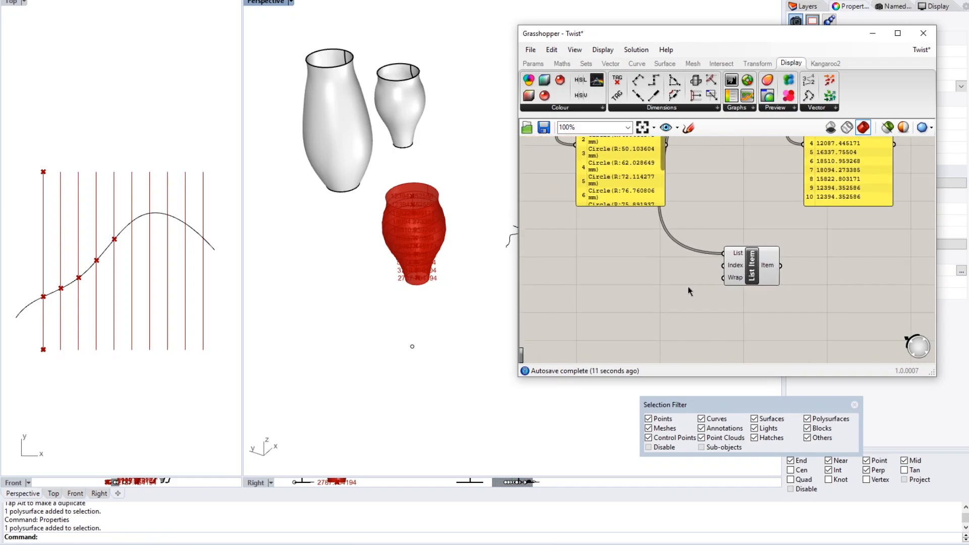
- Add a Series component and set its Step input to 2
double_click(640, 287)
text(series)
key(Return)
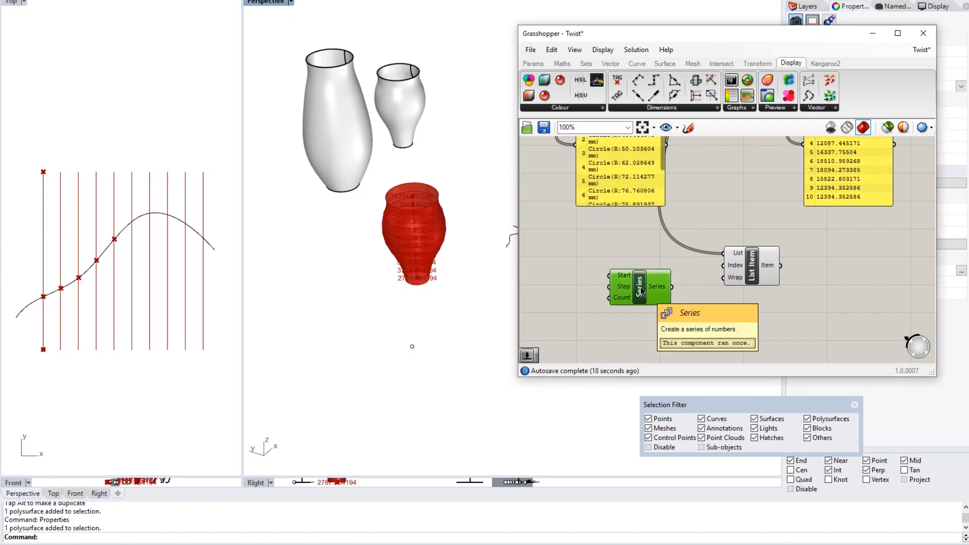
drag(641, 287, 653, 285)
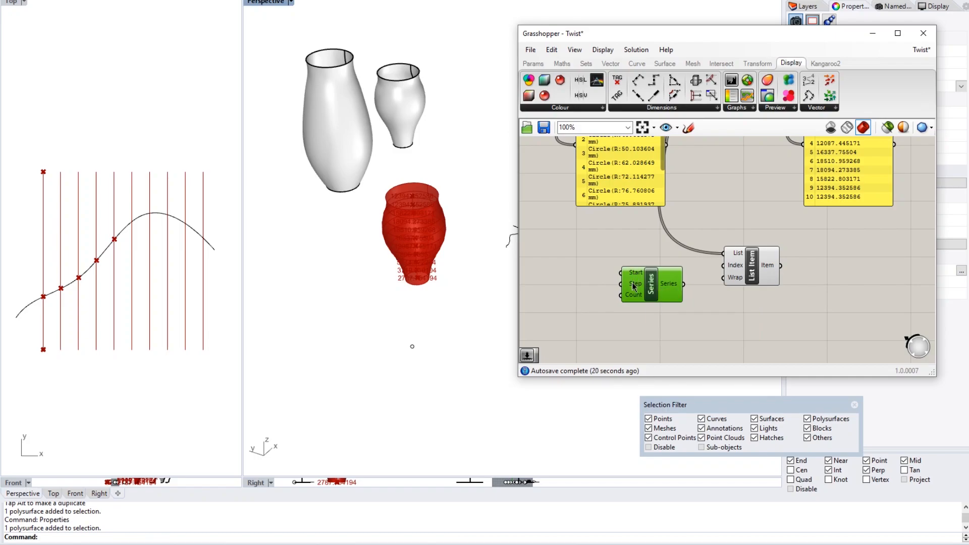
right_click(634, 286)
mouse_move(707, 393)
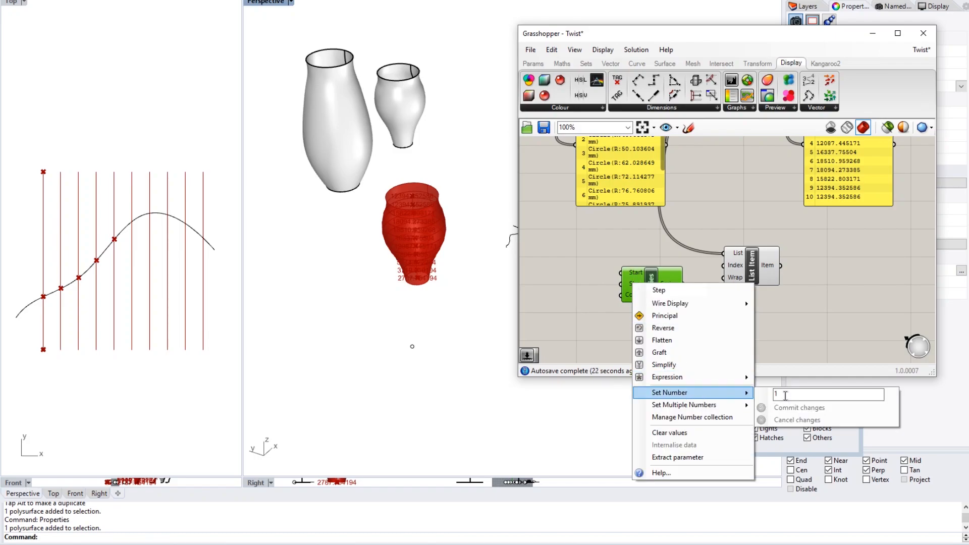
click(800, 408)
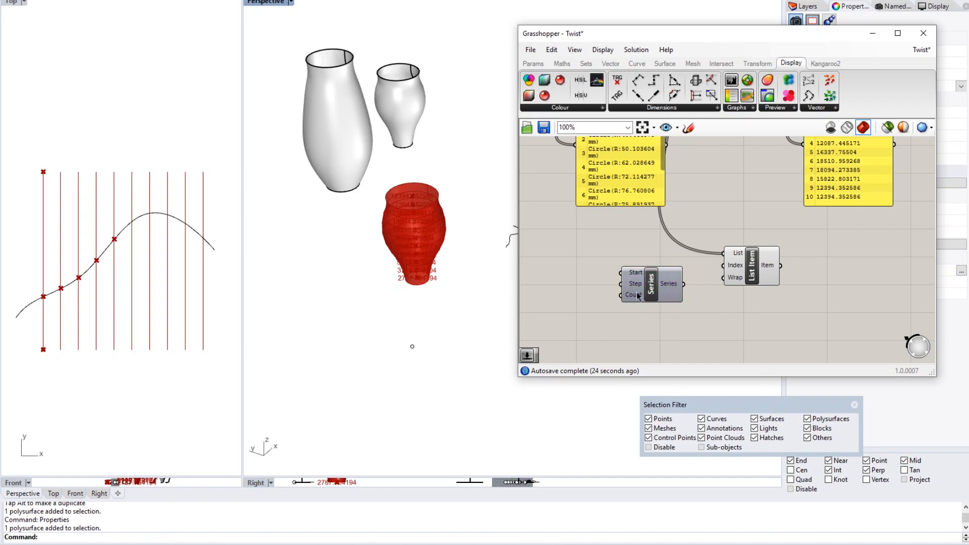
- Connect the Series output to List Item's Index input
scroll(651, 316, down, 1)
scroll(664, 313, down, 3)
right_drag(581, 291, 699, 281)
right_drag(635, 268, 728, 254)
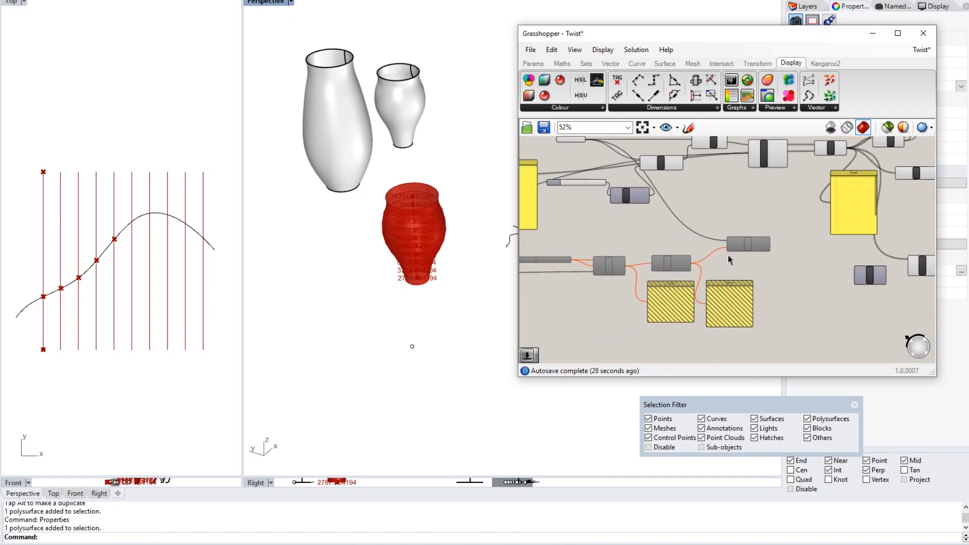
scroll(860, 286, up, 5)
right_drag(860, 285, 729, 289)
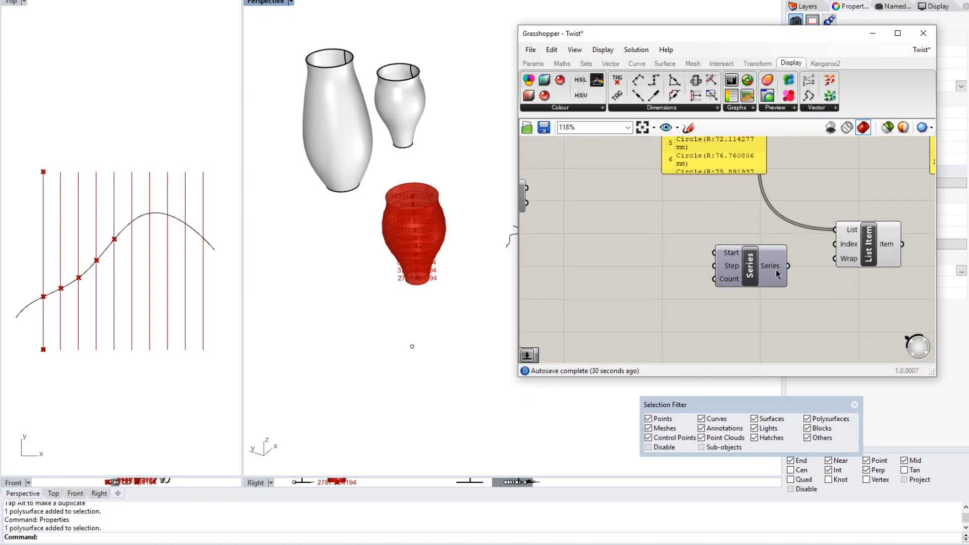
mouse_move(777, 270)
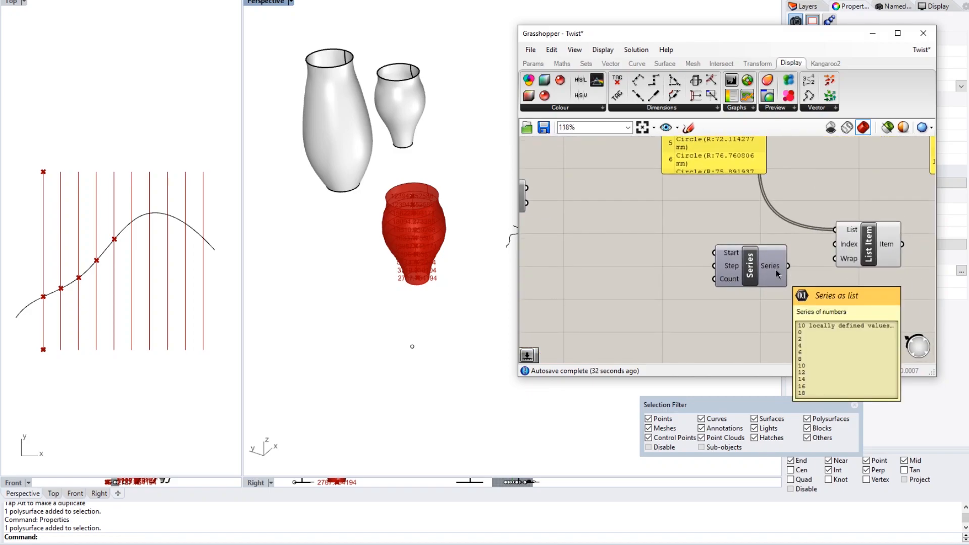
right_drag(776, 270, 677, 283)
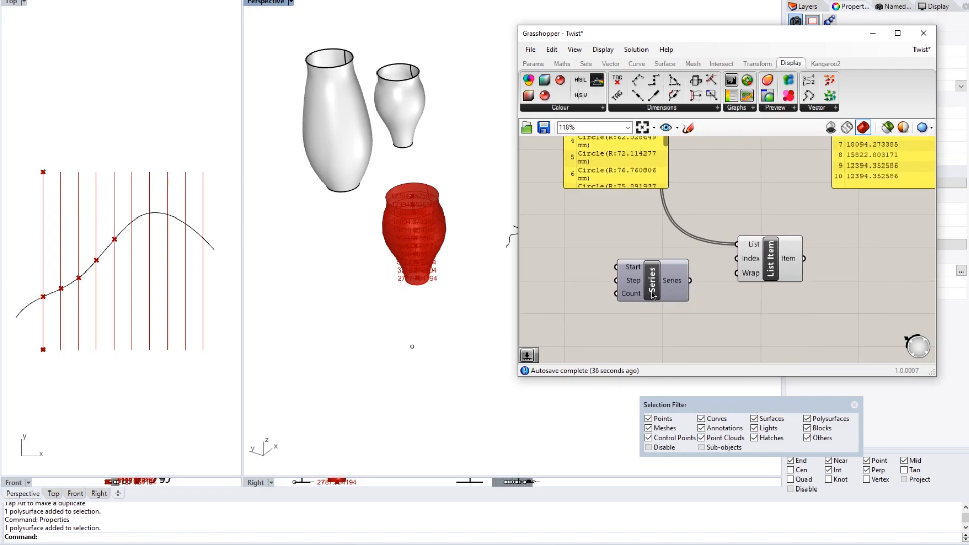
mouse_move(635, 285)
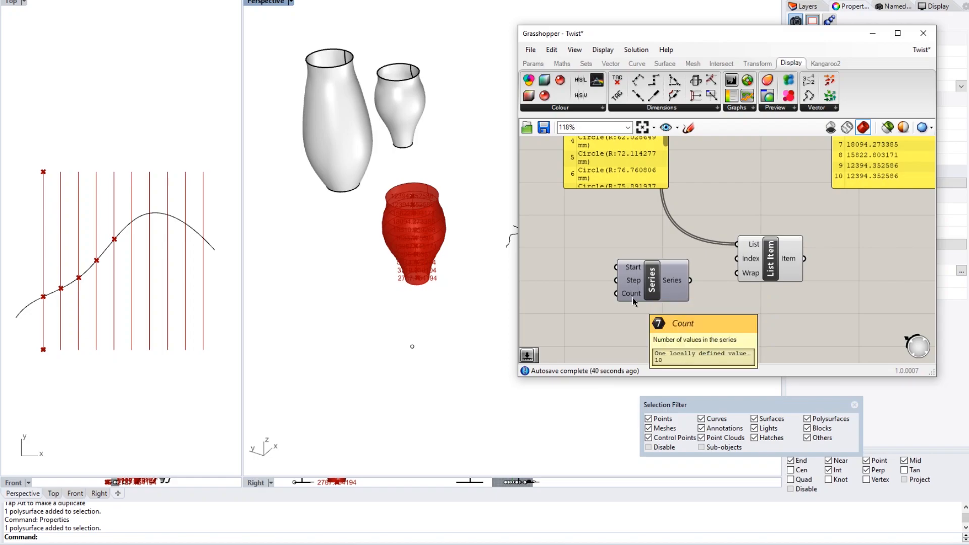
scroll(632, 298, down, 4)
right_drag(604, 289, 631, 281)
scroll(631, 280, up, 2)
scroll(707, 278, up, 4)
right_drag(704, 281, 677, 280)
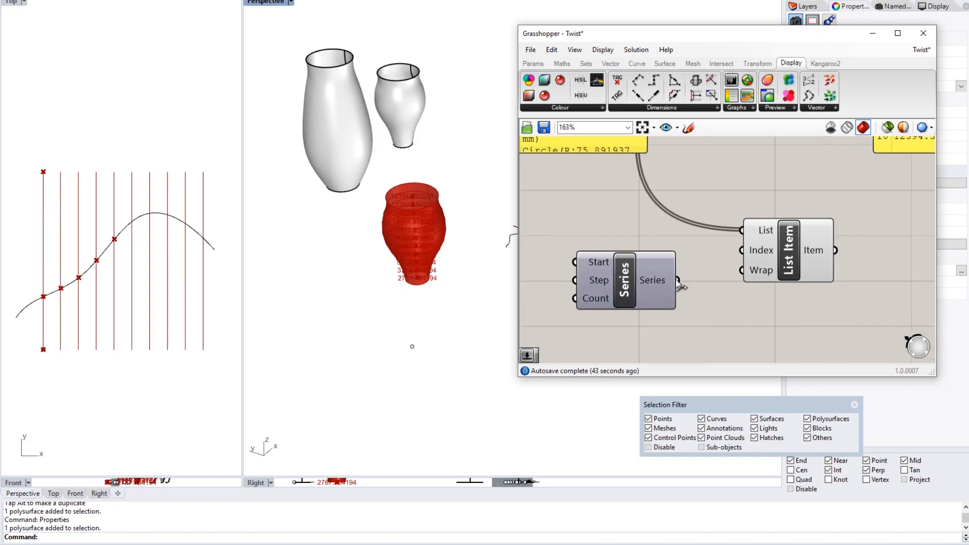
drag(678, 281, 741, 250)
click(794, 252)
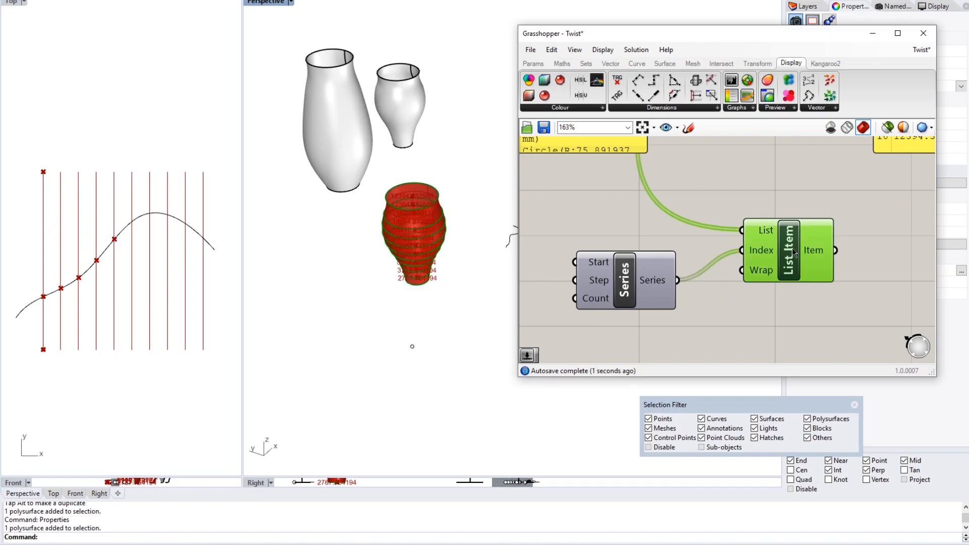
scroll(433, 246, up, 6)
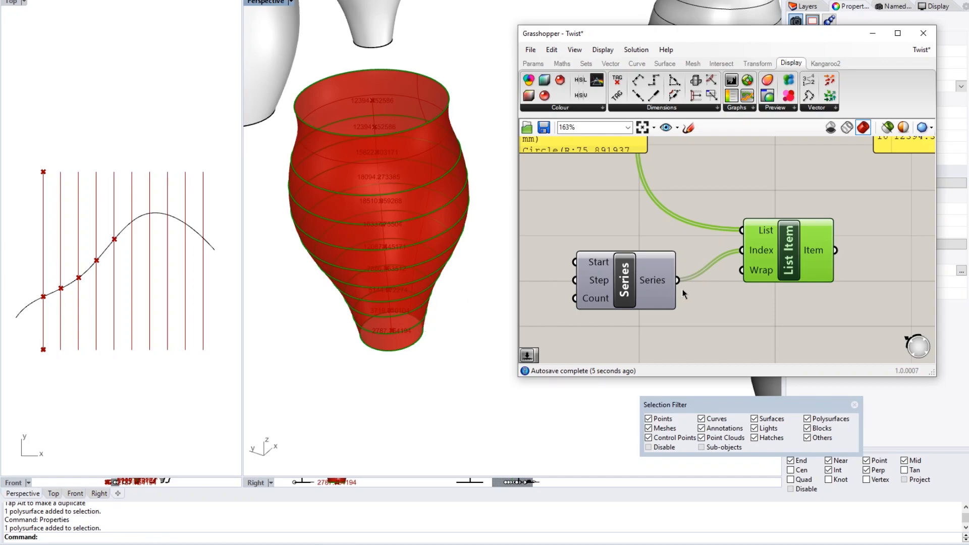
click(697, 291)
click(785, 251)
scroll(695, 310, down, 1)
click(679, 309)
scroll(678, 308, down, 1)
right_drag(702, 298, 740, 284)
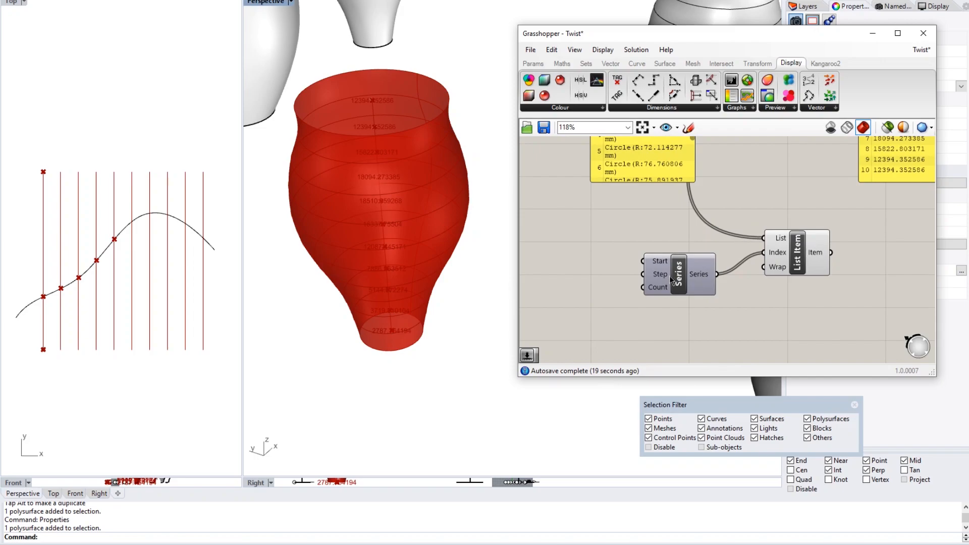
click(658, 290)
scroll(598, 290, down, 3)
right_drag(557, 283, 966, 226)
scroll(746, 255, down, 2)
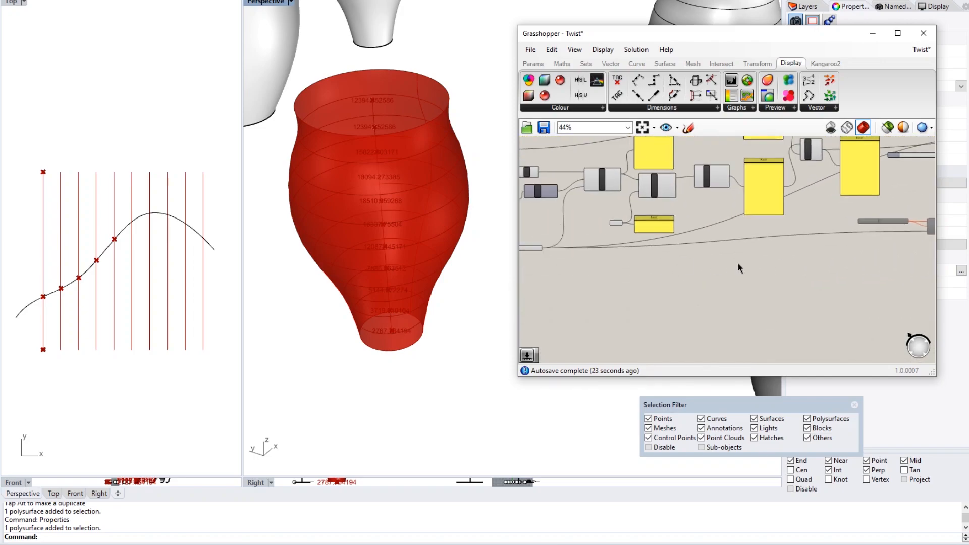
scroll(652, 241, up, 3)
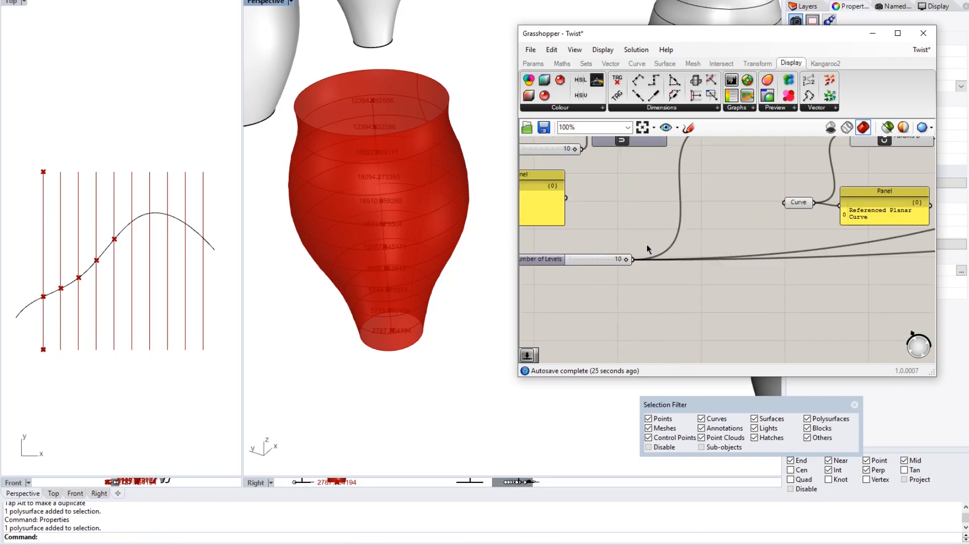
scroll(647, 244, down, 1)
scroll(647, 244, up, 5)
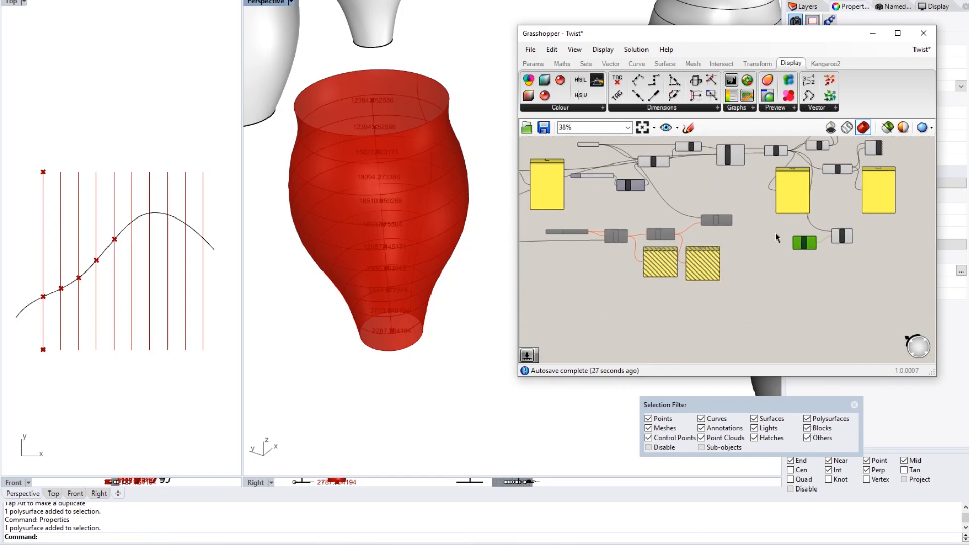
scroll(721, 257, up, 2)
right_drag(838, 247, 642, 248)
mouse_move(640, 279)
right_drag(579, 284, 654, 271)
- Add a Division component with its B input set to 2
double_click(613, 262)
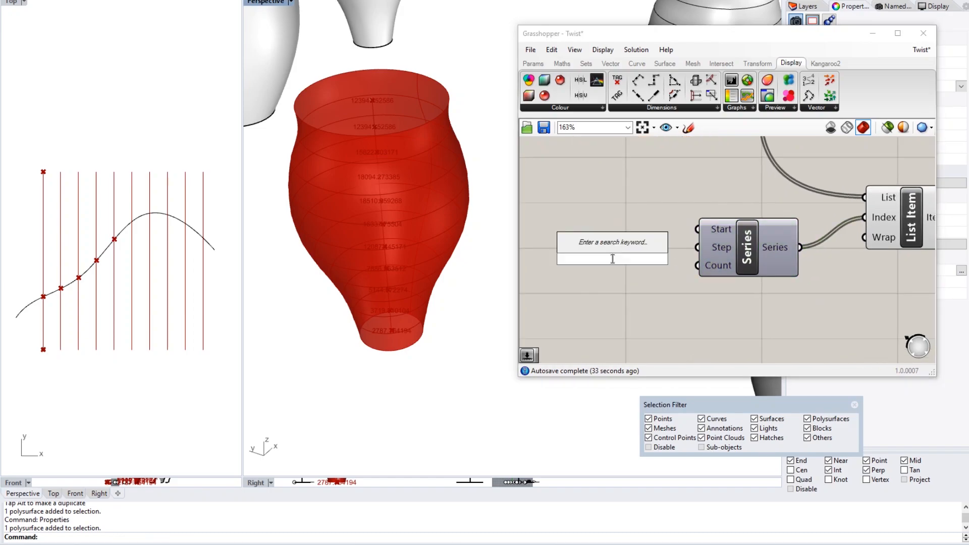
text(division)
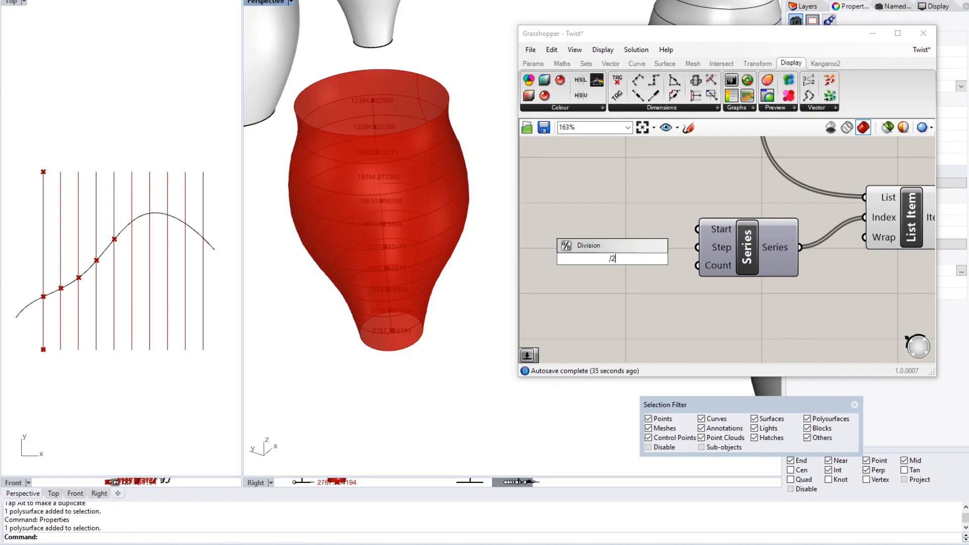
key(Return)
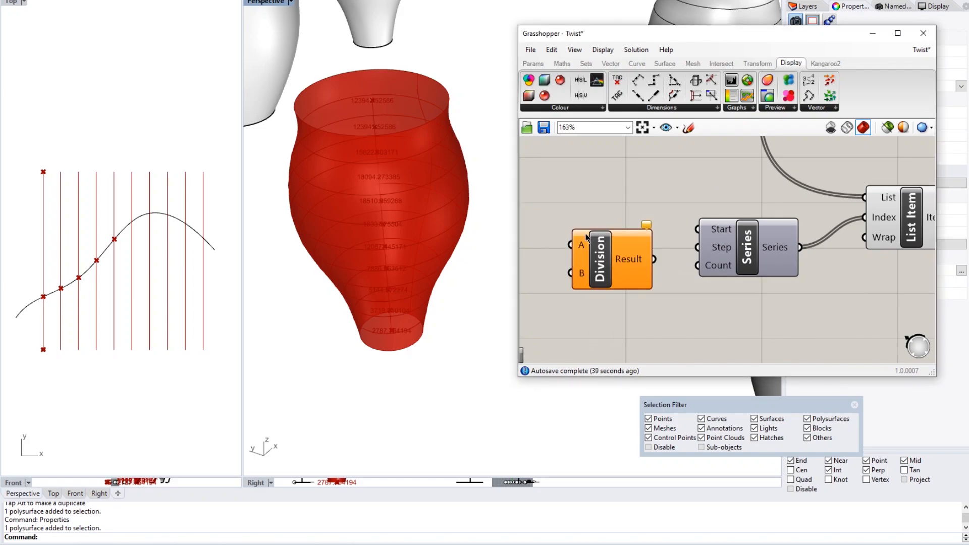
right_click(584, 274)
mouse_move(653, 395)
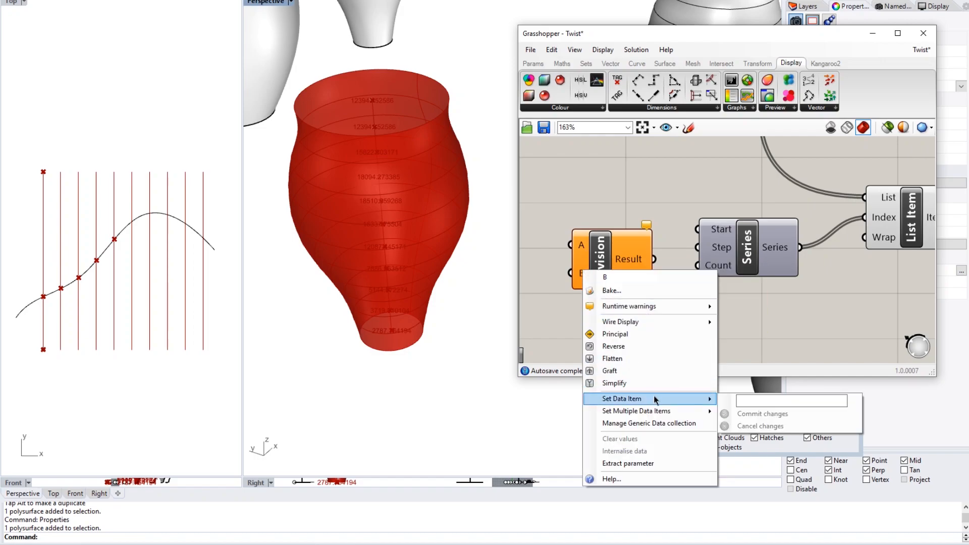
click(780, 397)
text(2)
click(788, 415)
- Connect the Number of Levels slider to Division's A input
right_drag(661, 324, 716, 322)
scroll(640, 275, down, 3)
right_drag(588, 284, 749, 263)
scroll(696, 274, down, 3)
right_drag(650, 261, 788, 264)
right_drag(645, 262, 854, 262)
right_drag(575, 260, 712, 256)
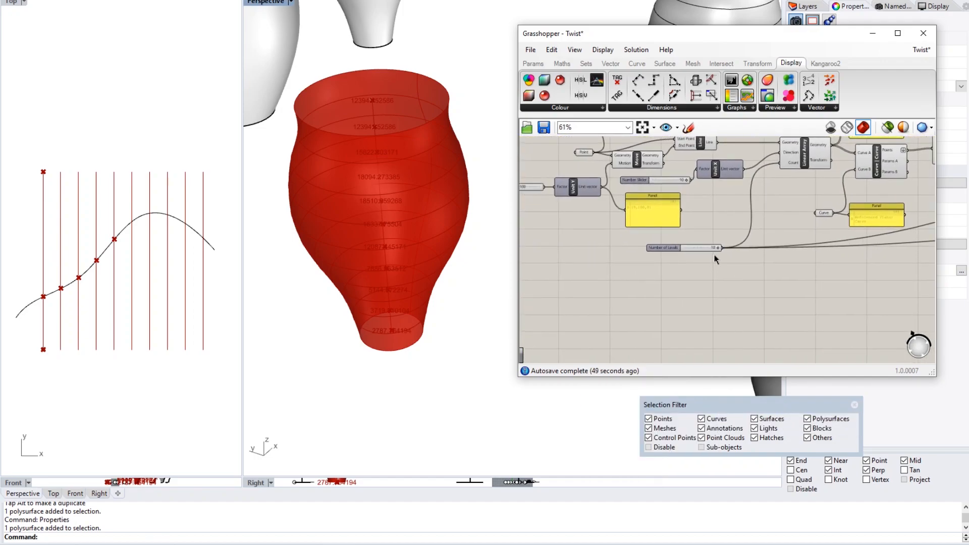
scroll(611, 314, down, 5)
drag(611, 313, 836, 194)
scroll(865, 312, up, 3)
scroll(859, 306, up, 4)
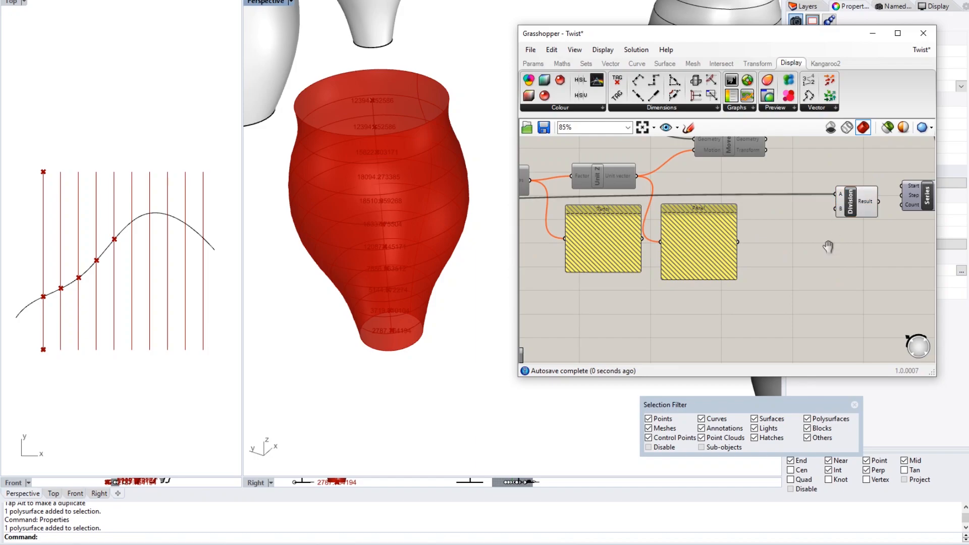
- Position Division beside Series, its Result feeding the Series Step input
right_drag(837, 244, 707, 254)
click(730, 218)
drag(730, 218, 775, 215)
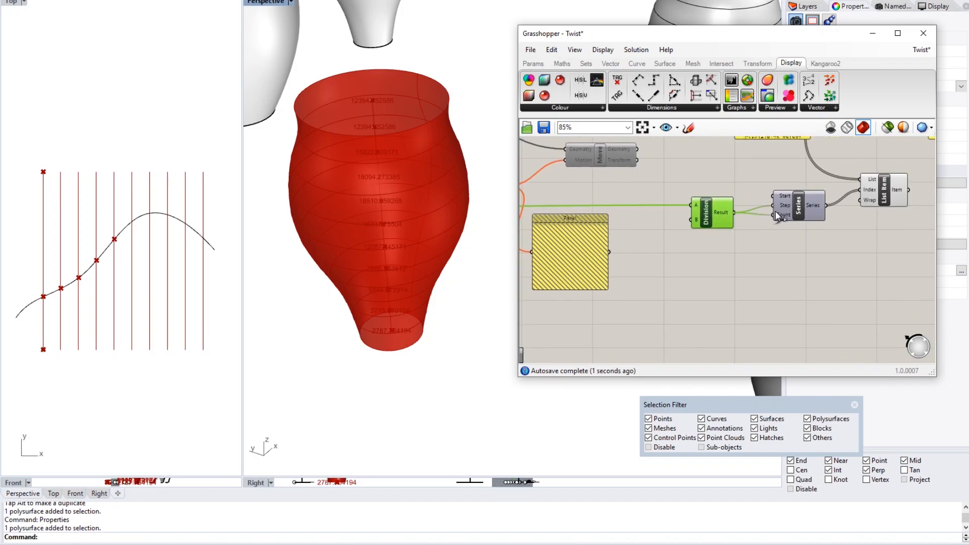
scroll(764, 220, up, 3)
right_click(792, 201)
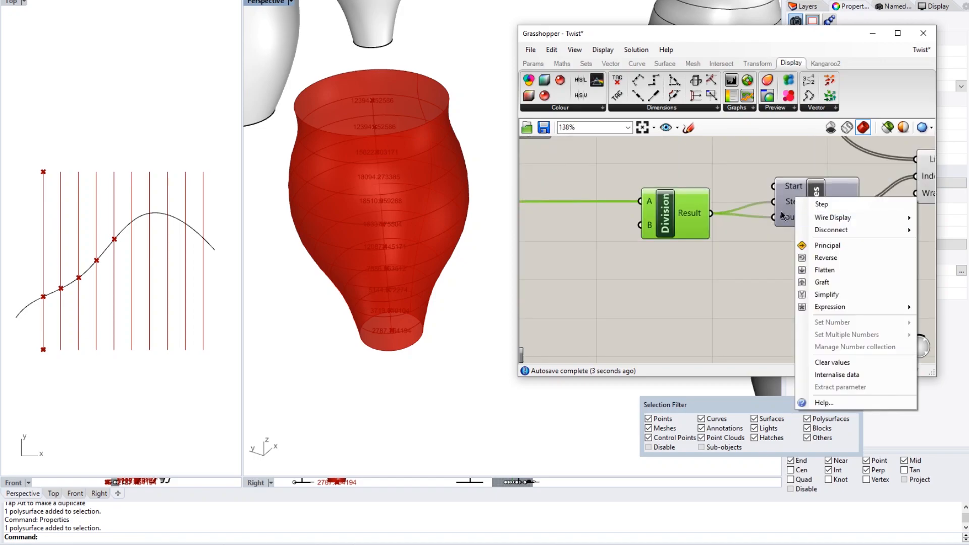
- Disconnect Division from the Series Step input
mouse_move(839, 233)
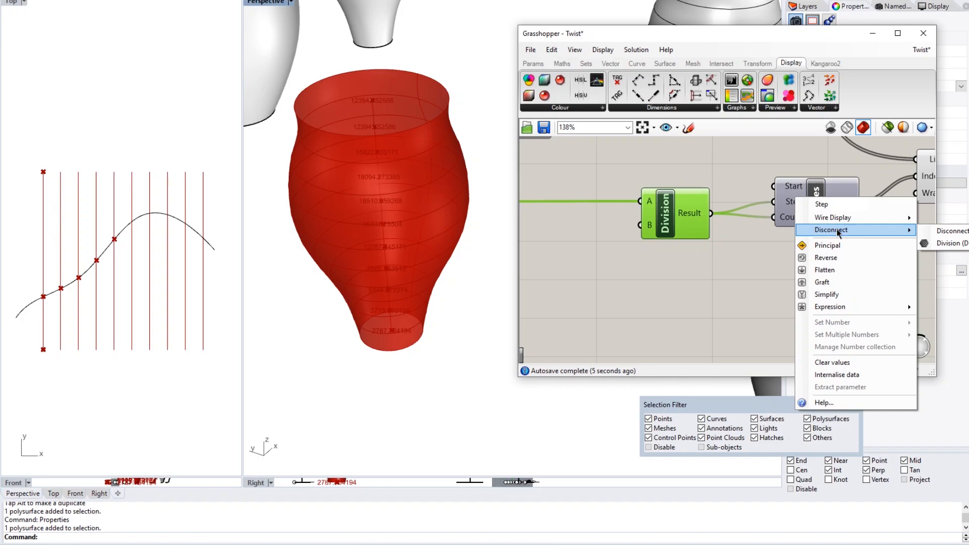
click(948, 243)
click(846, 268)
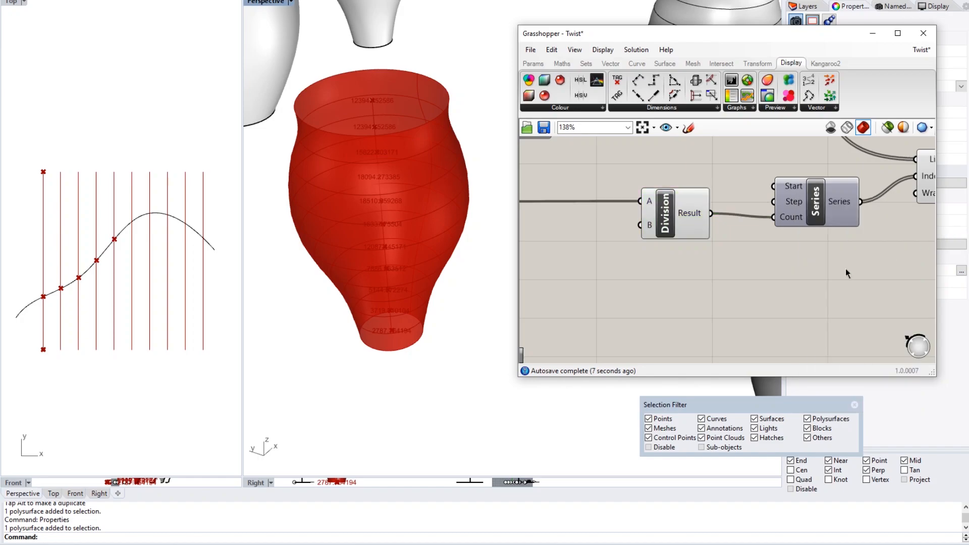
right_drag(846, 269, 741, 288)
scroll(741, 289, down, 1)
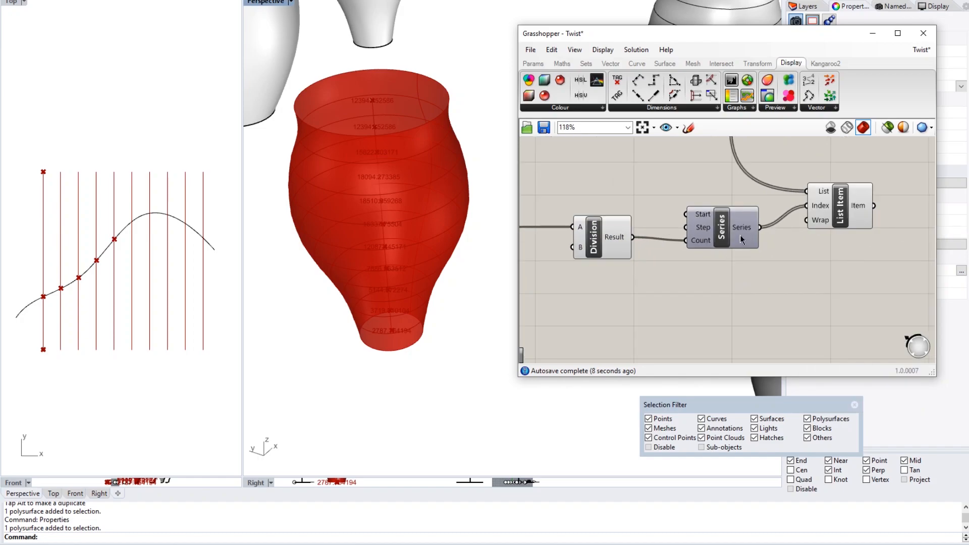
- Preview List Item's output: five alternating circles at indices 0, 2, 4, 6, 8
click(846, 207)
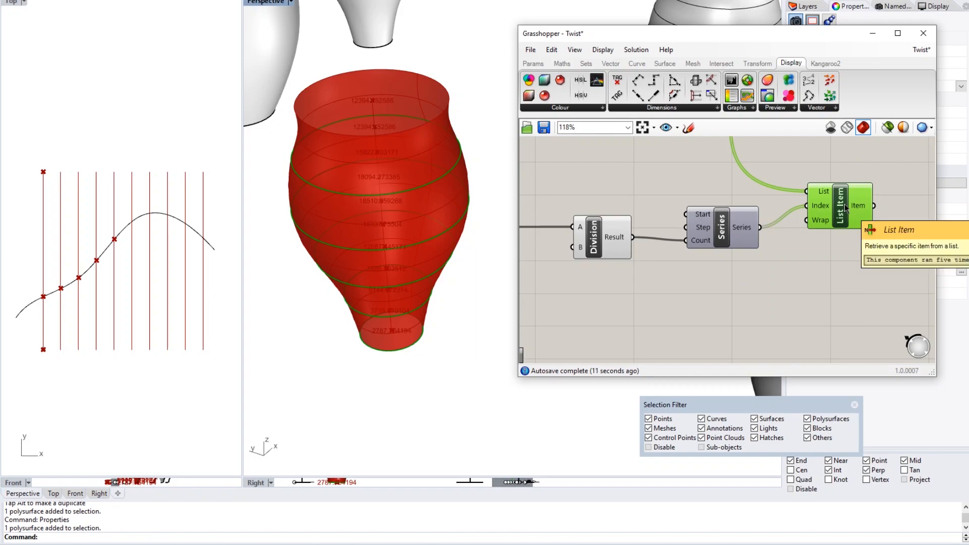
right_drag(840, 254, 801, 265)
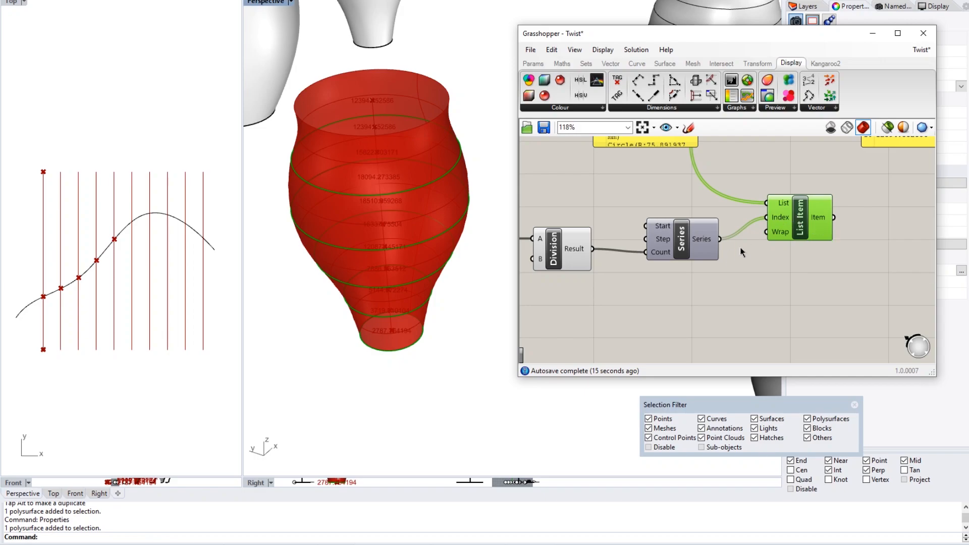
right_drag(803, 232, 707, 246)
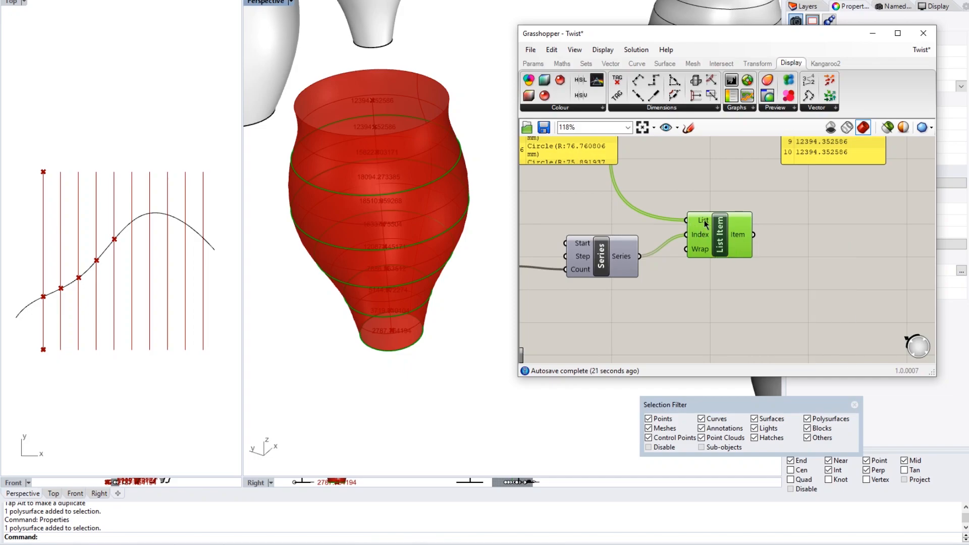
mouse_move(699, 237)
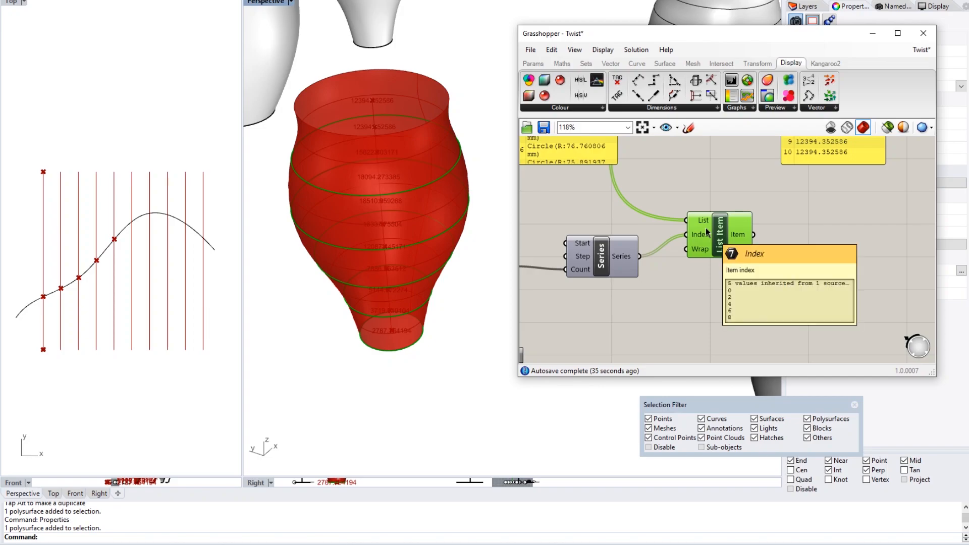
mouse_move(738, 232)
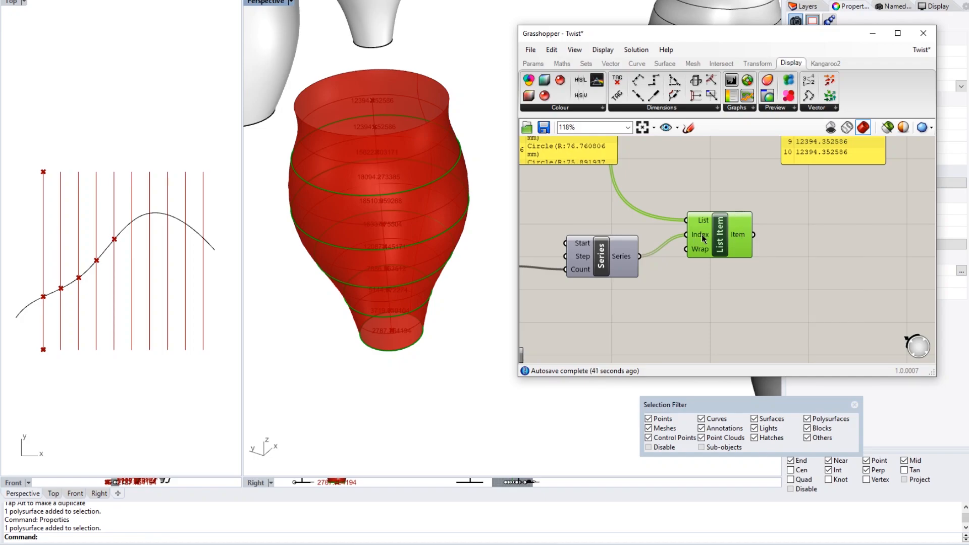
right_drag(754, 240, 717, 242)
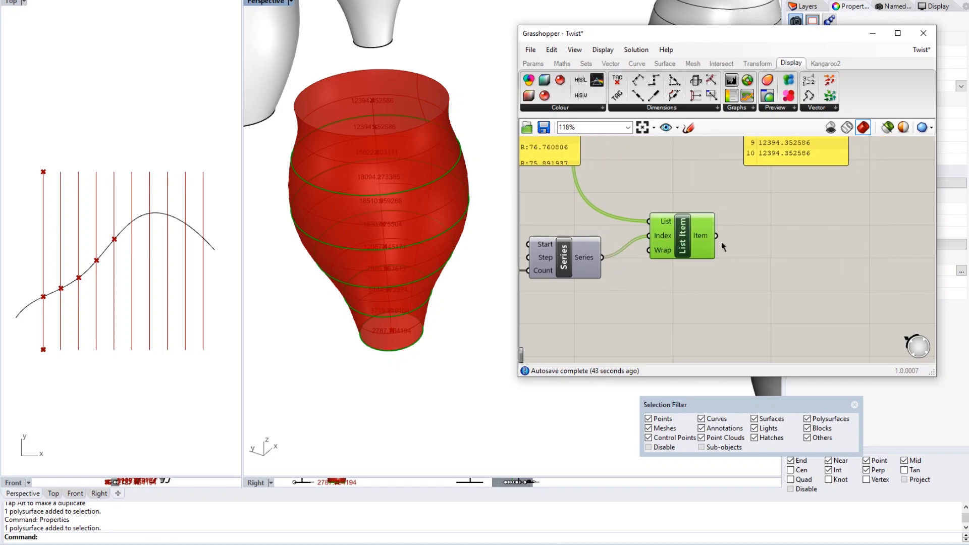
click(750, 244)
scroll(750, 244, down, 3)
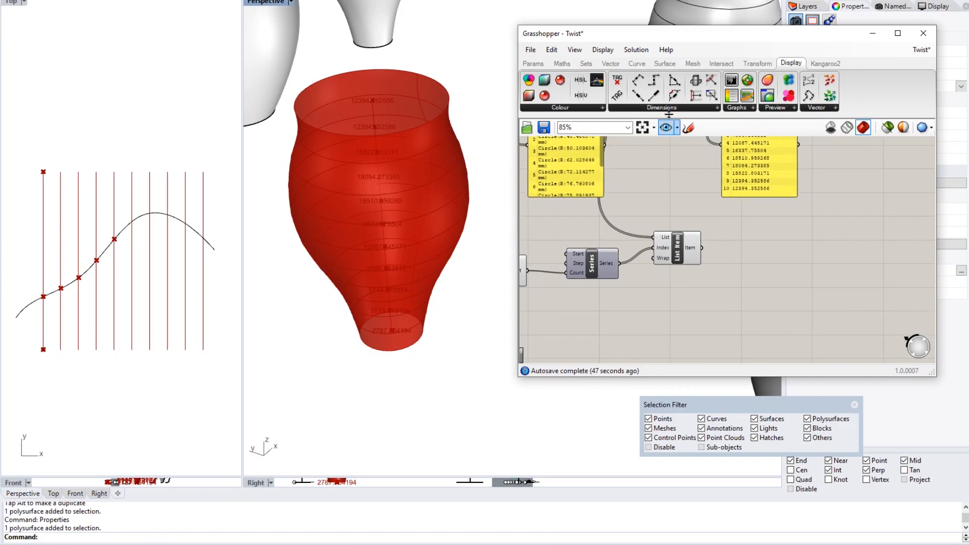
click(586, 63)
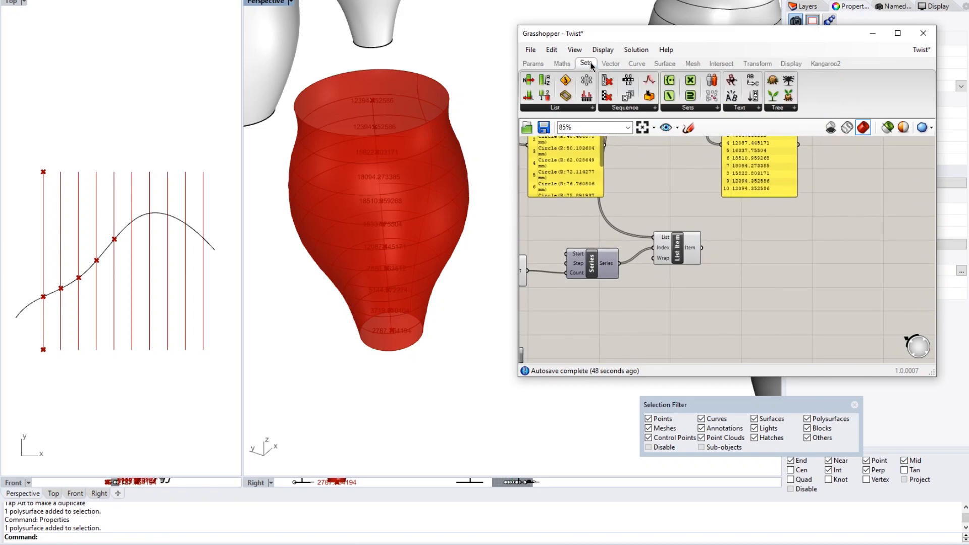
- Place an Insert Items component from Sets > List below List Item, wiring the circle list into its List input
click(564, 109)
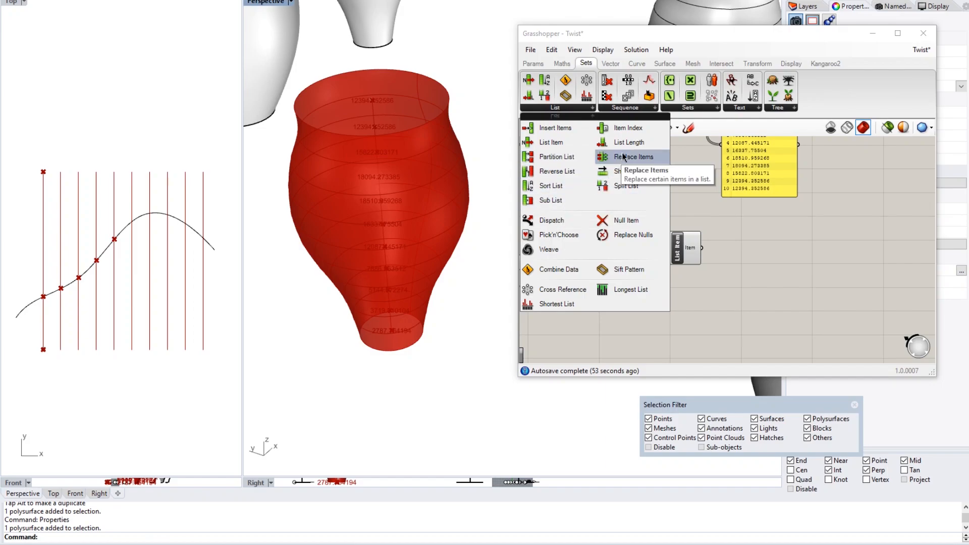
click(556, 128)
click(668, 295)
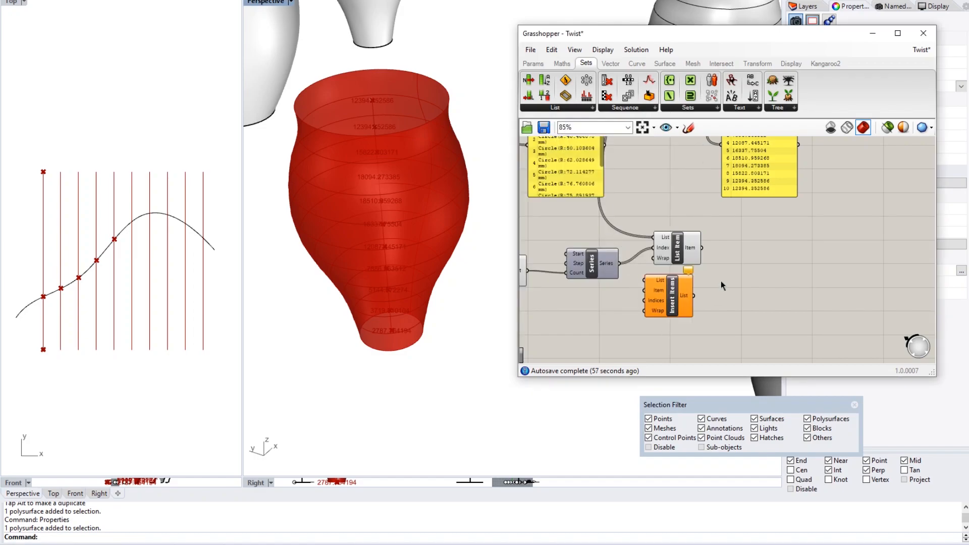
right_drag(682, 296, 679, 262)
drag(679, 262, 693, 276)
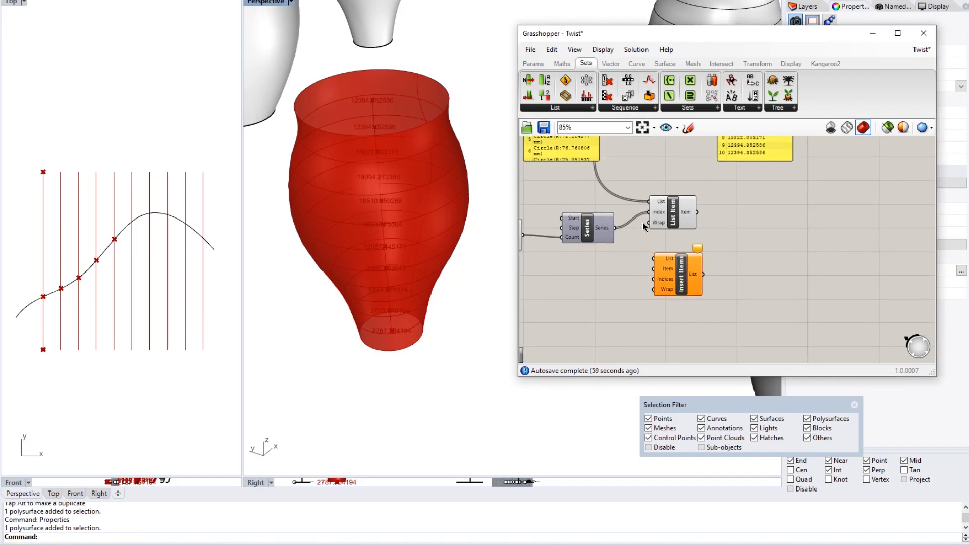
right_drag(610, 180, 620, 249)
scroll(665, 329, down, 1)
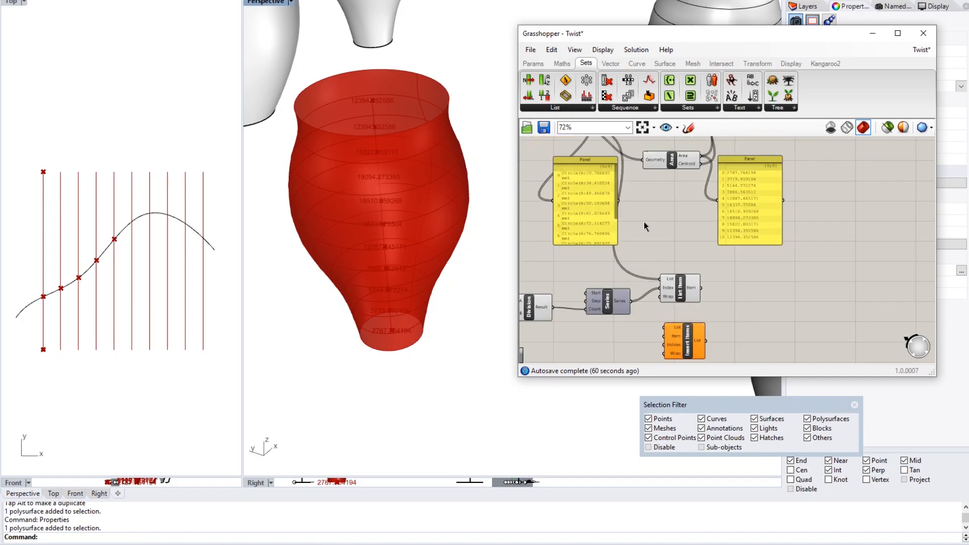
scroll(644, 222, down, 2)
drag(596, 153, 773, 288)
scroll(672, 307, up, 4)
click(653, 298)
click(640, 321)
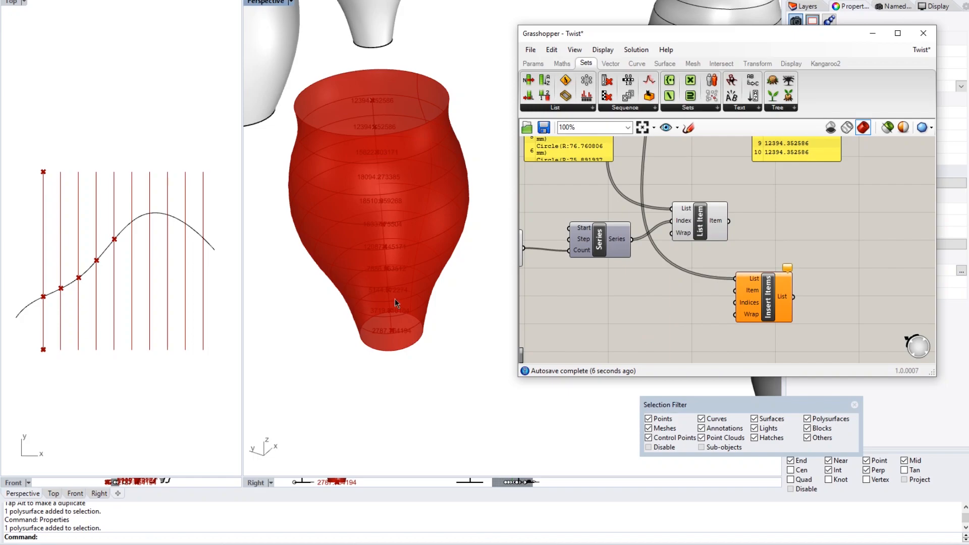
- Draw a new circle around the vase's base in Rhino with the Circle command
text(CirLCE)
key(Return)
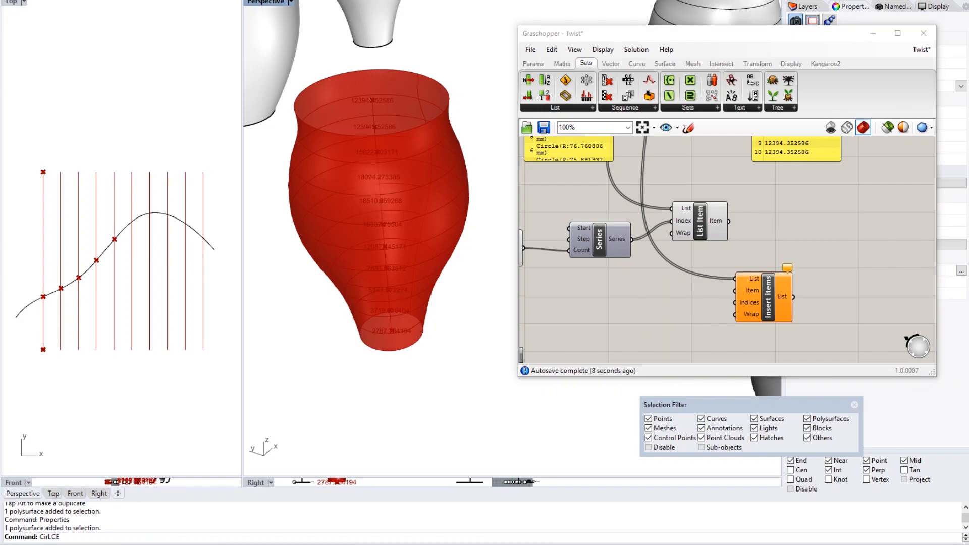
text(Circle)
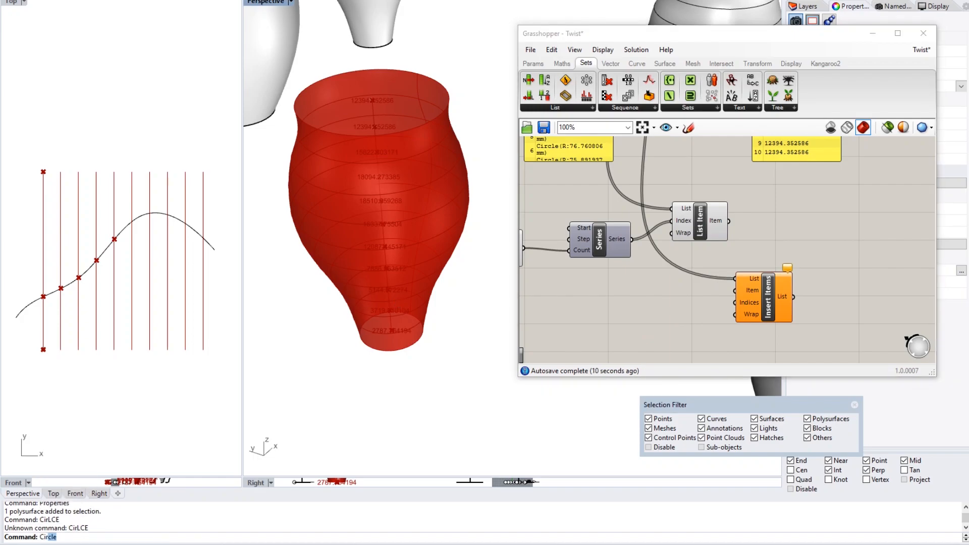
key(Return)
click(368, 344)
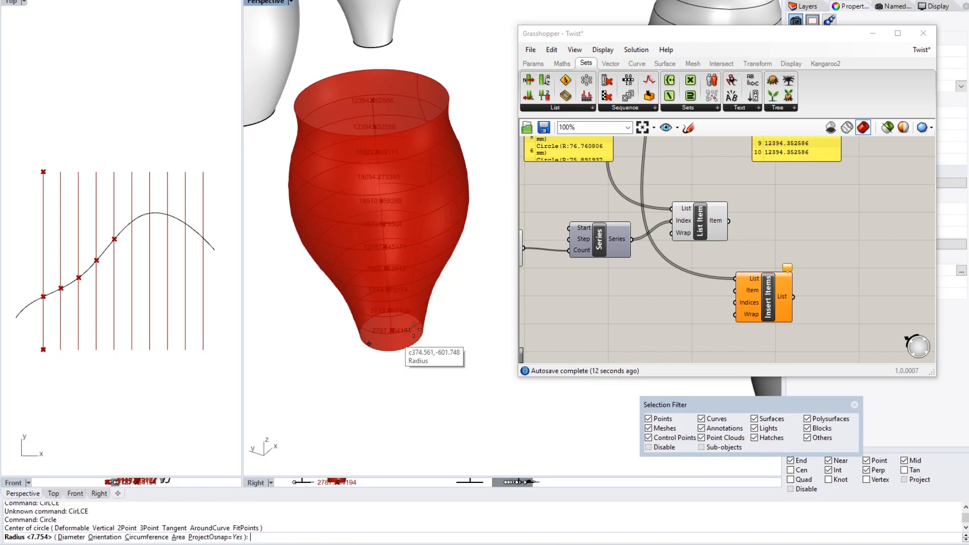
click(448, 304)
- Reference that circle in a Curve parameter and wire it into Insert Items' Item input
double_click(612, 302)
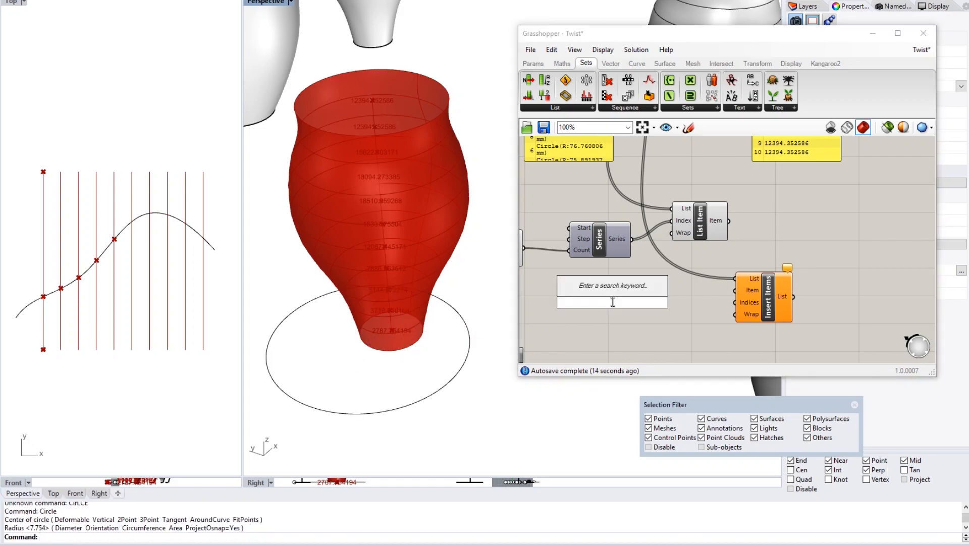
text(curve)
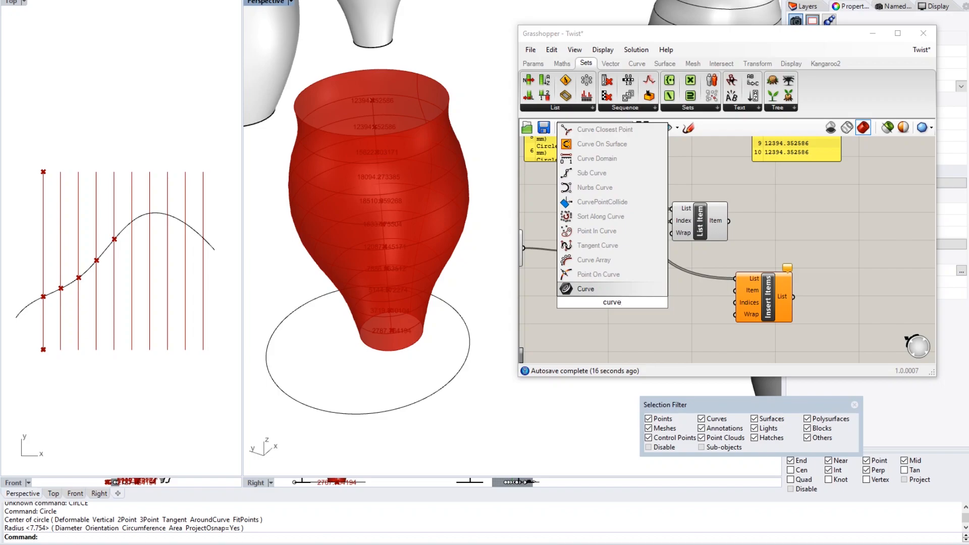
key(Return)
right_click(613, 301)
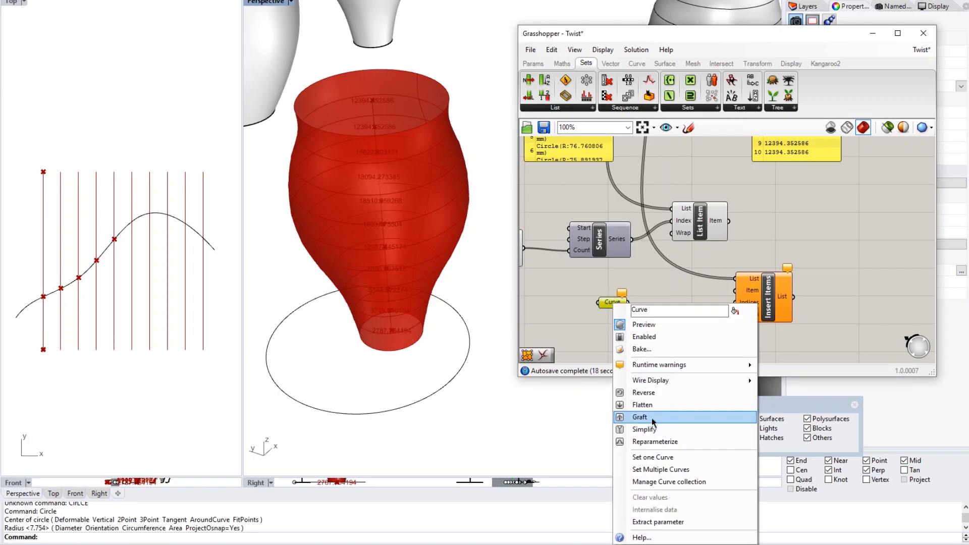
click(653, 457)
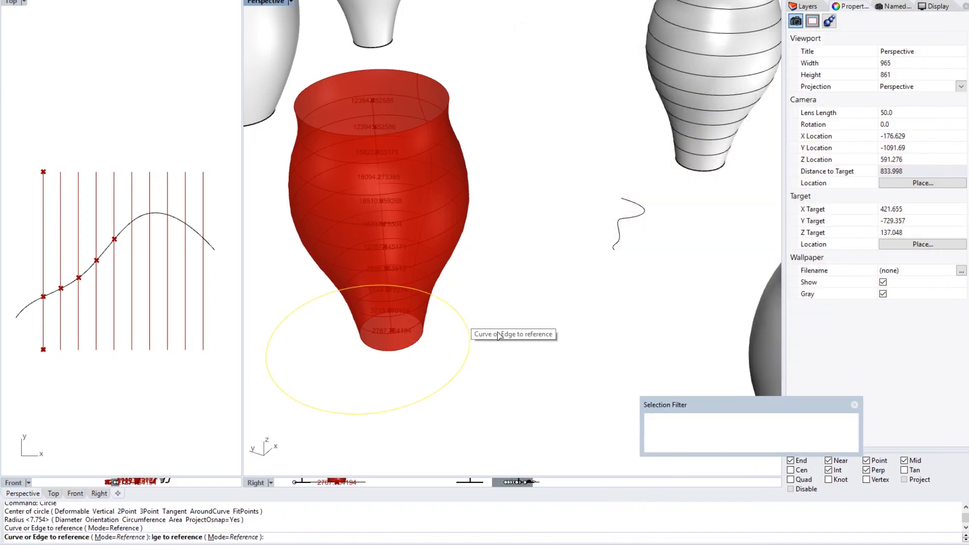
click(487, 328)
drag(695, 295, 738, 286)
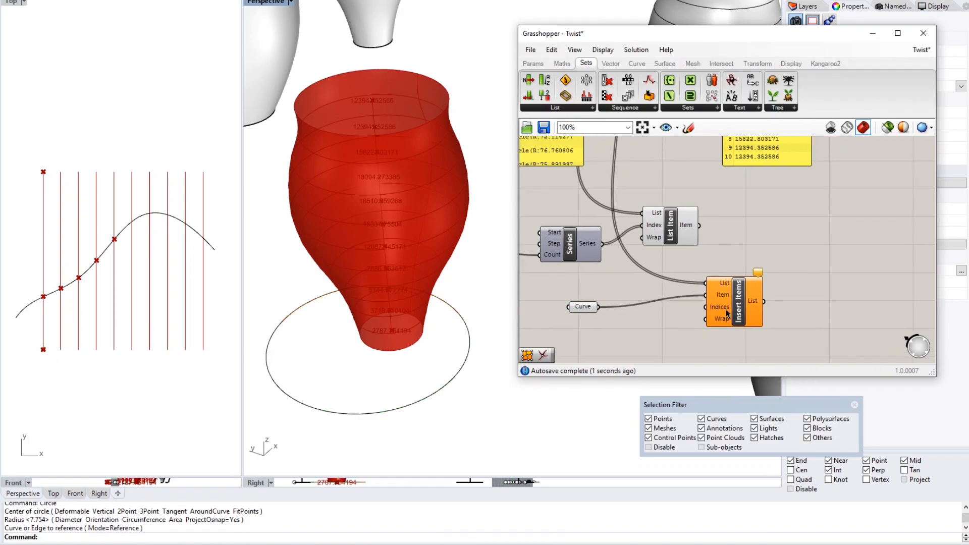
- Add a Number Slider set to 2 and wire it into Insert Items' Indices input
mouse_move(727, 313)
click(583, 307)
click(658, 332)
right_drag(688, 333, 673, 334)
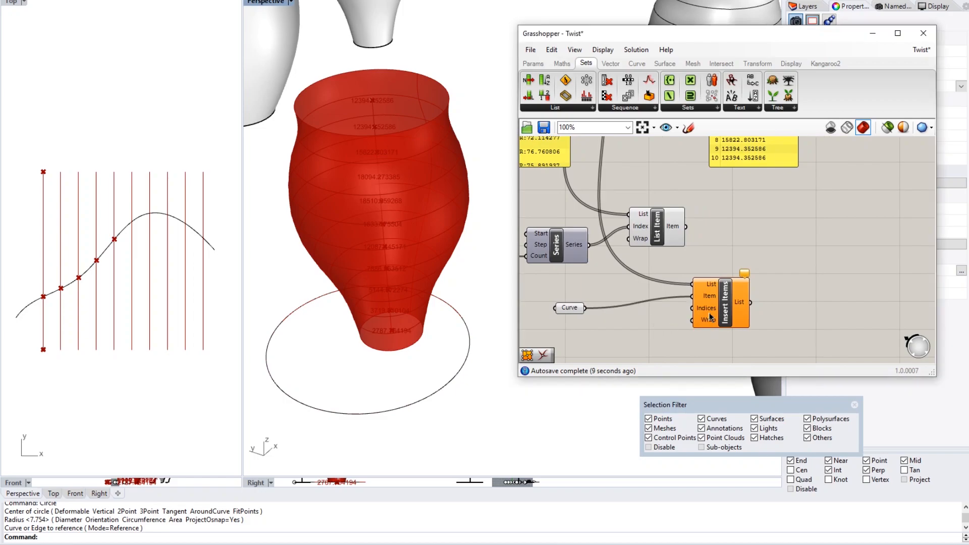
double_click(656, 325)
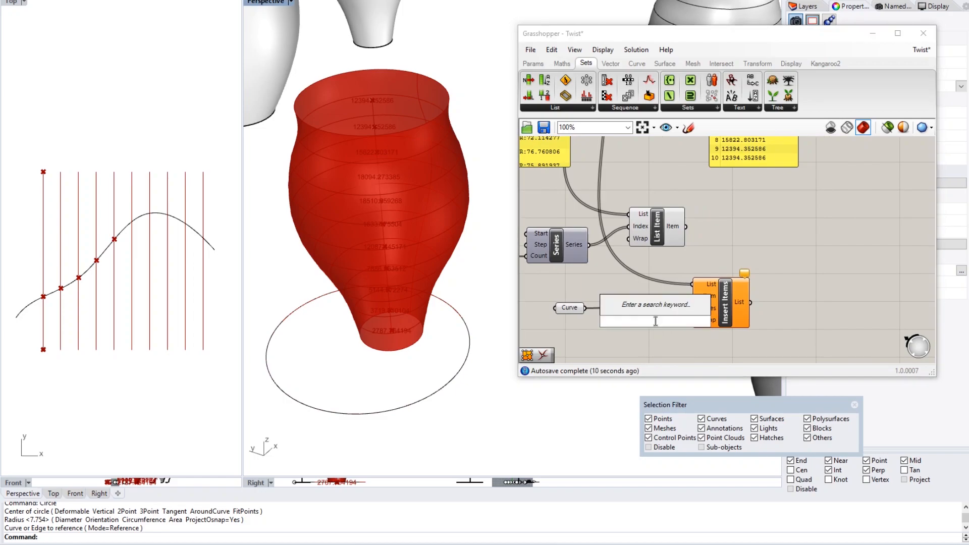
text(2)
key(Return)
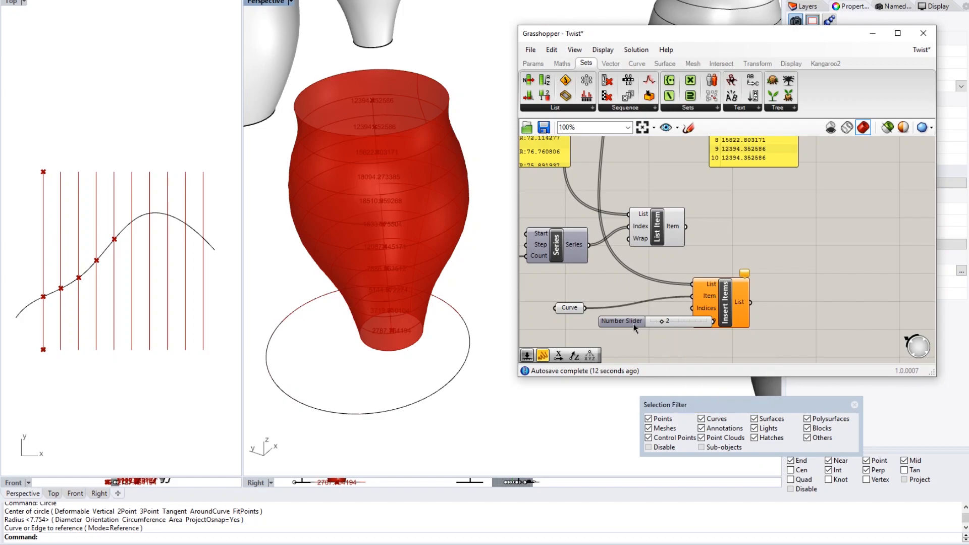
drag(634, 328, 585, 339)
drag(665, 334, 693, 308)
- Check the Insert Items List output in a temporary Panel showing items 0–6, then delete it
click(730, 314)
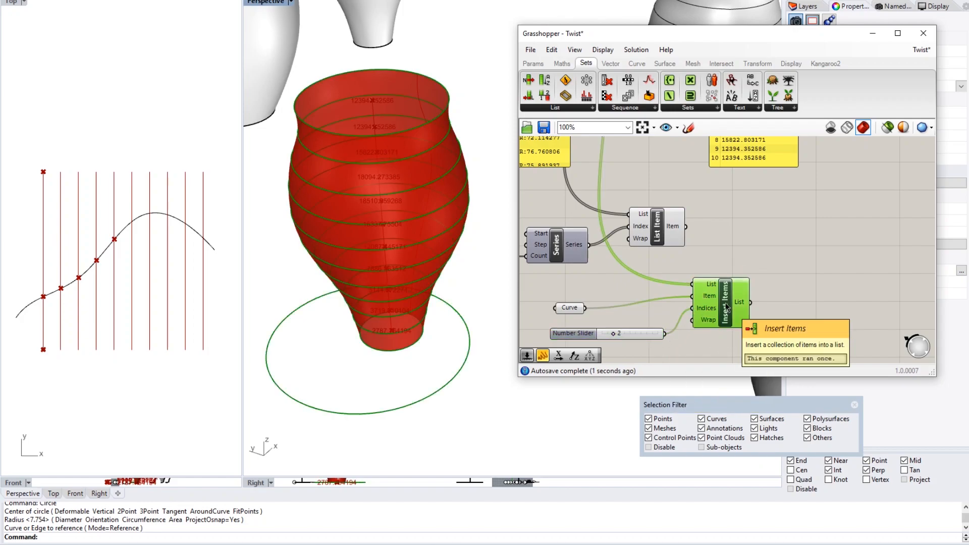
right_drag(741, 307, 727, 296)
double_click(770, 264)
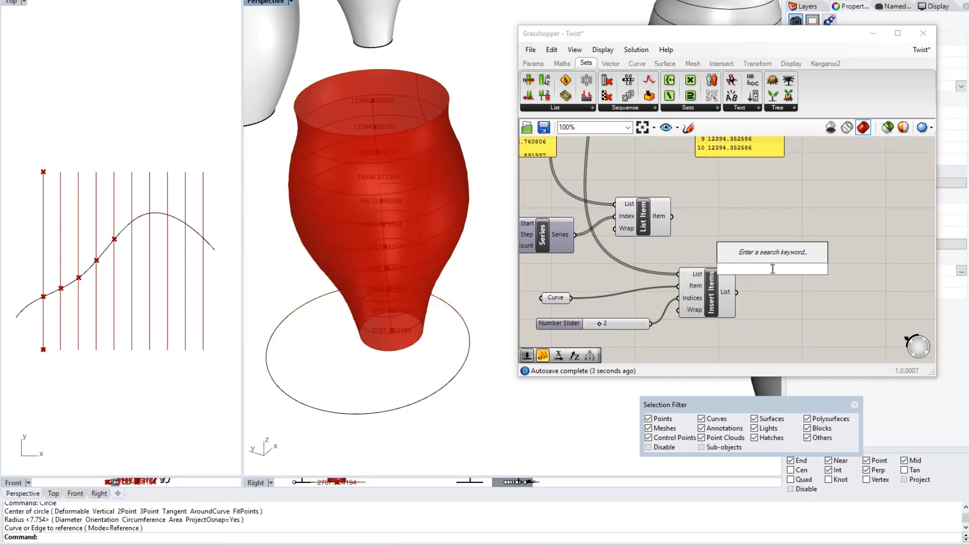
text(panel)
key(Return)
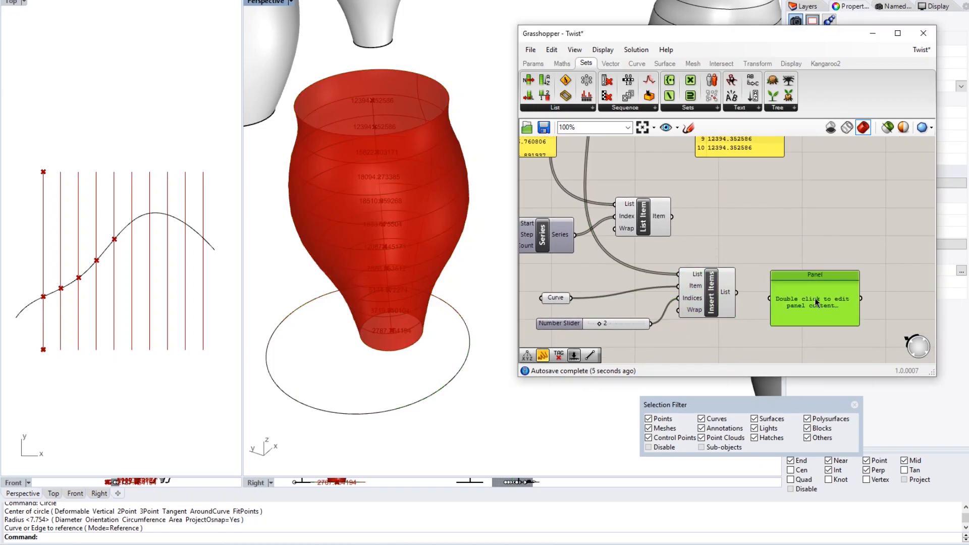
drag(735, 292, 770, 298)
right_drag(807, 325, 807, 296)
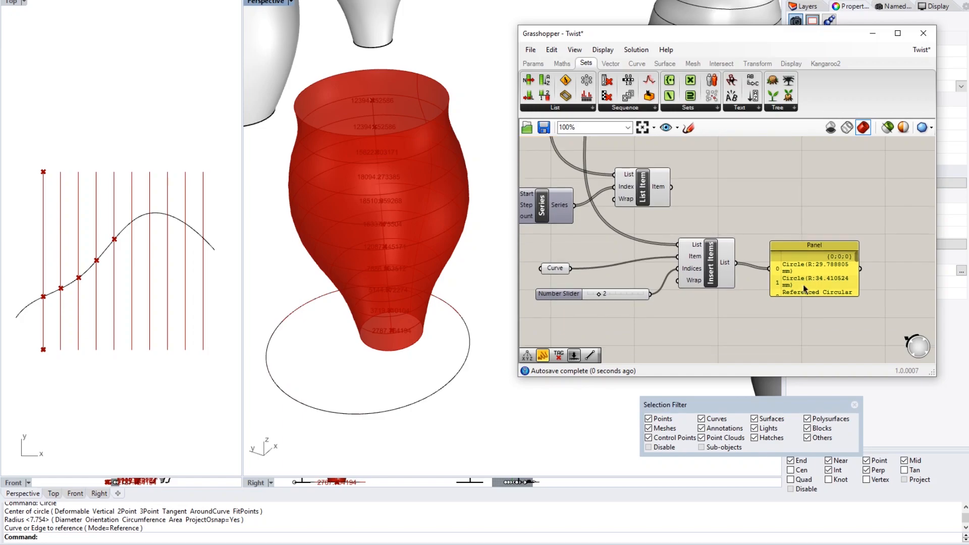
drag(808, 297, 817, 354)
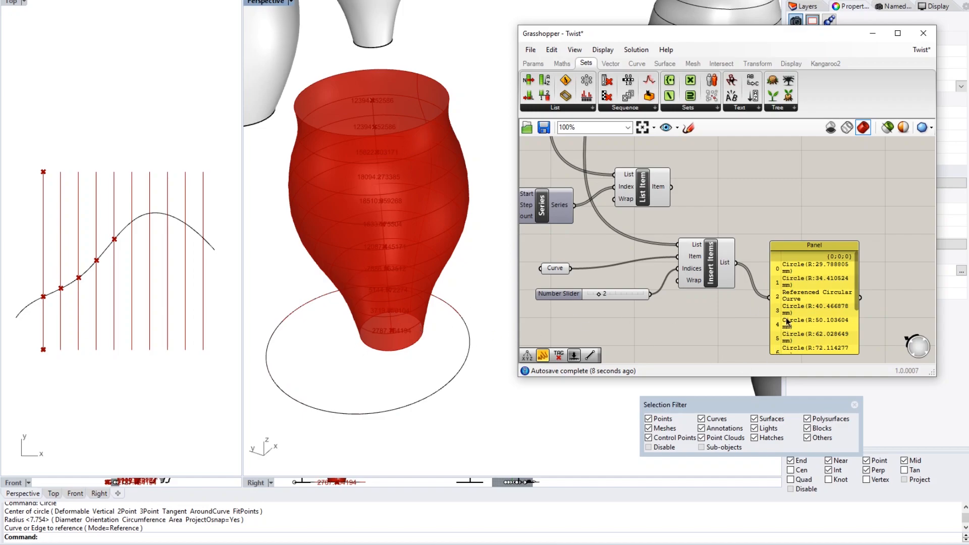
click(810, 292)
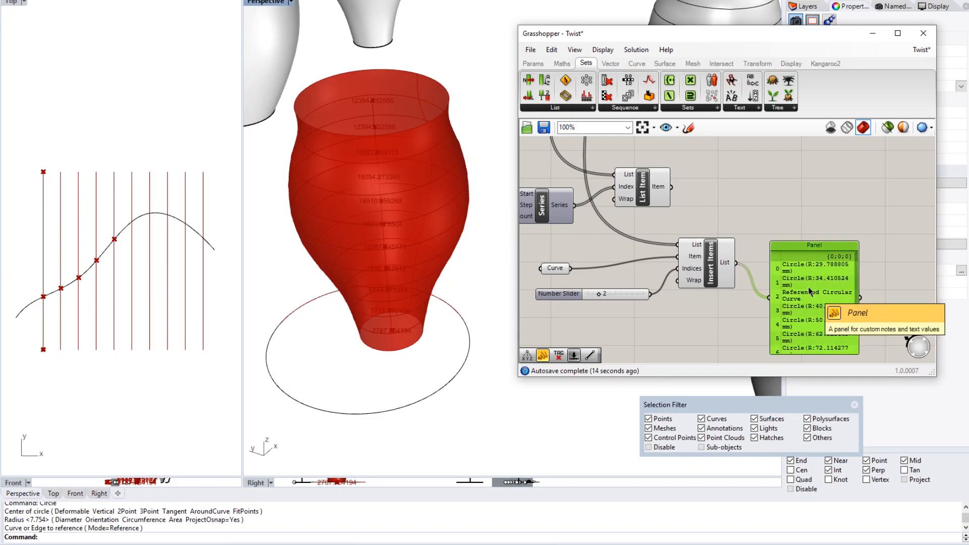
key(Delete)
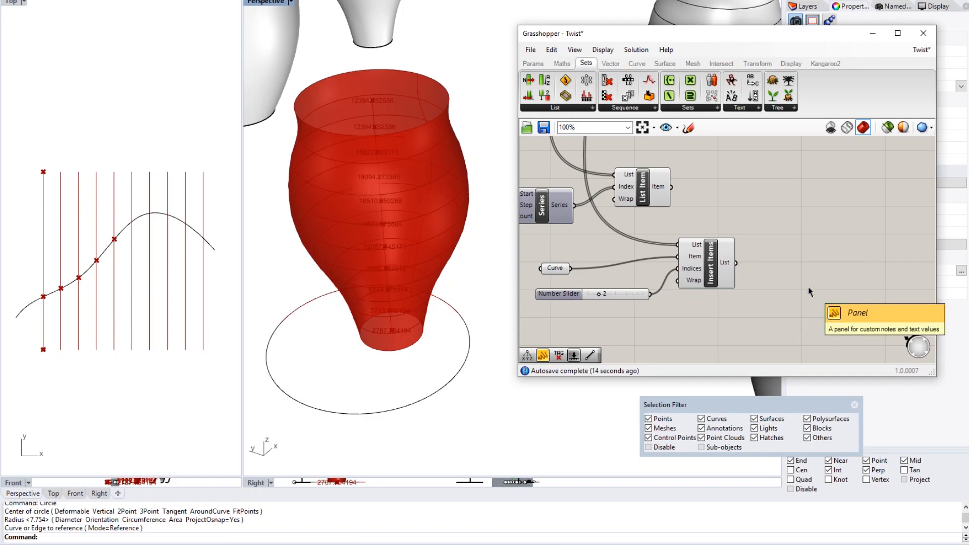
- Expand the Sets > List components and zoom out to about 32% to frame the entire Twist definition
click(576, 109)
scroll(727, 177, down, 5)
right_drag(690, 195, 776, 252)
scroll(753, 245, down, 1)
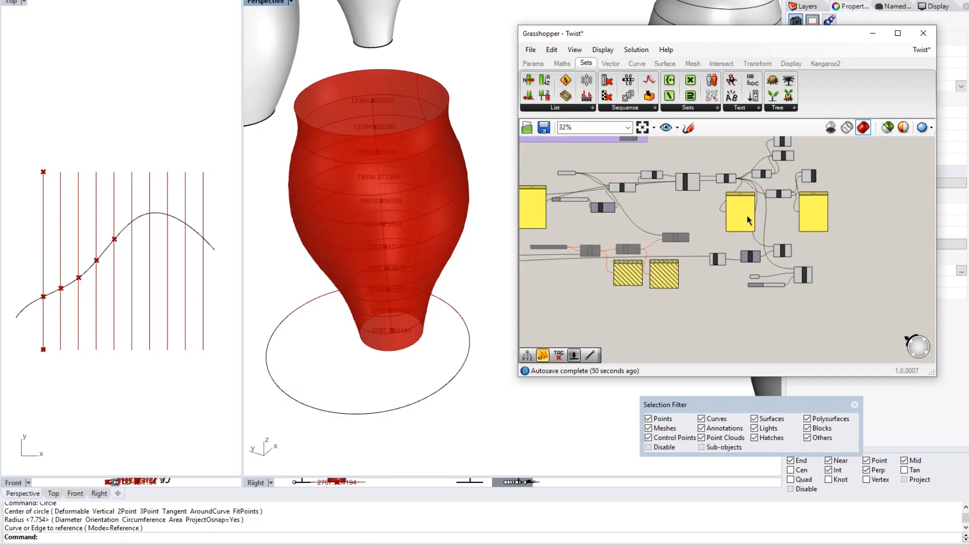
right_drag(697, 168, 705, 210)
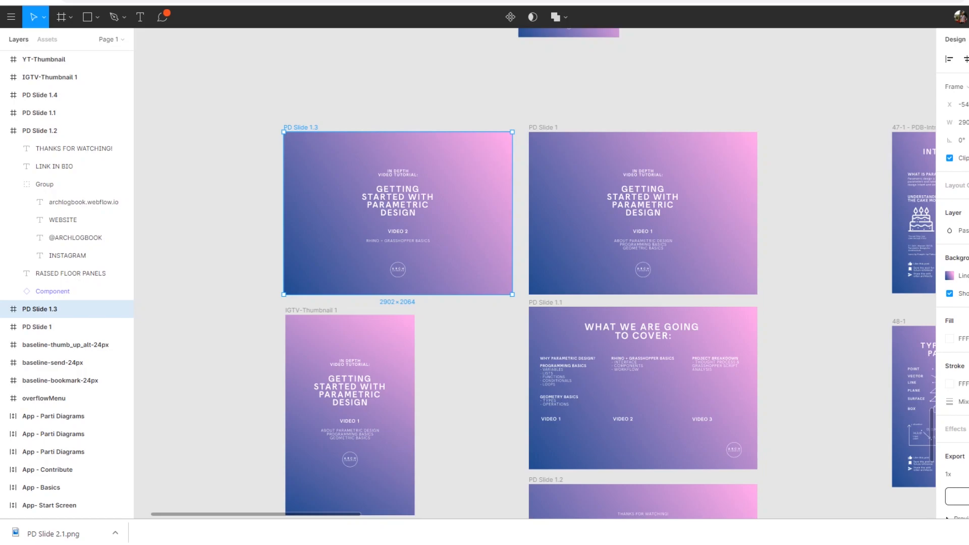
- Switch to the browser tab showing Mode Lab's Grasshopper Primer, 3rd Ed. page
click(115, 1)
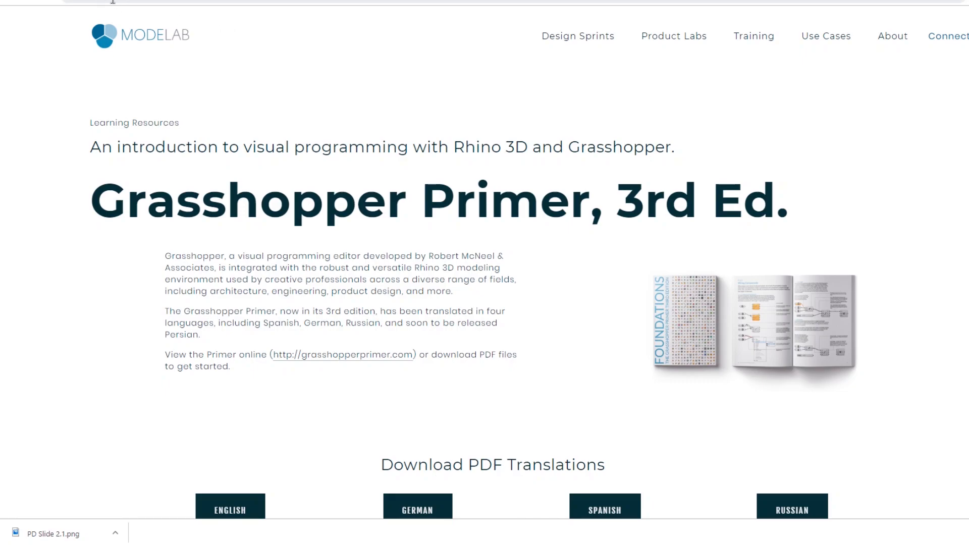
- Scroll the Primer landing page and navigate through Foundations and Extensions to the 2.1 Element* section
scroll(318, 151, down, 6)
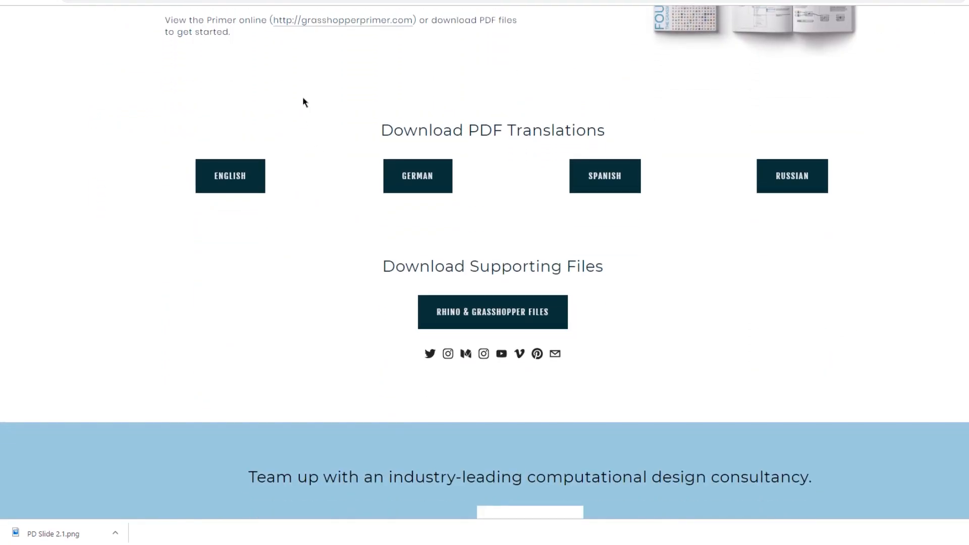
scroll(295, 144, up, 3)
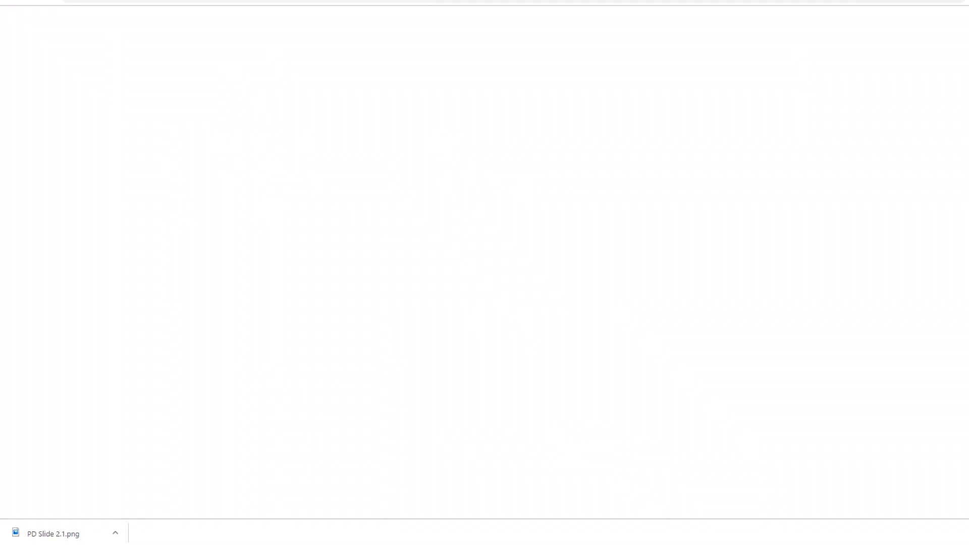
scroll(426, 225, down, 8)
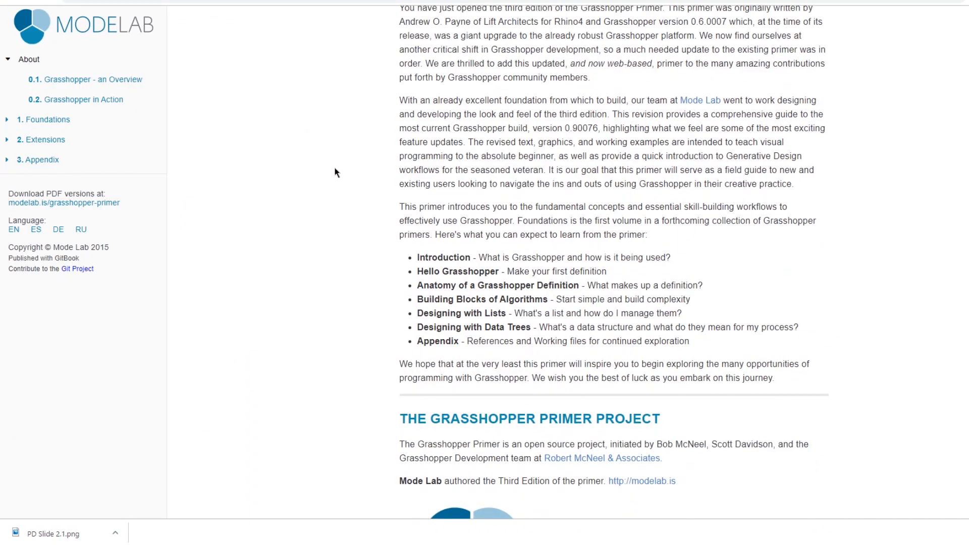
click(44, 120)
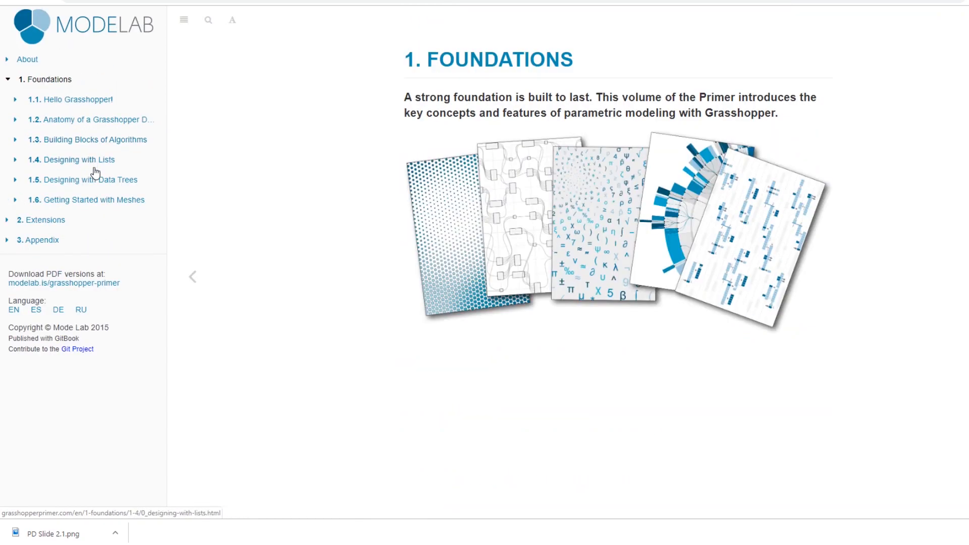
click(55, 220)
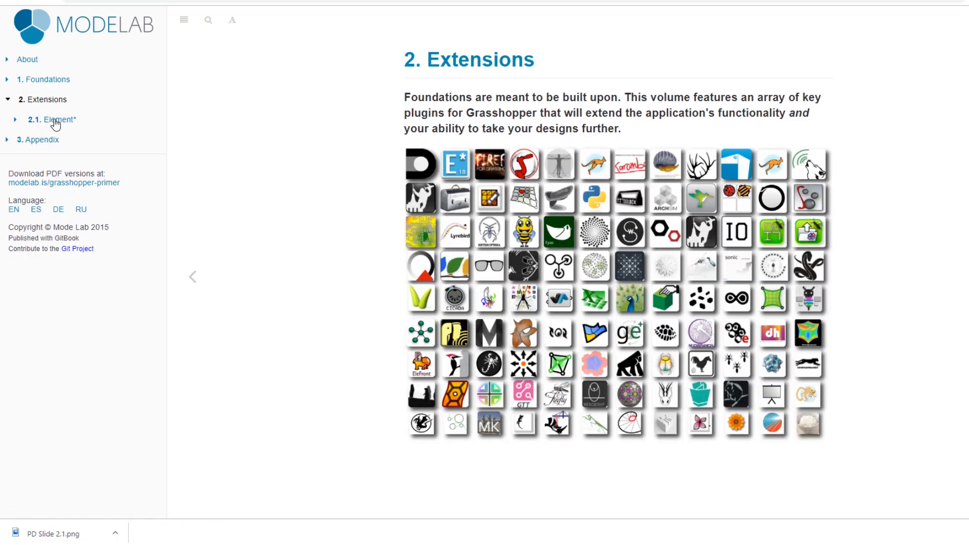
click(53, 120)
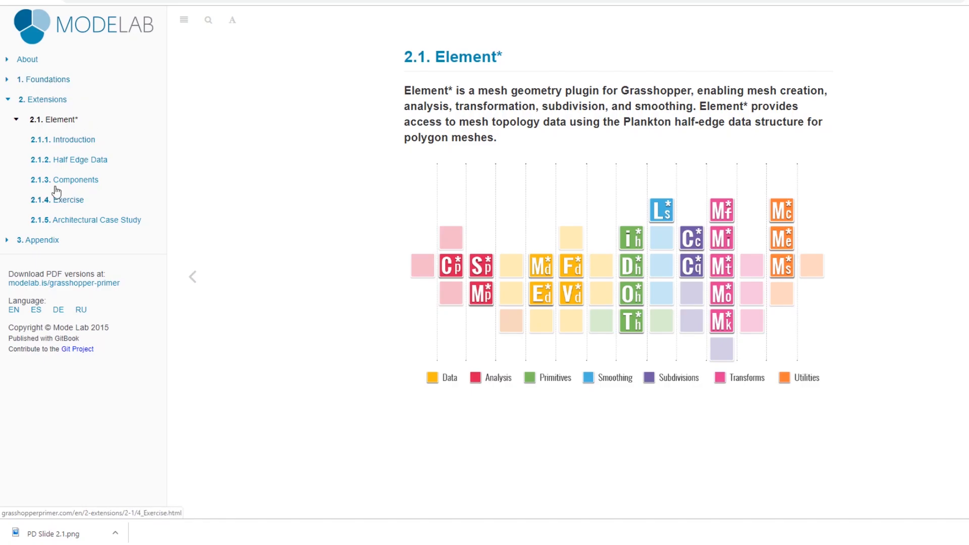
- Open the 2.1.3 Element* Components page, scroll through it, then move to the food4Rhino ELK tab
click(46, 101)
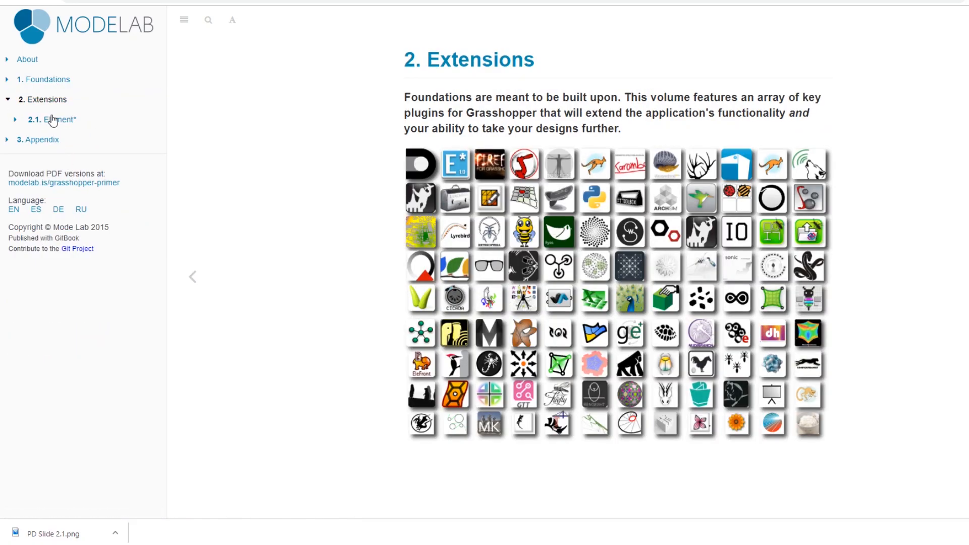
click(58, 121)
click(76, 180)
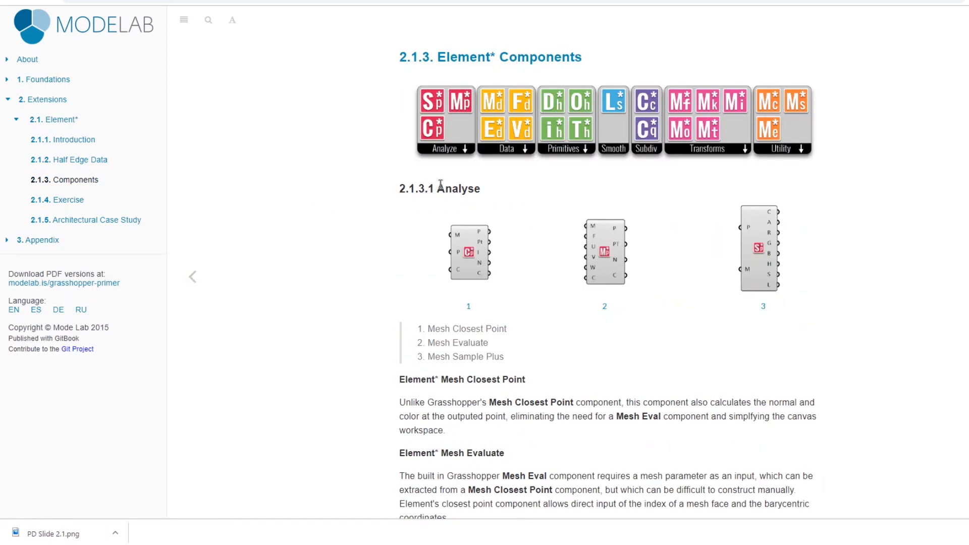
scroll(474, 216, down, 4)
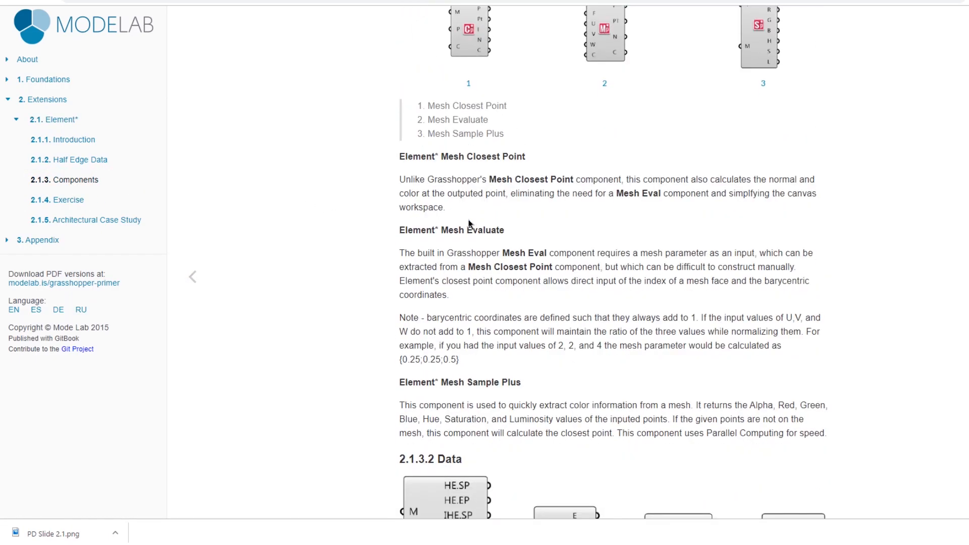
scroll(468, 224, down, 6)
scroll(469, 224, down, 12)
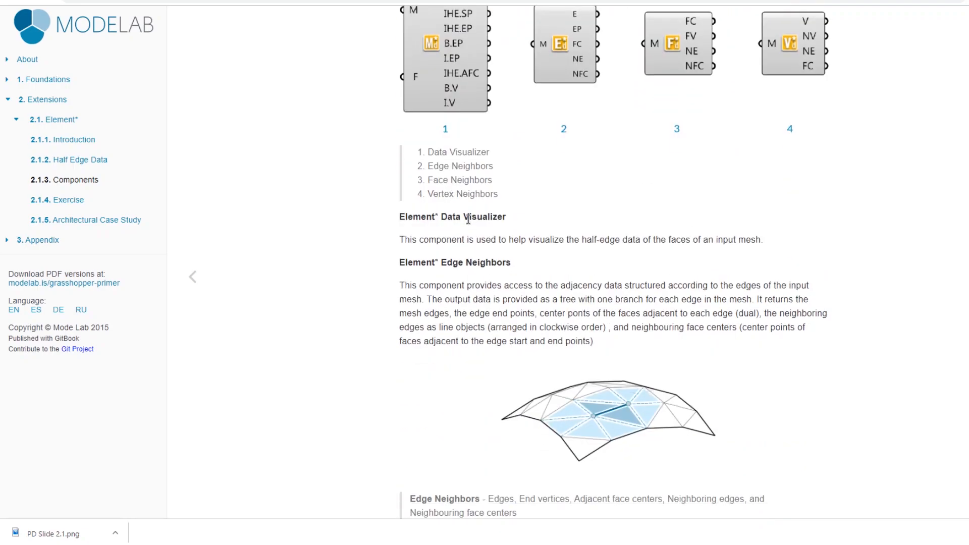
scroll(461, 221, up, 20)
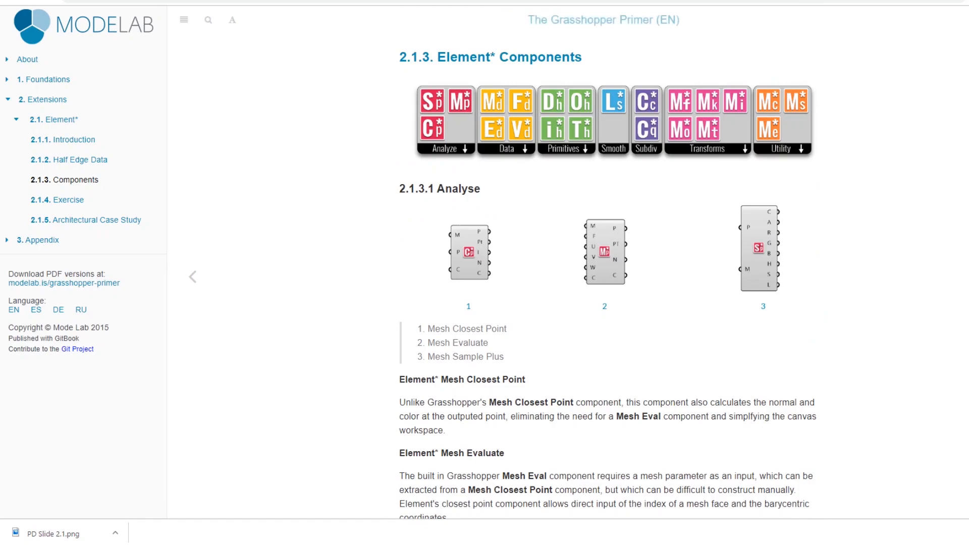
click(287, 0)
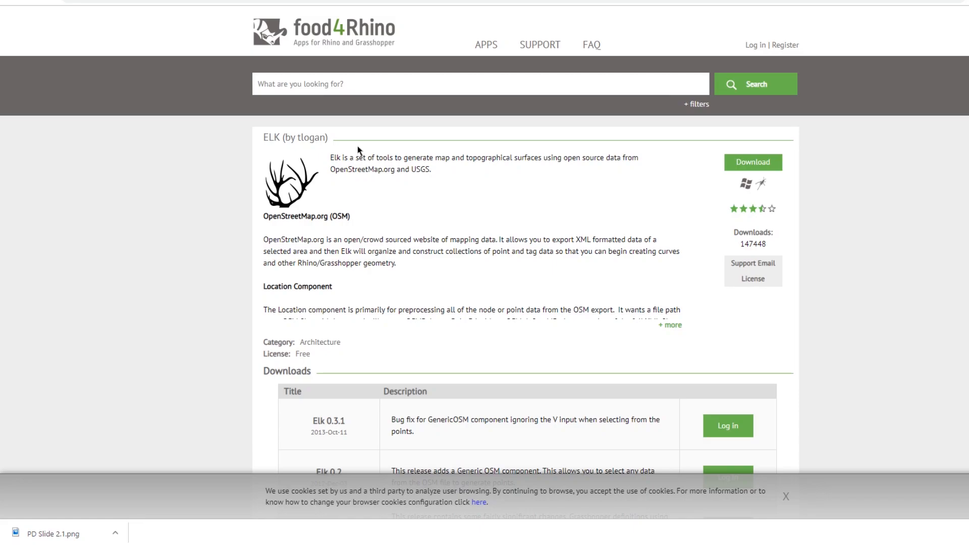
- Scroll down through the food4Rhino ELK plugin page and back up
scroll(342, 202, down, 15)
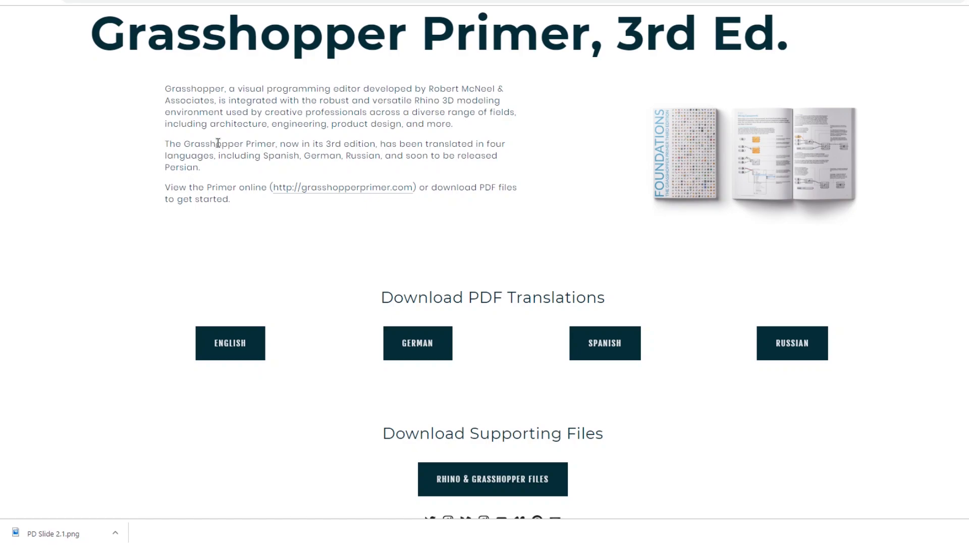
scroll(218, 143, up, 3)
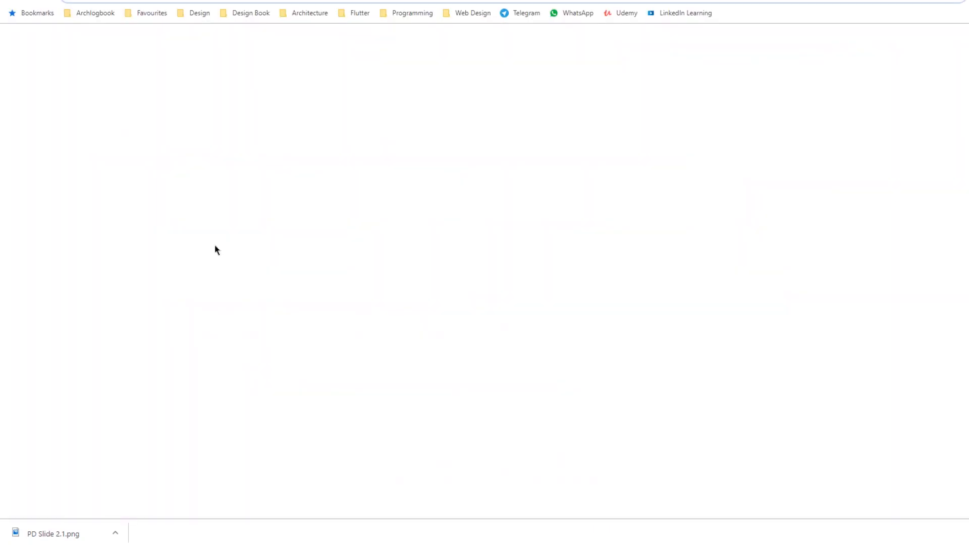
- Search 'rhino' from the address bar and open the Rhino Namespace reference page
text(rhino)
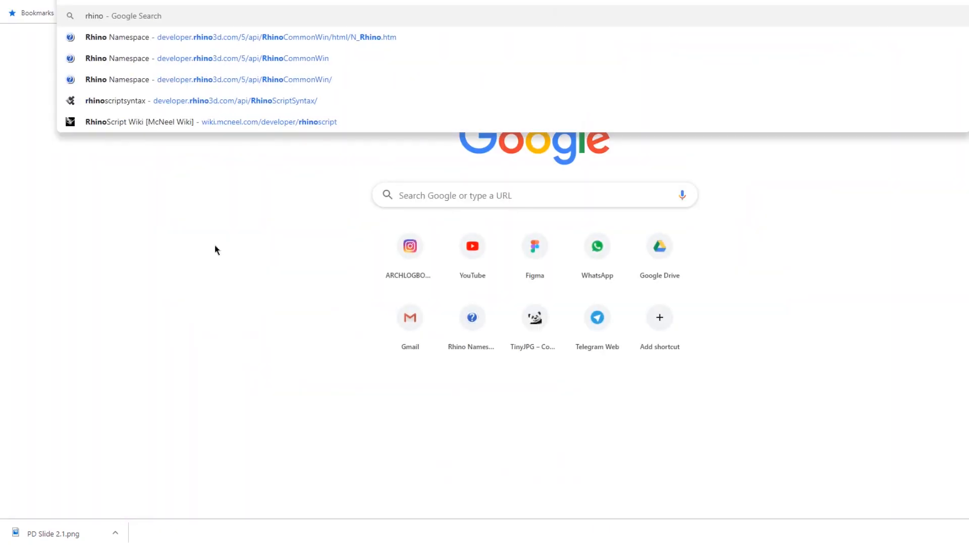
key(Down)
key(Down)
key(Down)
key(Down)
key(Down)
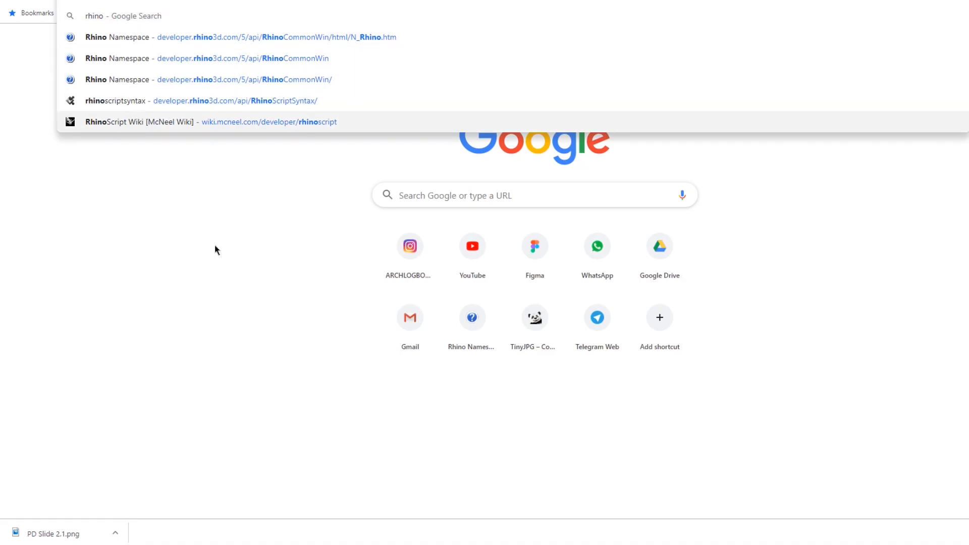
key(Up)
key(Up)
key(Up)
key(Up)
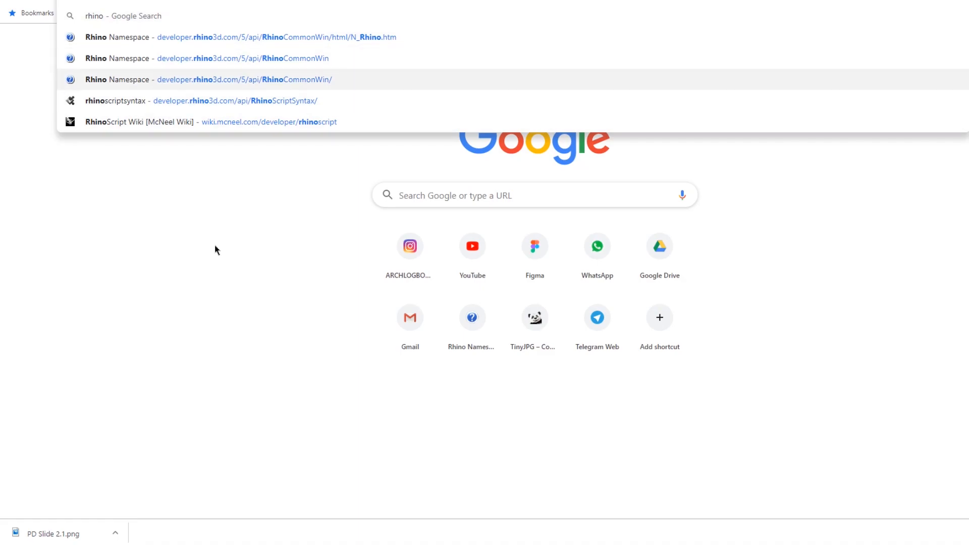
key(Return)
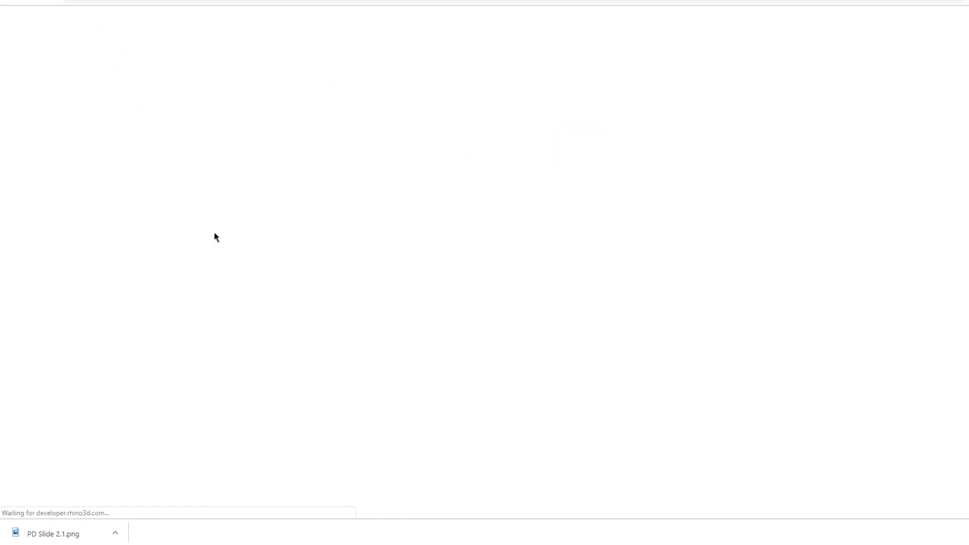
- From the Primer page, open a new tab and load the Grasshopper Discussion Forum via 'grasshopper for'
click(271, 0)
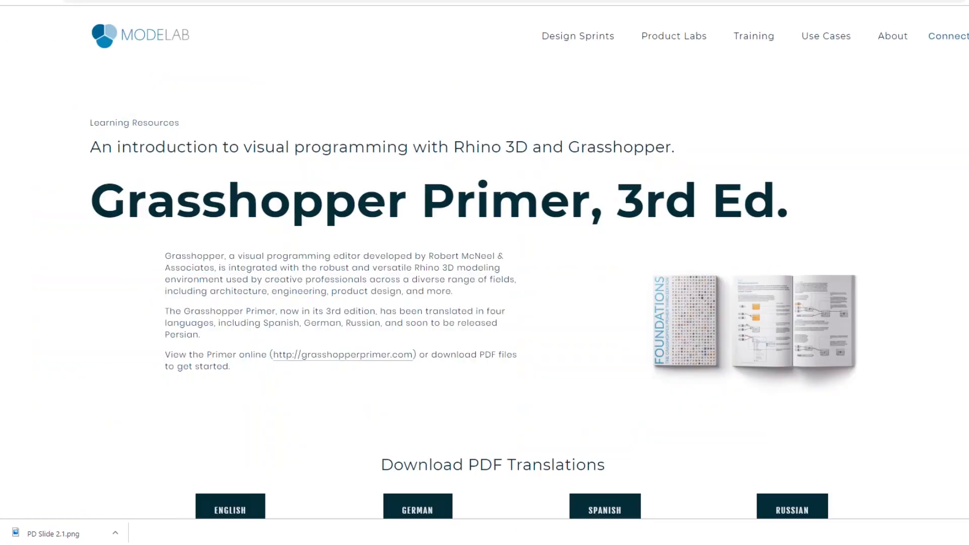
key(ctrl+t)
text(grasshopper)
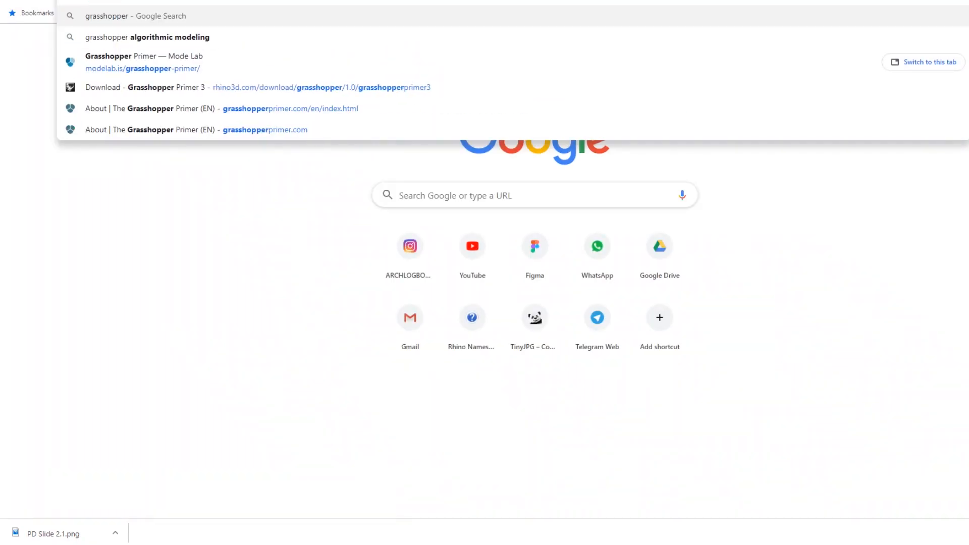
text( for)
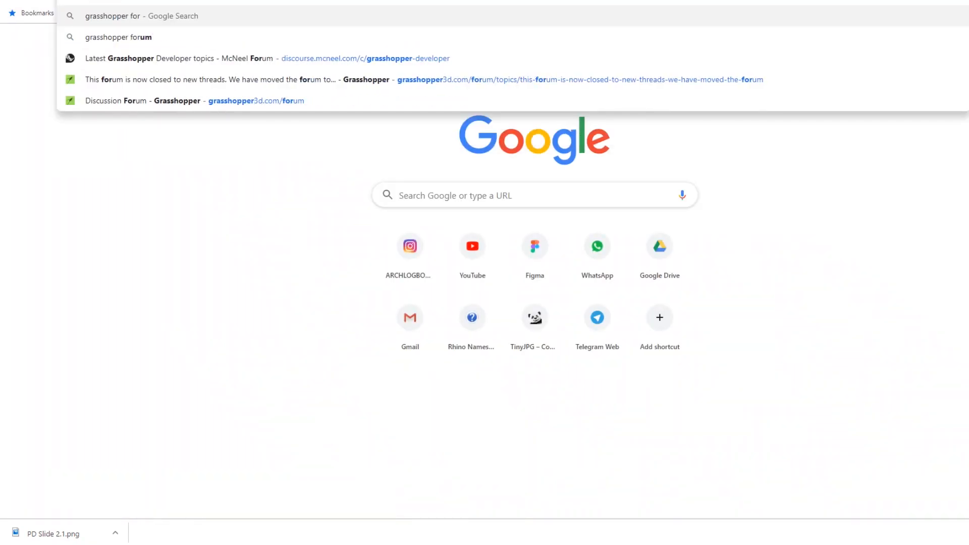
key(Down)
key(Down)
key(Down)
key(Down)
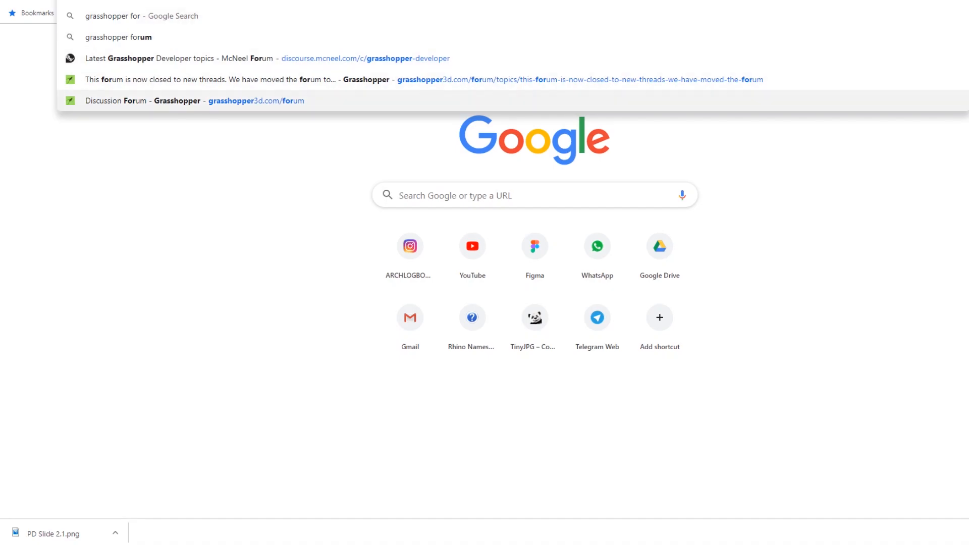
key(Return)
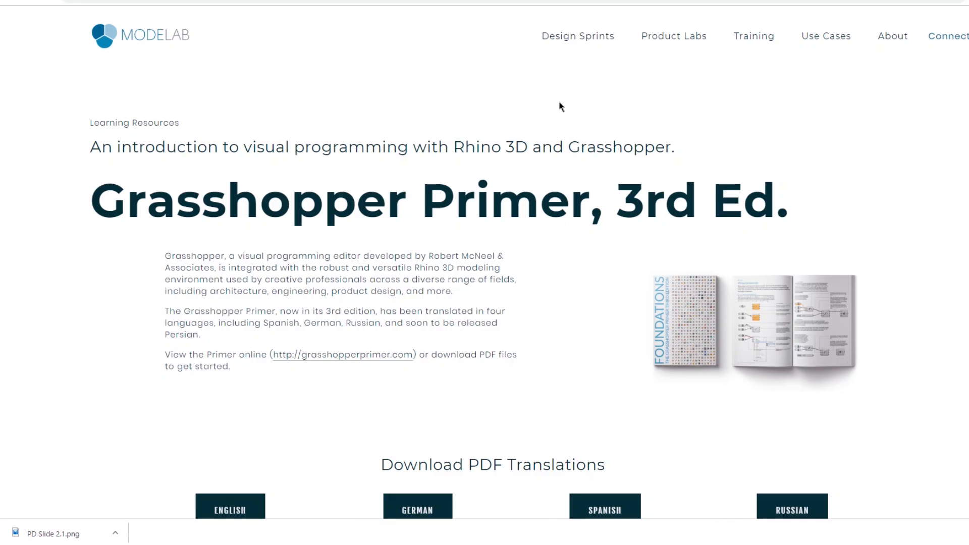
- Scroll the Primer page to its PDF and supporting-file downloads, then view the food4Rhino ELK page's top
scroll(530, 126, down, 3)
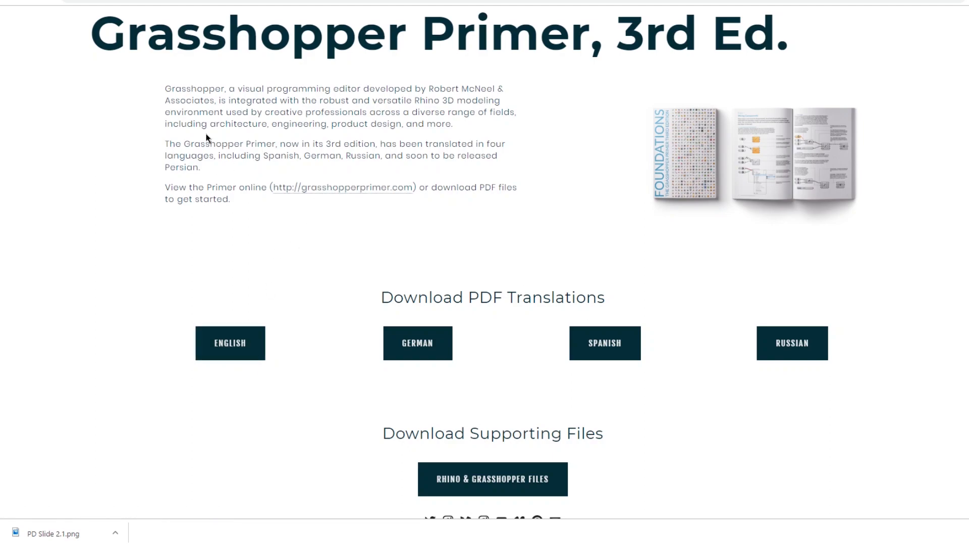
scroll(261, 198, down, 2)
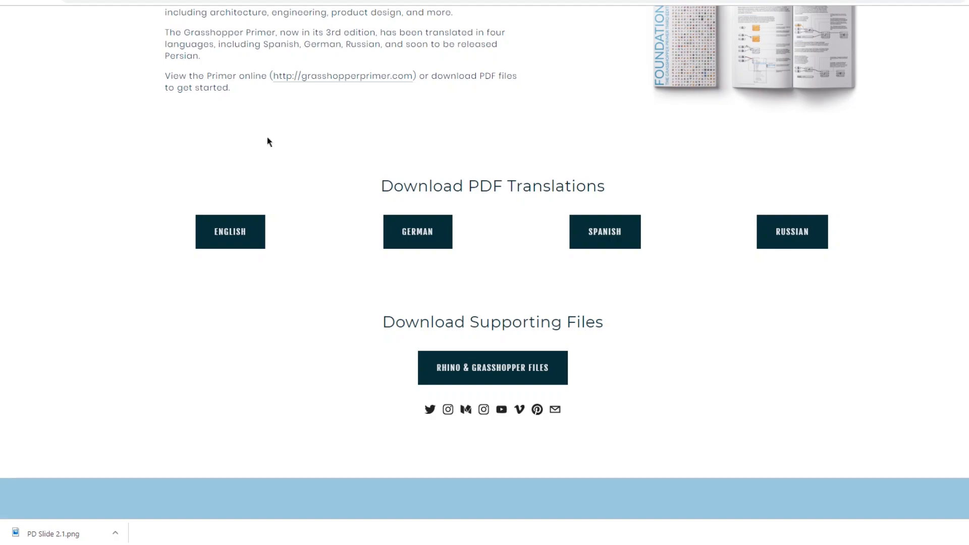
scroll(268, 142, down, 2)
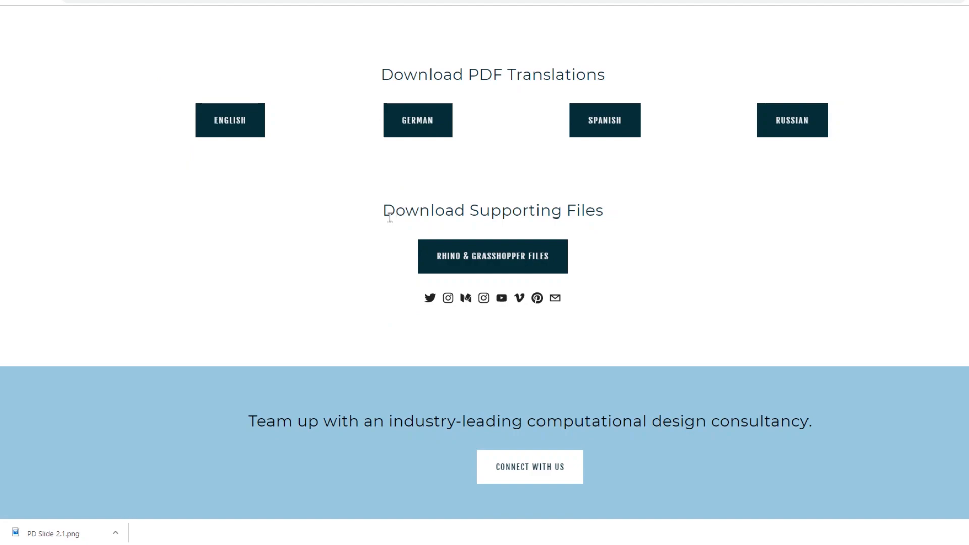
key(ctrl+Tab)
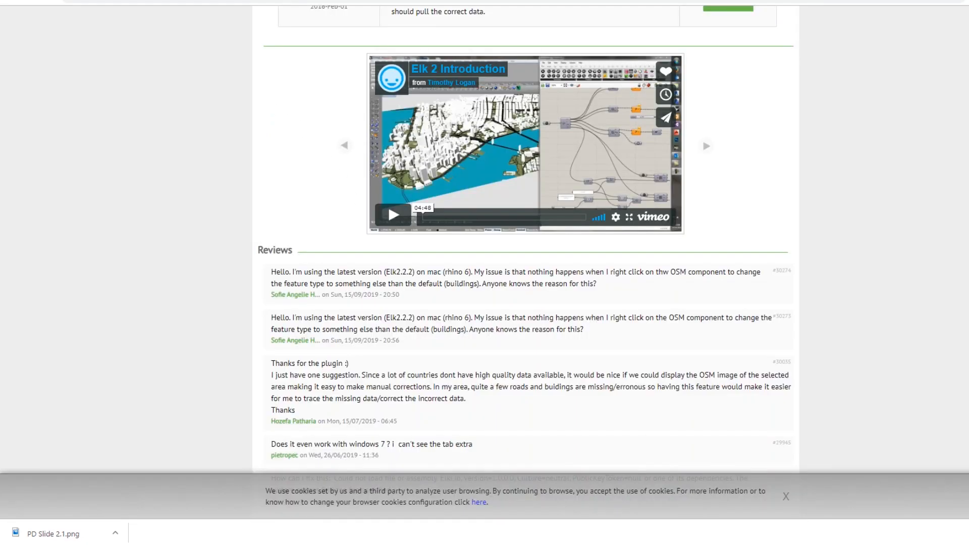
scroll(219, 190, up, 15)
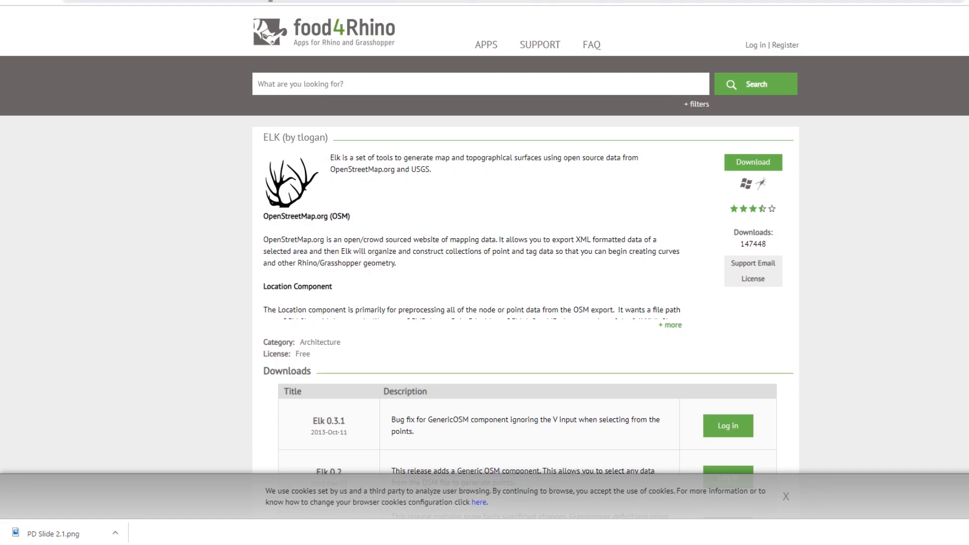
- Browse the Grasshopper forum categories and open FAQ (Frequent Questions), scrolling through its 24 discussions
click(374, 1)
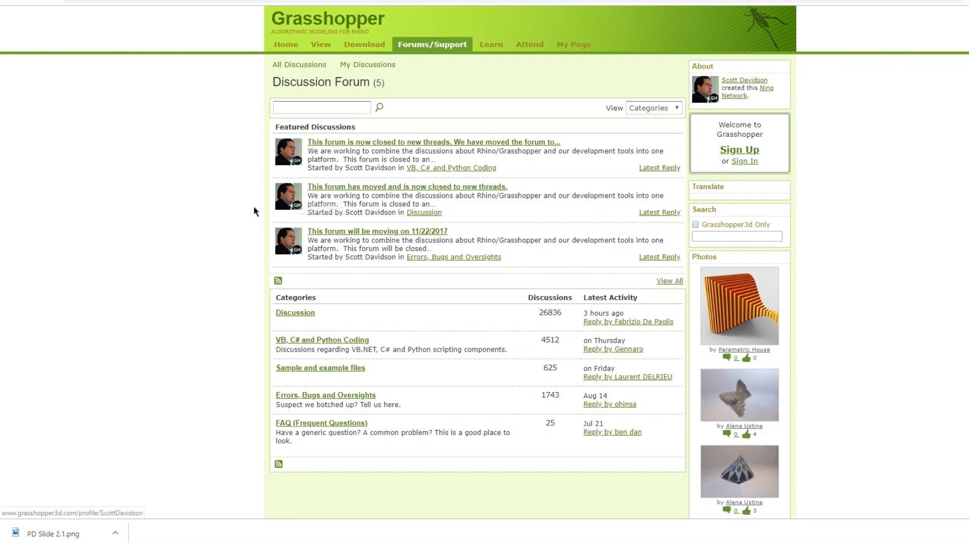
scroll(253, 211, down, 5)
scroll(252, 213, down, 4)
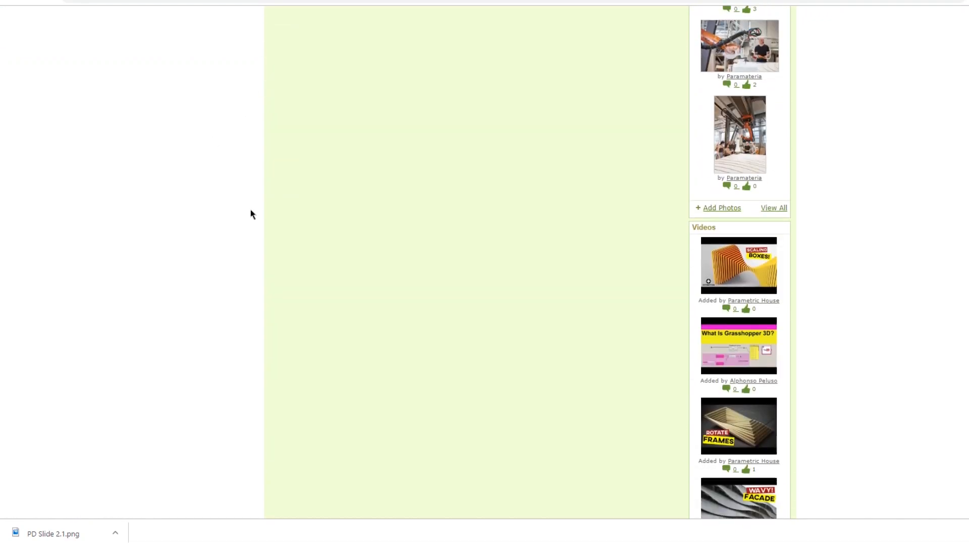
scroll(252, 213, up, 10)
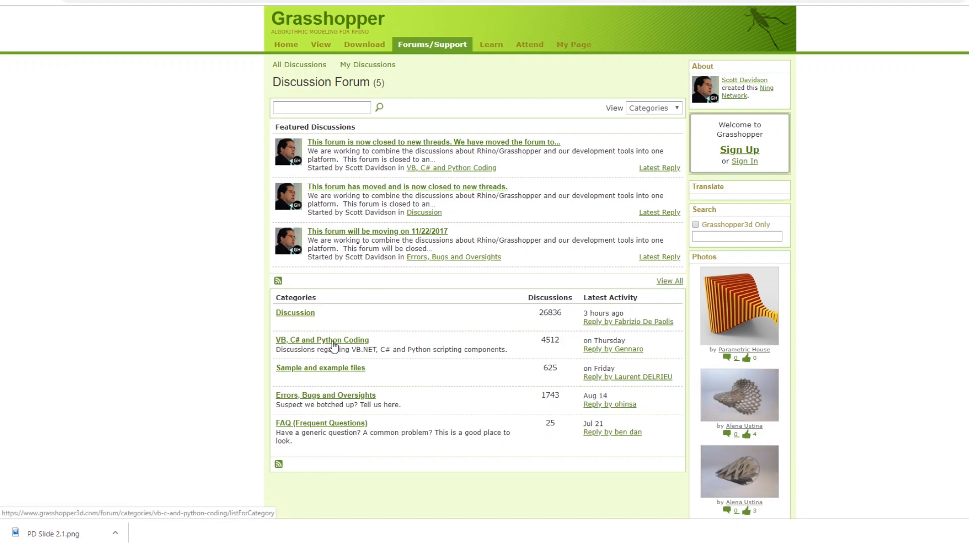
click(336, 428)
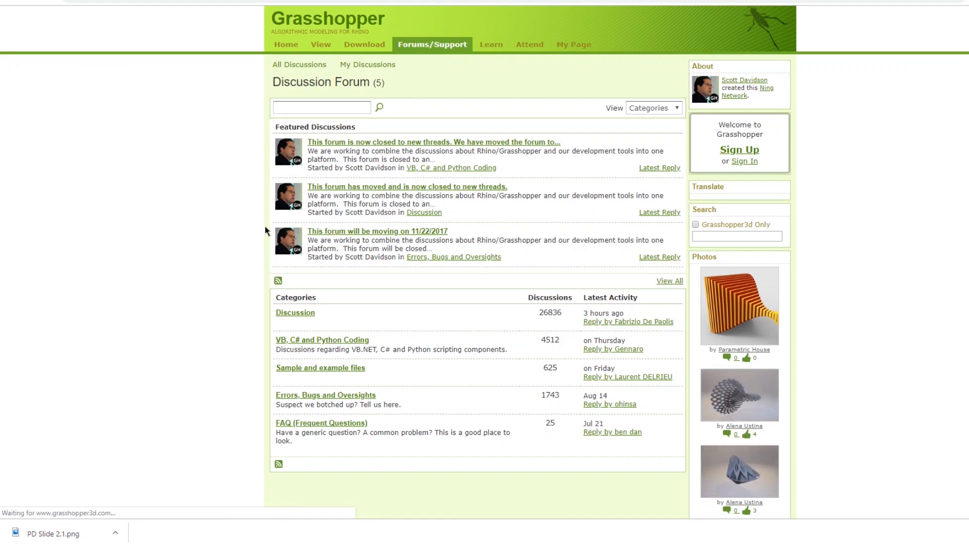
scroll(392, 345, down, 9)
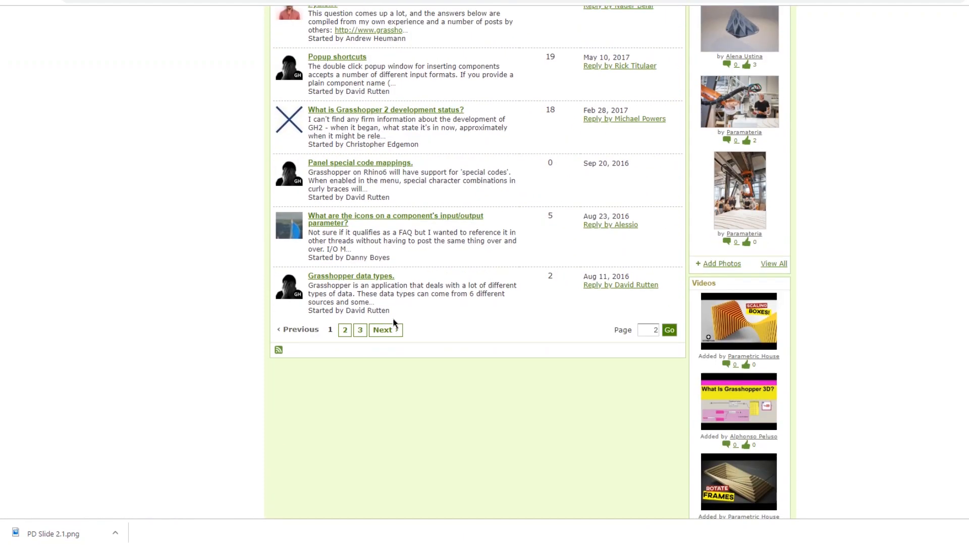
scroll(394, 323, up, 9)
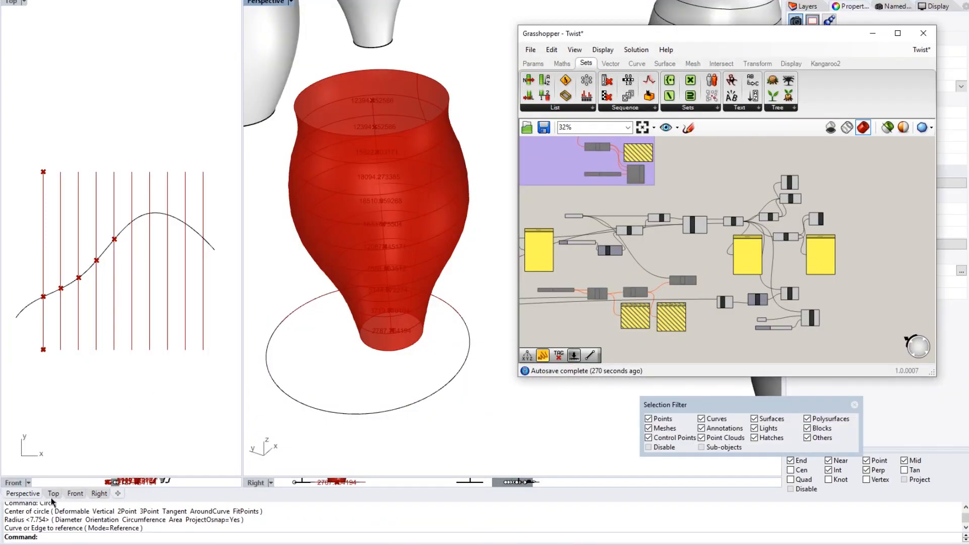
- Maximize Rhino's Top viewport and zoom and pan to bring the slide layout into view
click(52, 496)
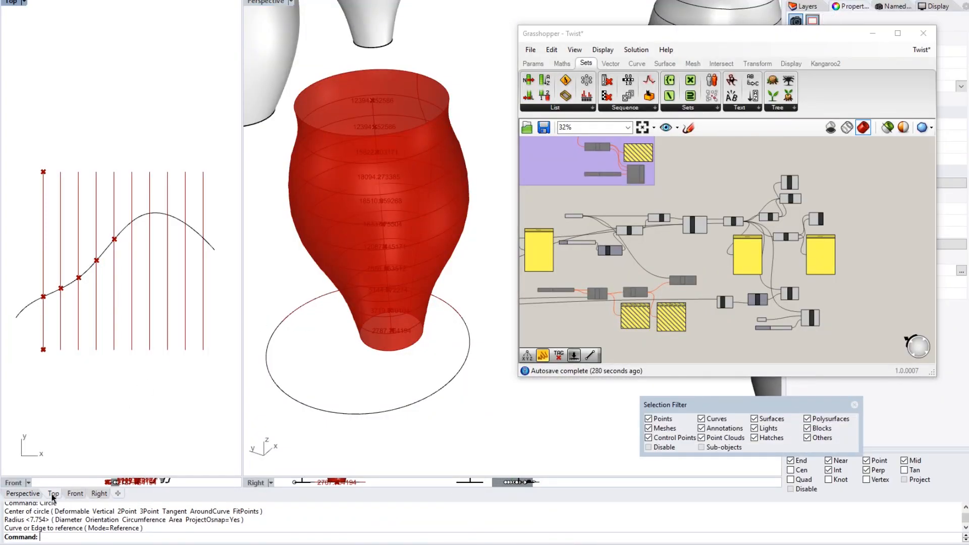
double_click(13, 3)
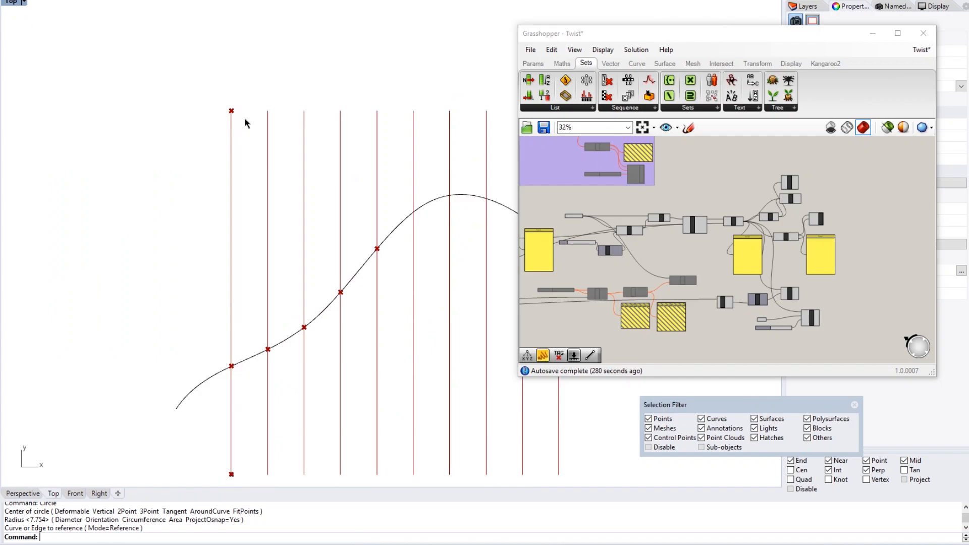
scroll(245, 121, down, 20)
right_drag(248, 34, 349, 184)
scroll(349, 184, up, 15)
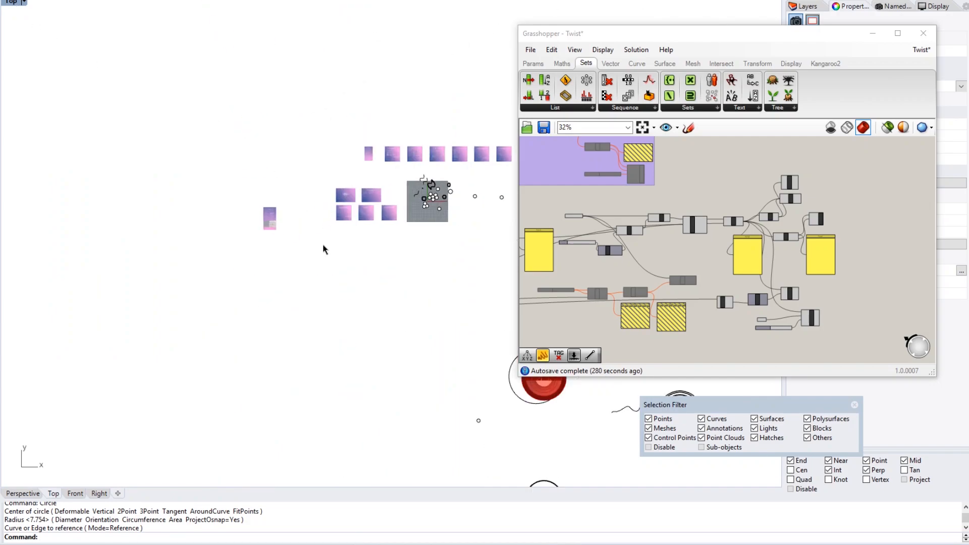
scroll(371, 153, up, 10)
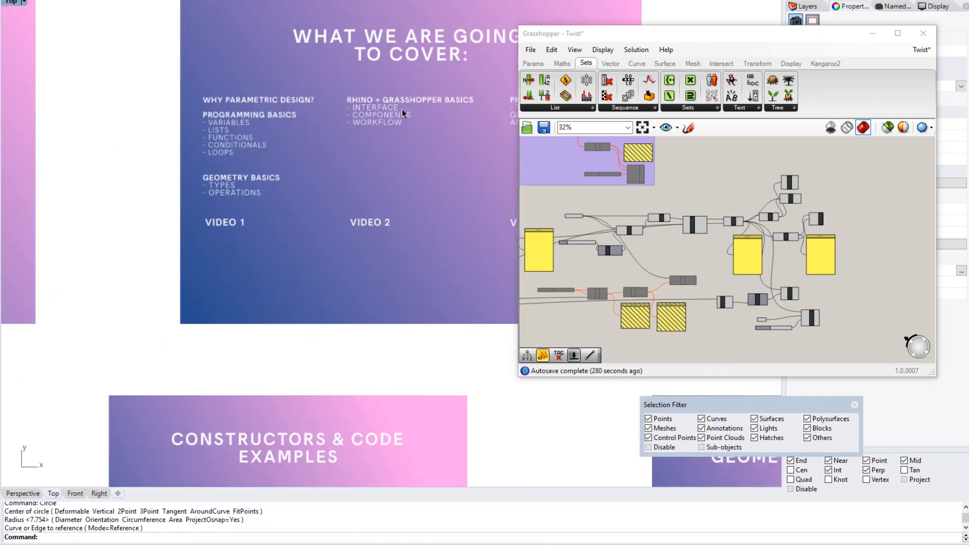
right_drag(242, 179, 294, 179)
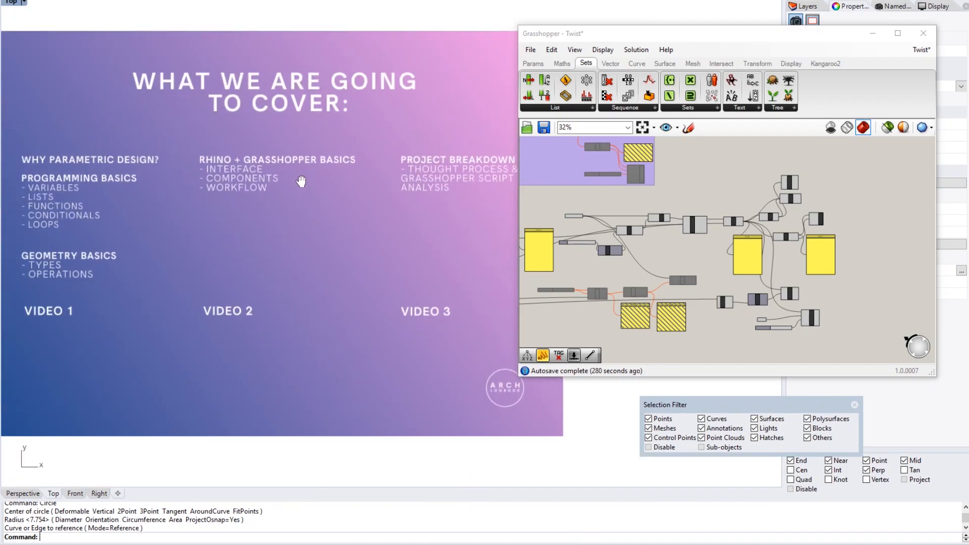
- Minimize Grasshopper and centre the 'Getting Started with Parametric Design – Video 2' title slide
click(872, 34)
right_drag(488, 191, 606, 190)
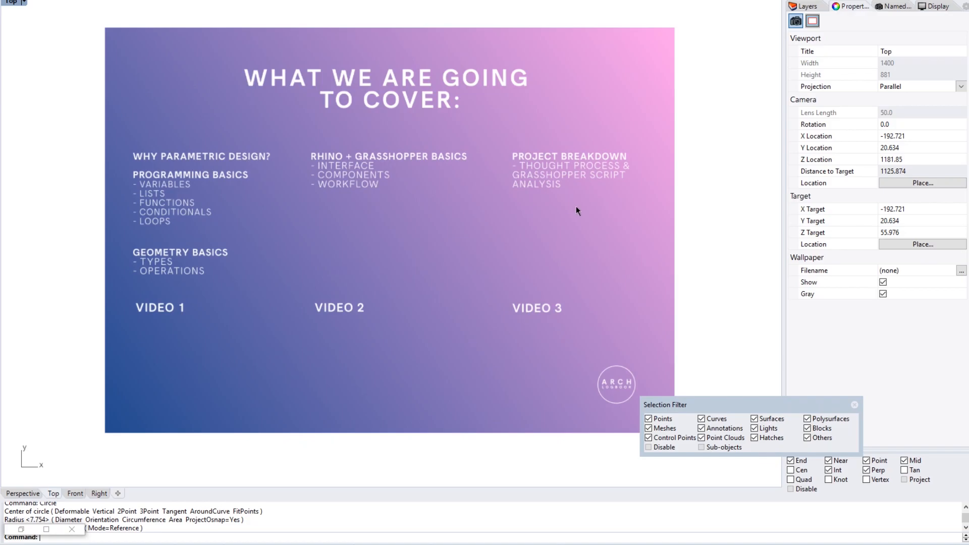
scroll(577, 208, down, 5)
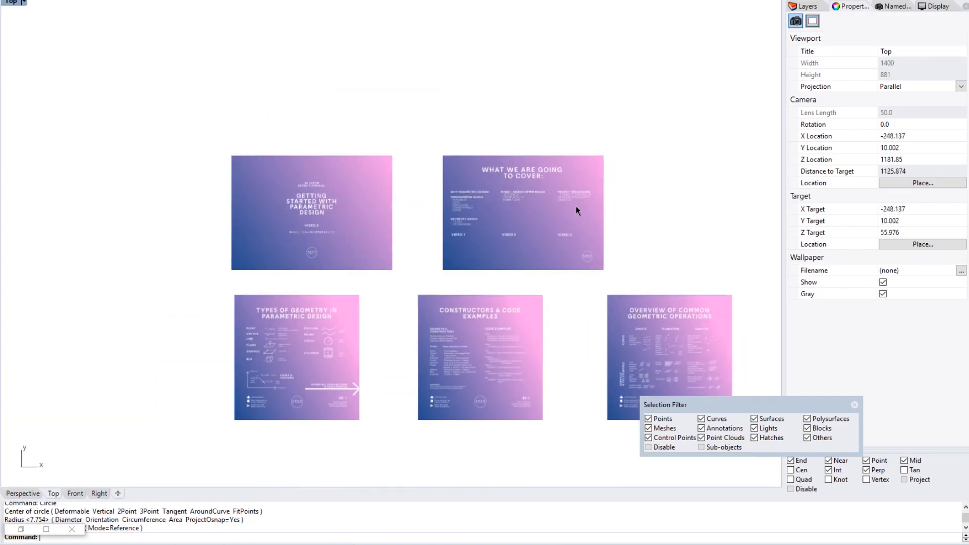
scroll(344, 190, up, 12)
right_drag(341, 190, 475, 155)
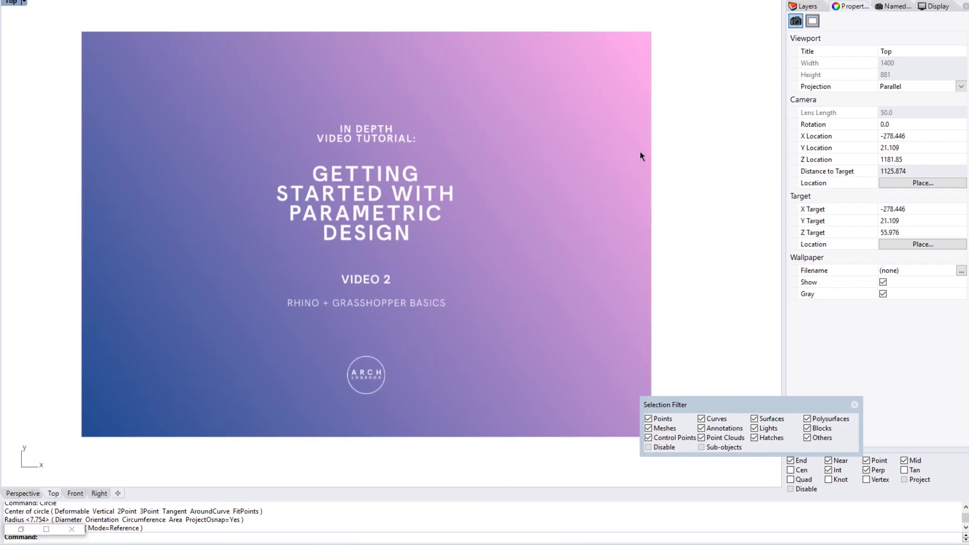